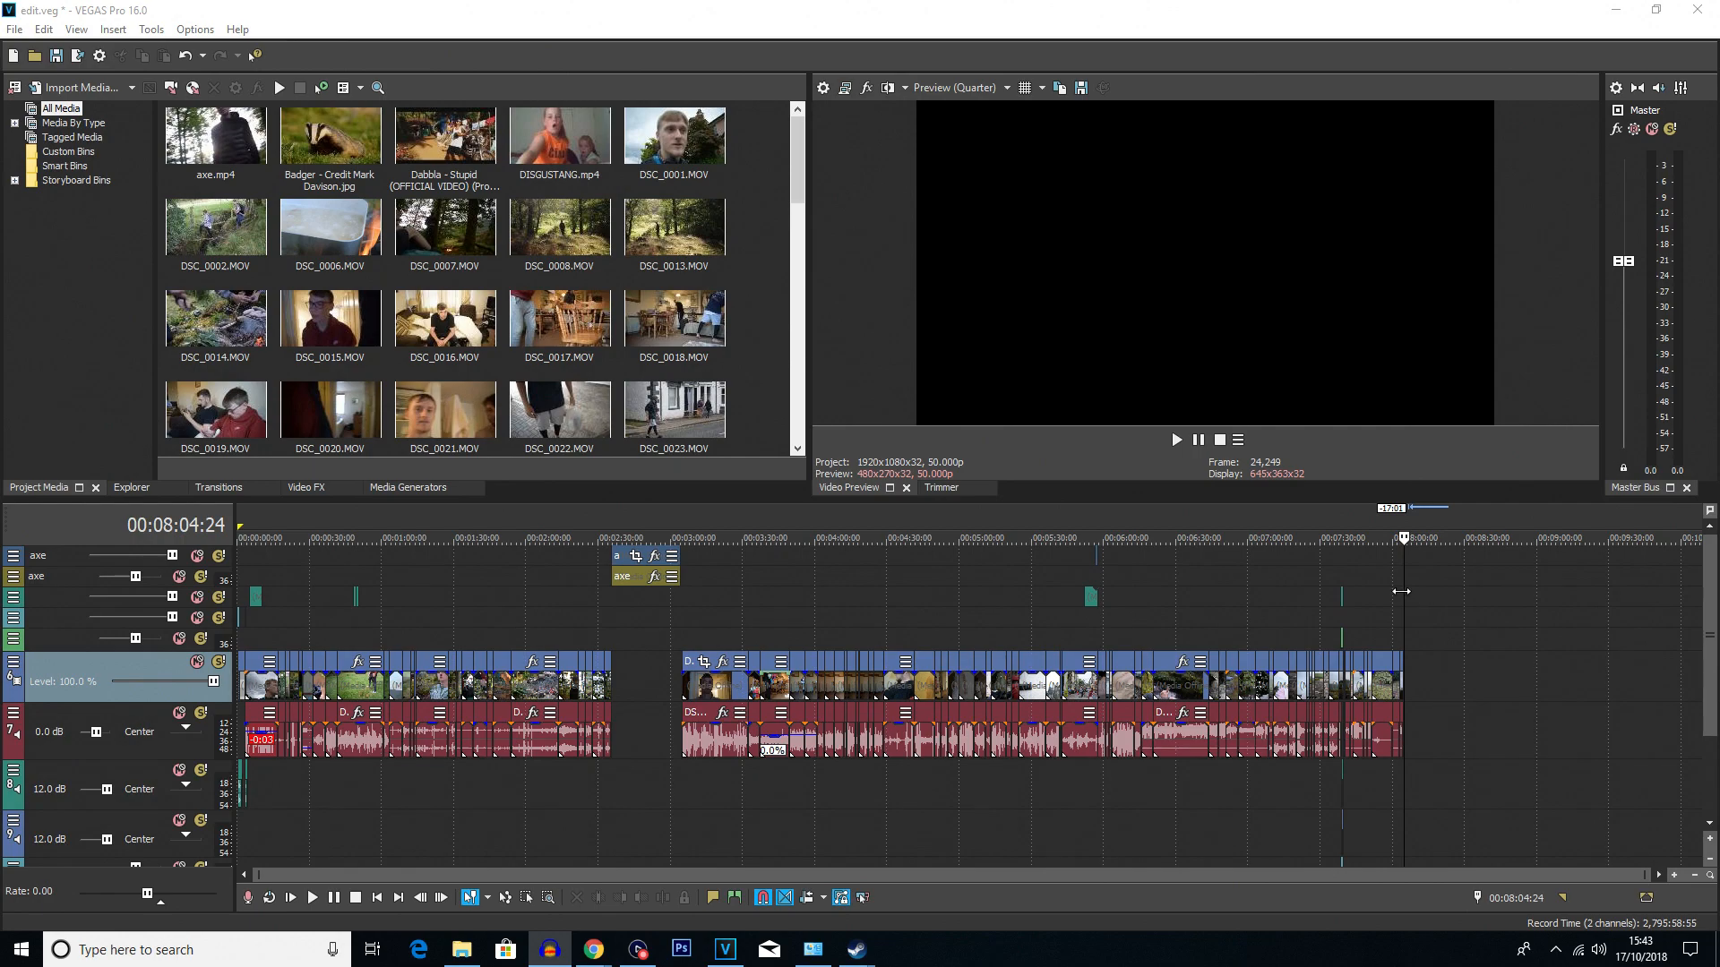
# - Play back the last clips on the timeline from about 00:08:01:24
pyautogui.scroll(5, 1087, 616)
pyautogui.click(1087, 616)
pyautogui.press('space')
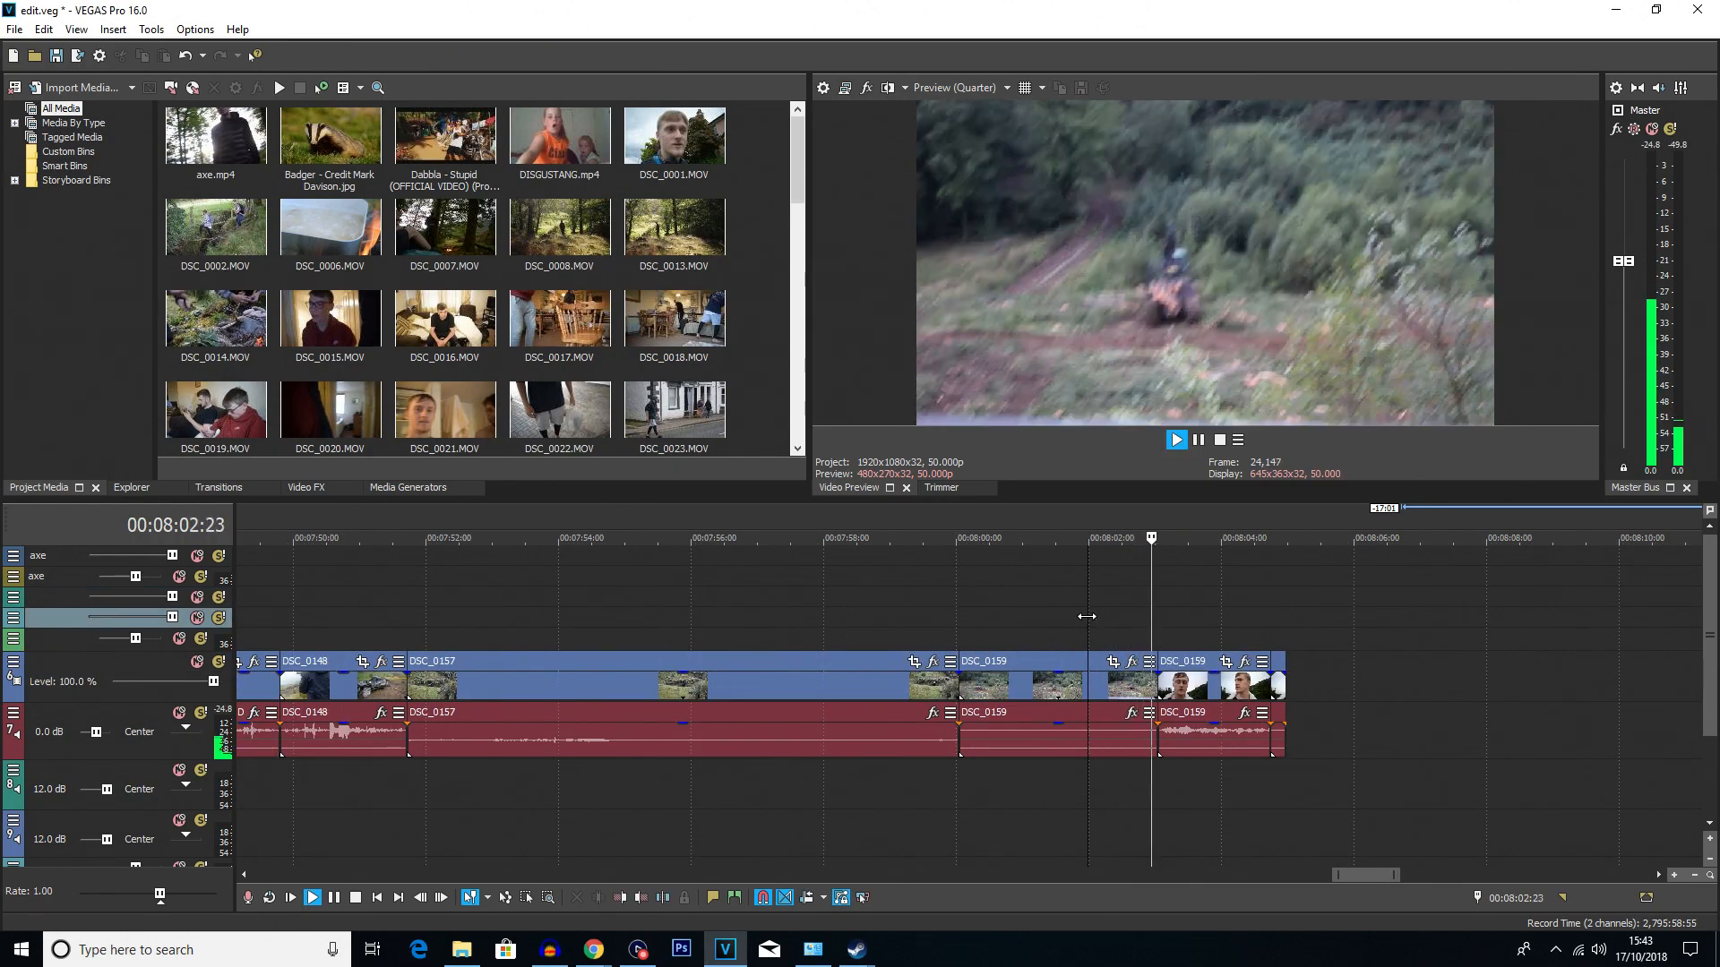
pyautogui.press('space')
pyautogui.press('space')
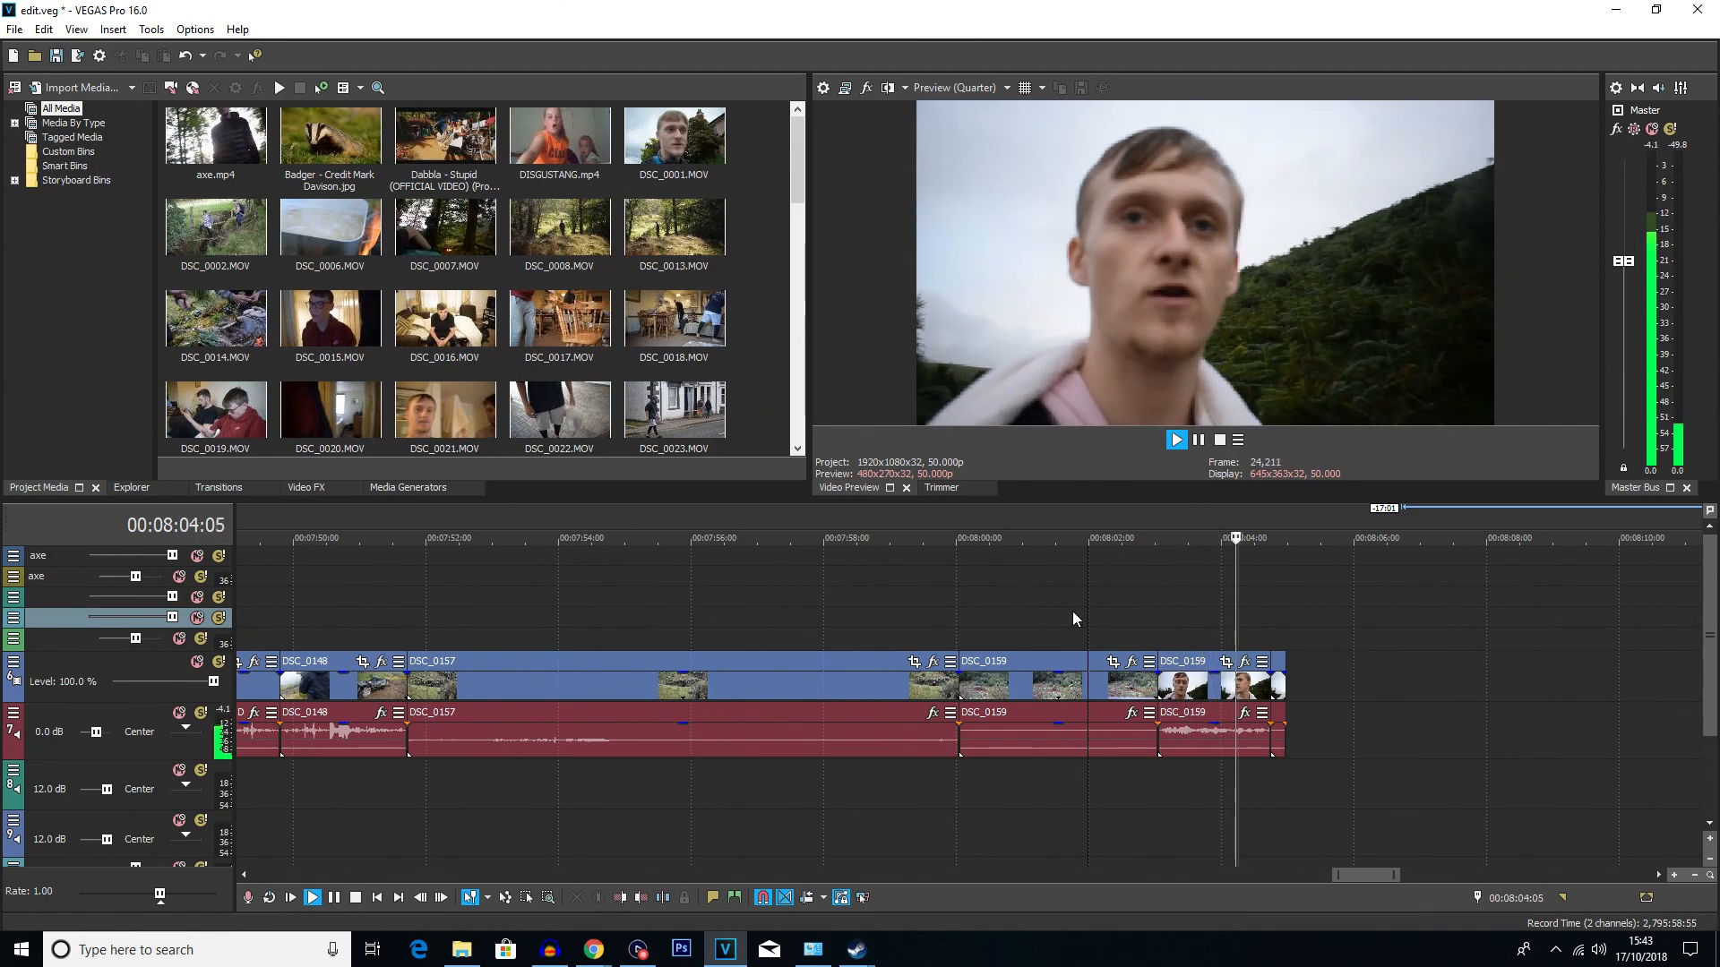
pyautogui.press('space')
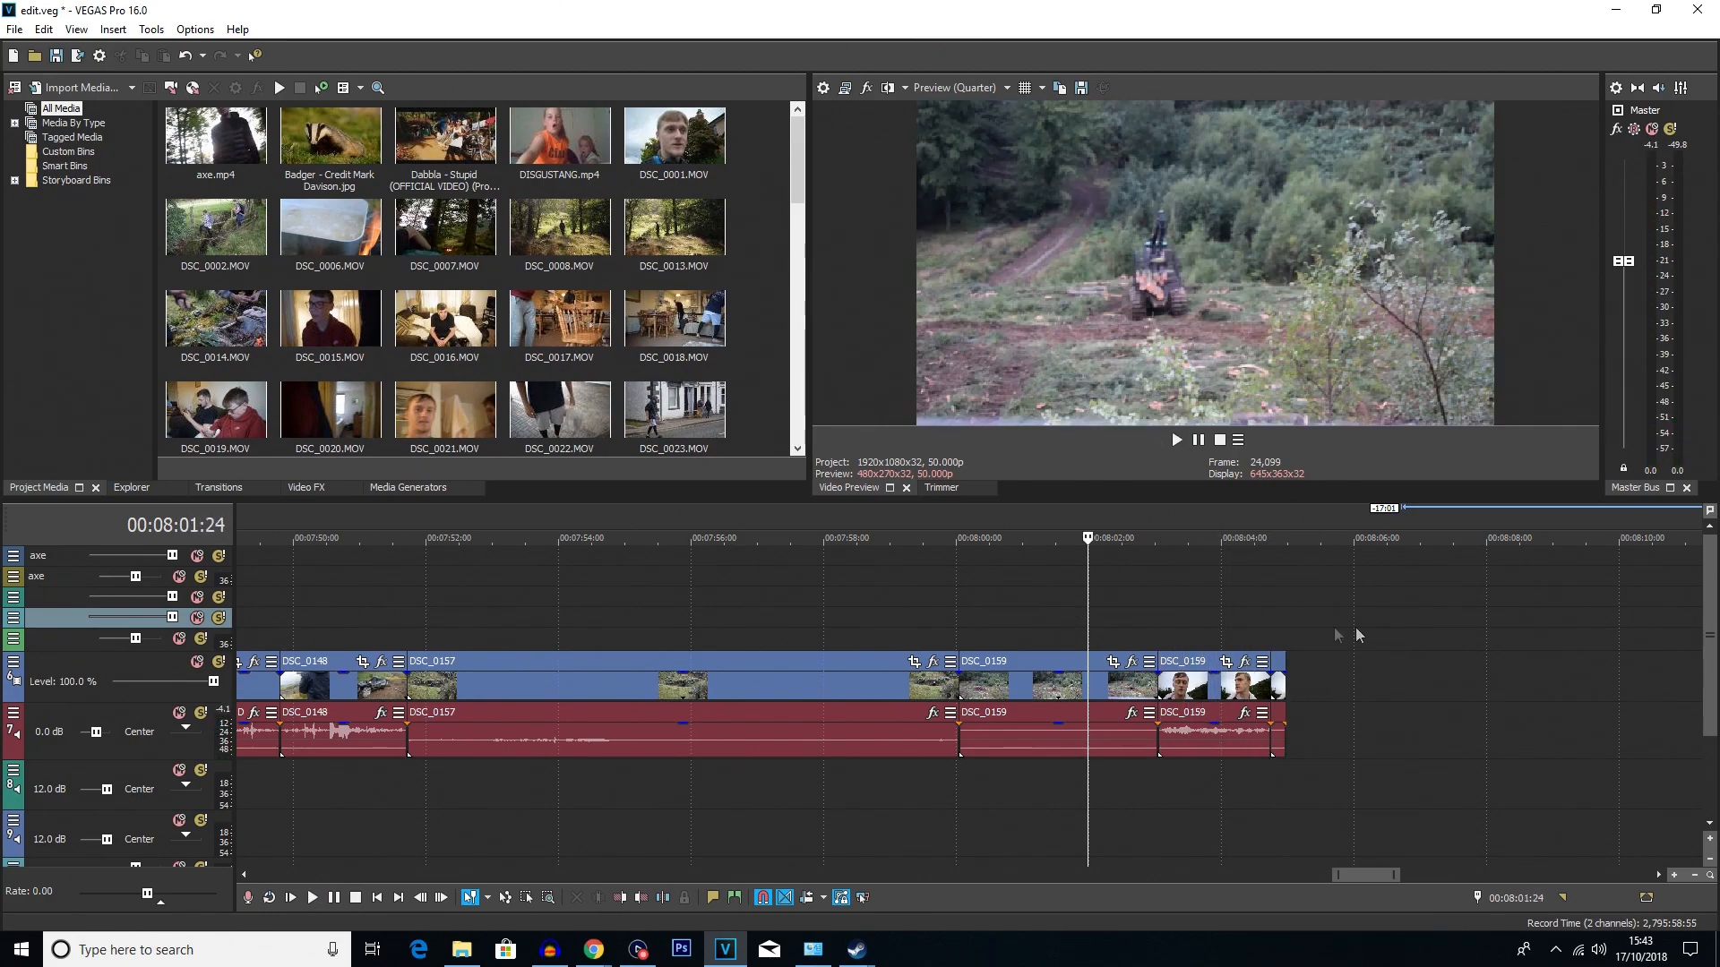
# - Place the playhead at 00:08:05:04, just after the last clip on the timeline
pyautogui.scroll(-4, 1355, 635)
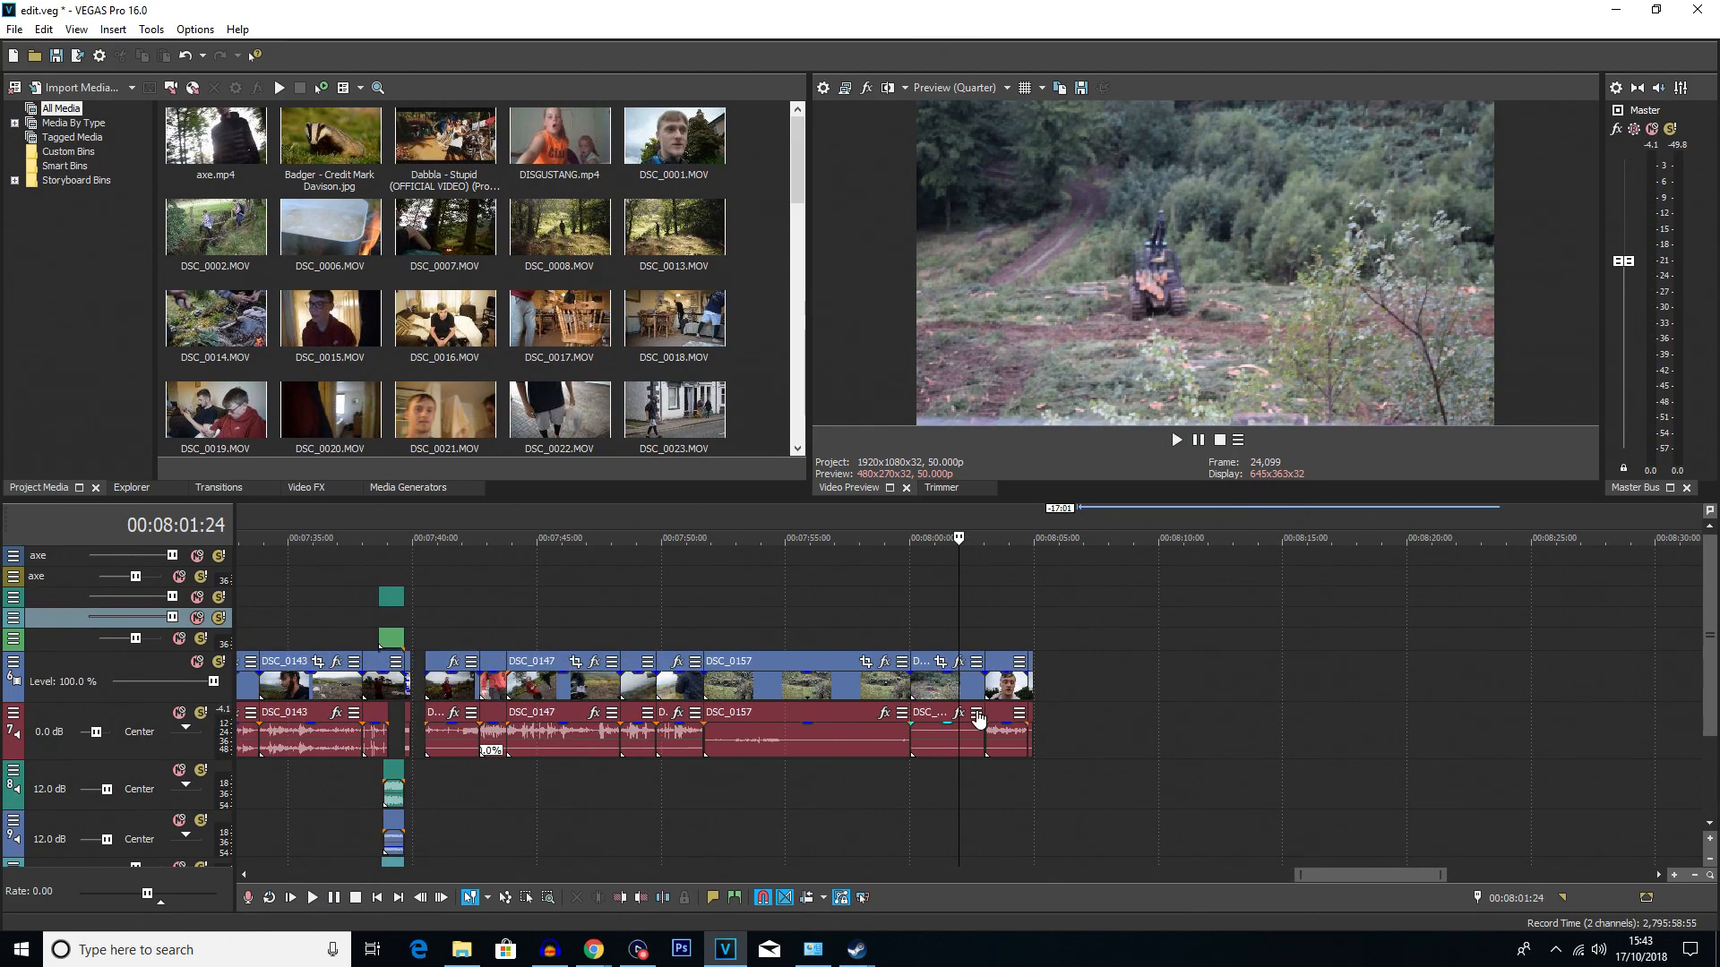
pyautogui.click(1088, 680)
pyautogui.scroll(4, 1089, 680)
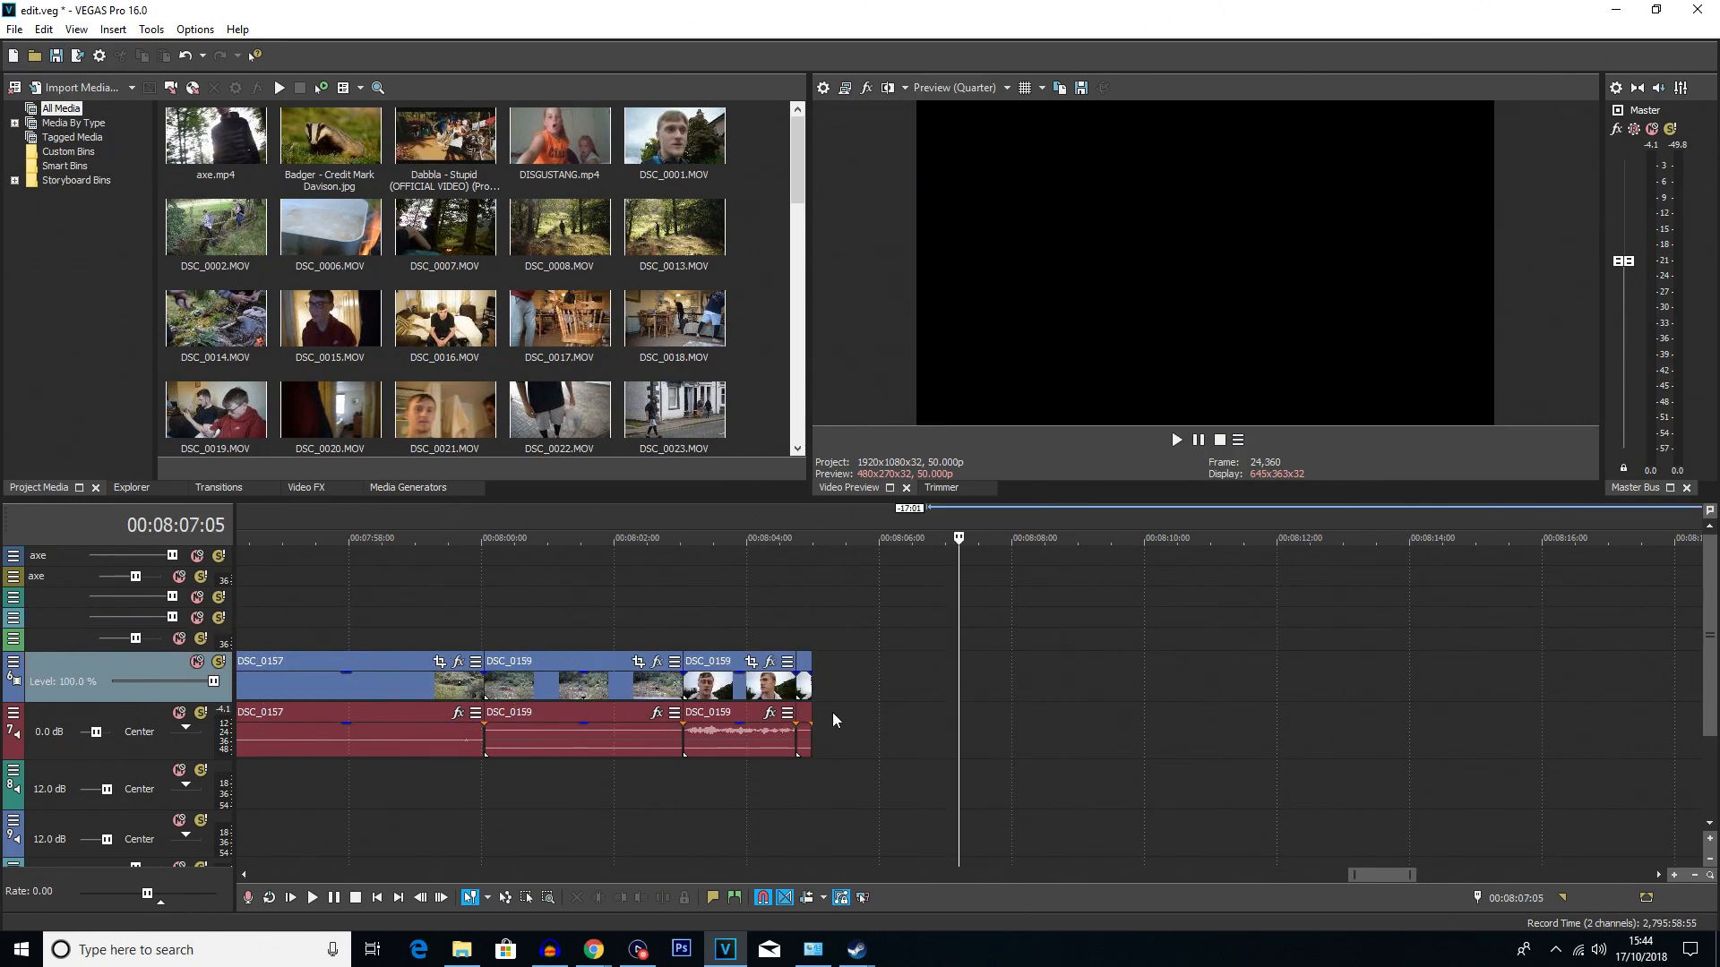
pyautogui.click(824, 678)
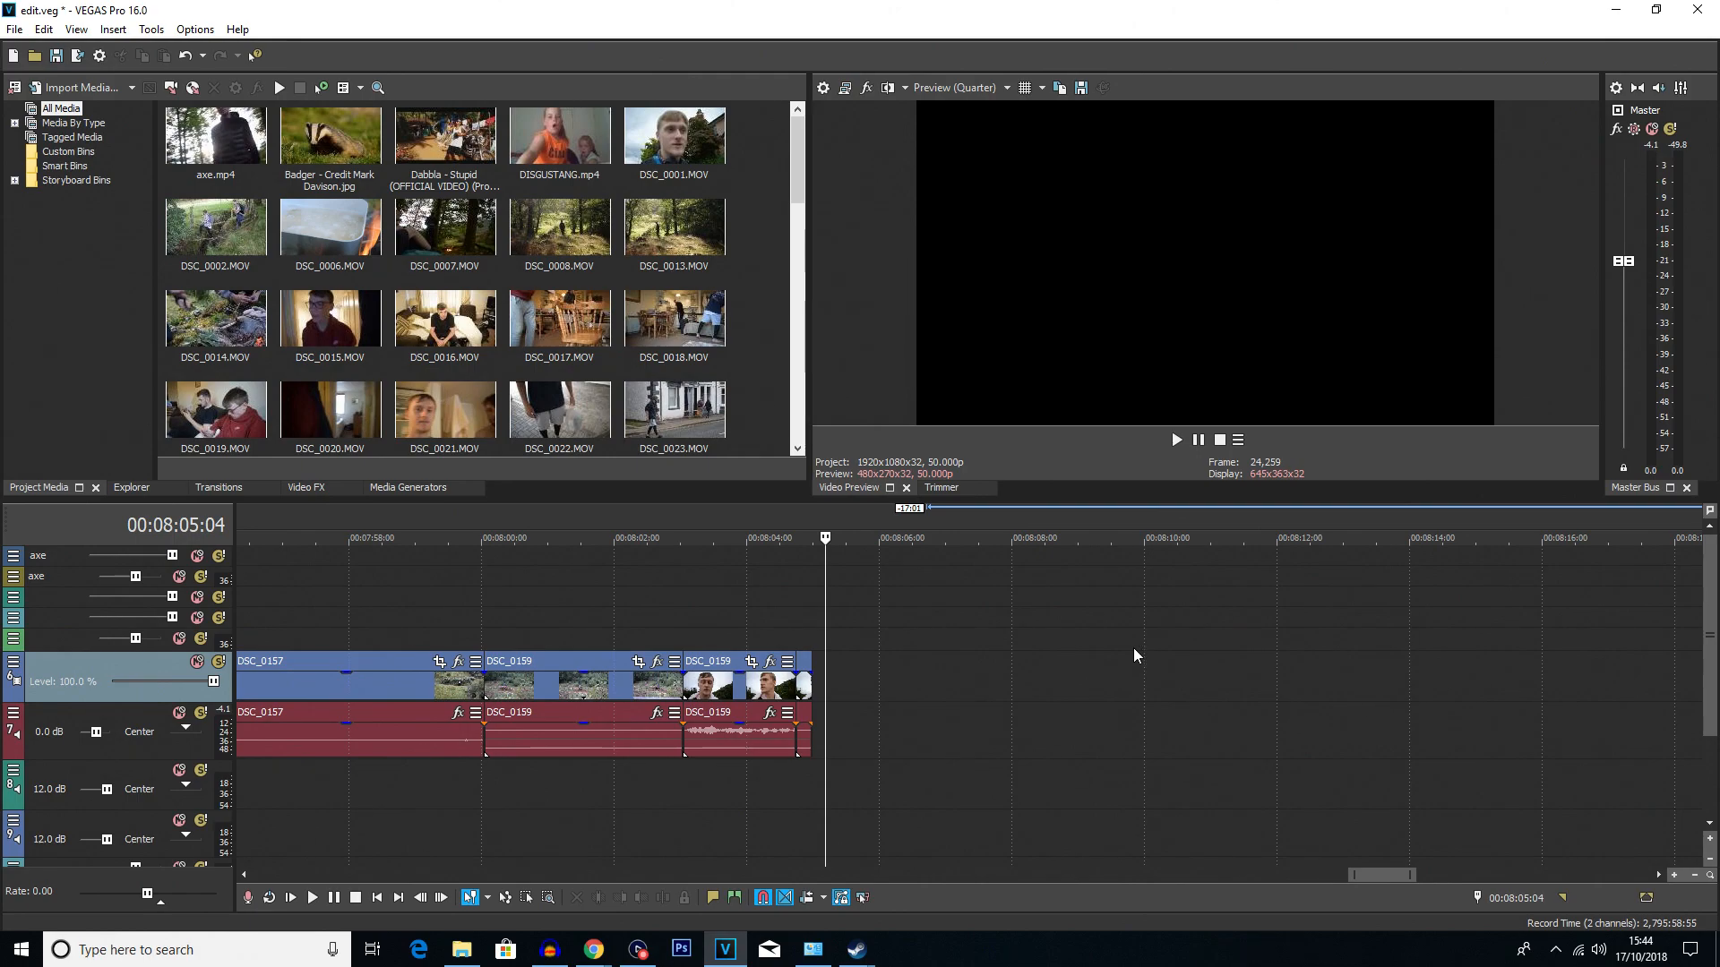
pyautogui.scroll(-2, 1003, 691)
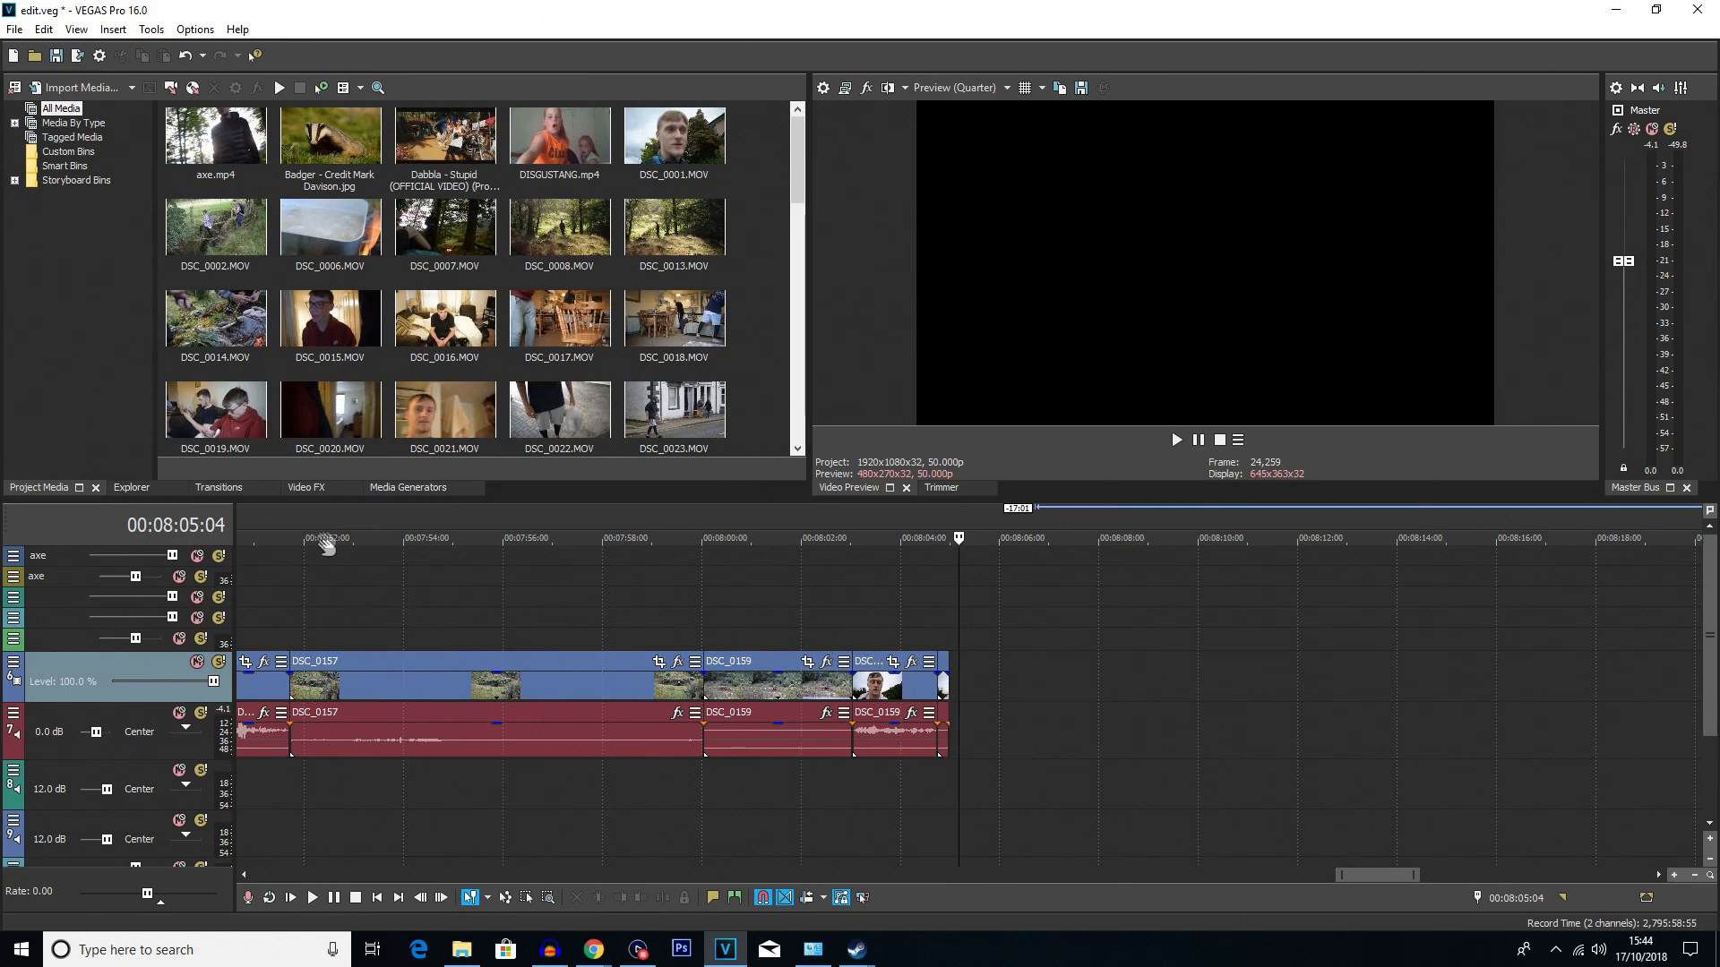
# - Find the Lakey Inspired - Midnight Bounce music file in the project media and select it
pyautogui.click(301, 489)
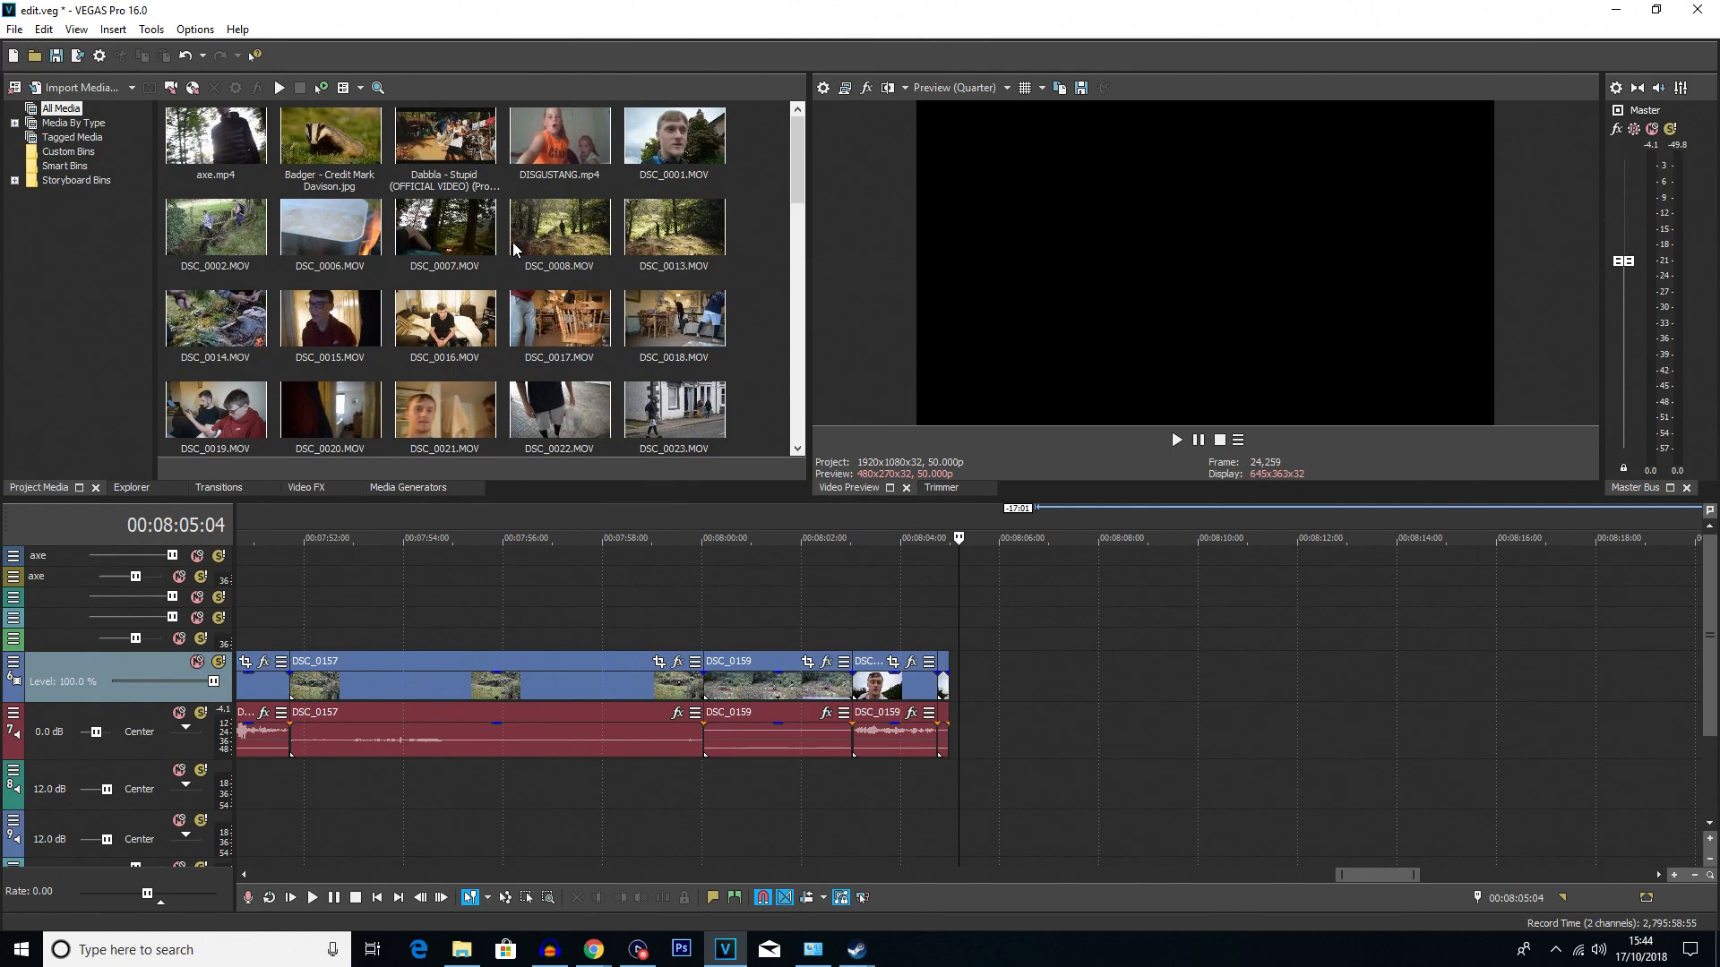
pyautogui.scroll(-8, 512, 241)
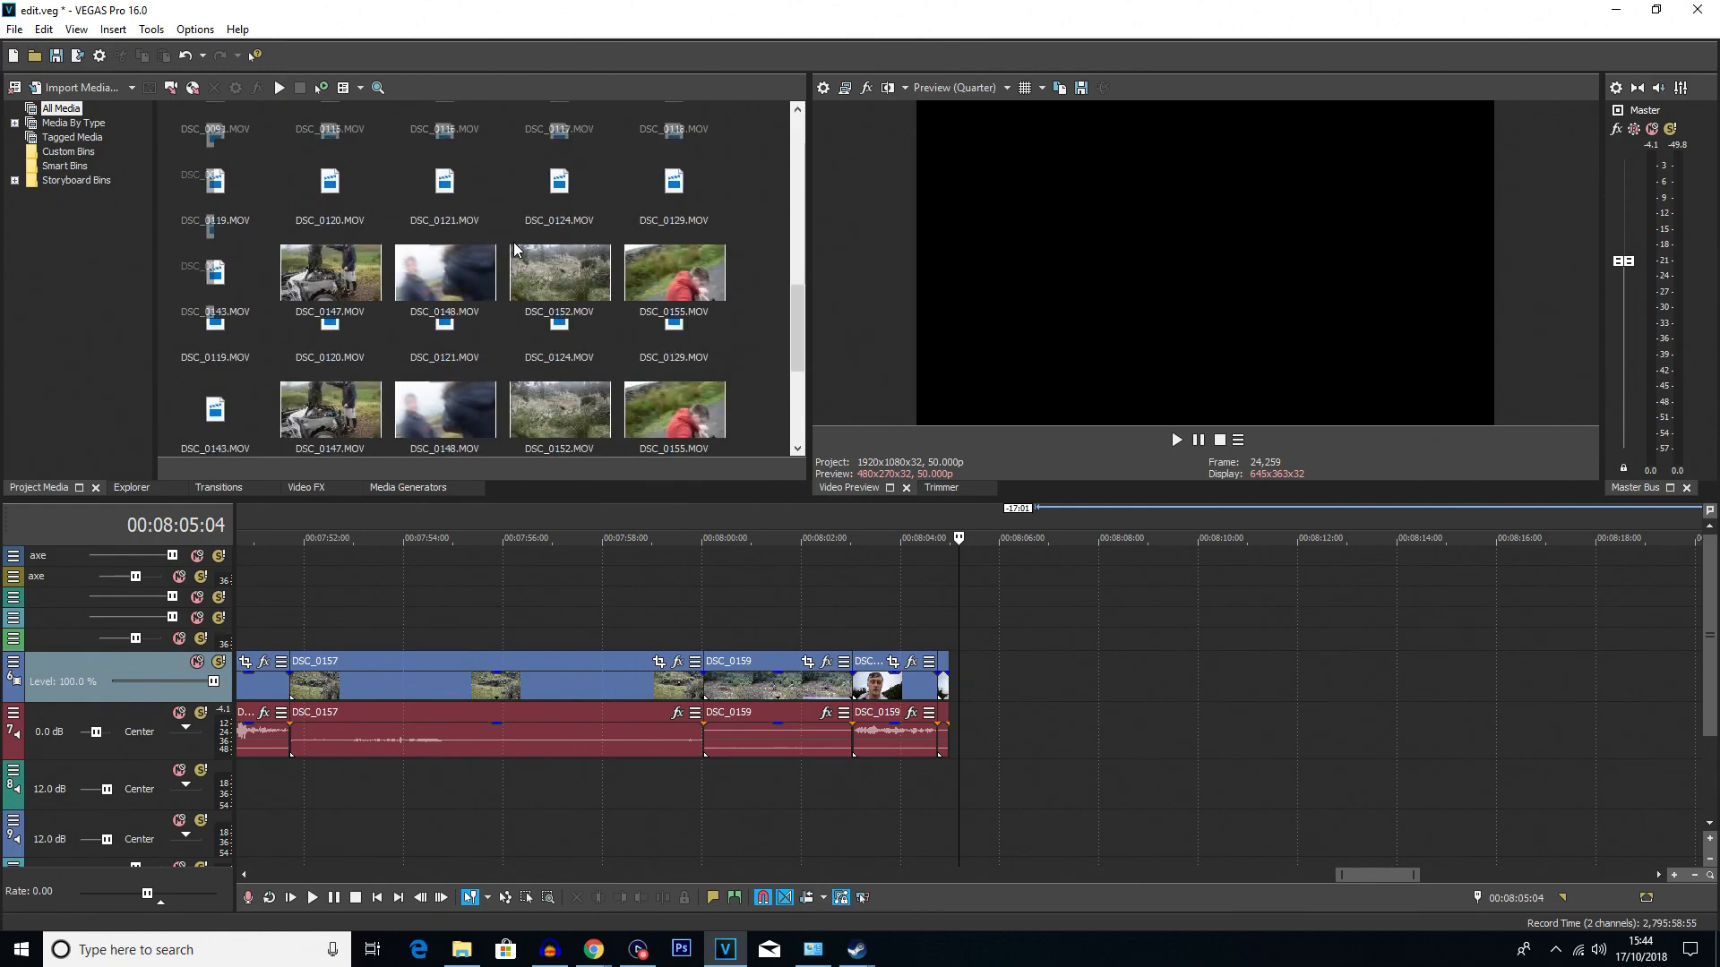
pyautogui.click(461, 213)
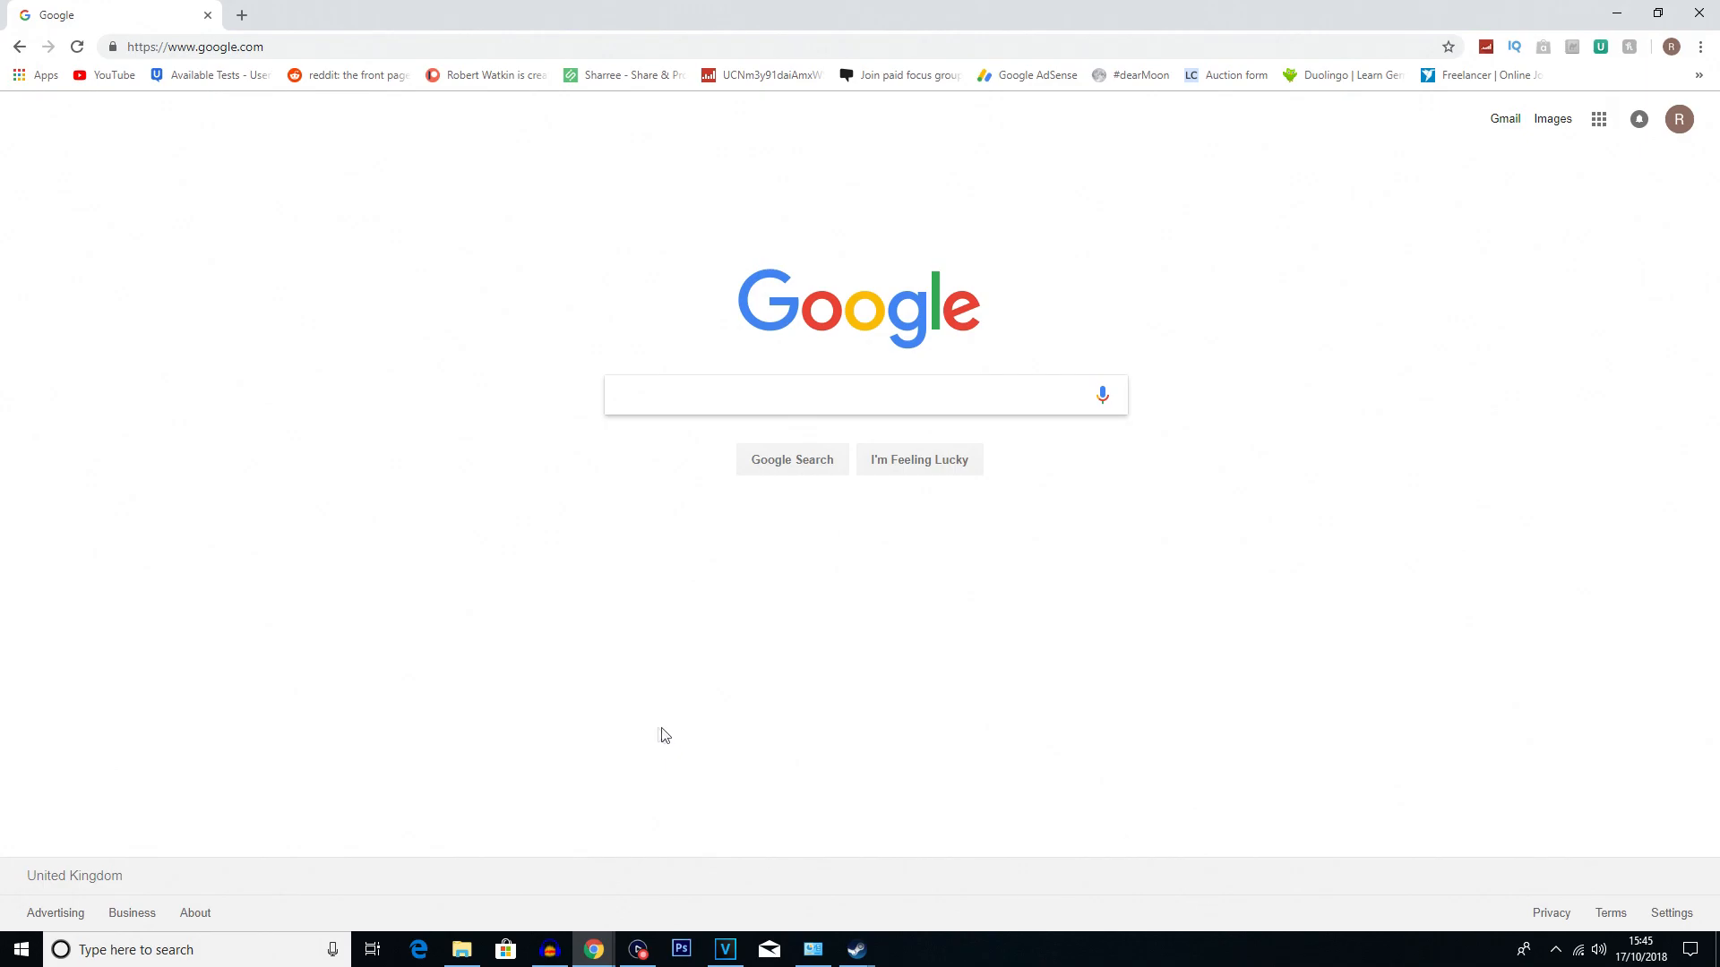
# - Switch to Chrome, search Google for "youtube" and open the YouTube website
pyautogui.write('youtube')
pyautogui.press('Return')
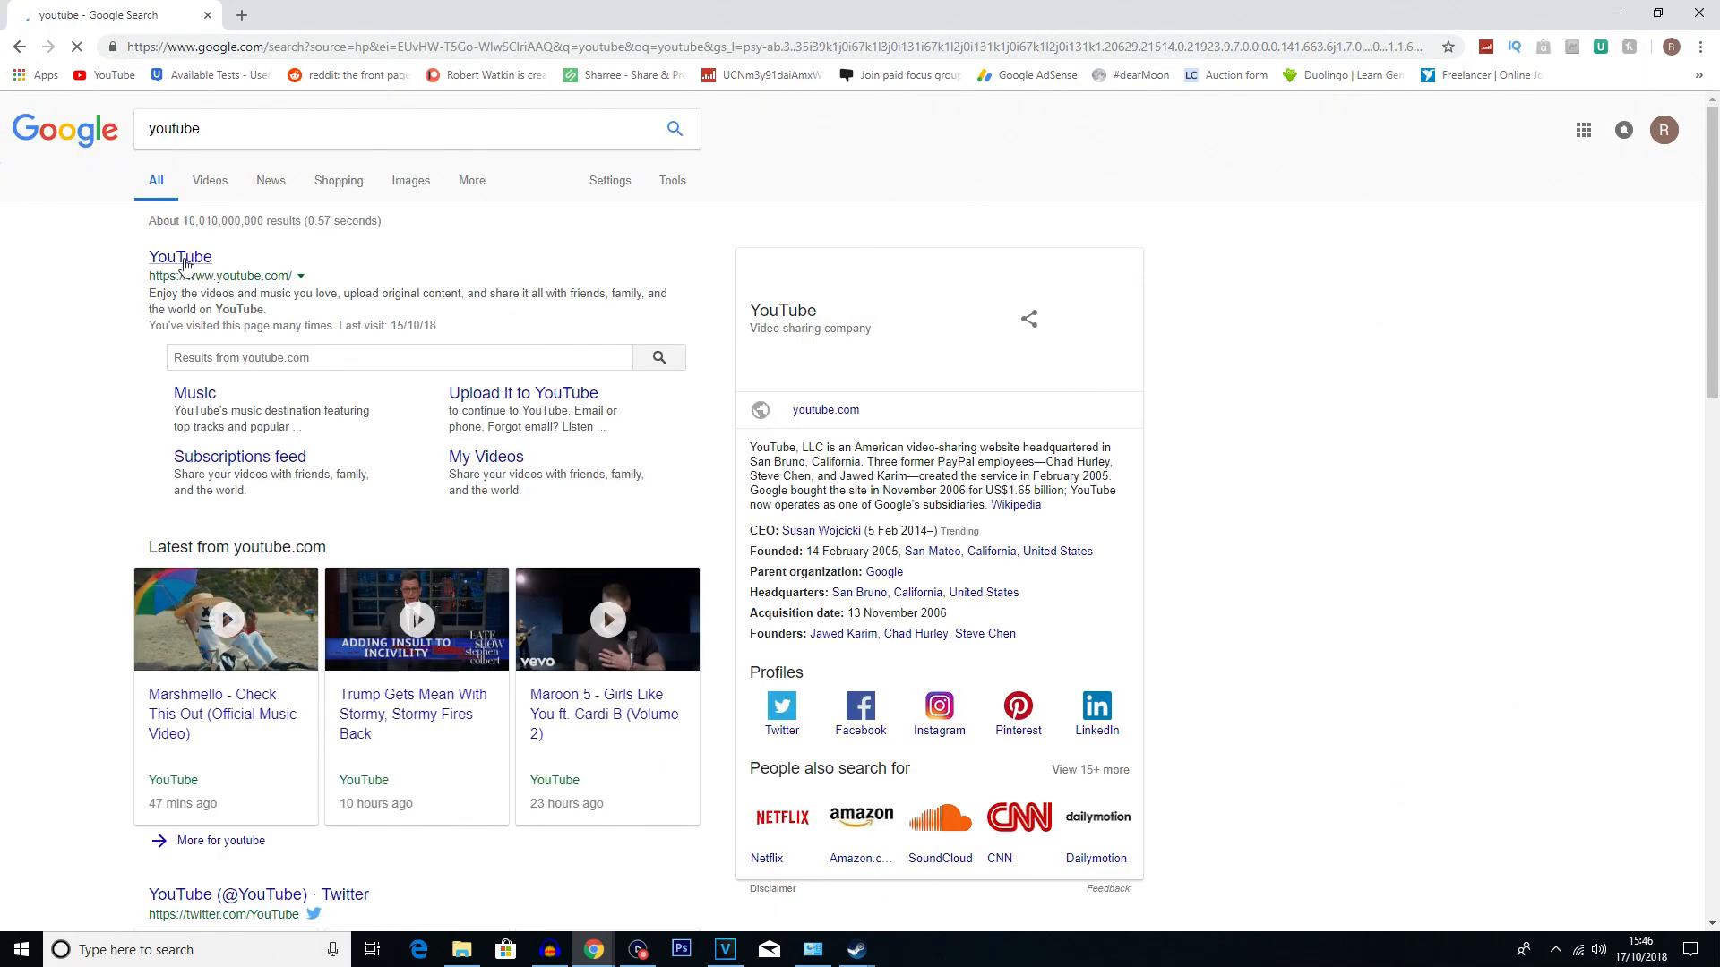
pyautogui.click(183, 260)
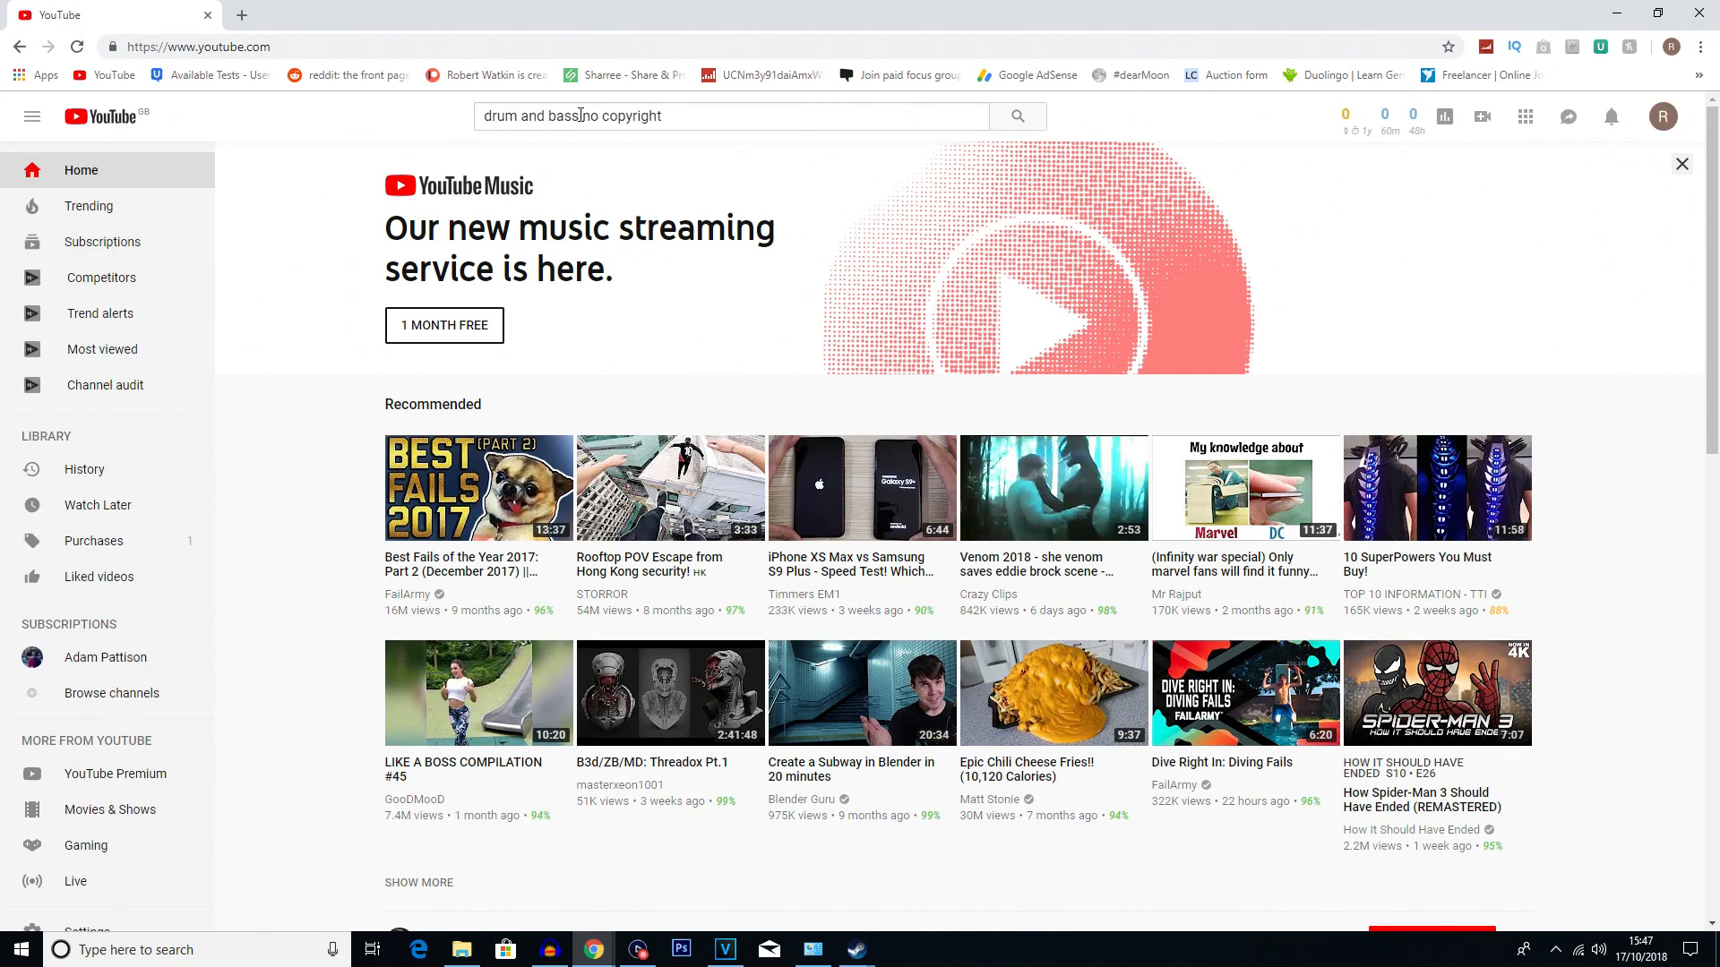
# - Search YouTube for "drum and bass no copyright" and look through the resulting tracks
pyautogui.moveTo(580, 115); pyautogui.dragTo(461, 119)
pyautogui.moveTo(583, 118); pyautogui.dragTo(729, 111)
pyautogui.click(1018, 120)
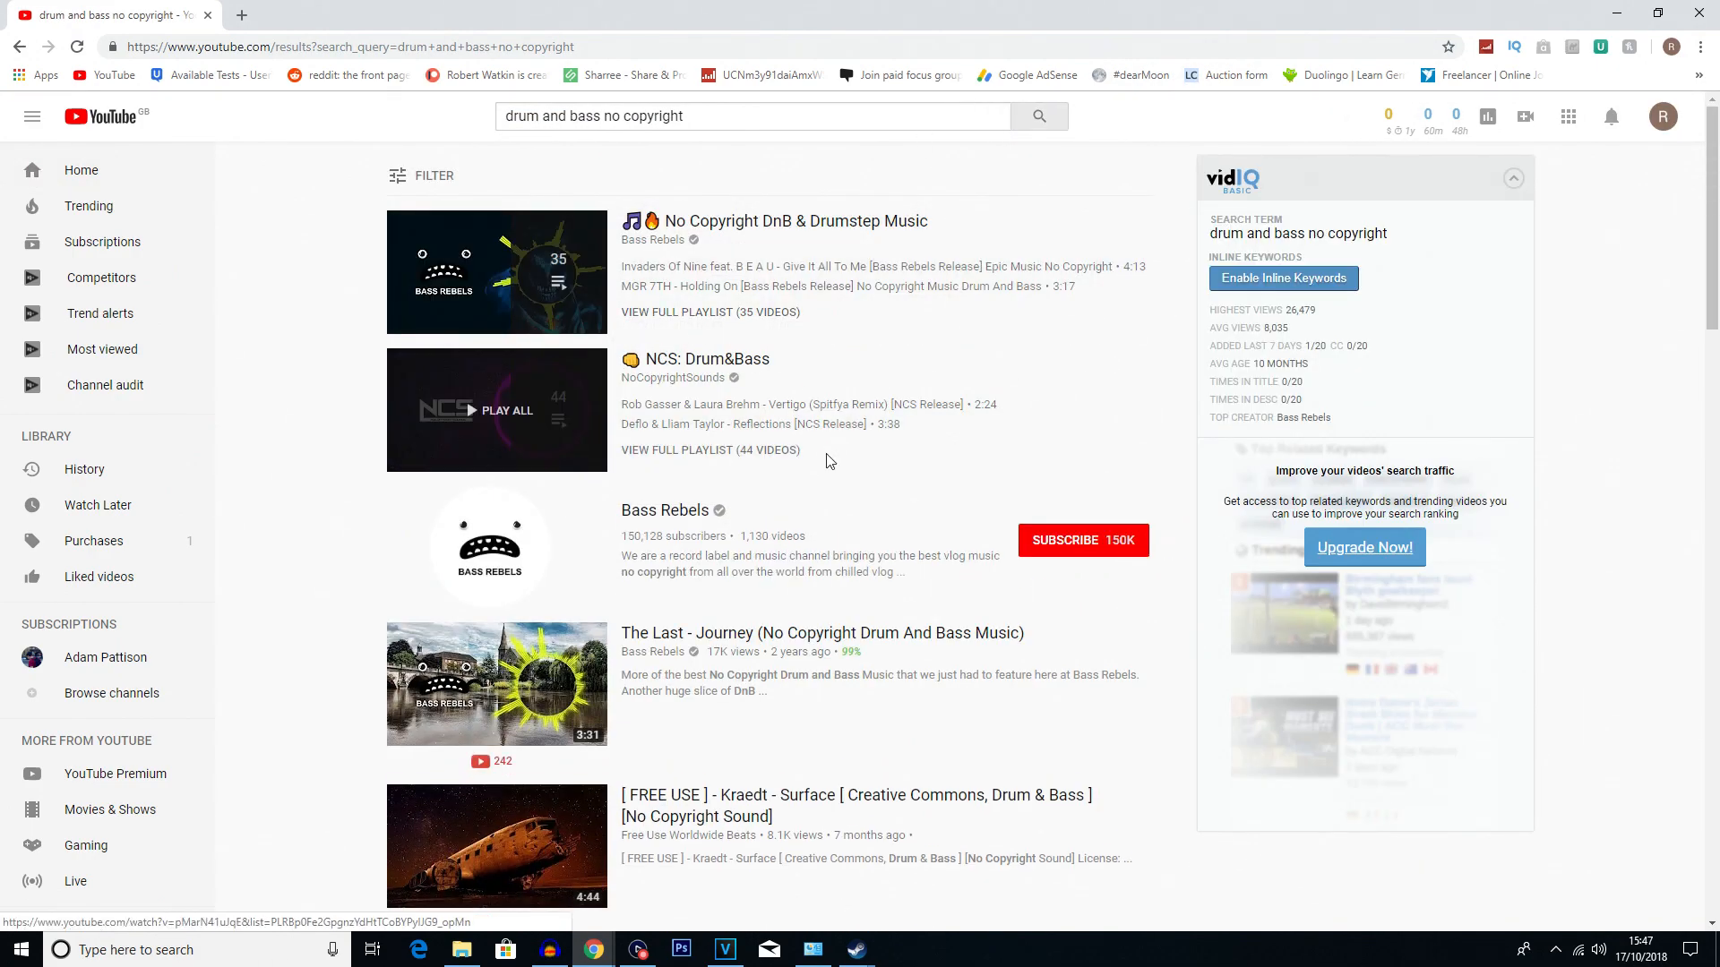
pyautogui.scroll(-5, 741, 499)
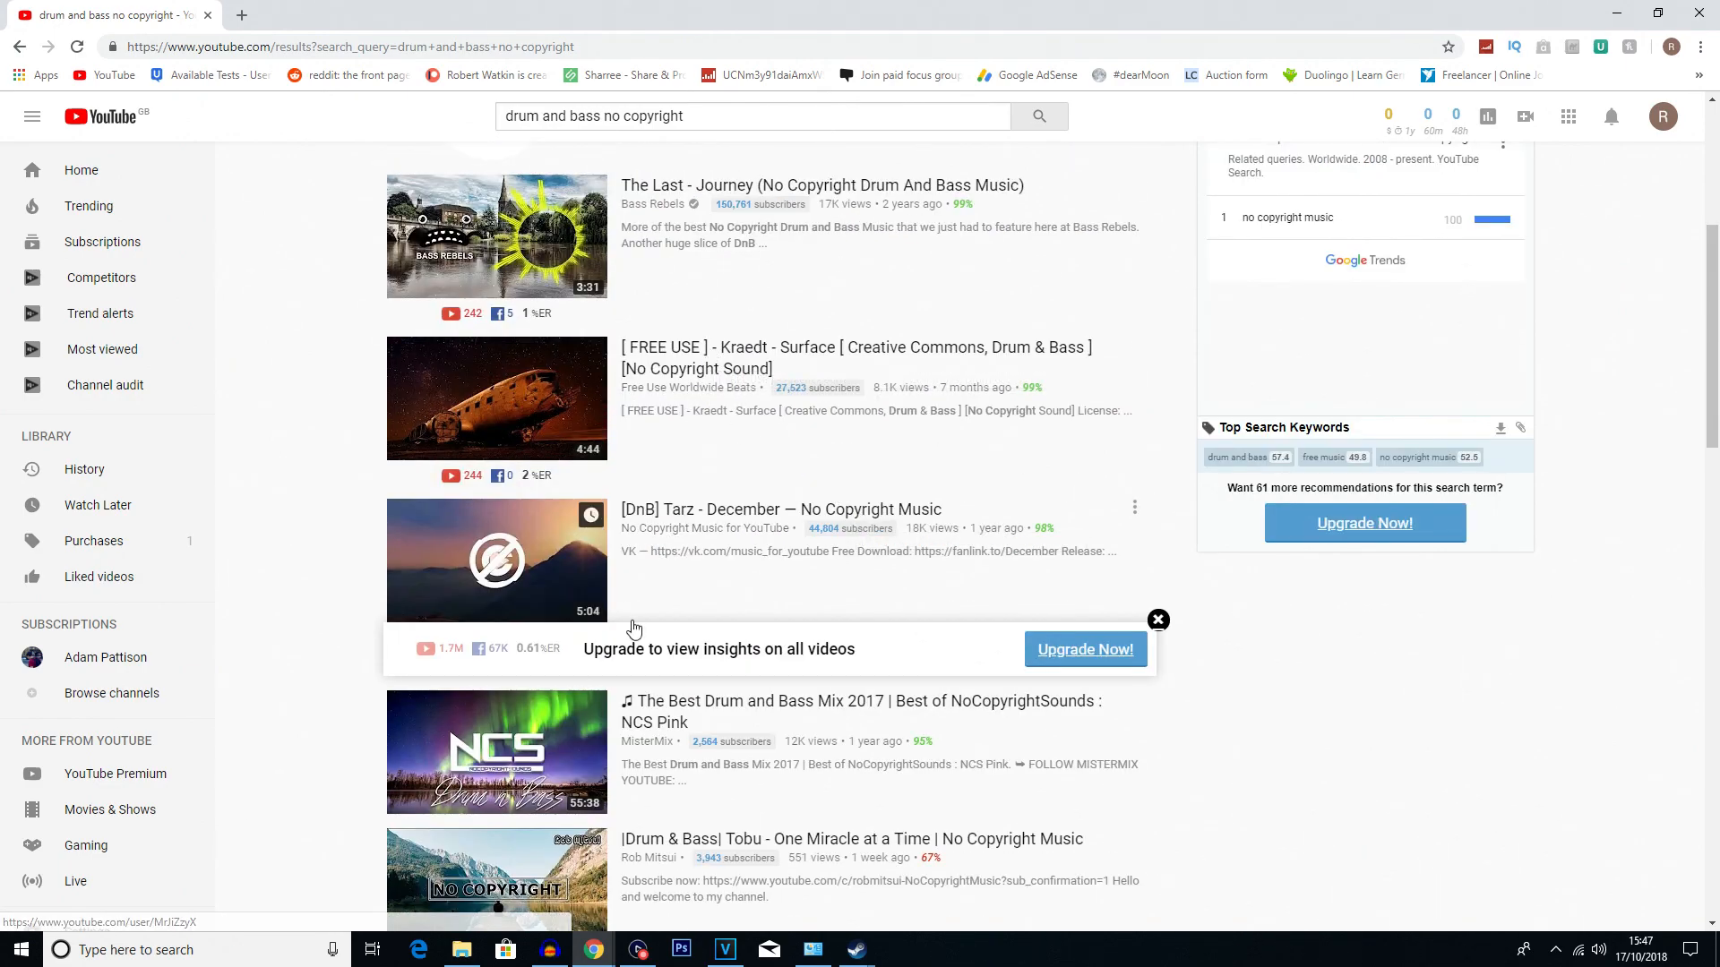
pyautogui.scroll(-3, 634, 627)
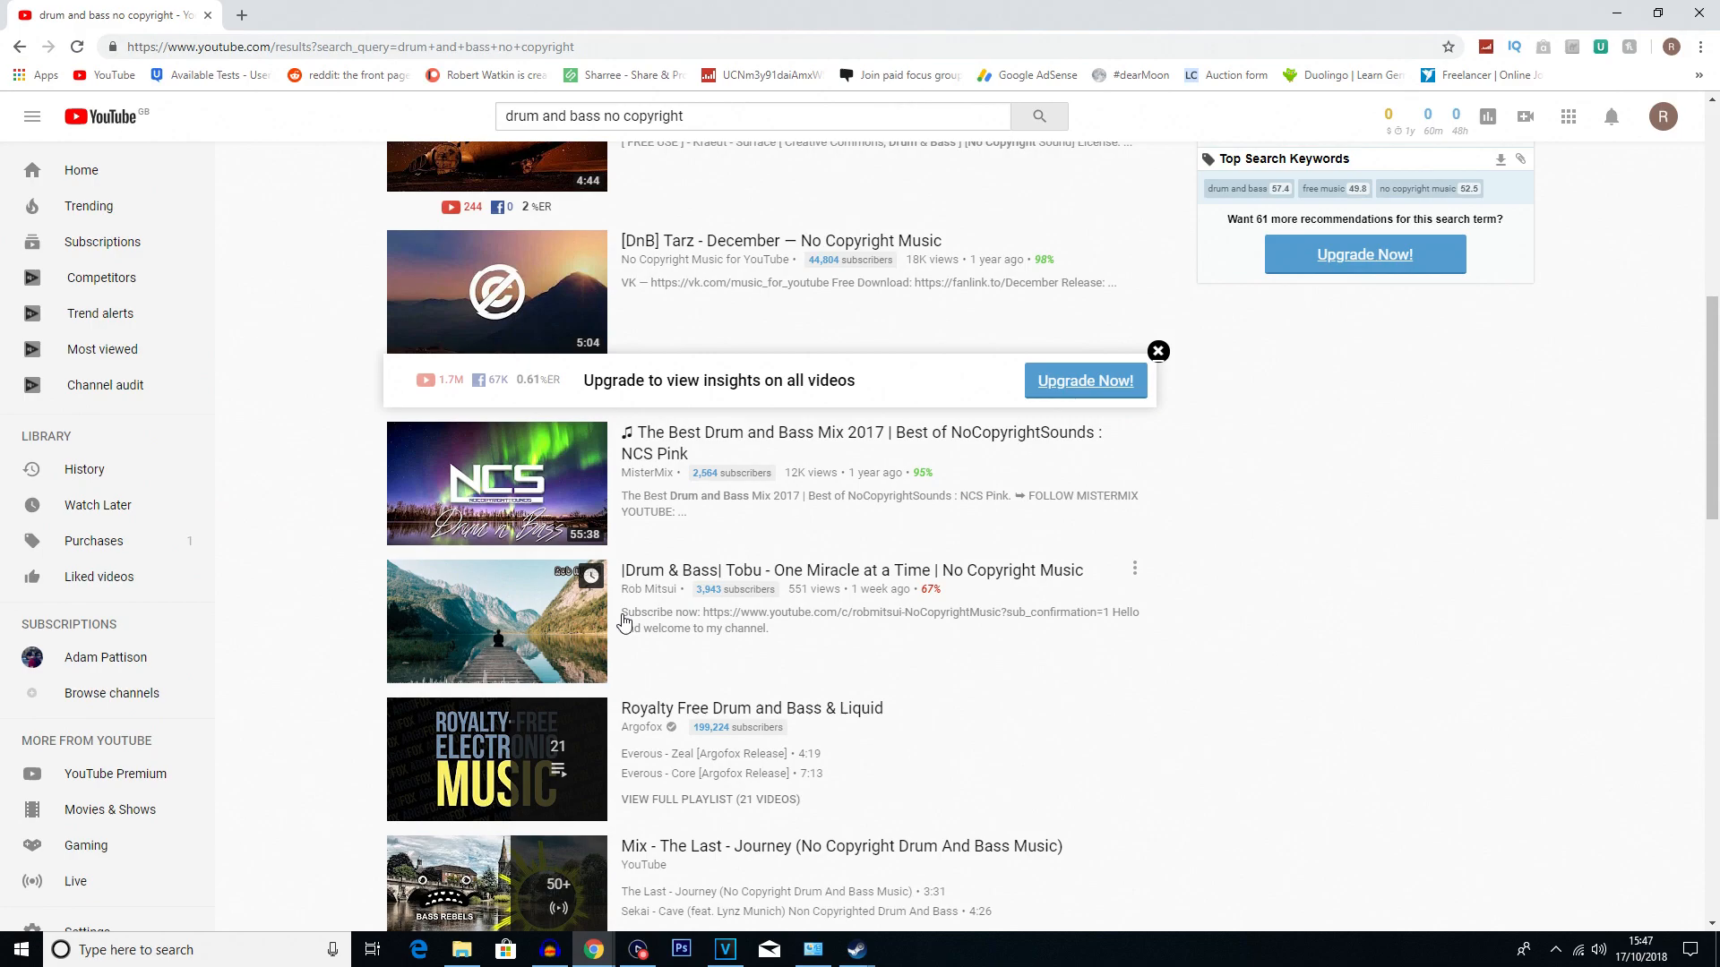
# - Search for "no copyright sounds", open the NoCopyrightSounds channel's videos and open "3rd Prototype - I Know [NCS Release]"
pyautogui.scroll(8, 624, 620)
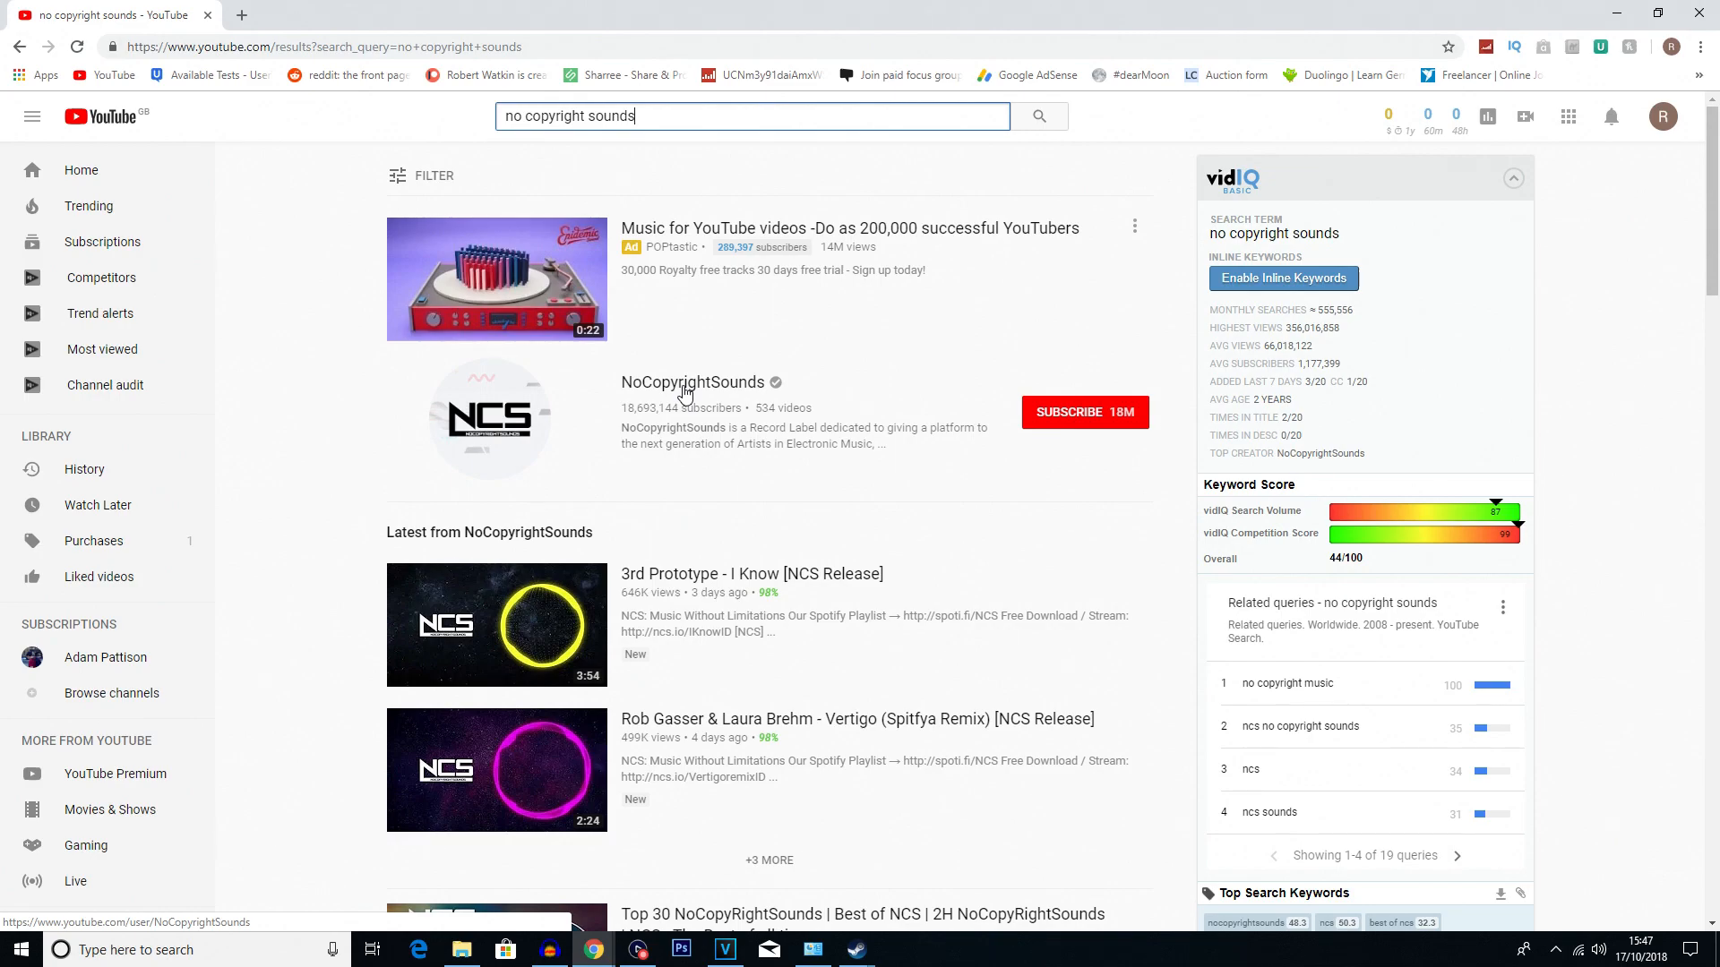
pyautogui.click(686, 392)
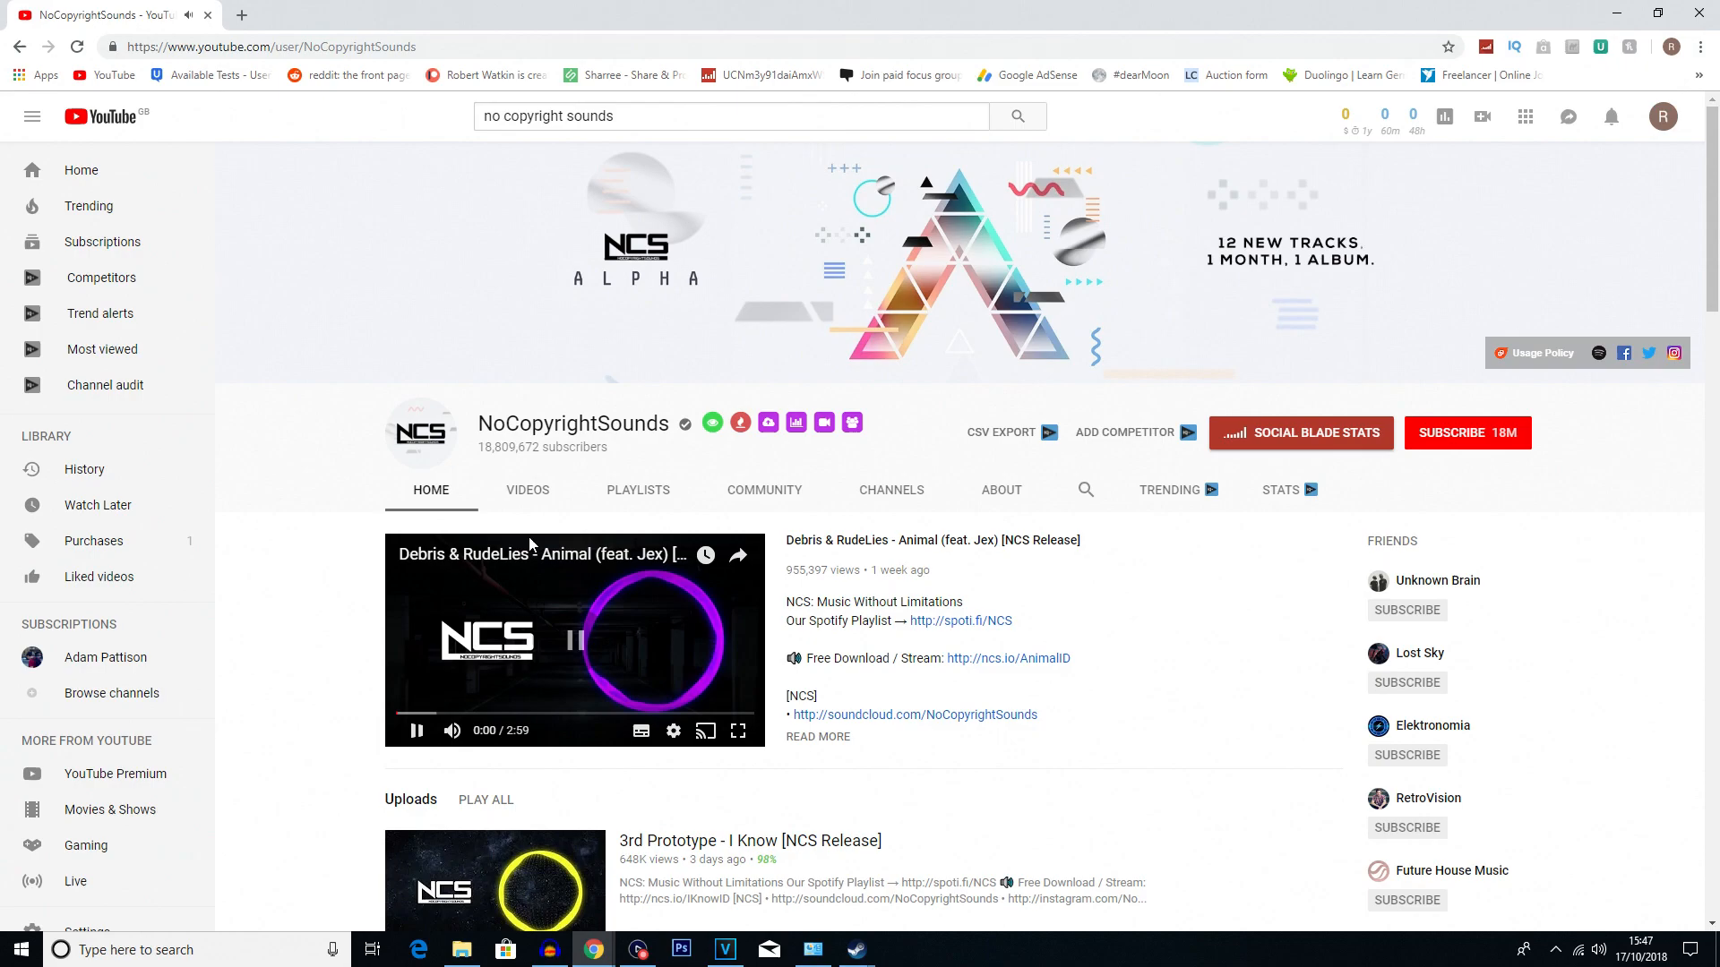
pyautogui.click(529, 491)
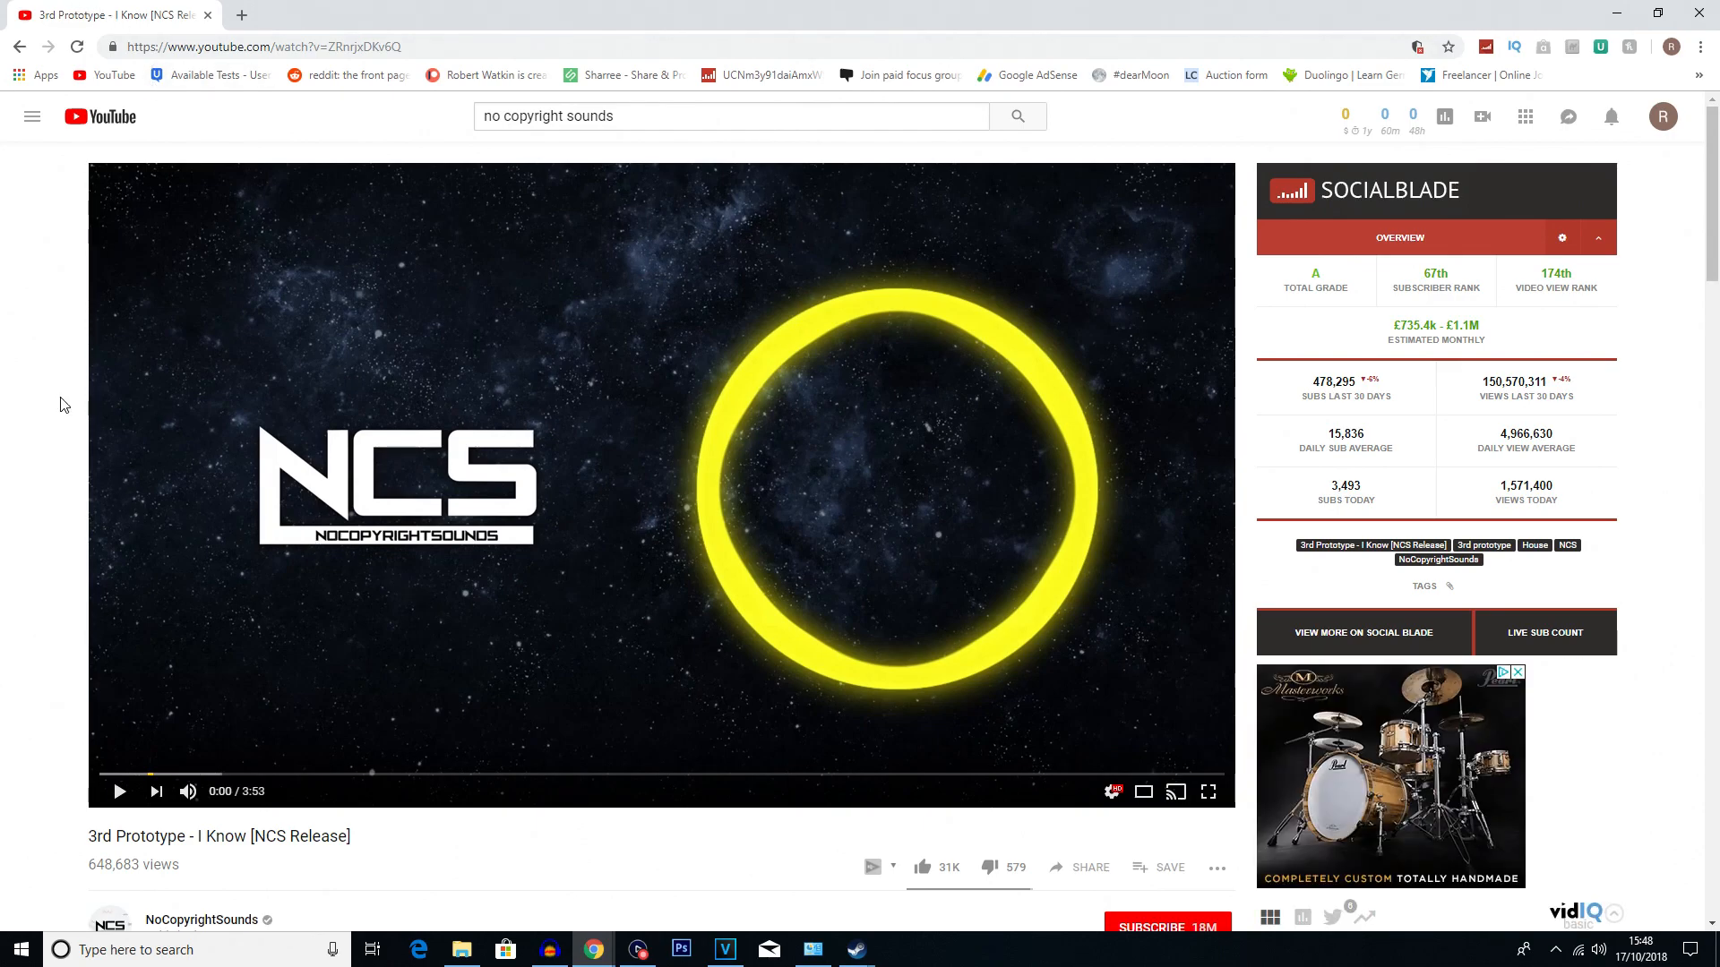
# - Insert "ss" before "youtube" in the video's URL, load the address and choose to download the video in the browser
pyautogui.click(201, 48)
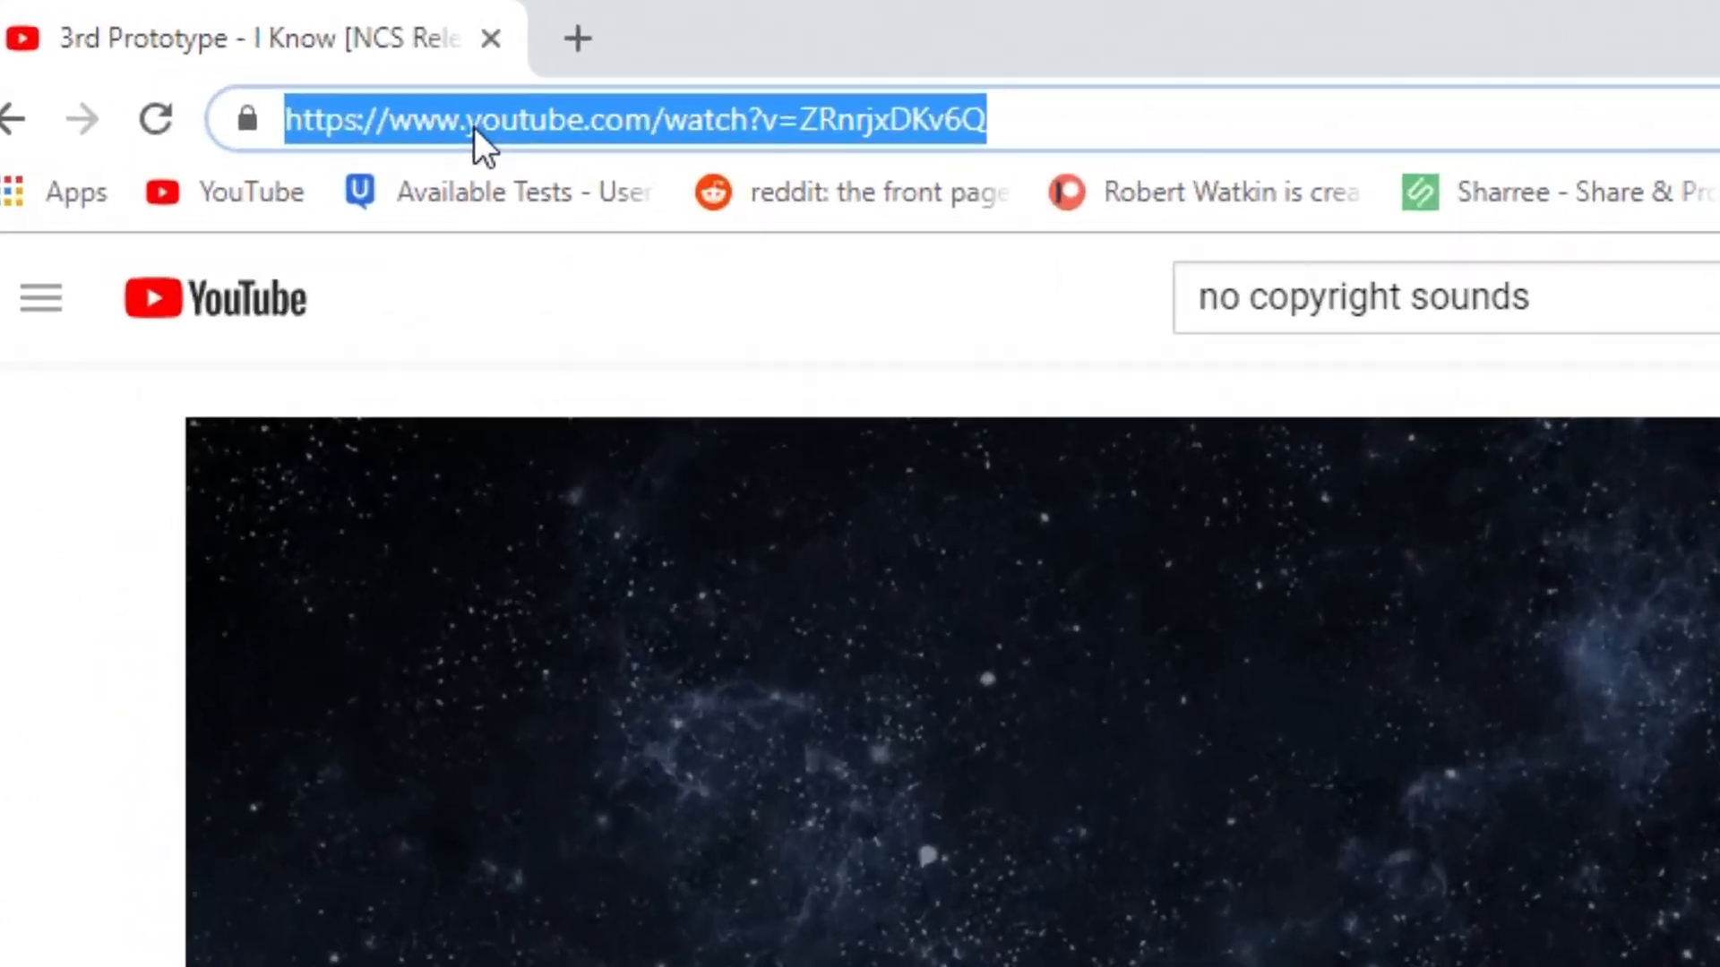
pyautogui.click(474, 128)
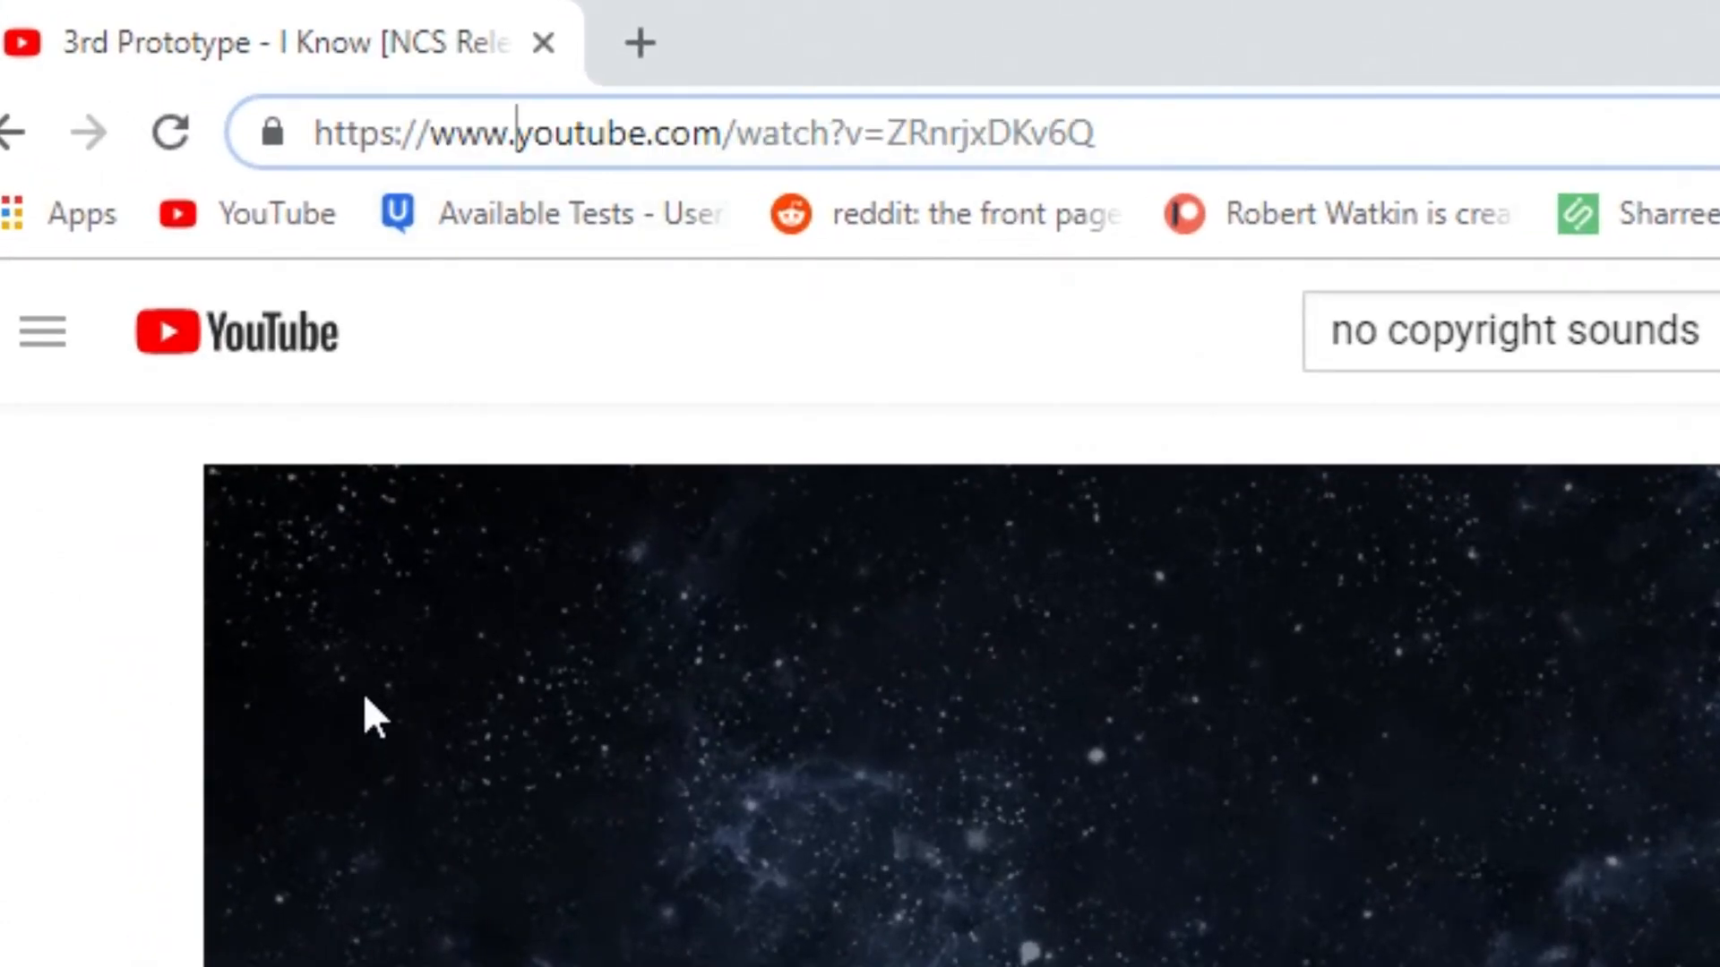
pyautogui.write('ss')
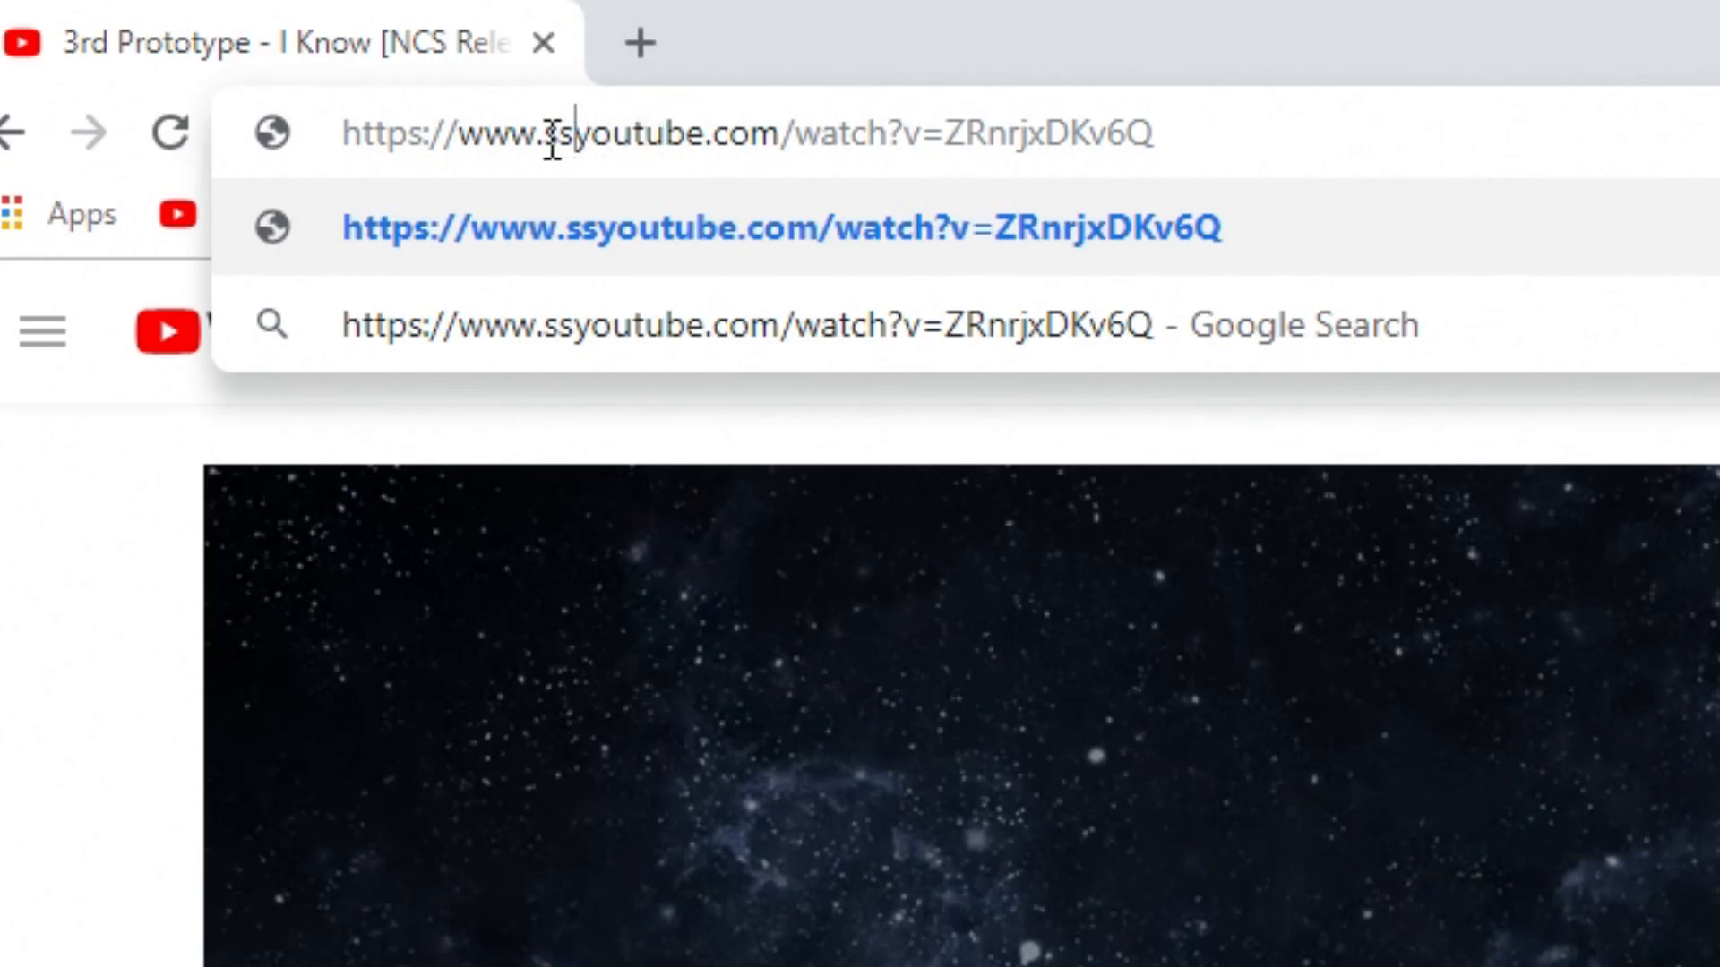
pyautogui.press('Return')
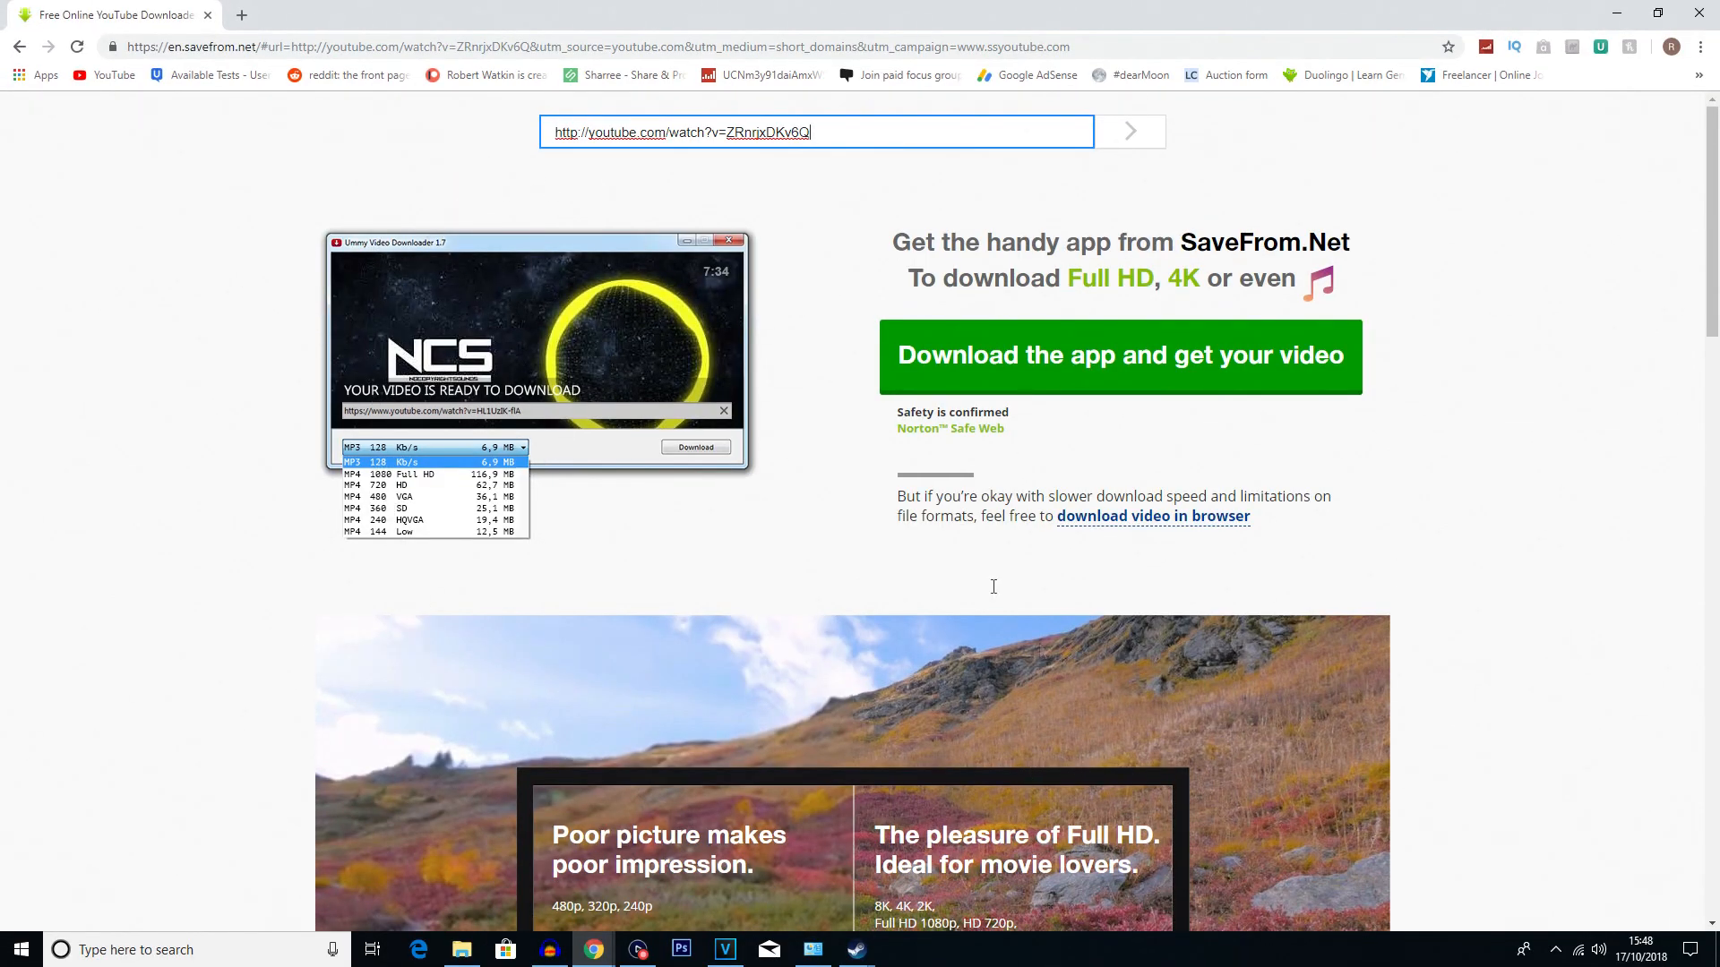
pyautogui.click(1153, 518)
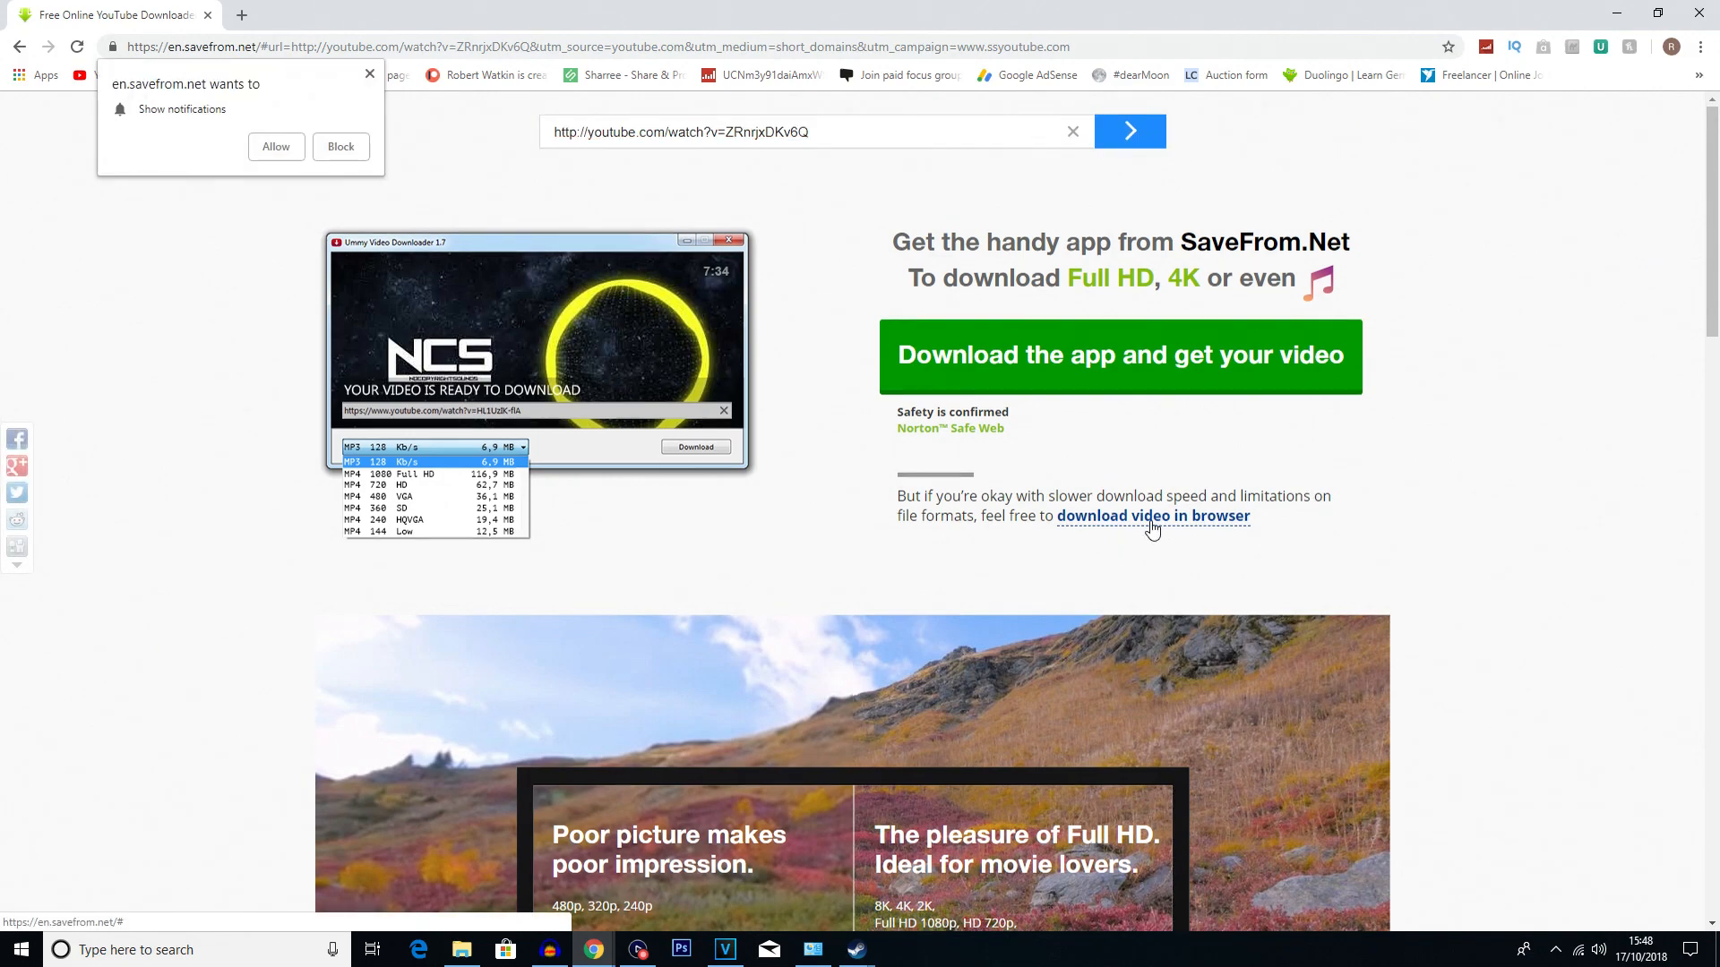
pyautogui.scroll(-4, 1153, 529)
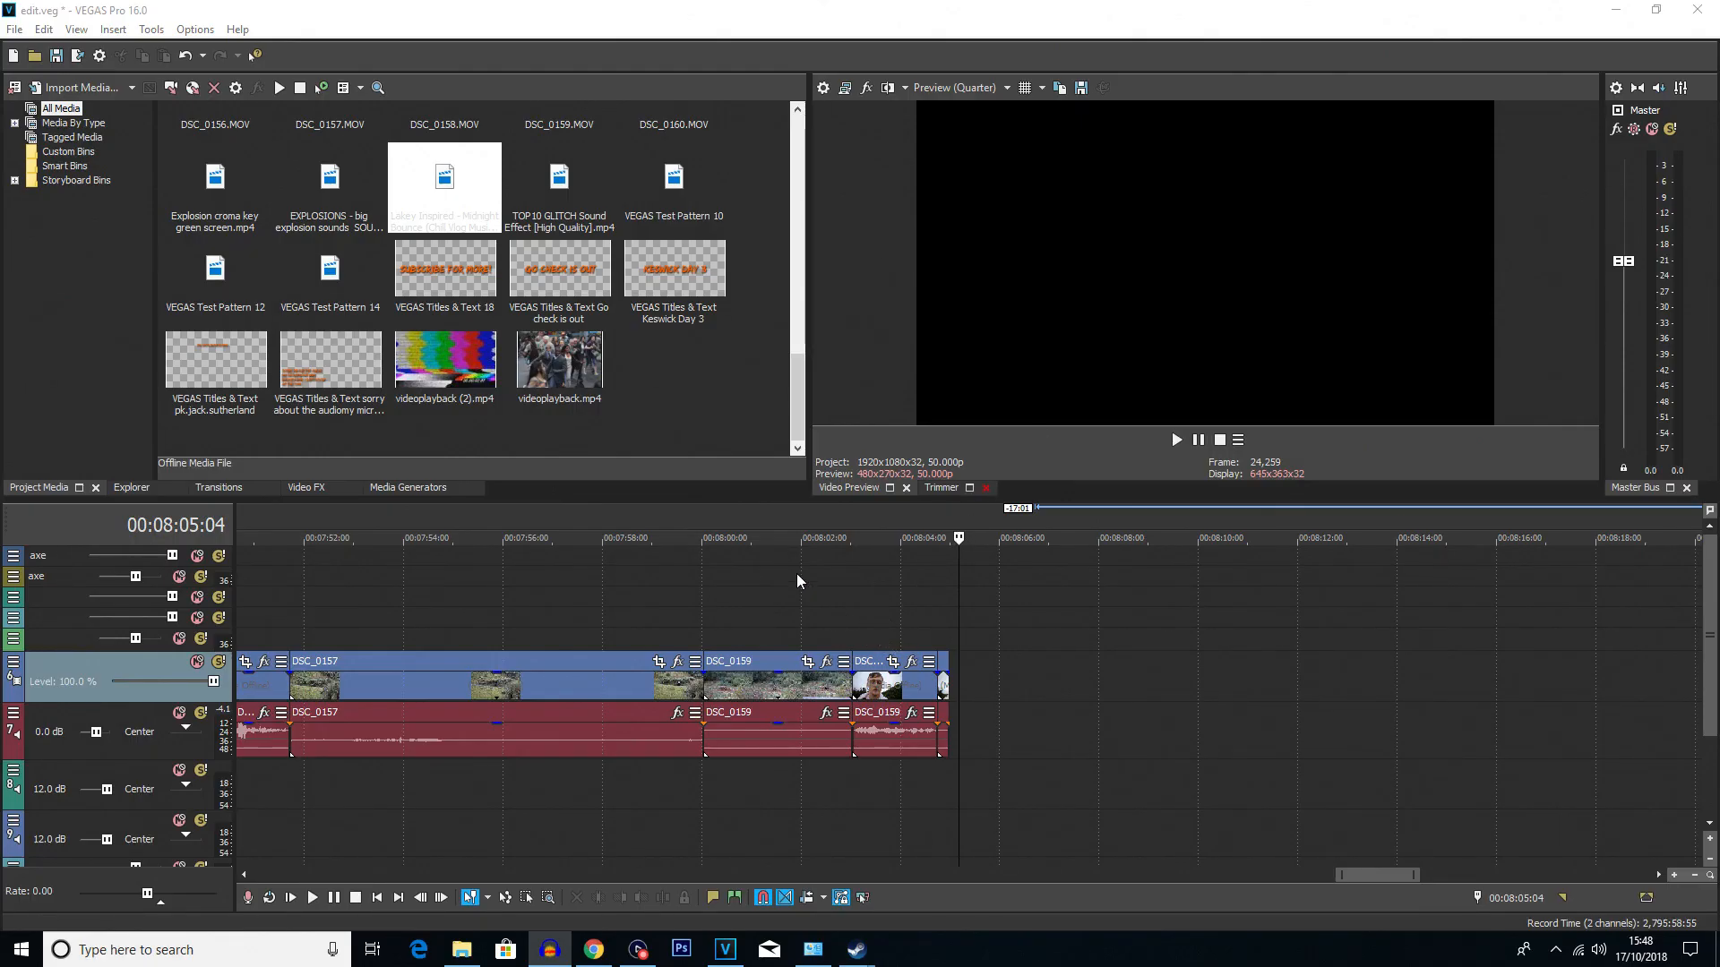
# - Back in VEGAS Pro, place the Lakey Inspired - Midnight Bounce file on the lower tracks, starting near the end of the footage
pyautogui.moveTo(441, 178); pyautogui.dragTo(627, 839)
pyautogui.click(546, 842)
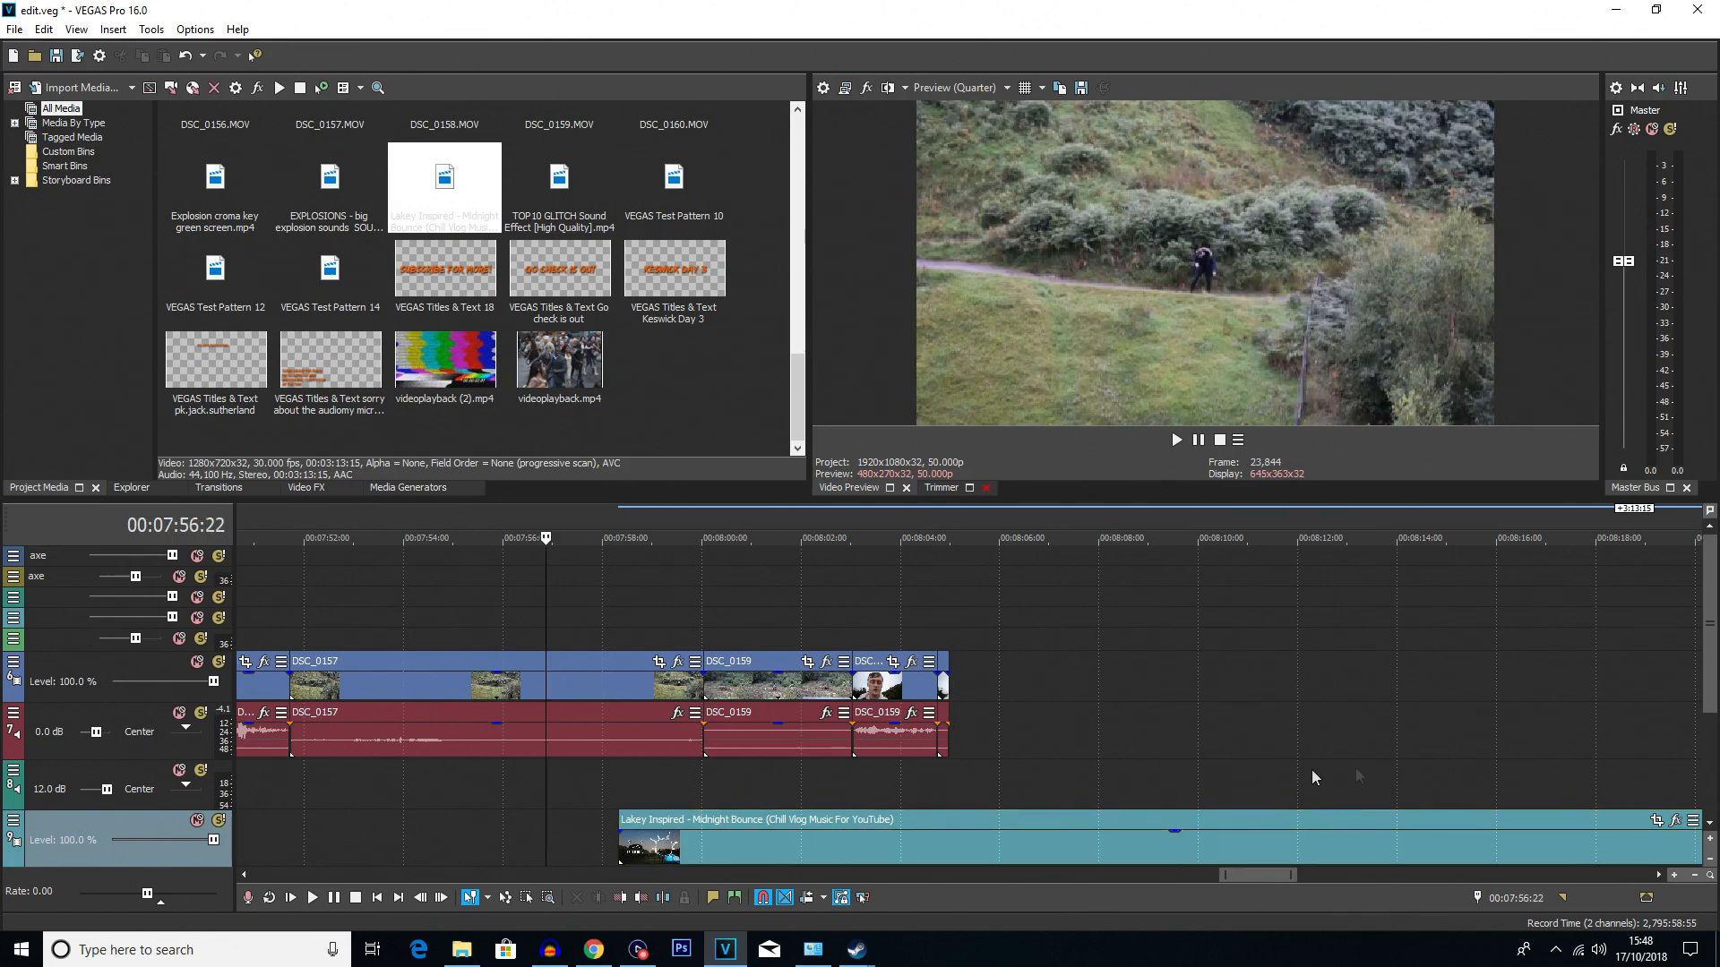
pyautogui.scroll(-2, 1712, 630)
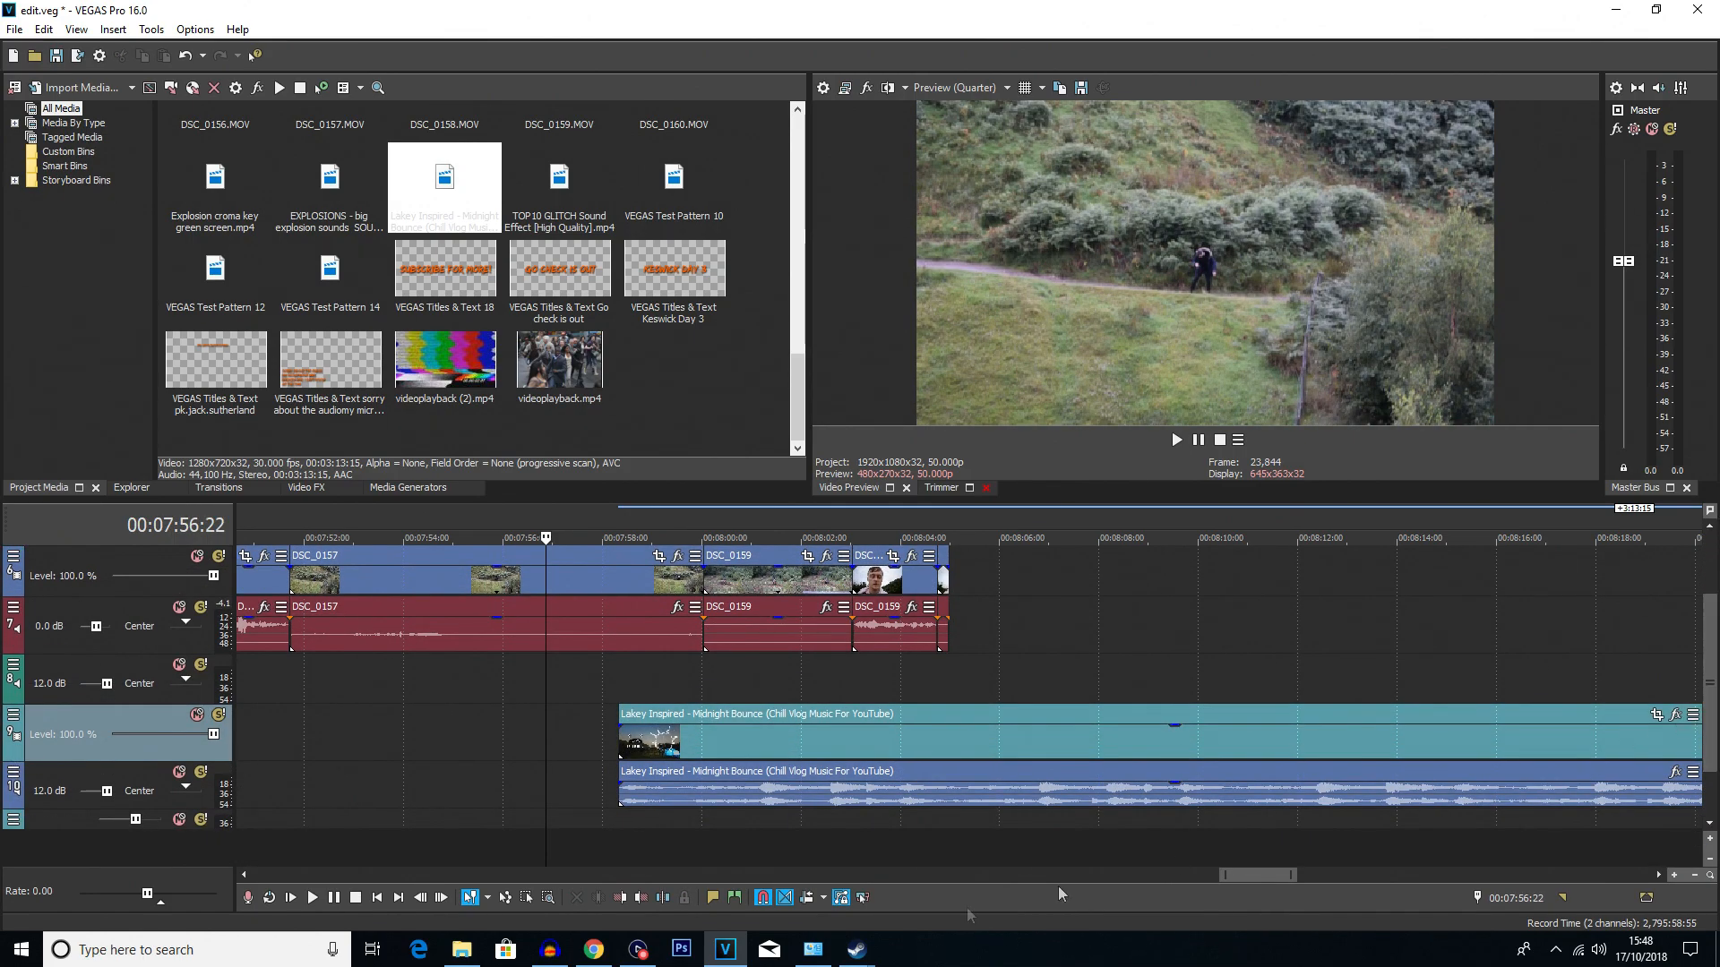
# - Delete the video track of the Lakey Inspired - Midnight Bounce clip, keeping its audio track
pyautogui.click(704, 799)
pyautogui.click(955, 743)
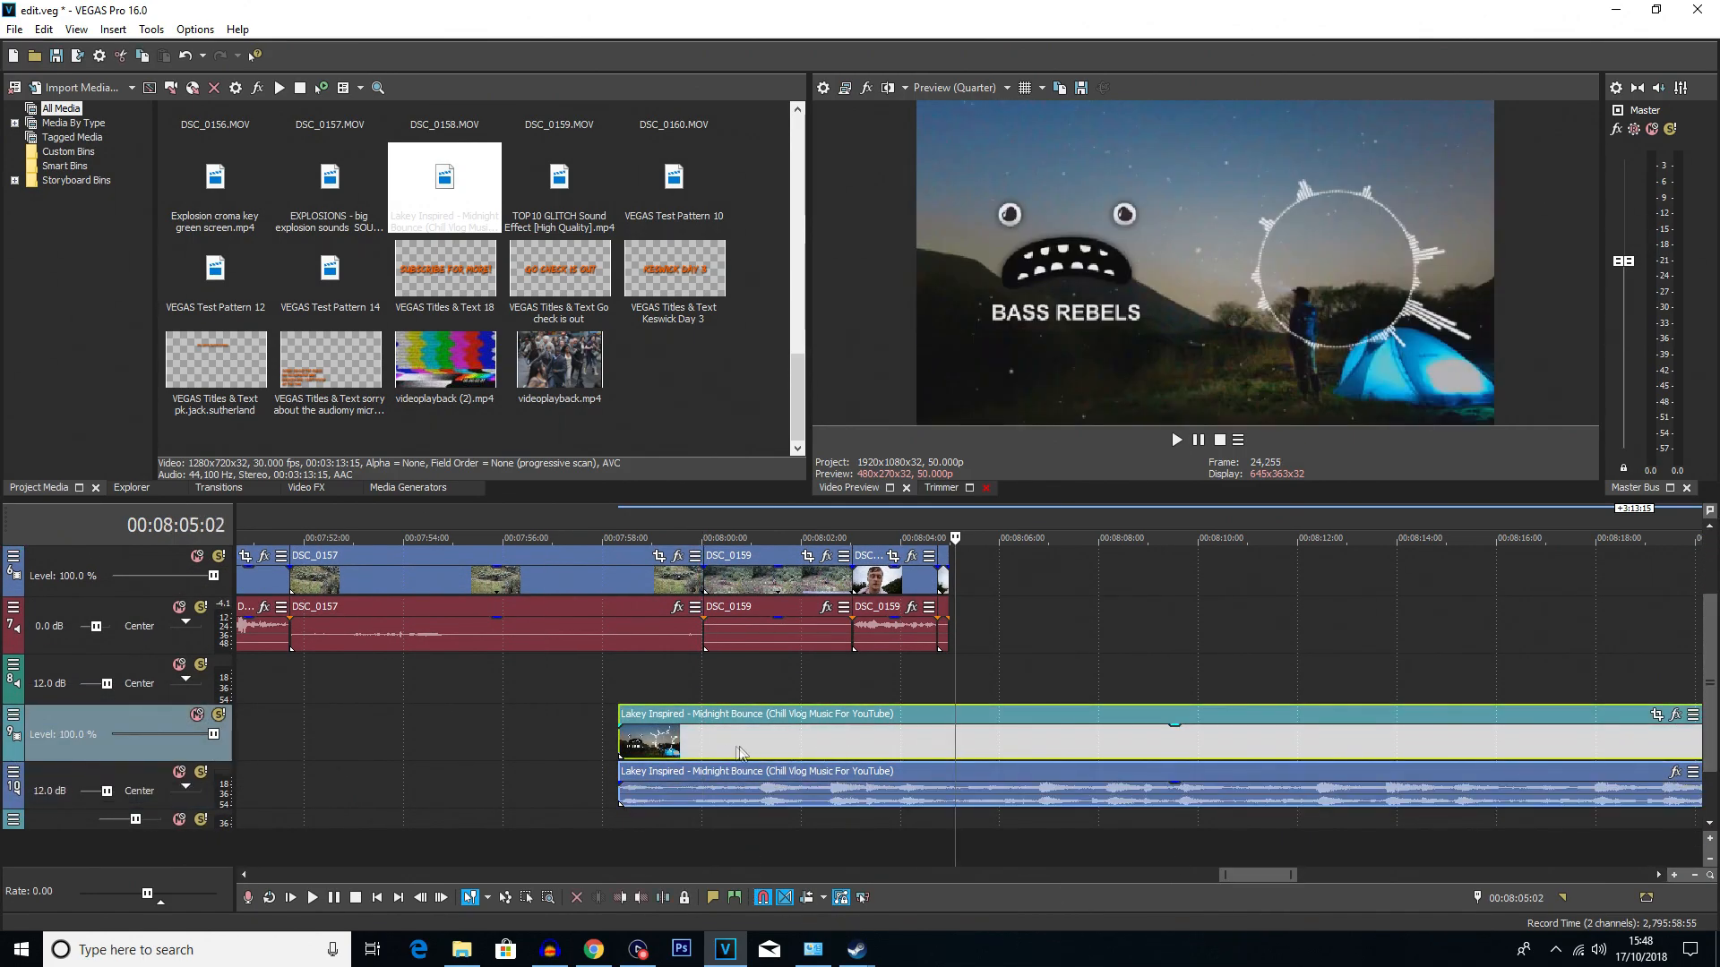
pyautogui.scroll(-4, 868, 743)
pyautogui.scroll(-5, 868, 743)
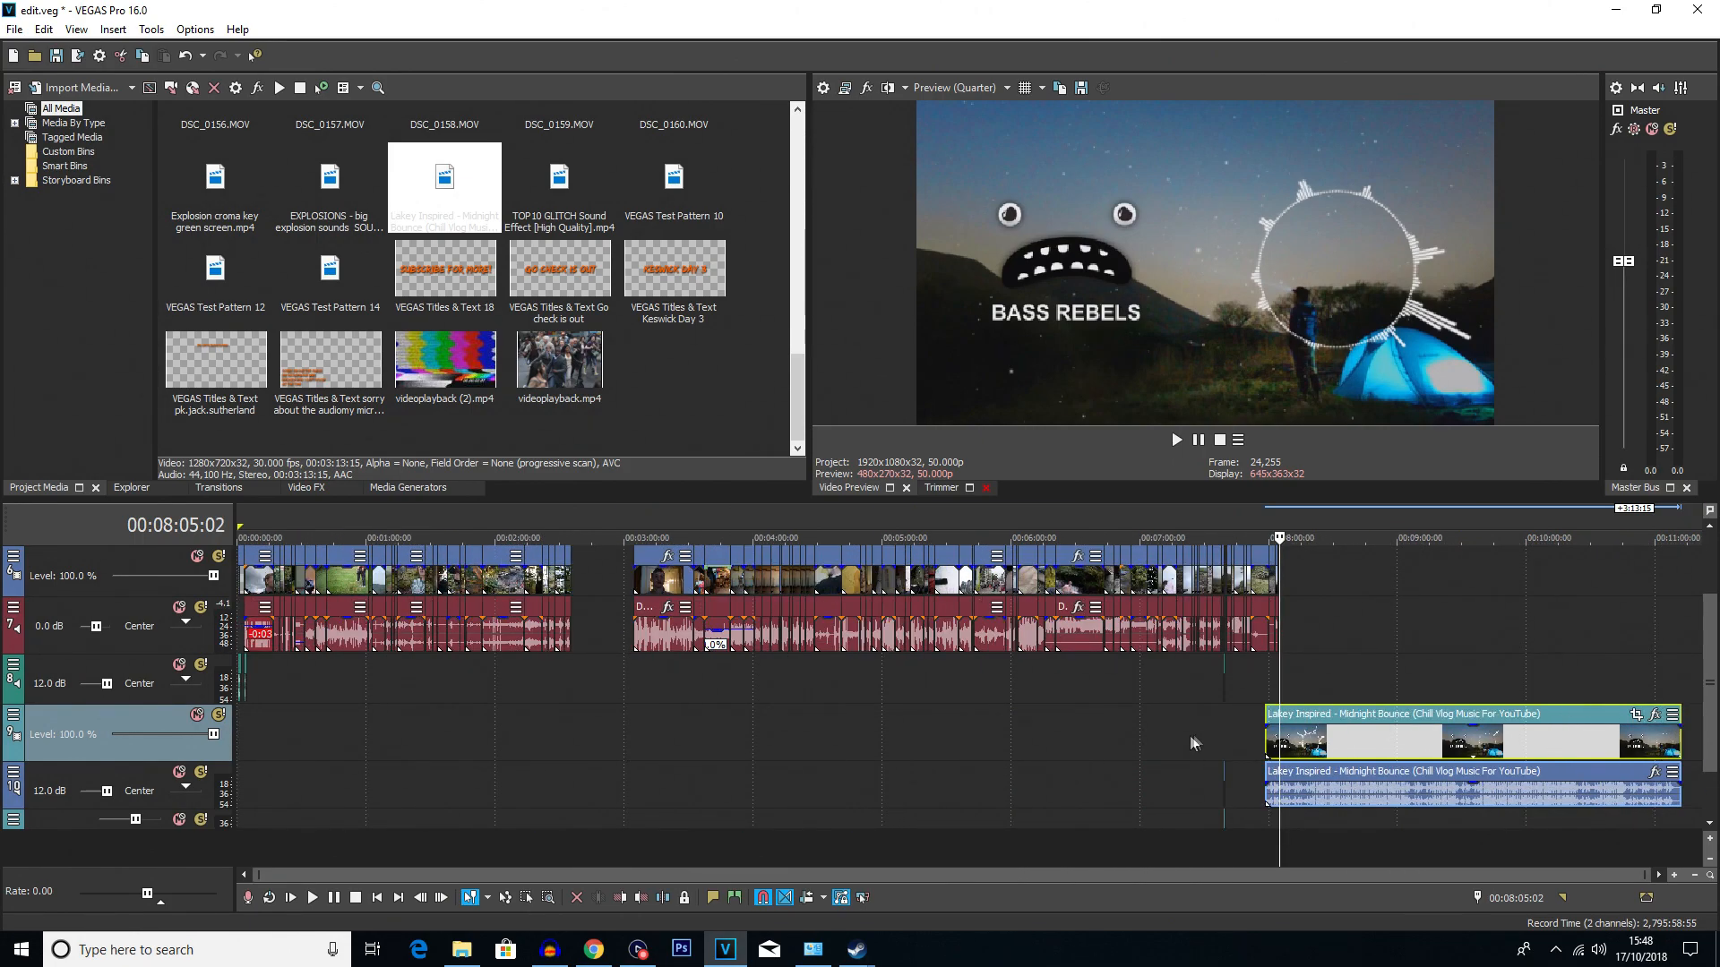
pyautogui.scroll(5, 1153, 739)
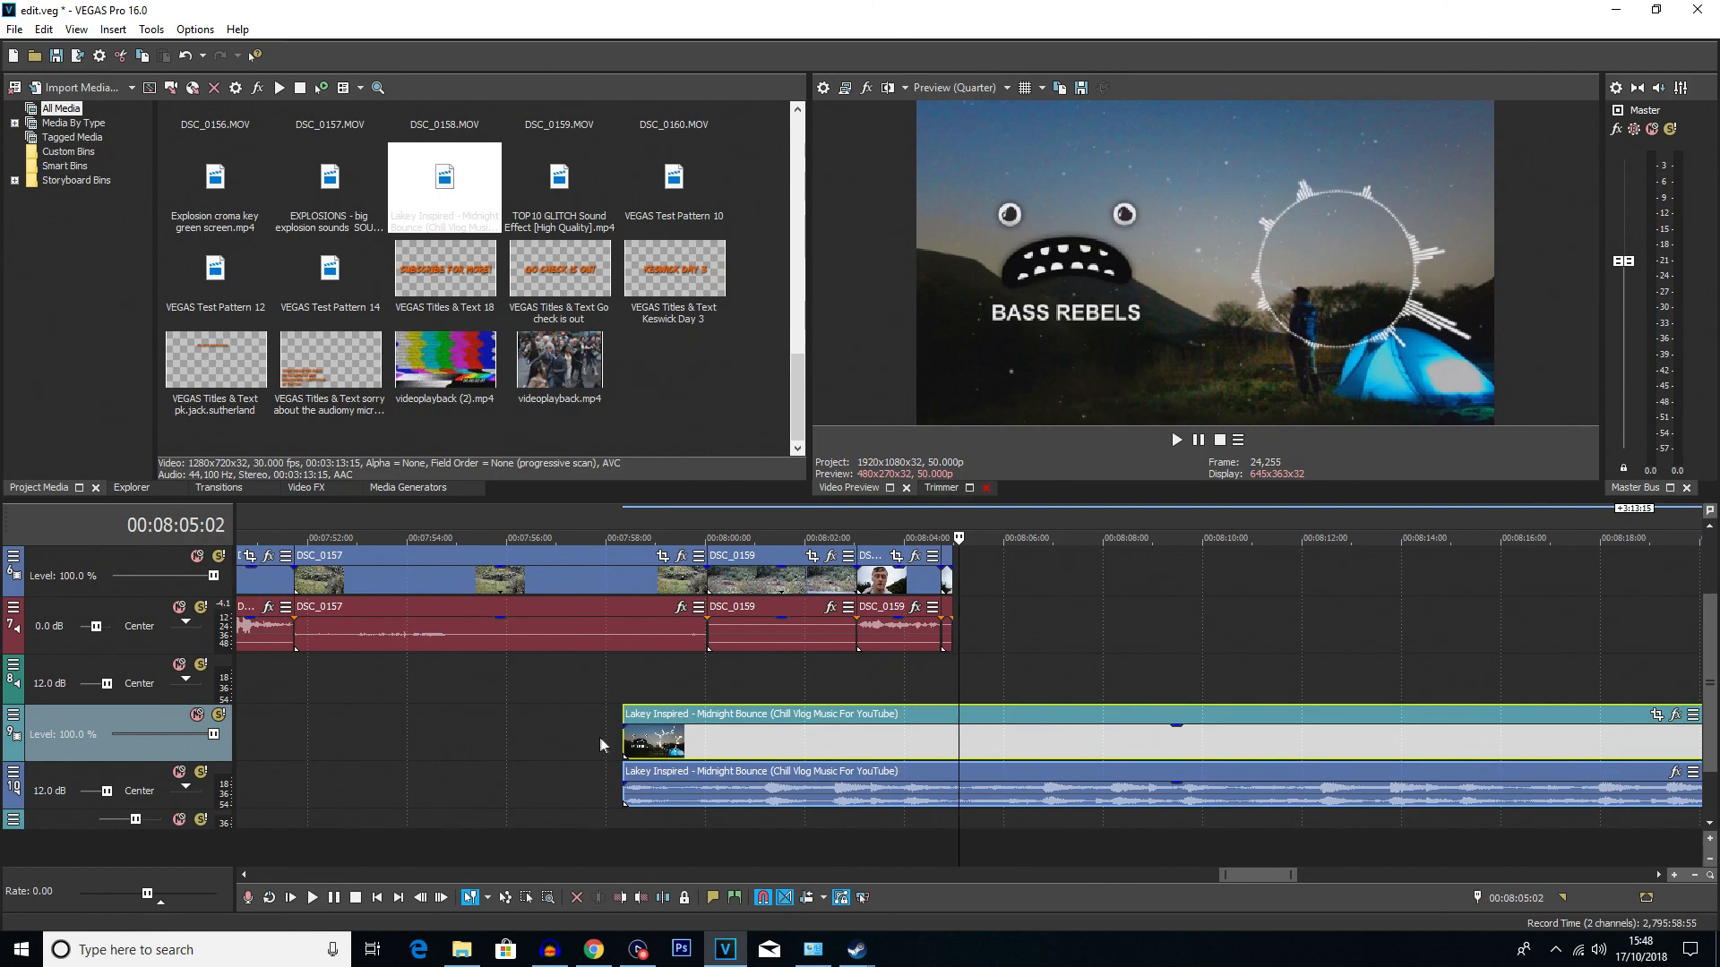
pyautogui.rightClick(547, 737)
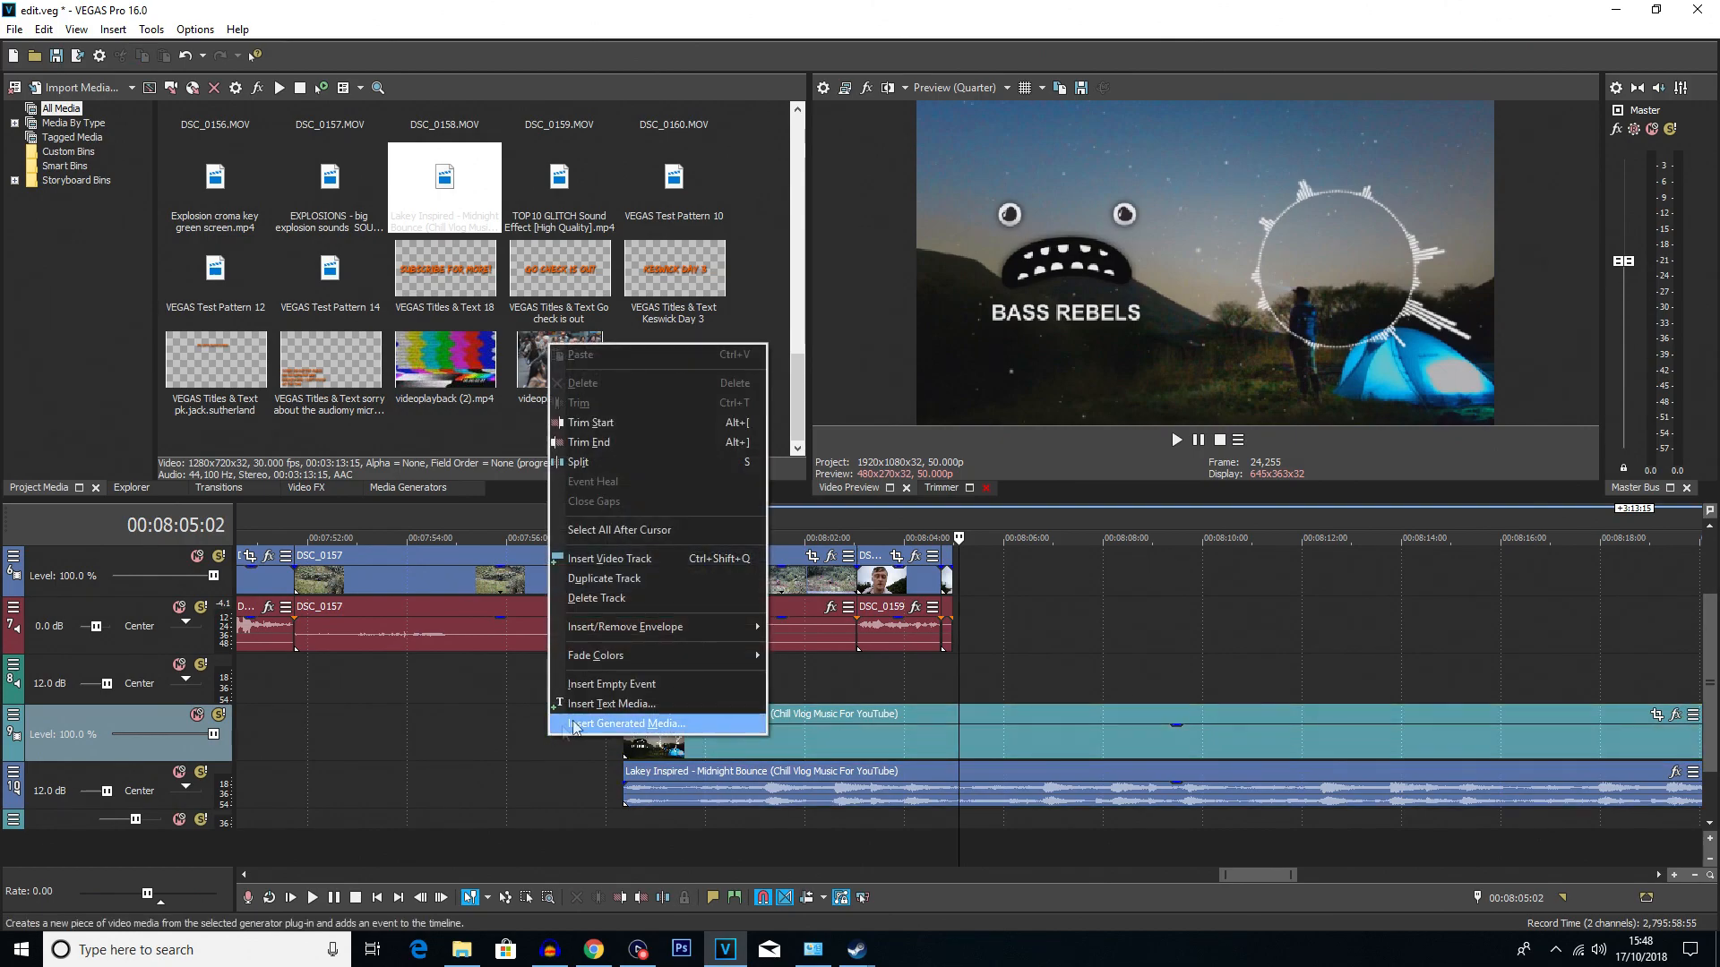
pyautogui.click(627, 598)
pyautogui.scroll(-3, 975, 808)
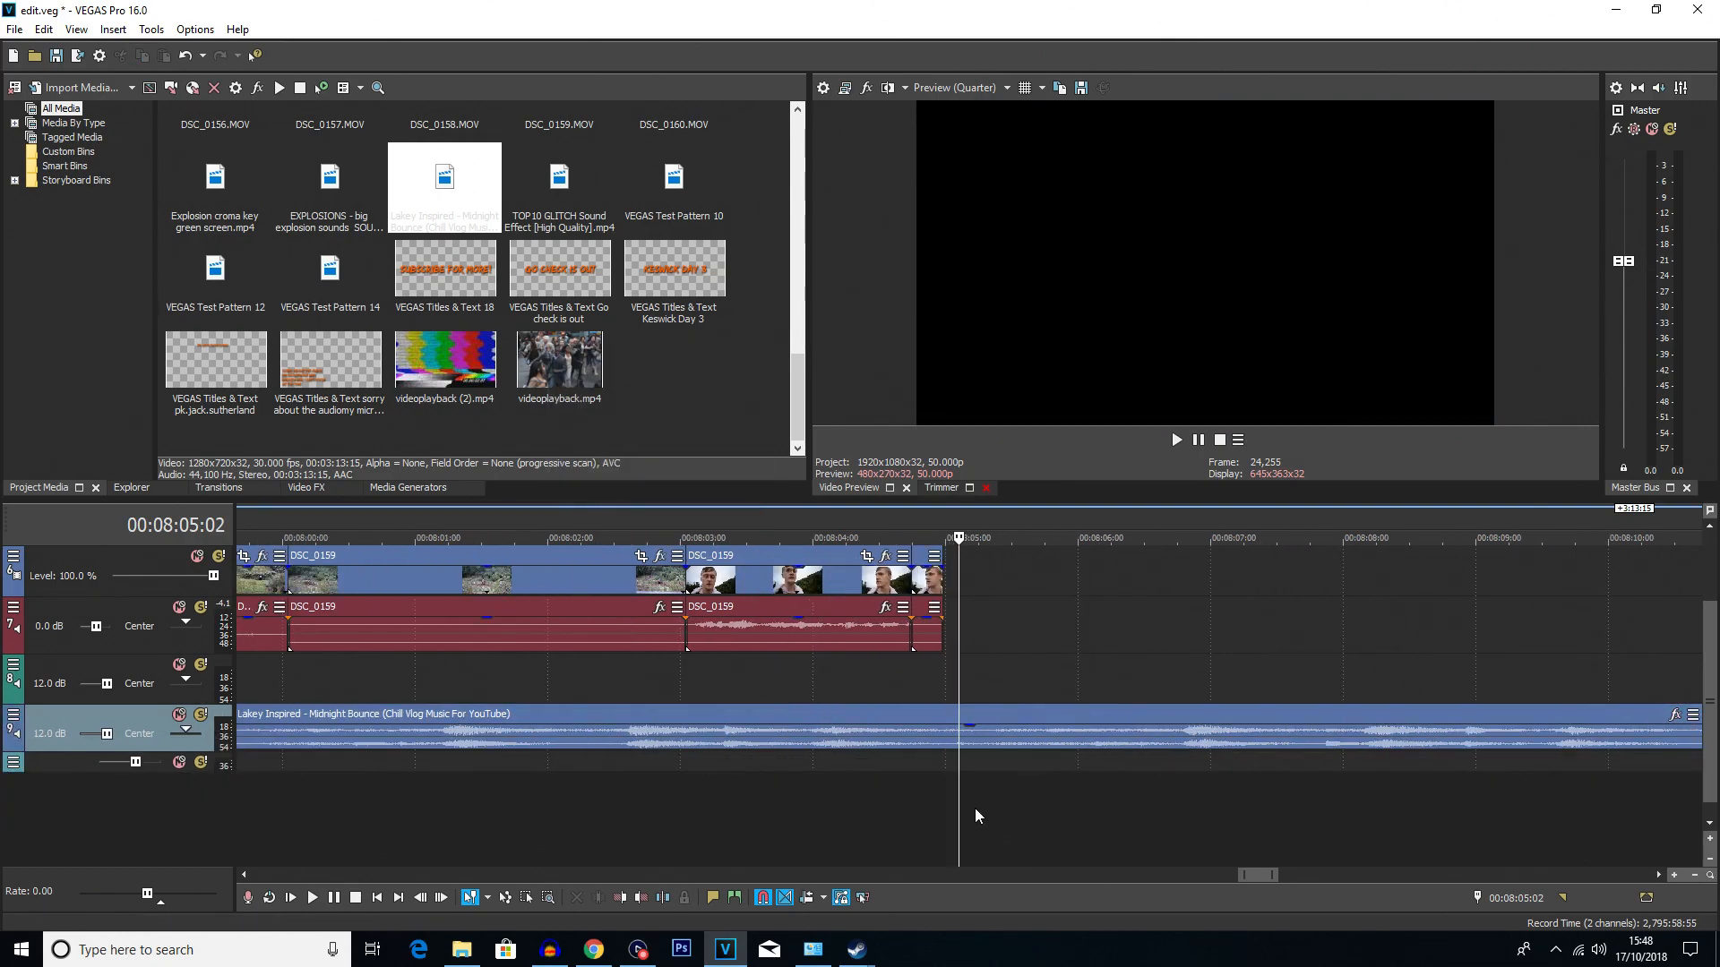
# - Play the Midnight Bounce music track from about 00:09:34
pyautogui.scroll(3, 975, 808)
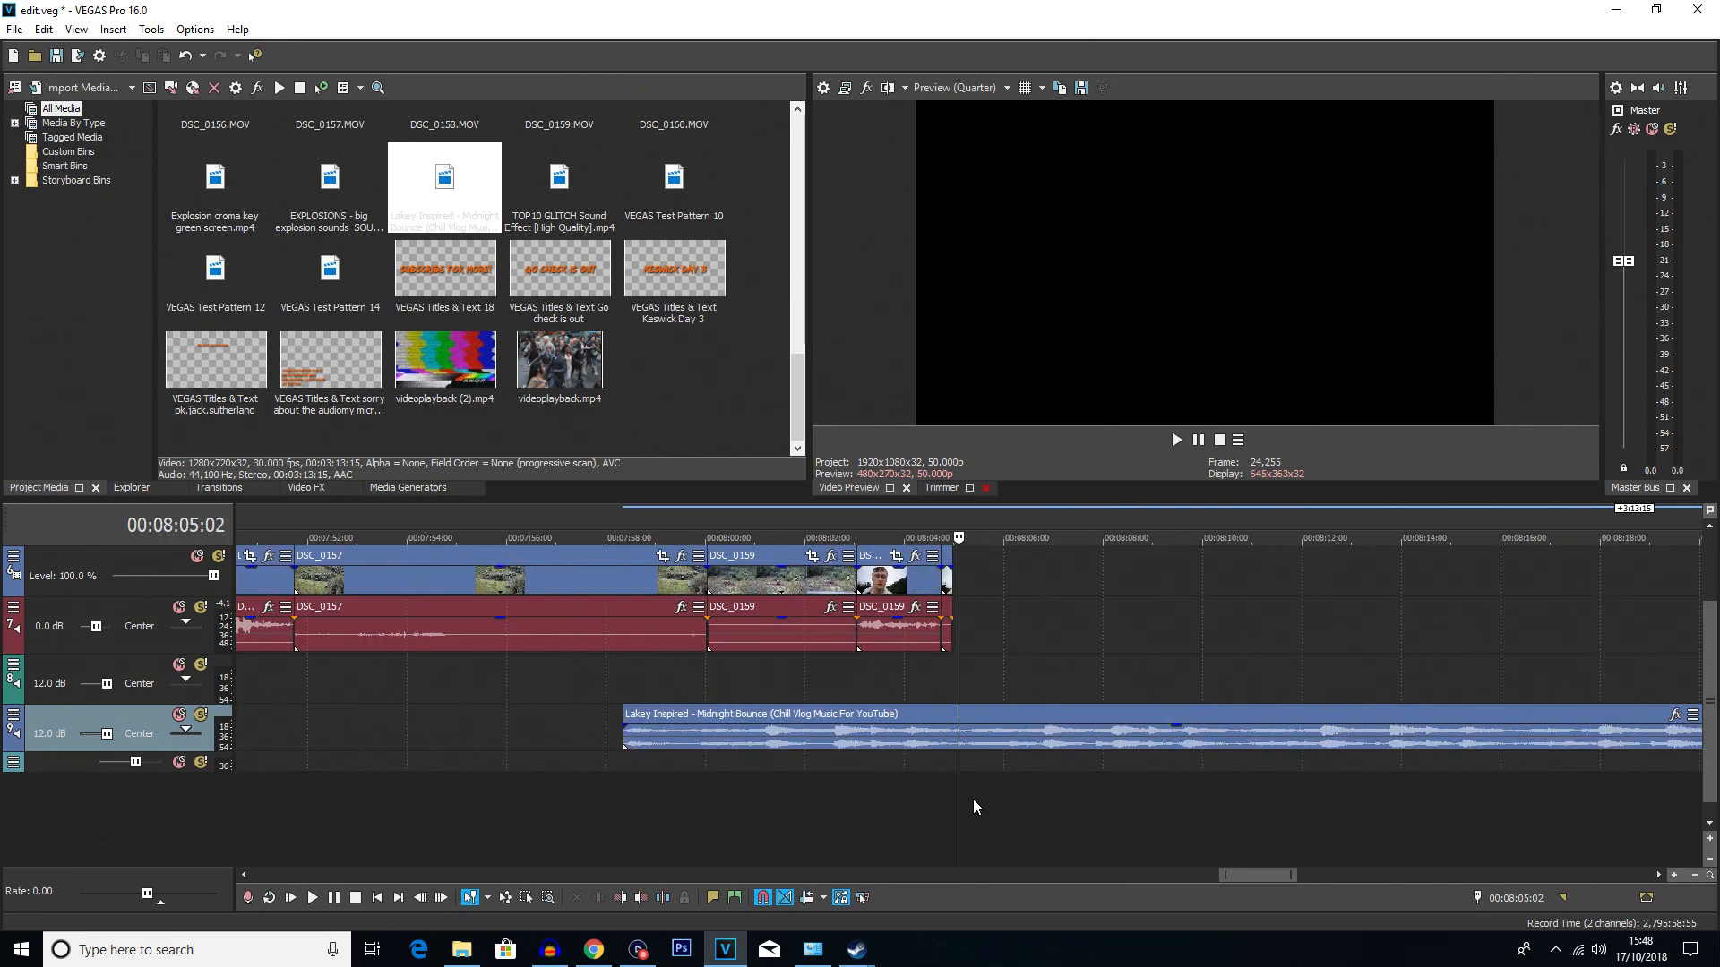
pyautogui.scroll(-2, 969, 781)
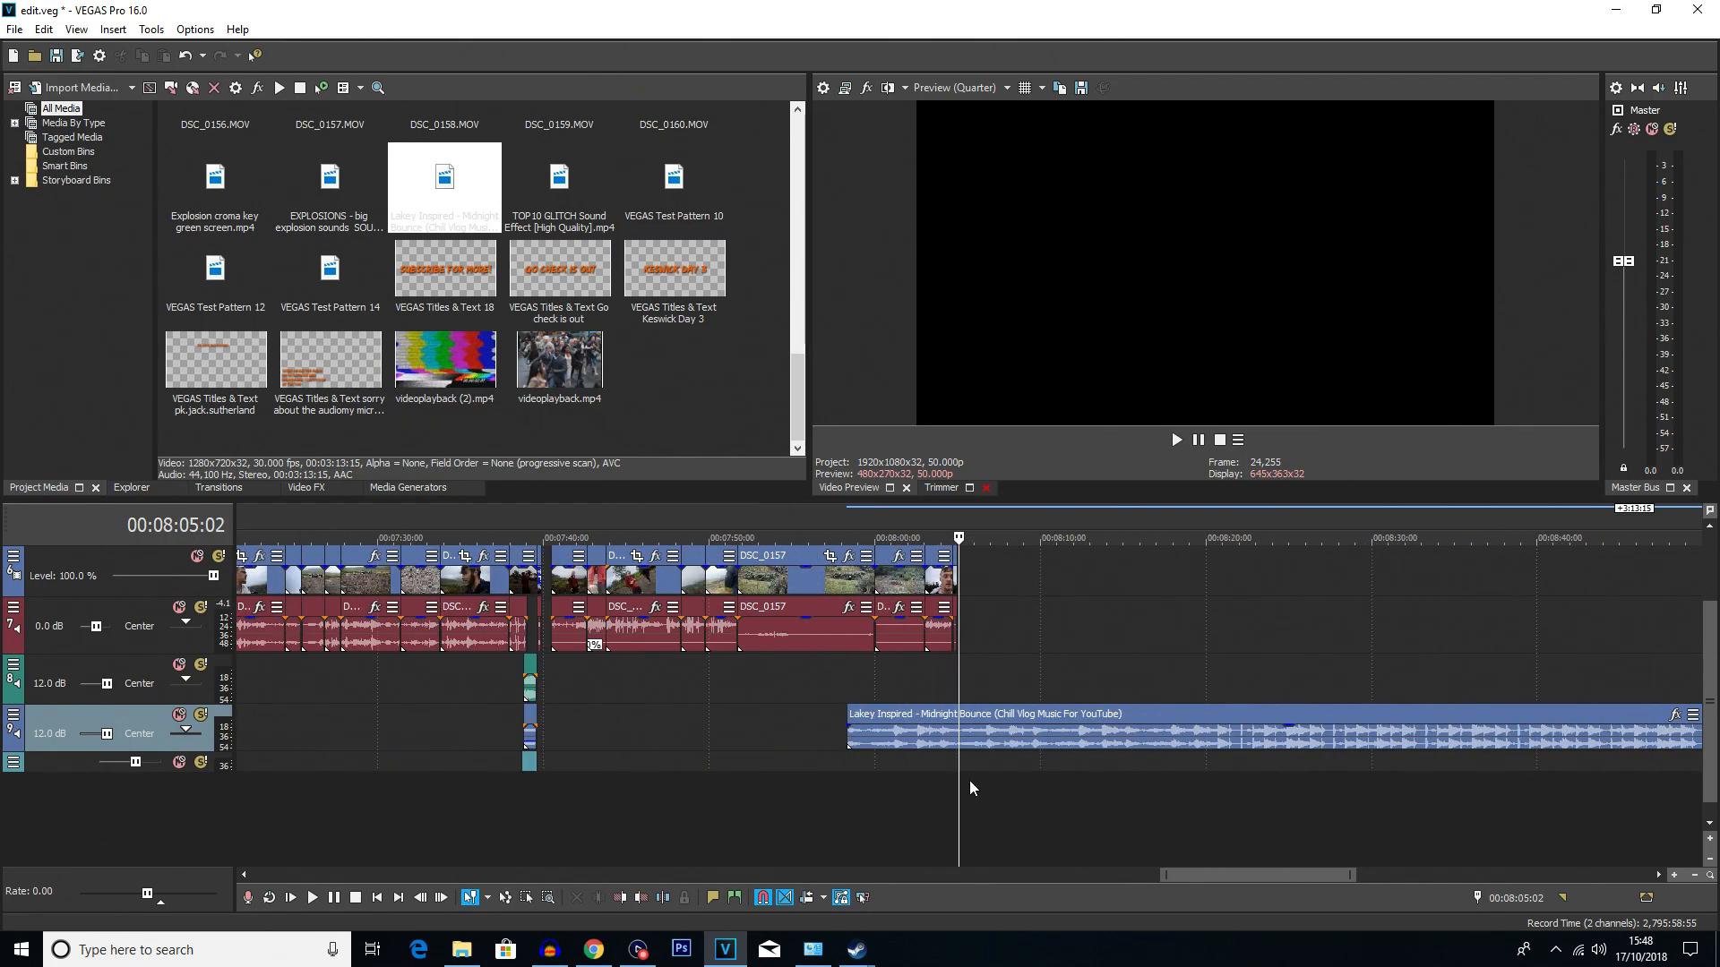
pyautogui.scroll(-2, 962, 776)
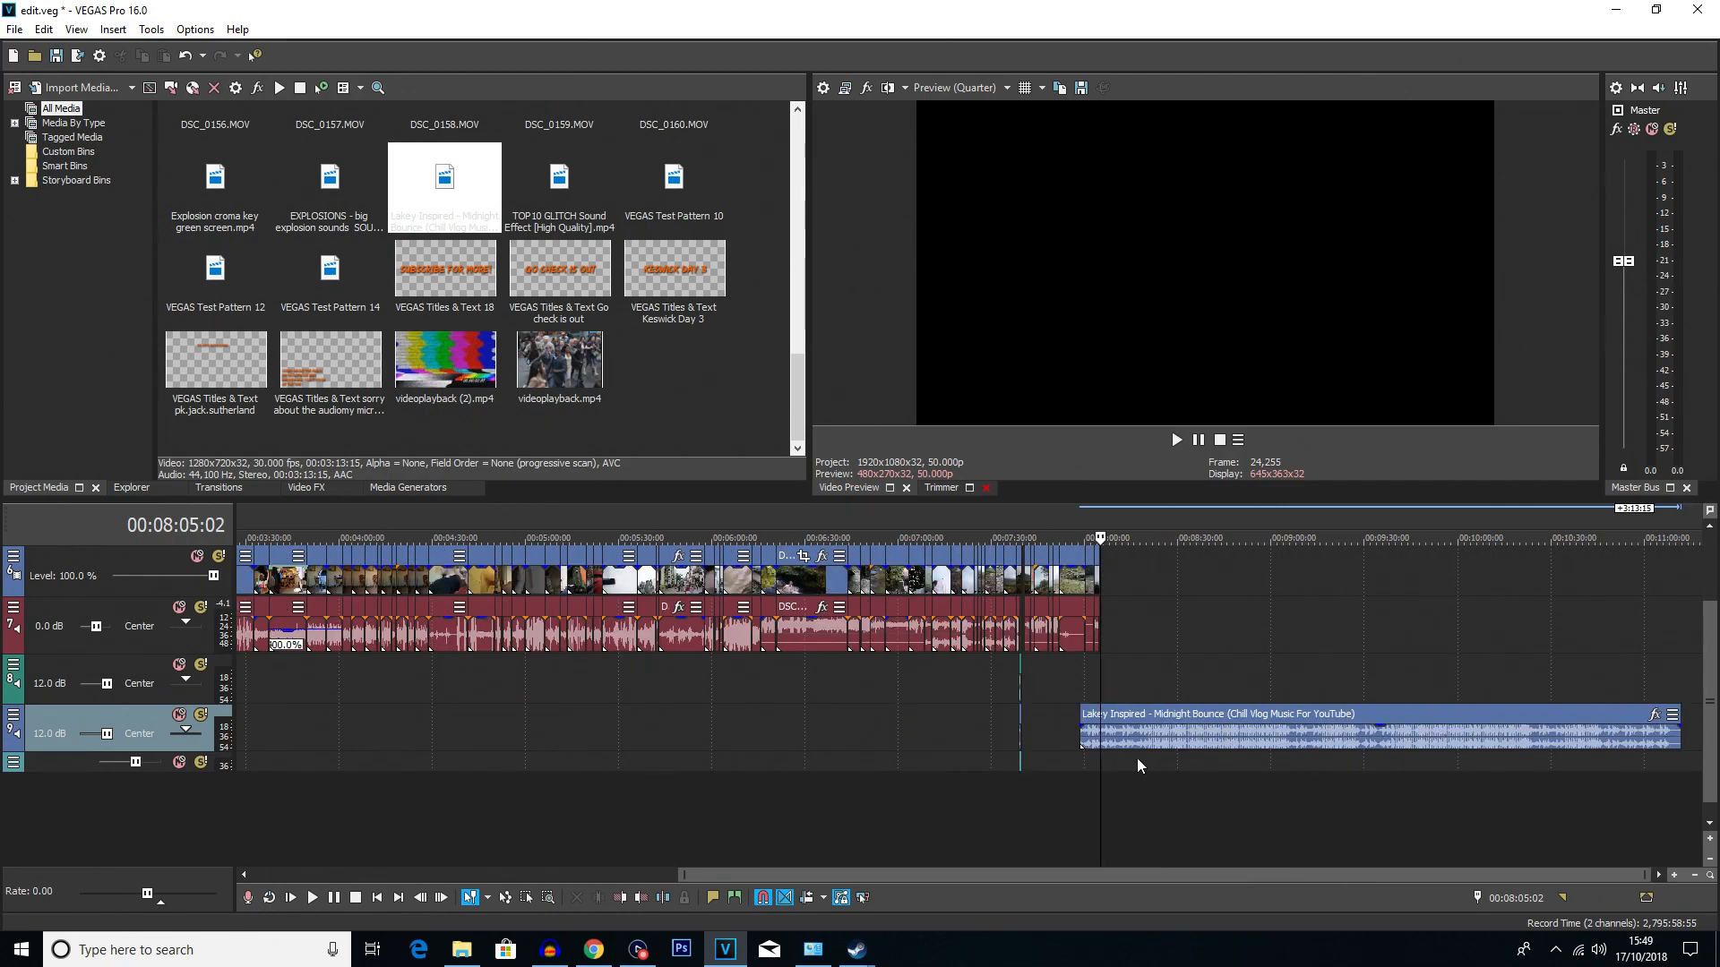
pyautogui.click(1380, 740)
pyautogui.press('space')
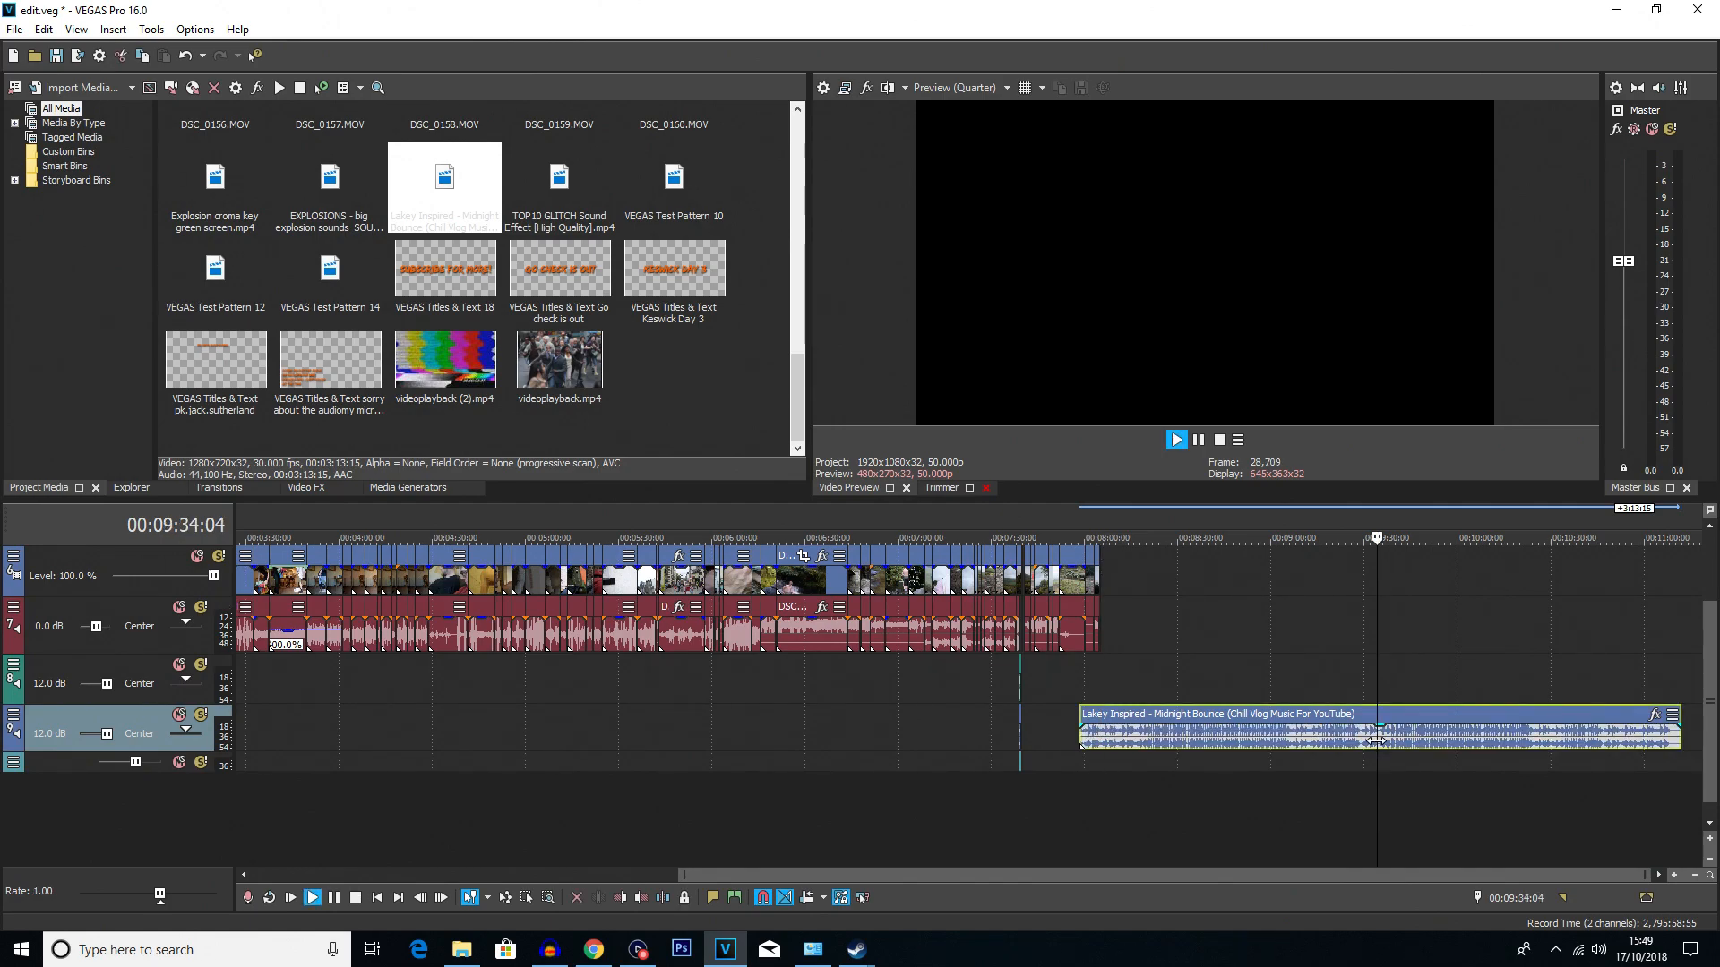
# - Turn the system volume down to 60 and stop the Midnight Bounce playback
pyautogui.scroll(5, 1336, 756)
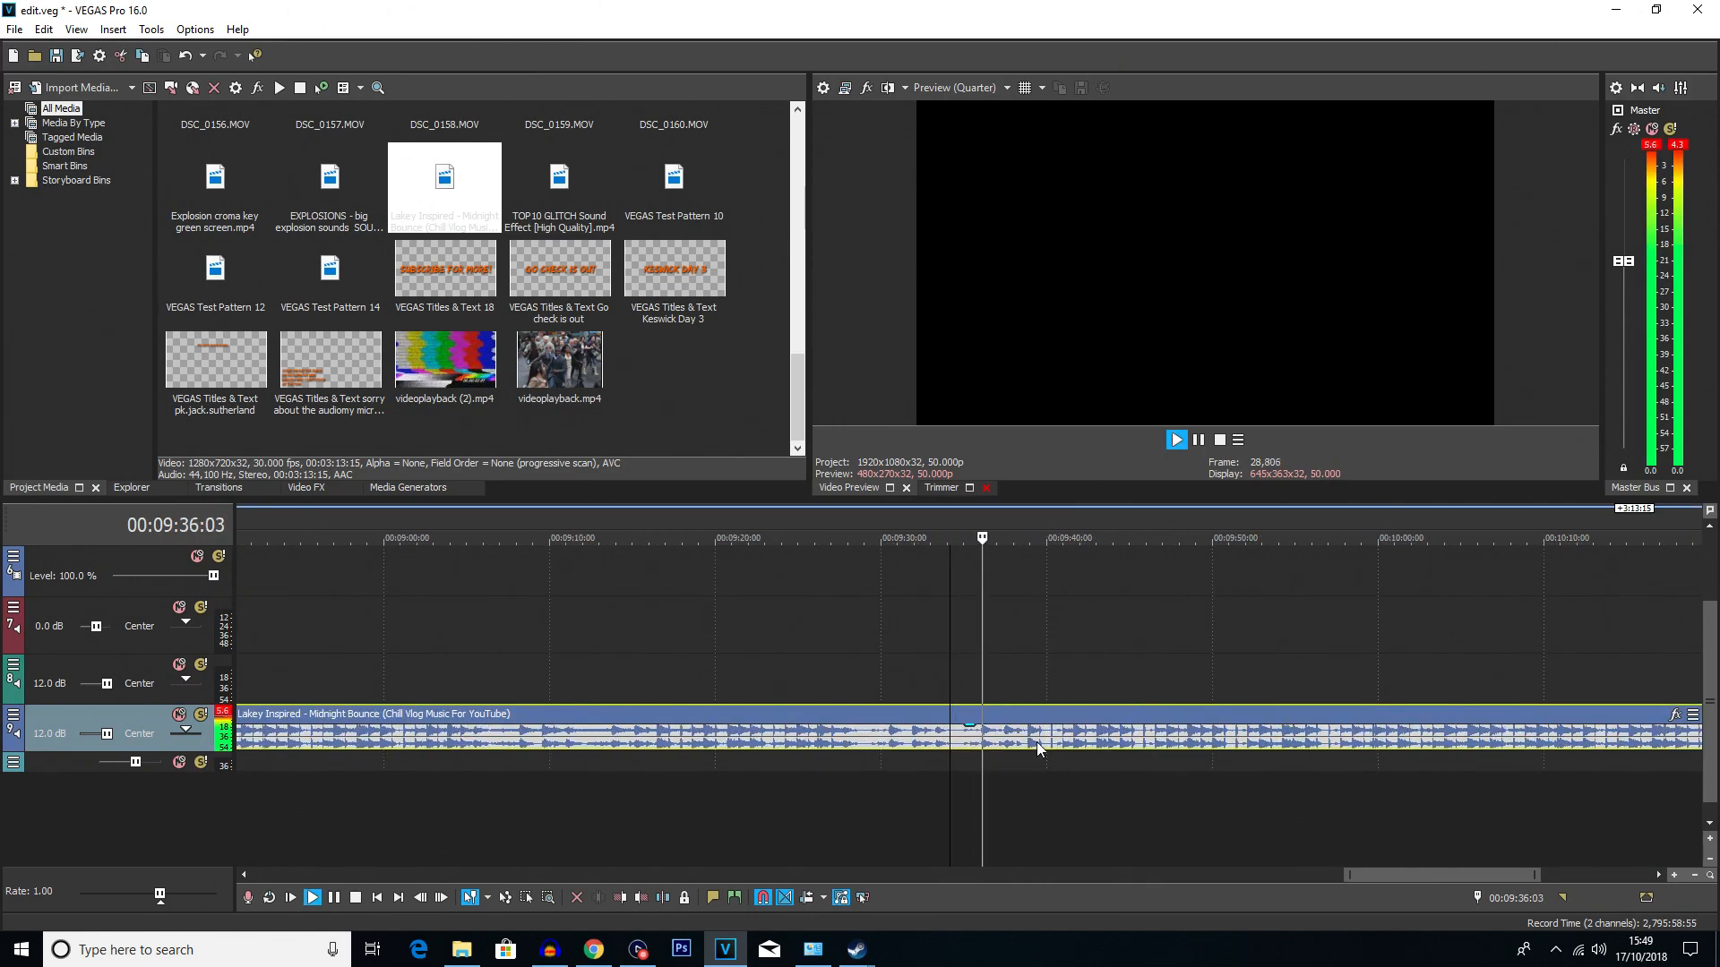
pyautogui.press('XF86AudioLowerVolume')
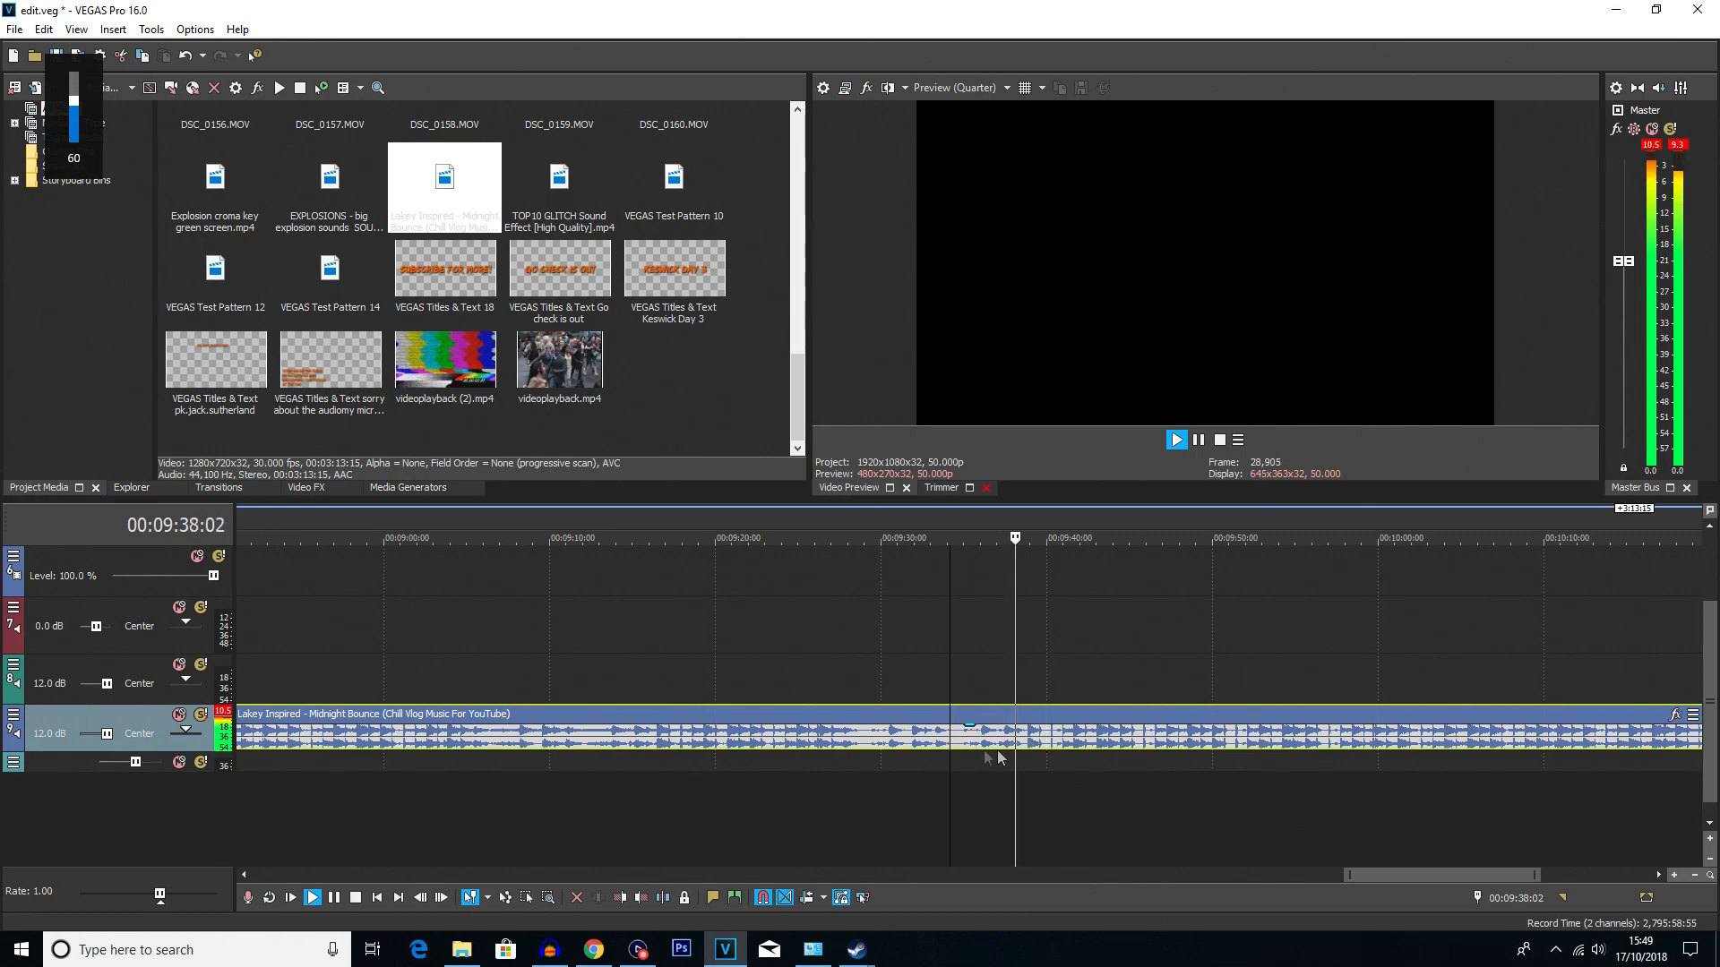
pyautogui.press('space')
# - Move the Midnight Bounce music clip off the 12 dB track onto the track below it and make that track taller
pyautogui.scroll(-6, 537, 740)
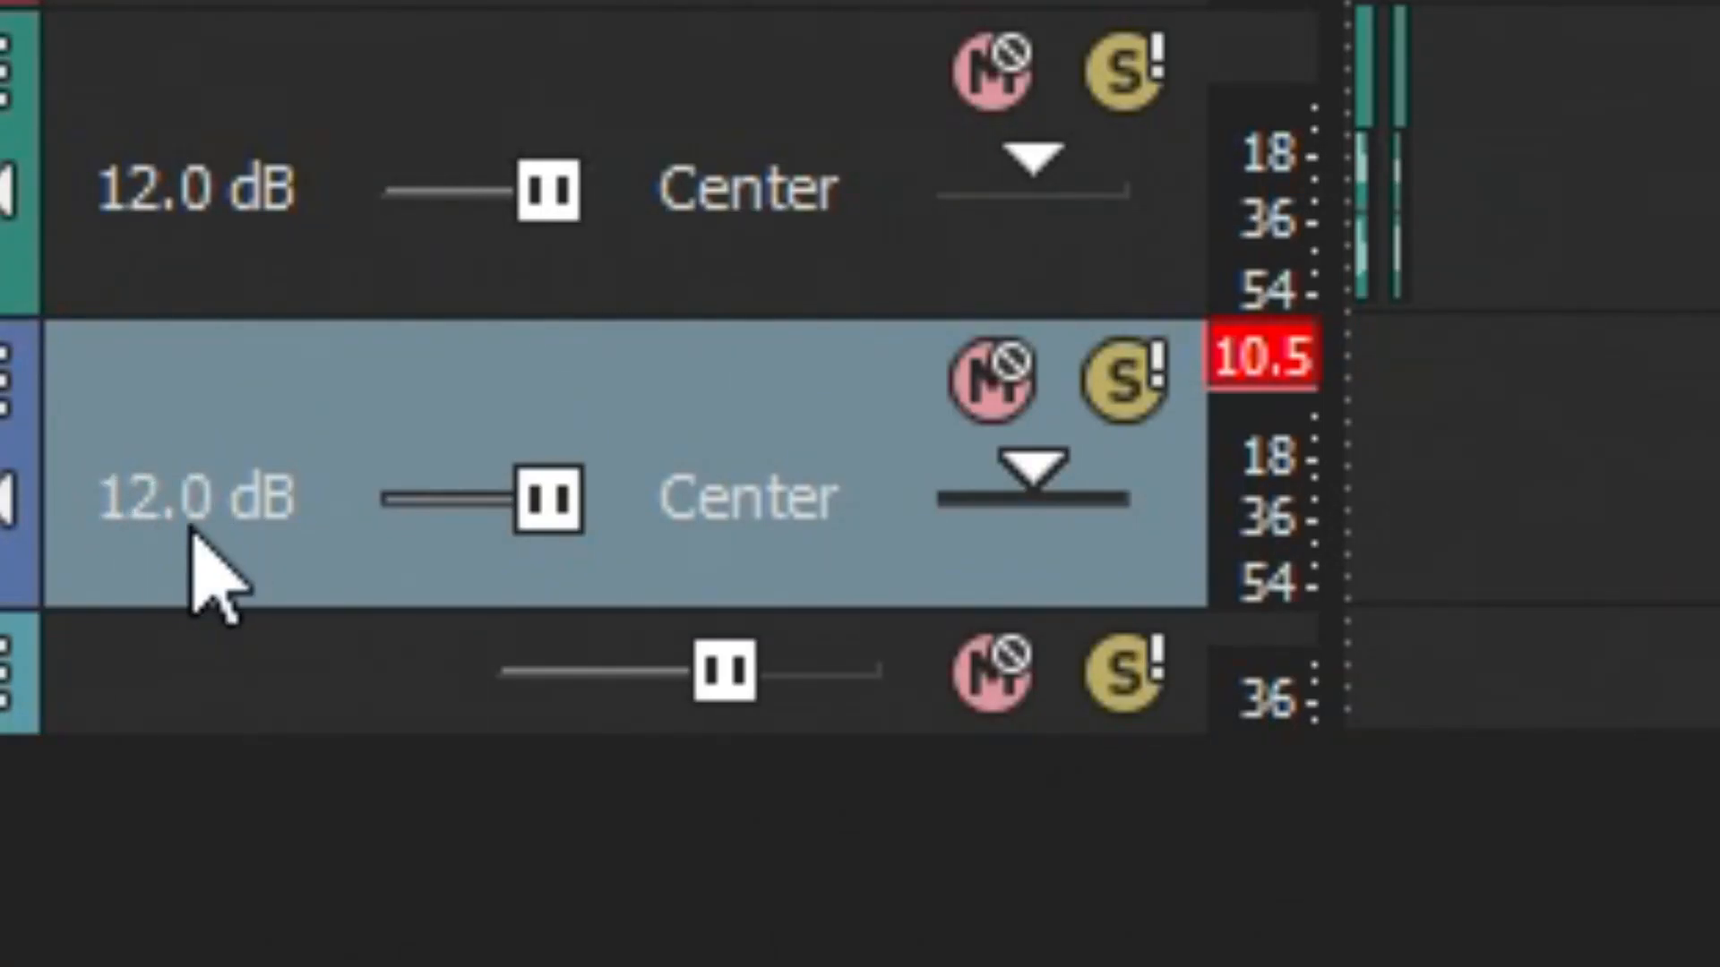
pyautogui.scroll(5, 1532, 457)
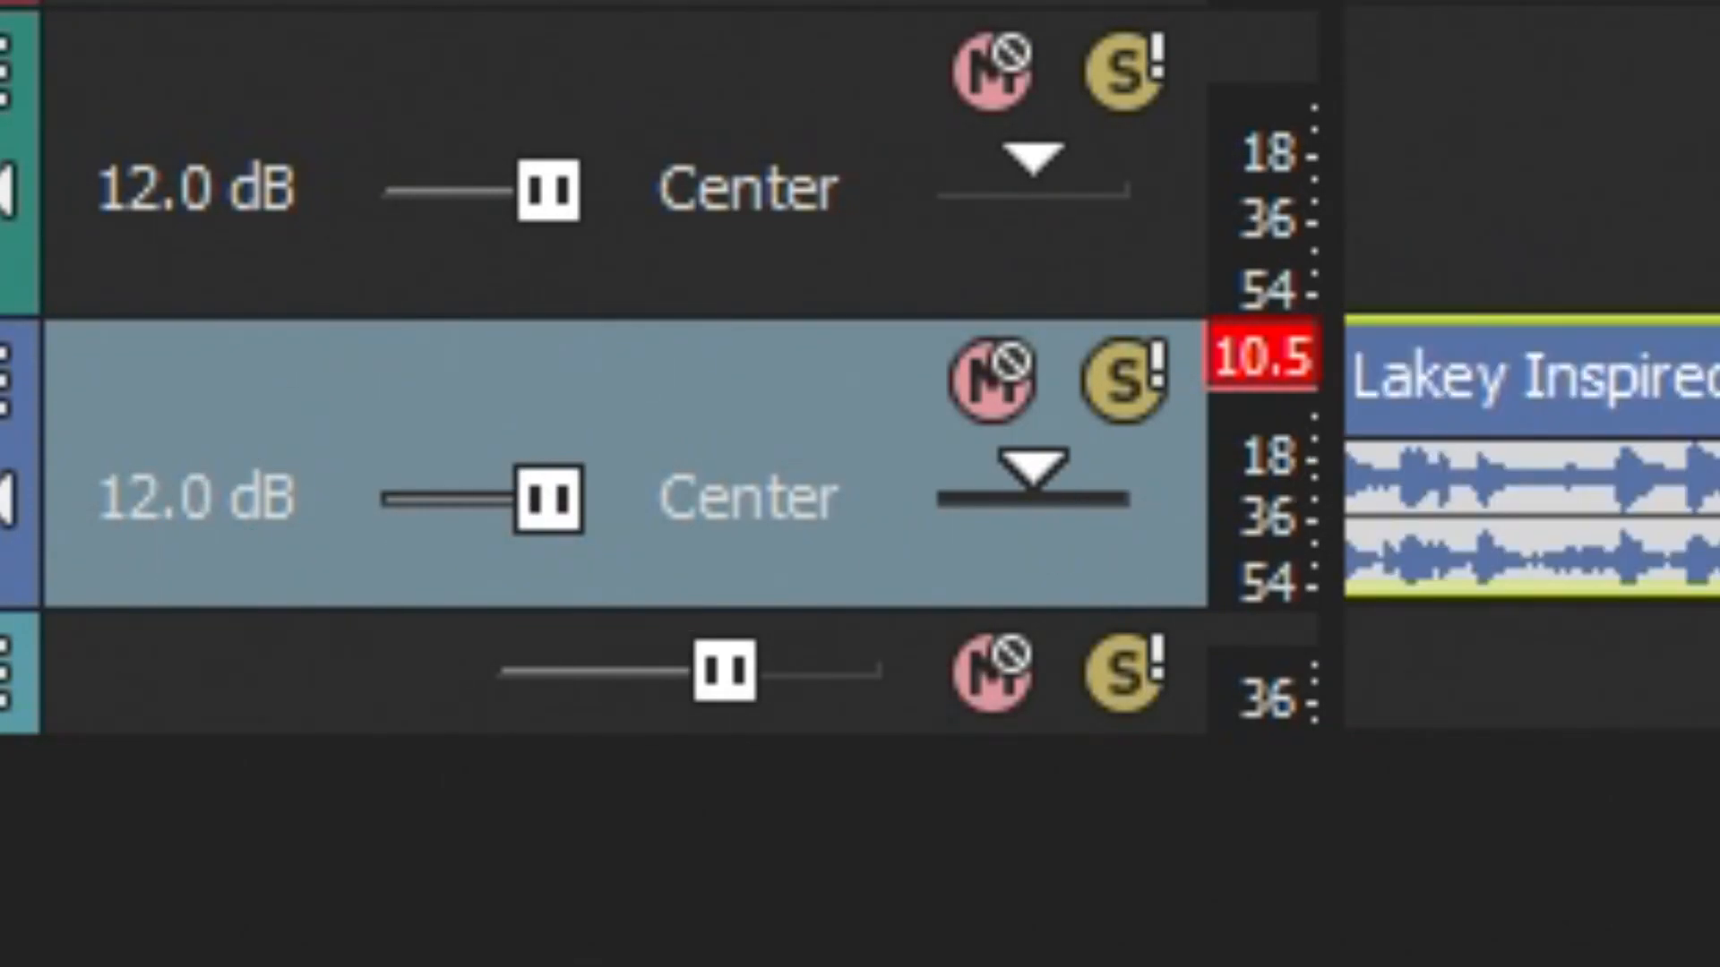
pyautogui.moveTo(1531, 465); pyautogui.dragTo(1532, 672)
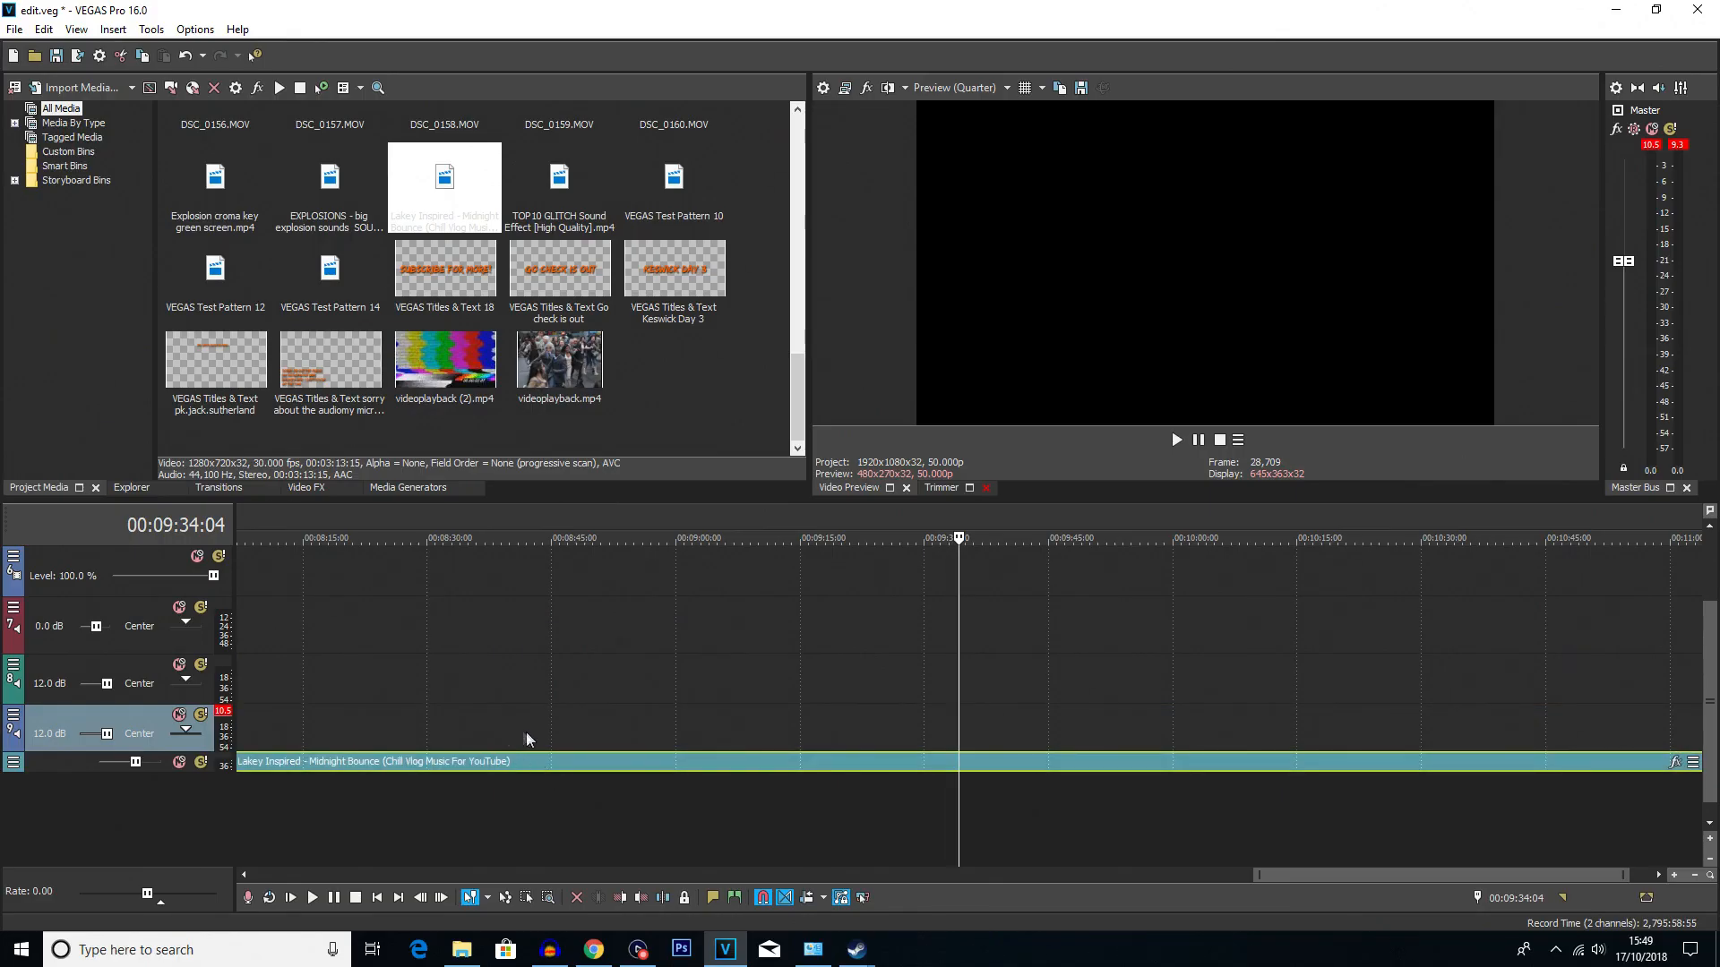
pyautogui.scroll(-4, 525, 733)
pyautogui.moveTo(47, 772); pyautogui.dragTo(43, 803)
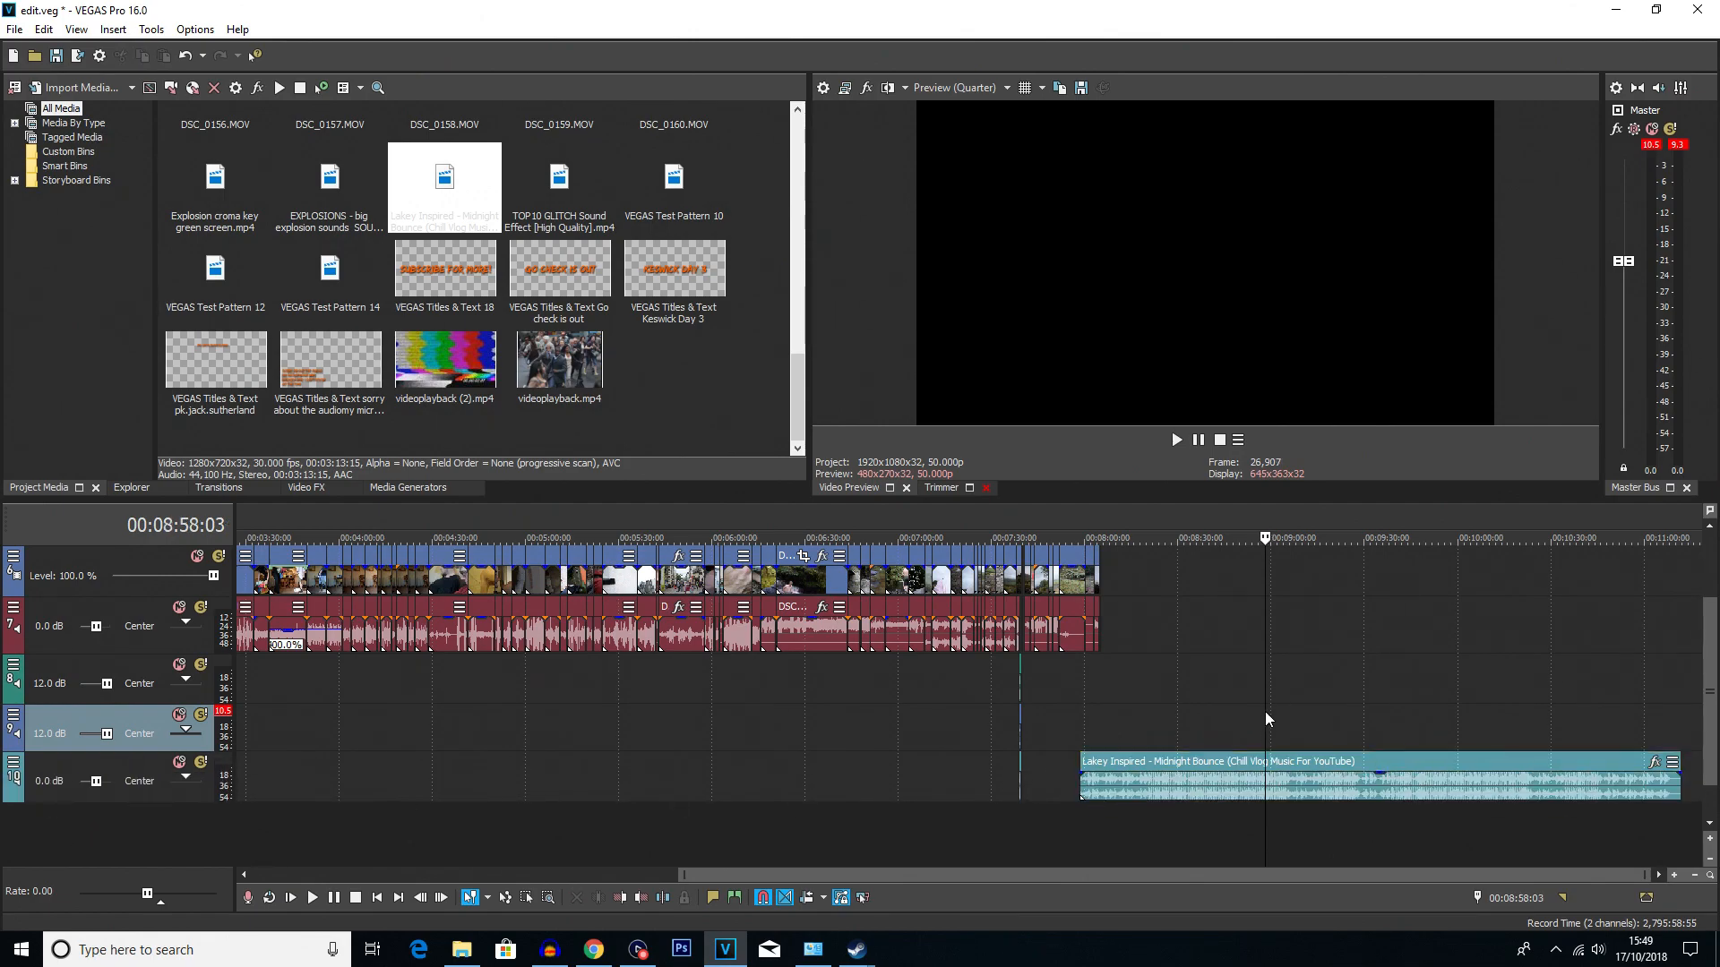
# - Minimize the two 12 dB tracks above the music track and move them below it
pyautogui.click(1265, 712)
pyautogui.scroll(5, 1171, 713)
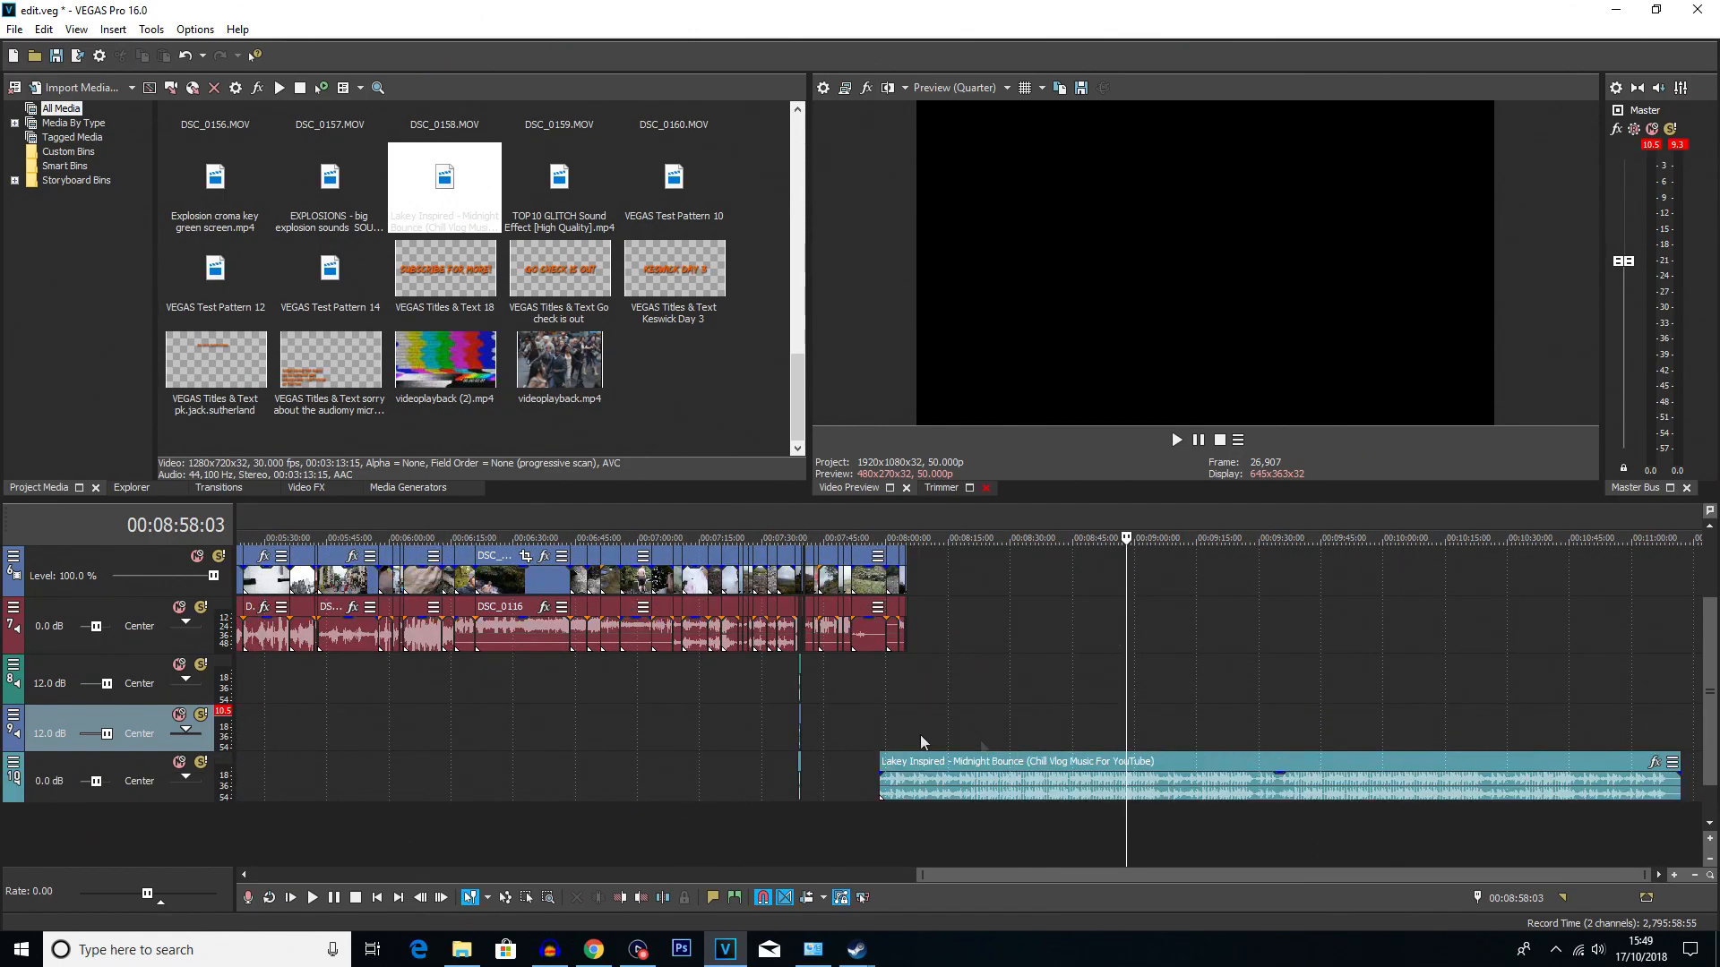
pyautogui.click(14, 665)
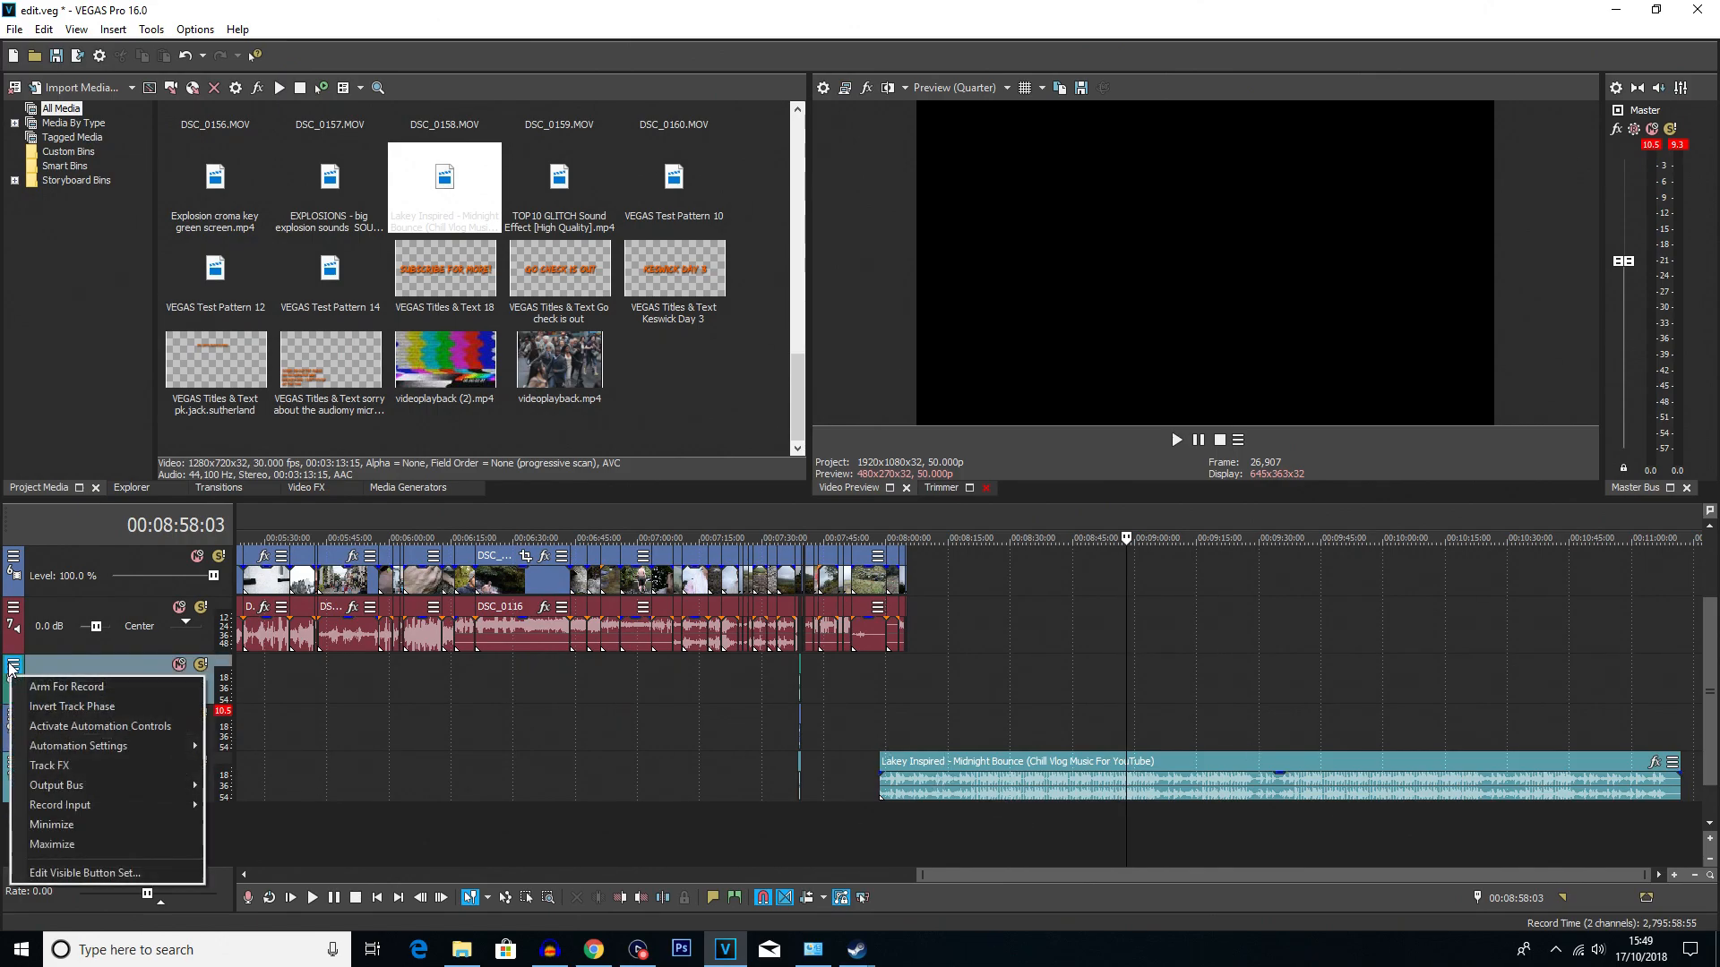
pyautogui.click(89, 822)
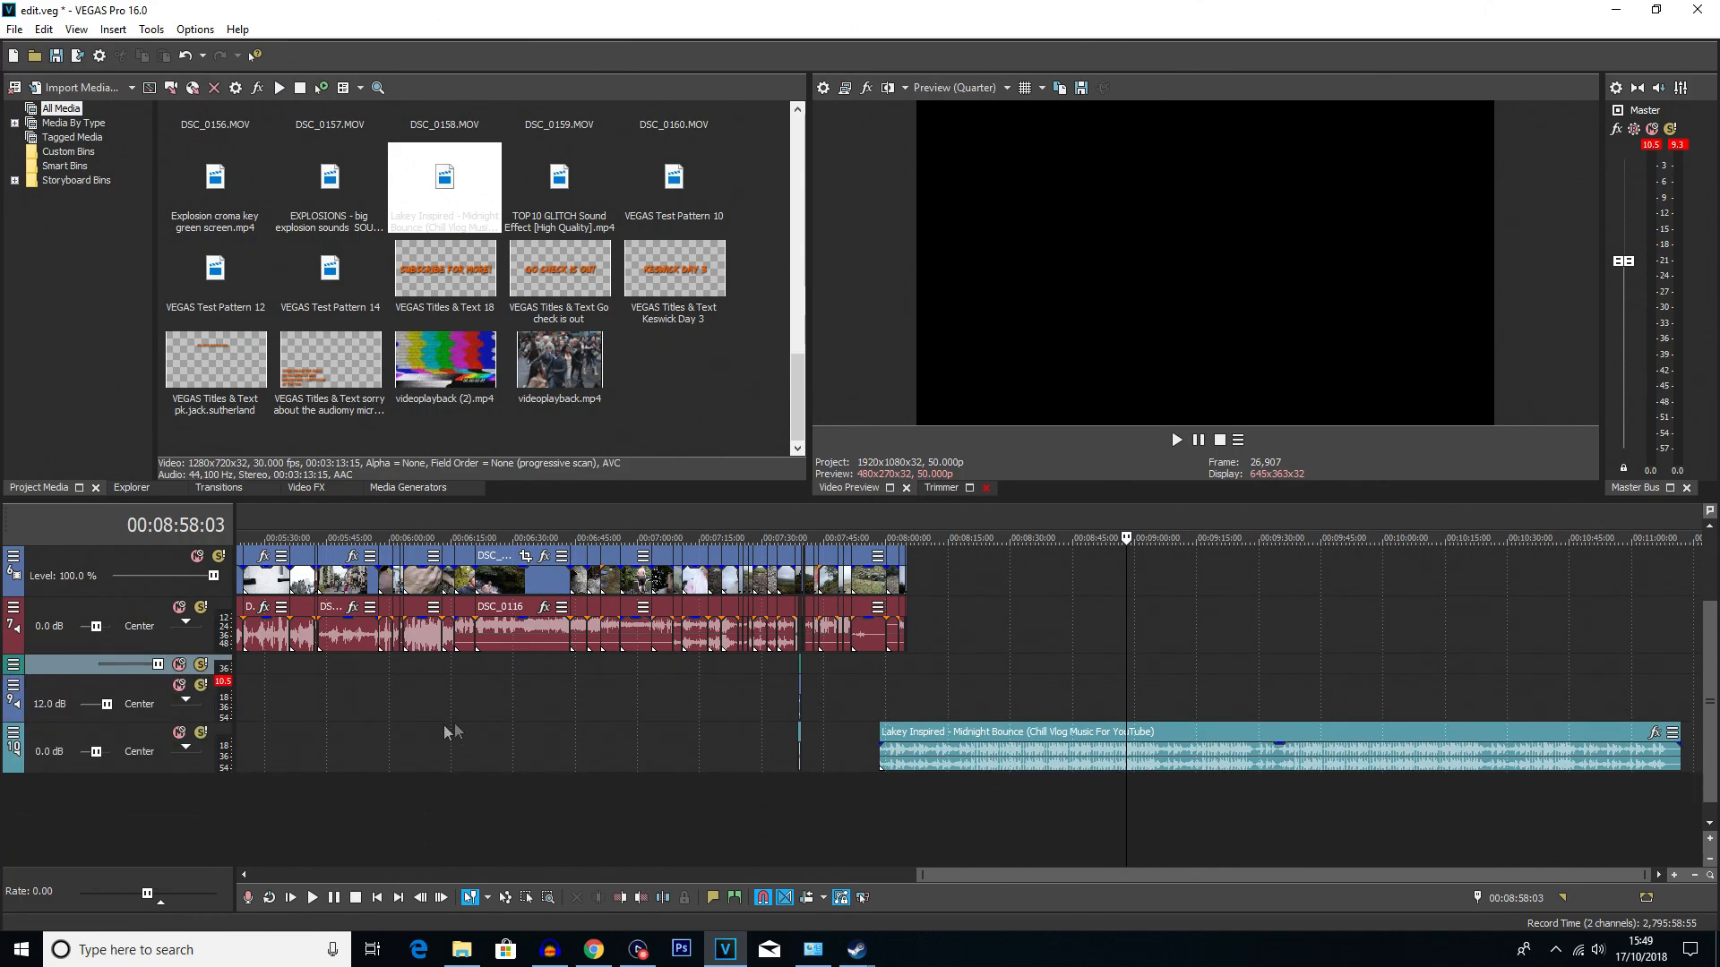
pyautogui.click(13, 685)
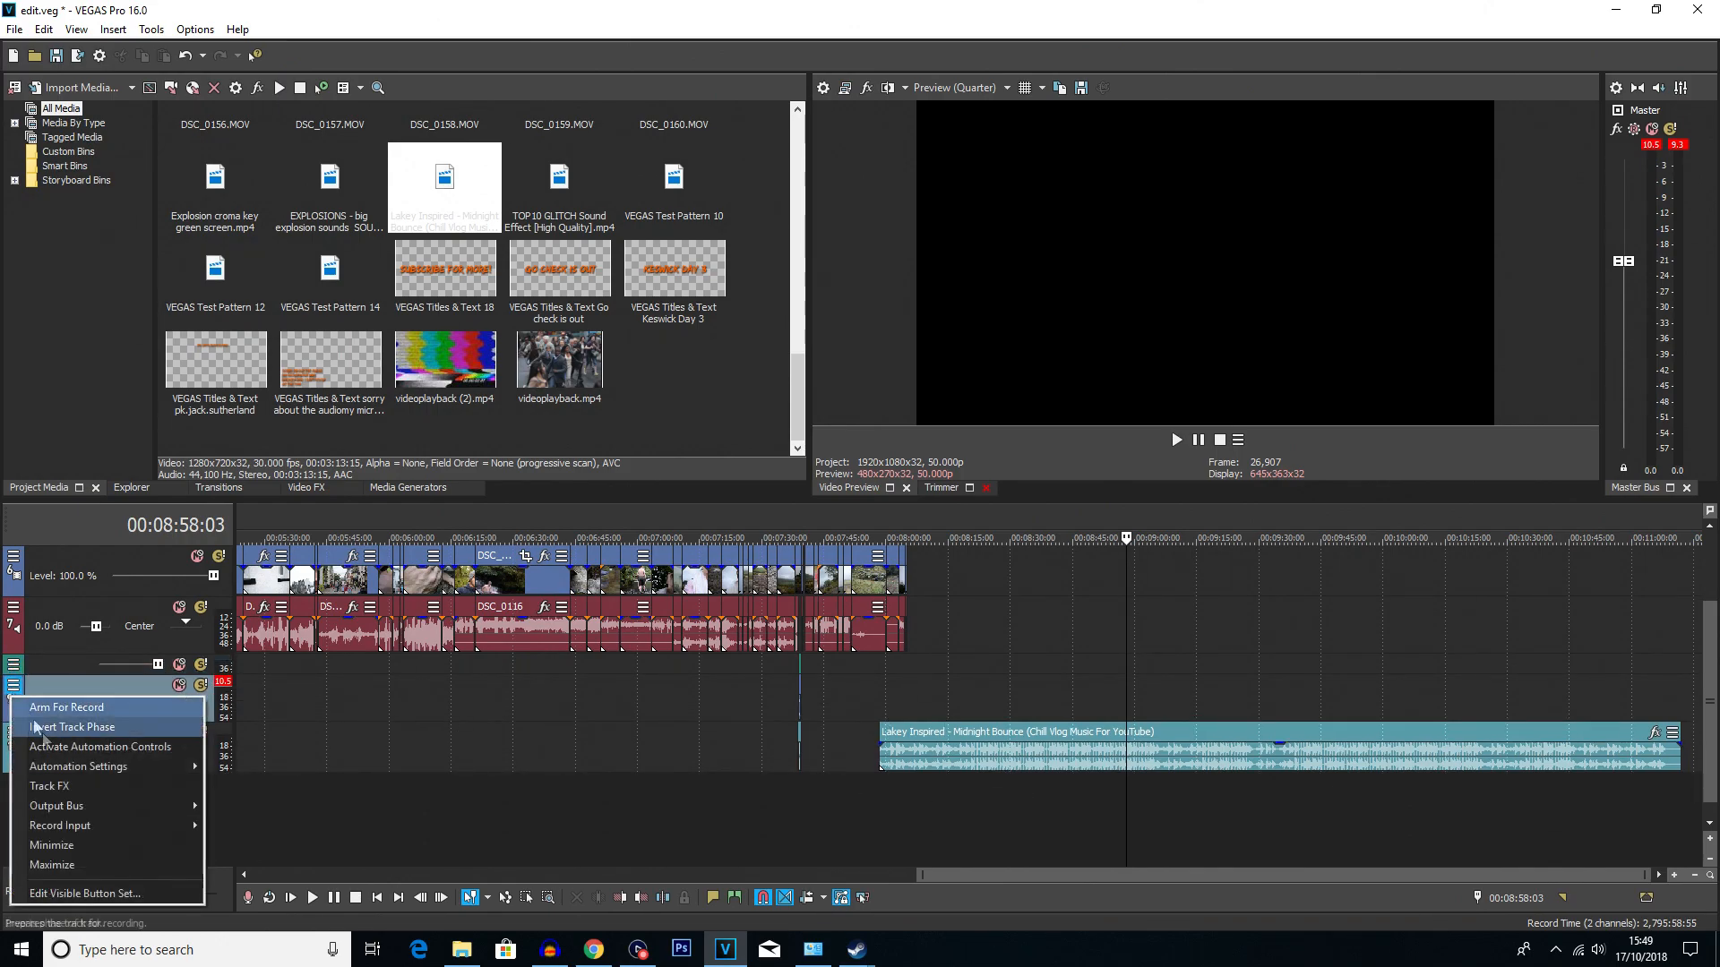
pyautogui.click(71, 849)
pyautogui.moveTo(49, 686); pyautogui.dragTo(50, 792)
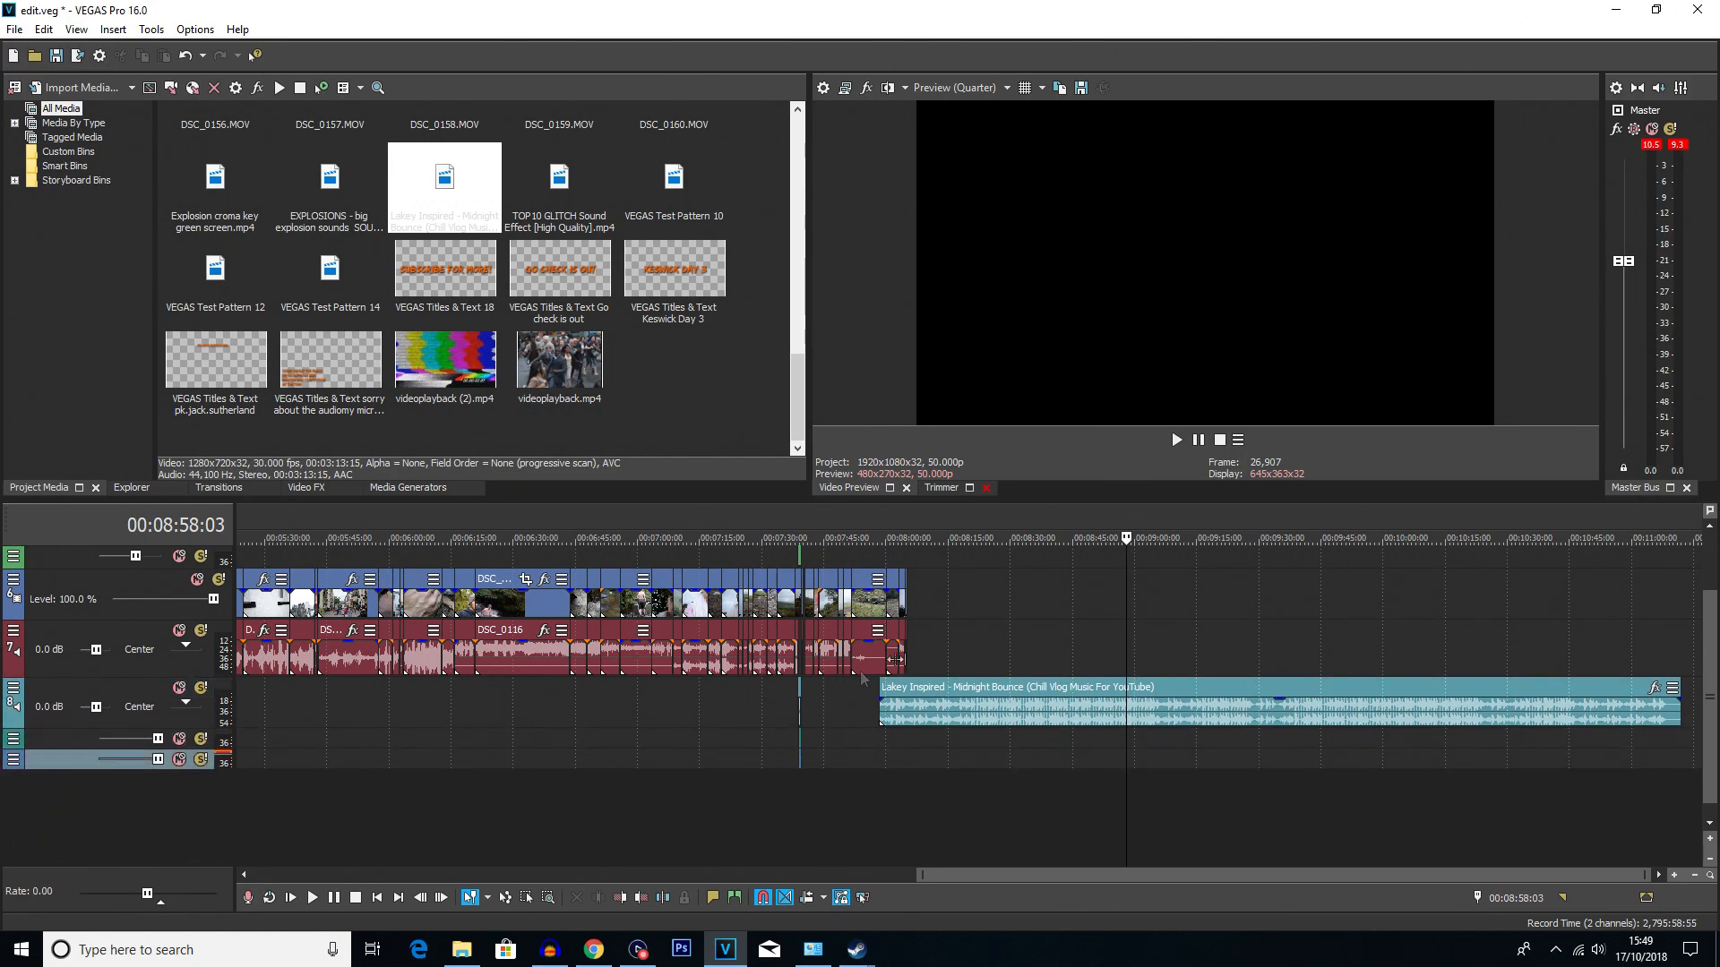
# - Play the music clip from 00:08:17:19 to locate the point where its beat comes in
pyautogui.click(979, 706)
pyautogui.scroll(5, 1004, 706)
pyautogui.scroll(-4, 1074, 697)
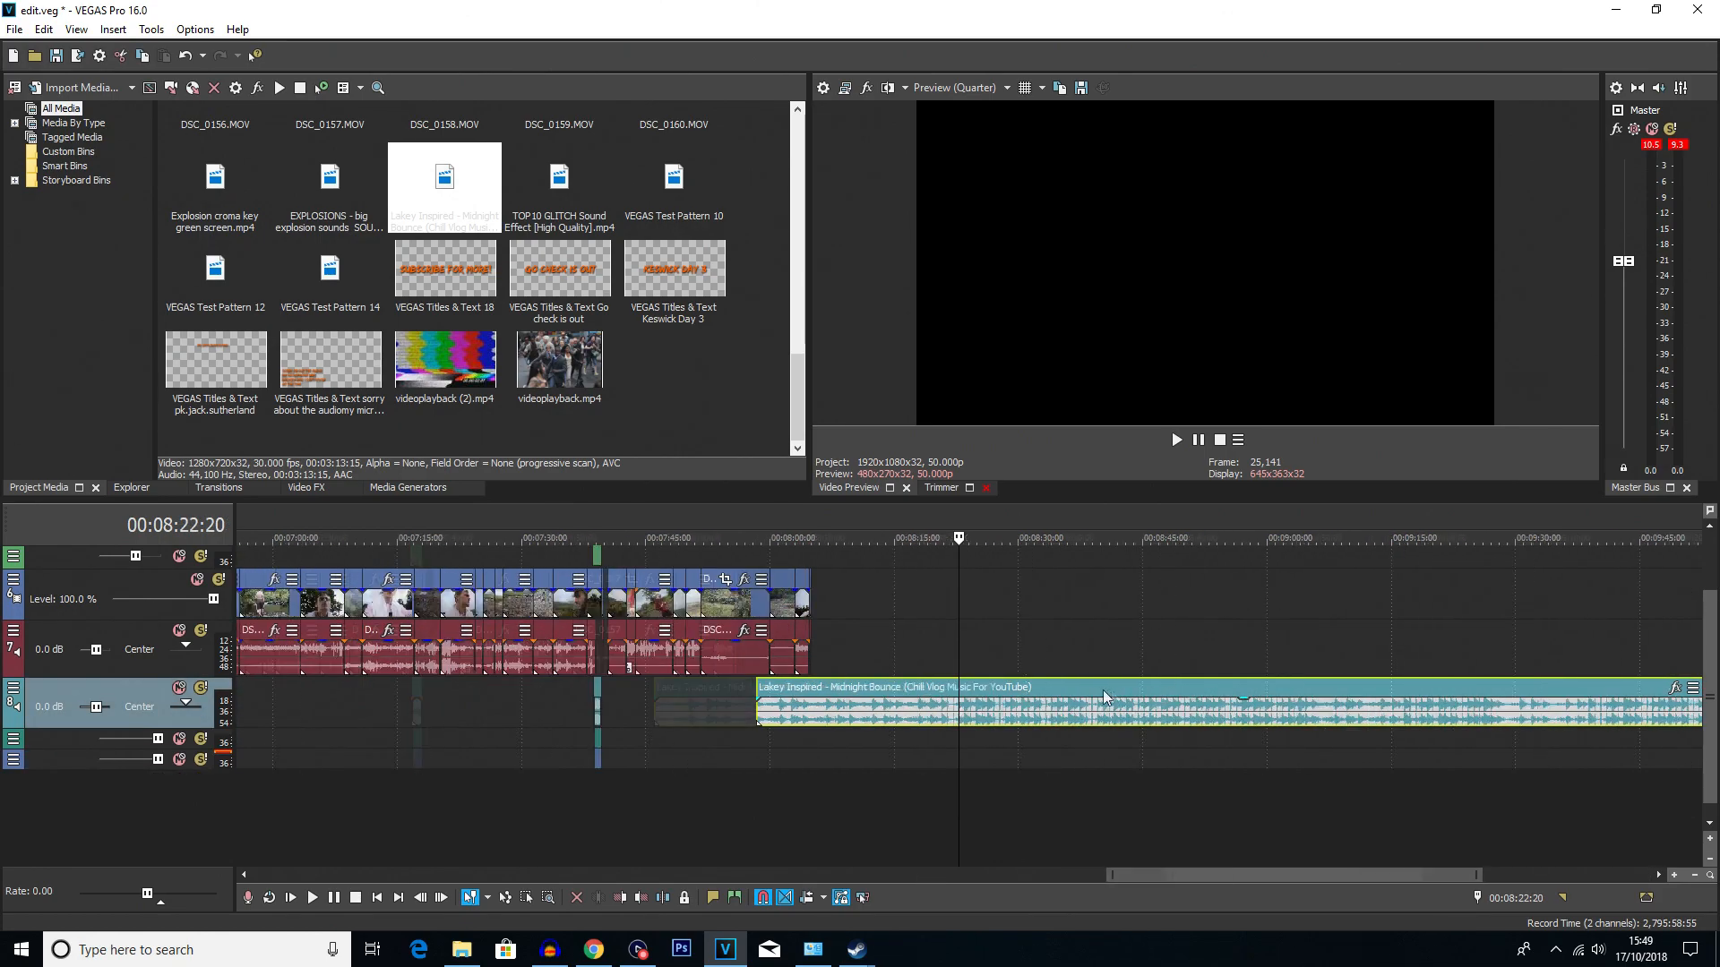
pyautogui.click(907, 650)
pyautogui.scroll(5, 906, 650)
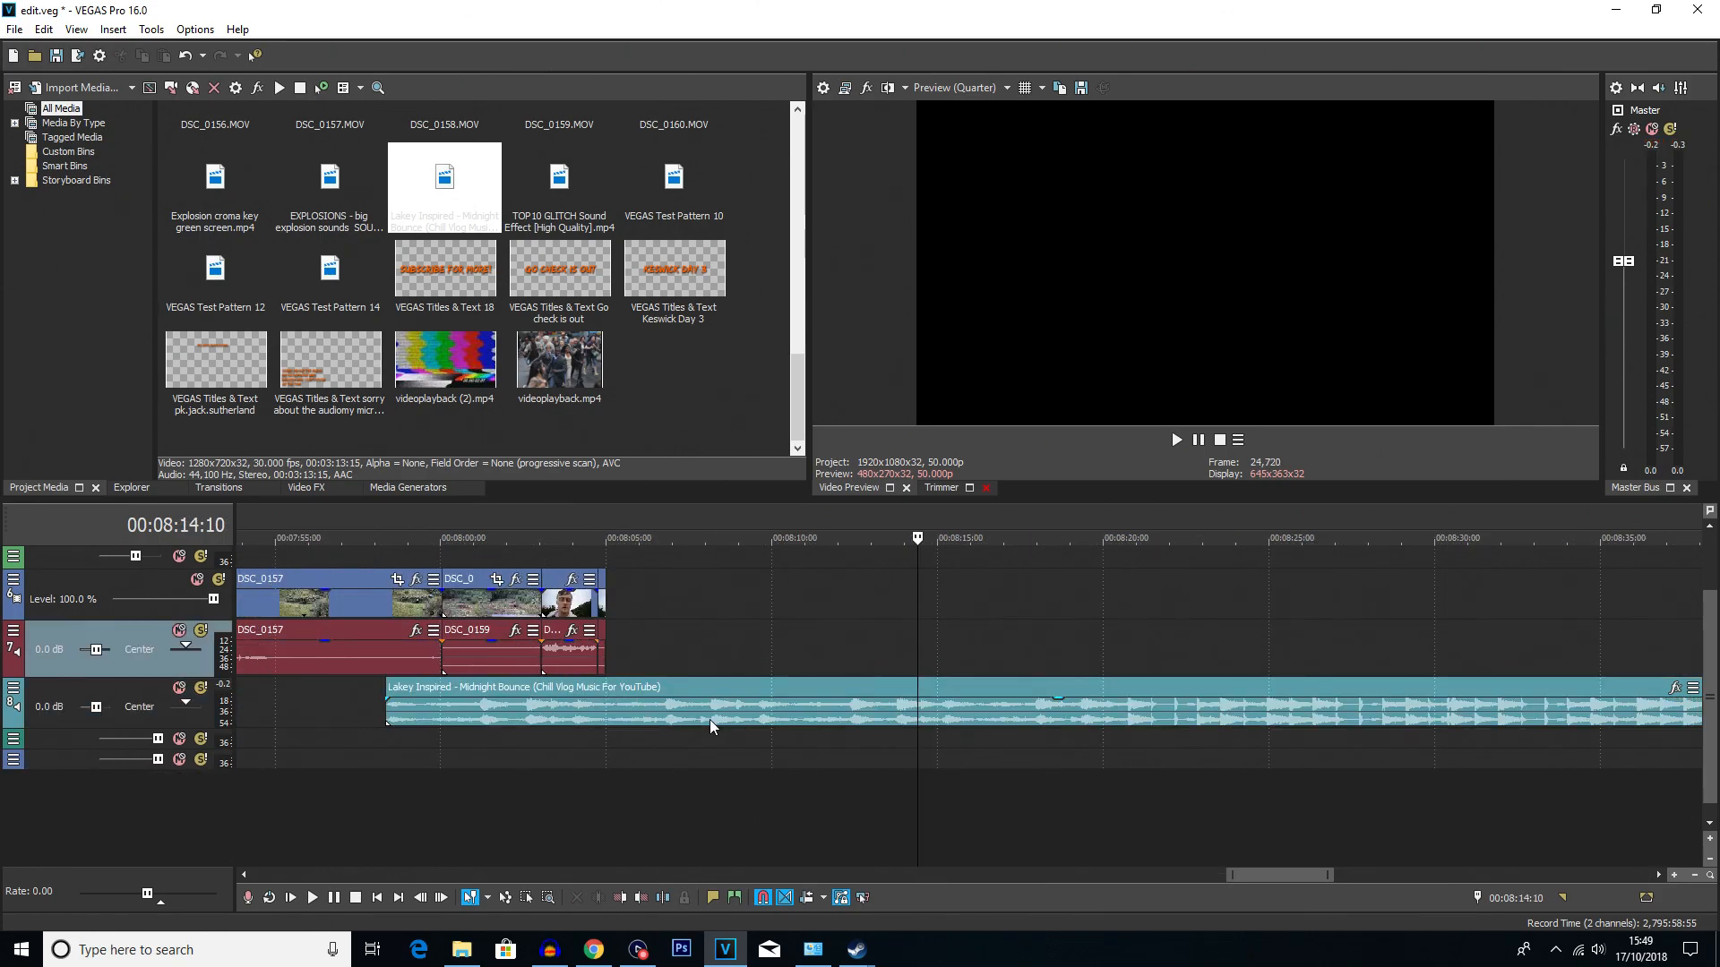
pyautogui.scroll(-6, 1093, 739)
pyautogui.scroll(5, 1121, 736)
pyautogui.scroll(-2, 1012, 708)
pyautogui.scroll(2, 1022, 708)
pyautogui.scroll(-2, 1035, 686)
pyautogui.scroll(2, 1043, 665)
pyautogui.click(1042, 666)
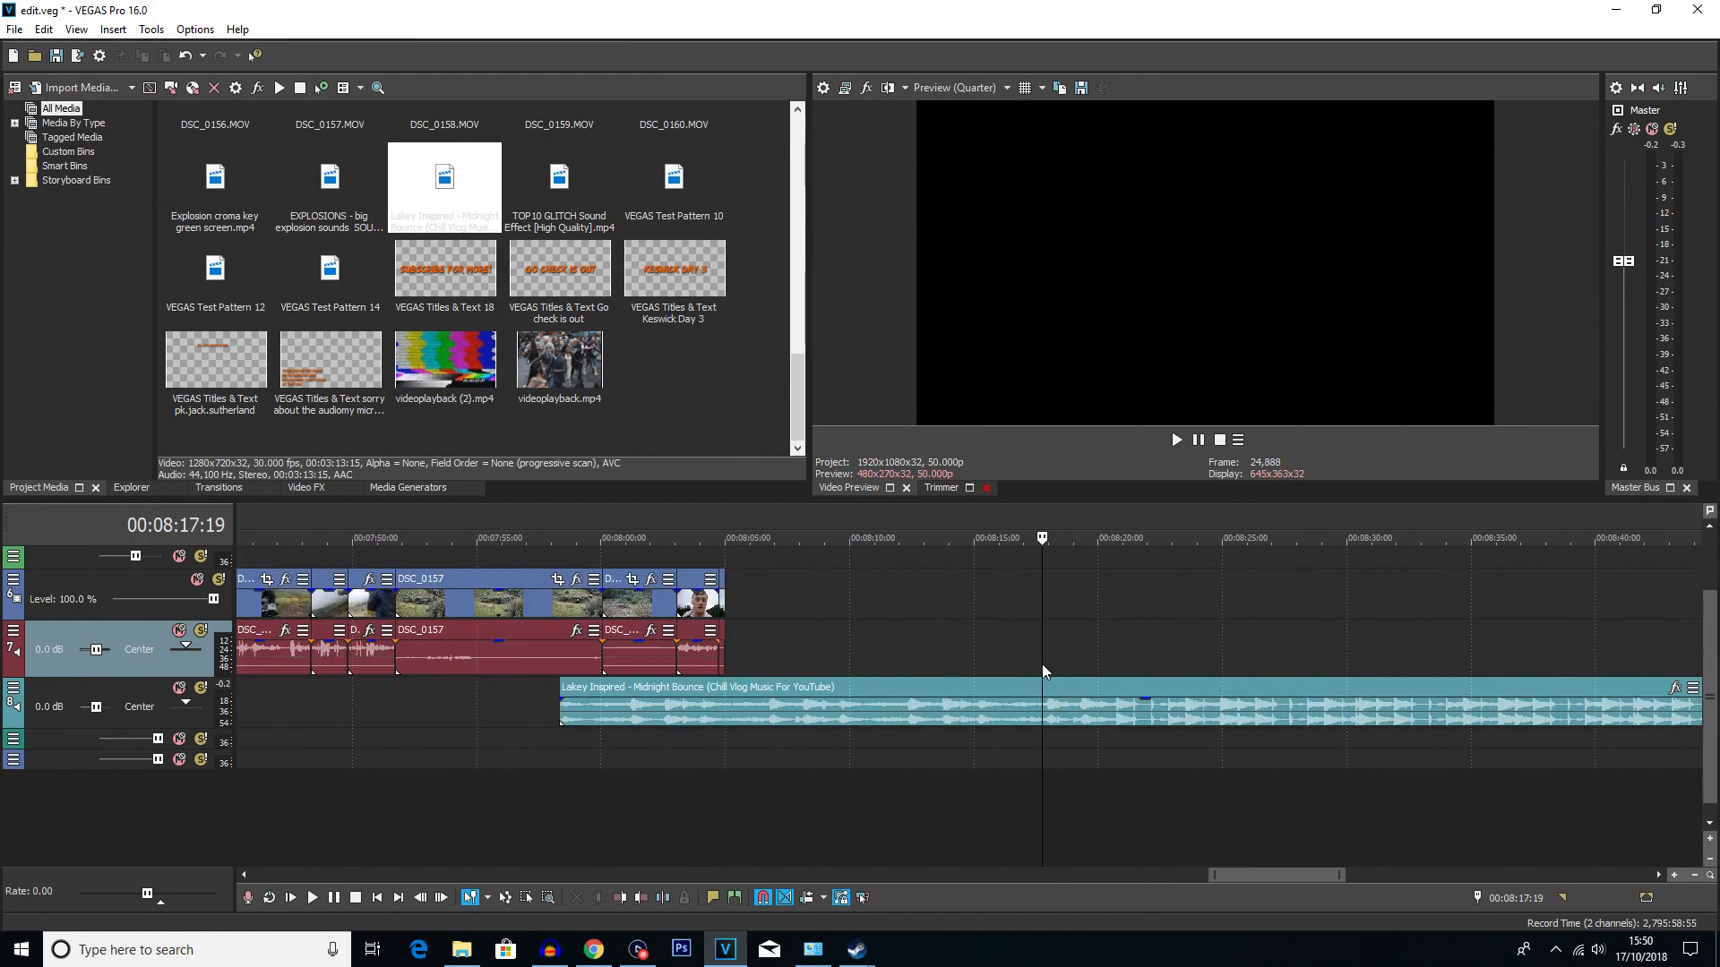
pyautogui.press('space')
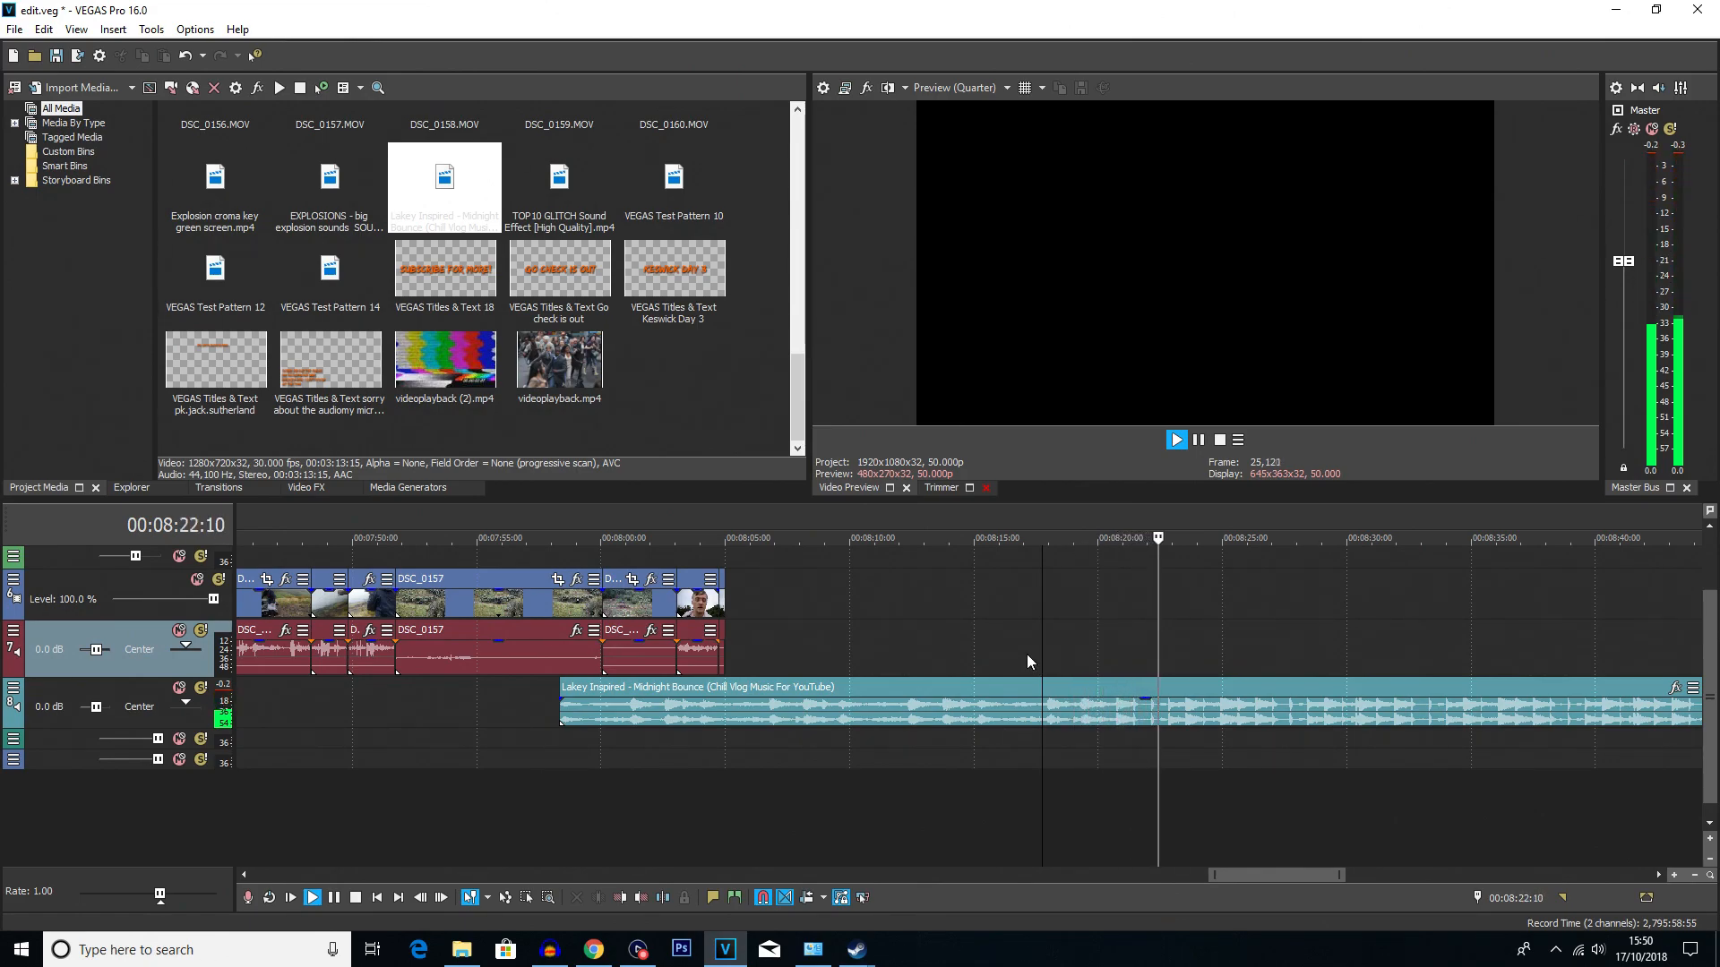
pyautogui.press('space')
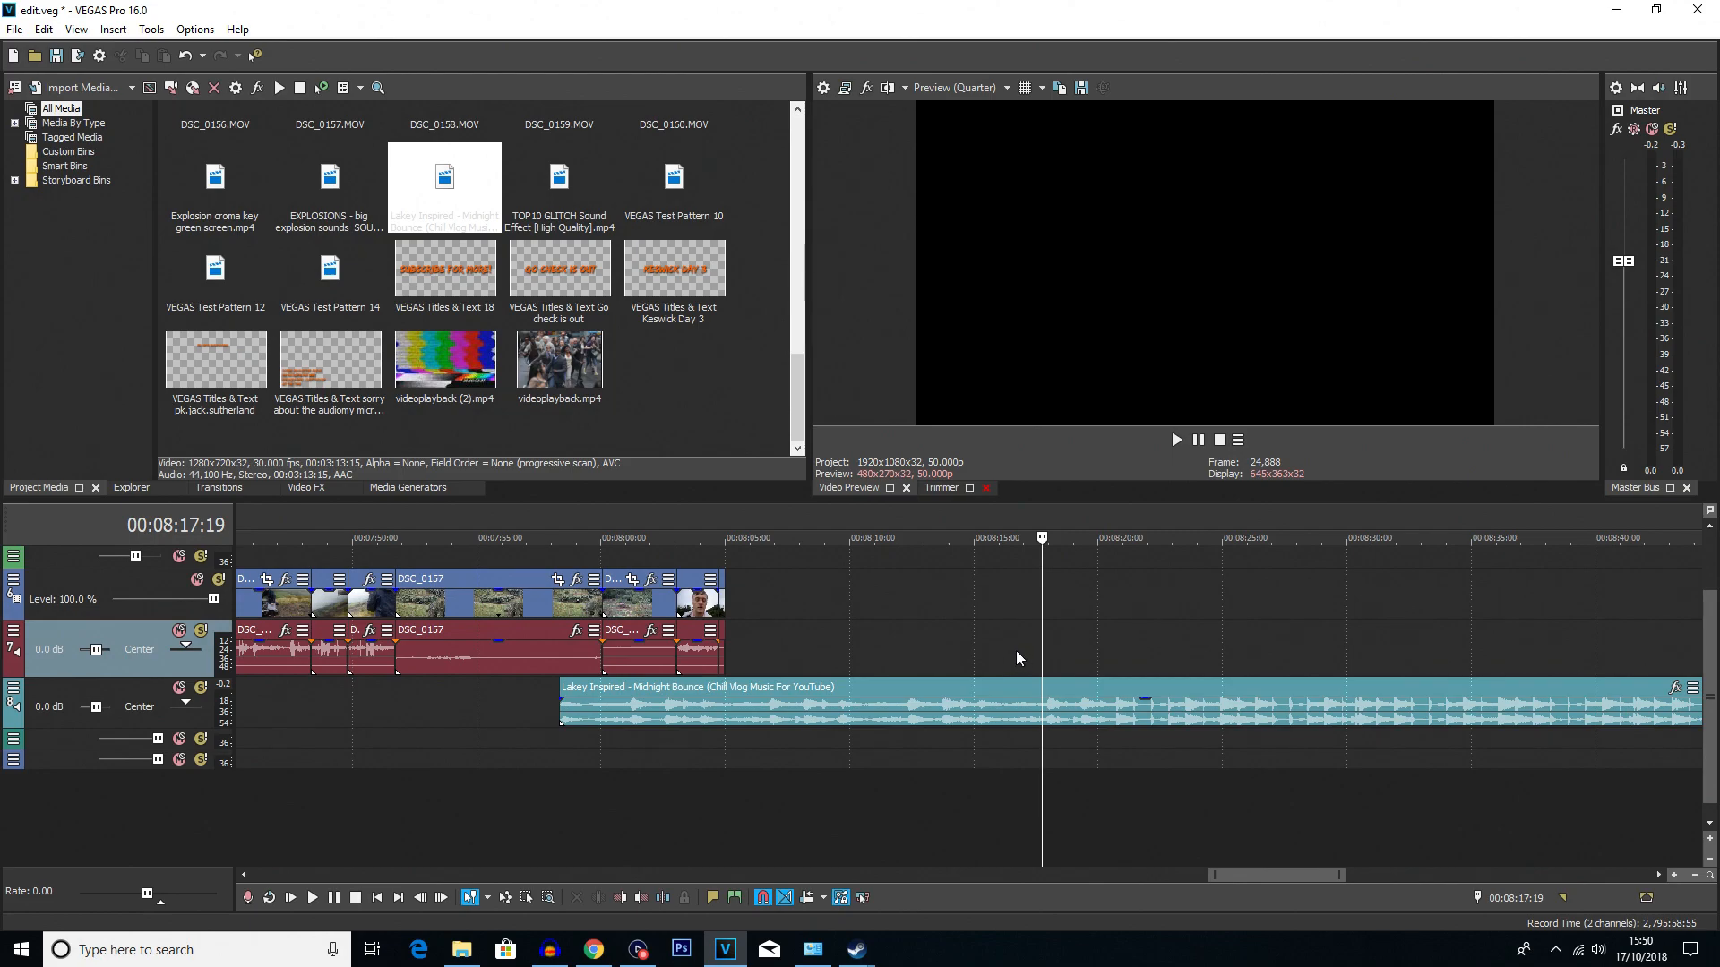
# - Slide the music clip earlier so that its beat comes in at the end of the footage, at 00:08:04:24
pyautogui.click(1115, 711)
pyautogui.scroll(4, 1107, 716)
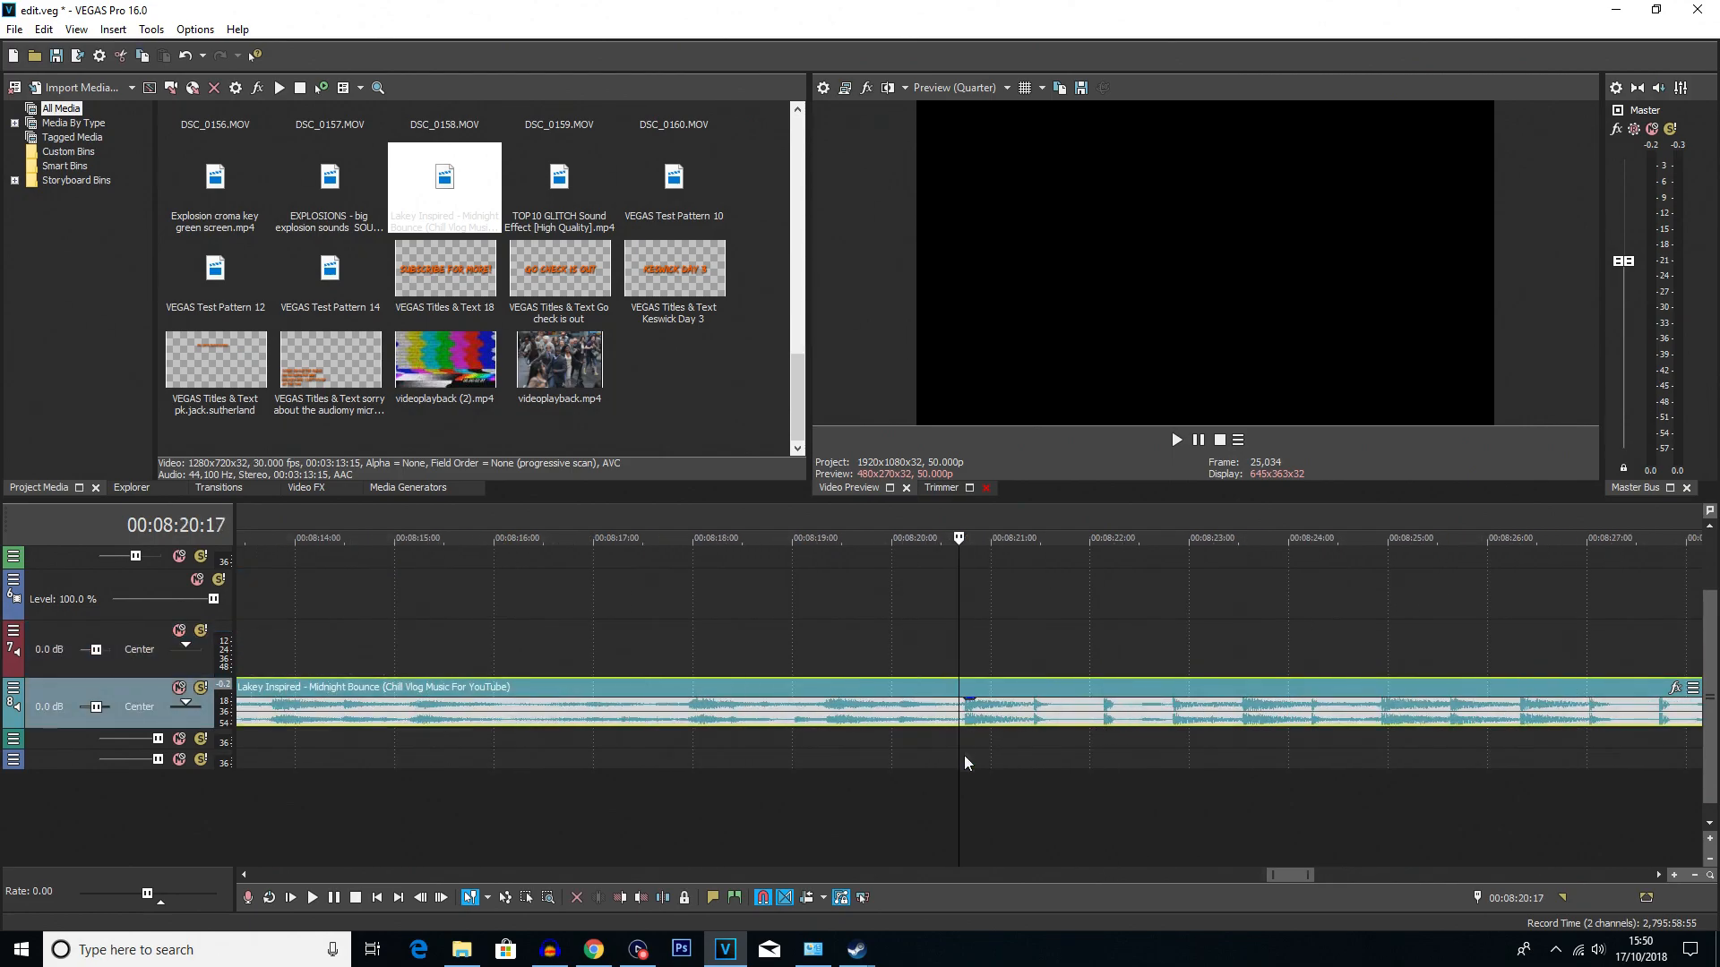
pyautogui.scroll(-4, 967, 728)
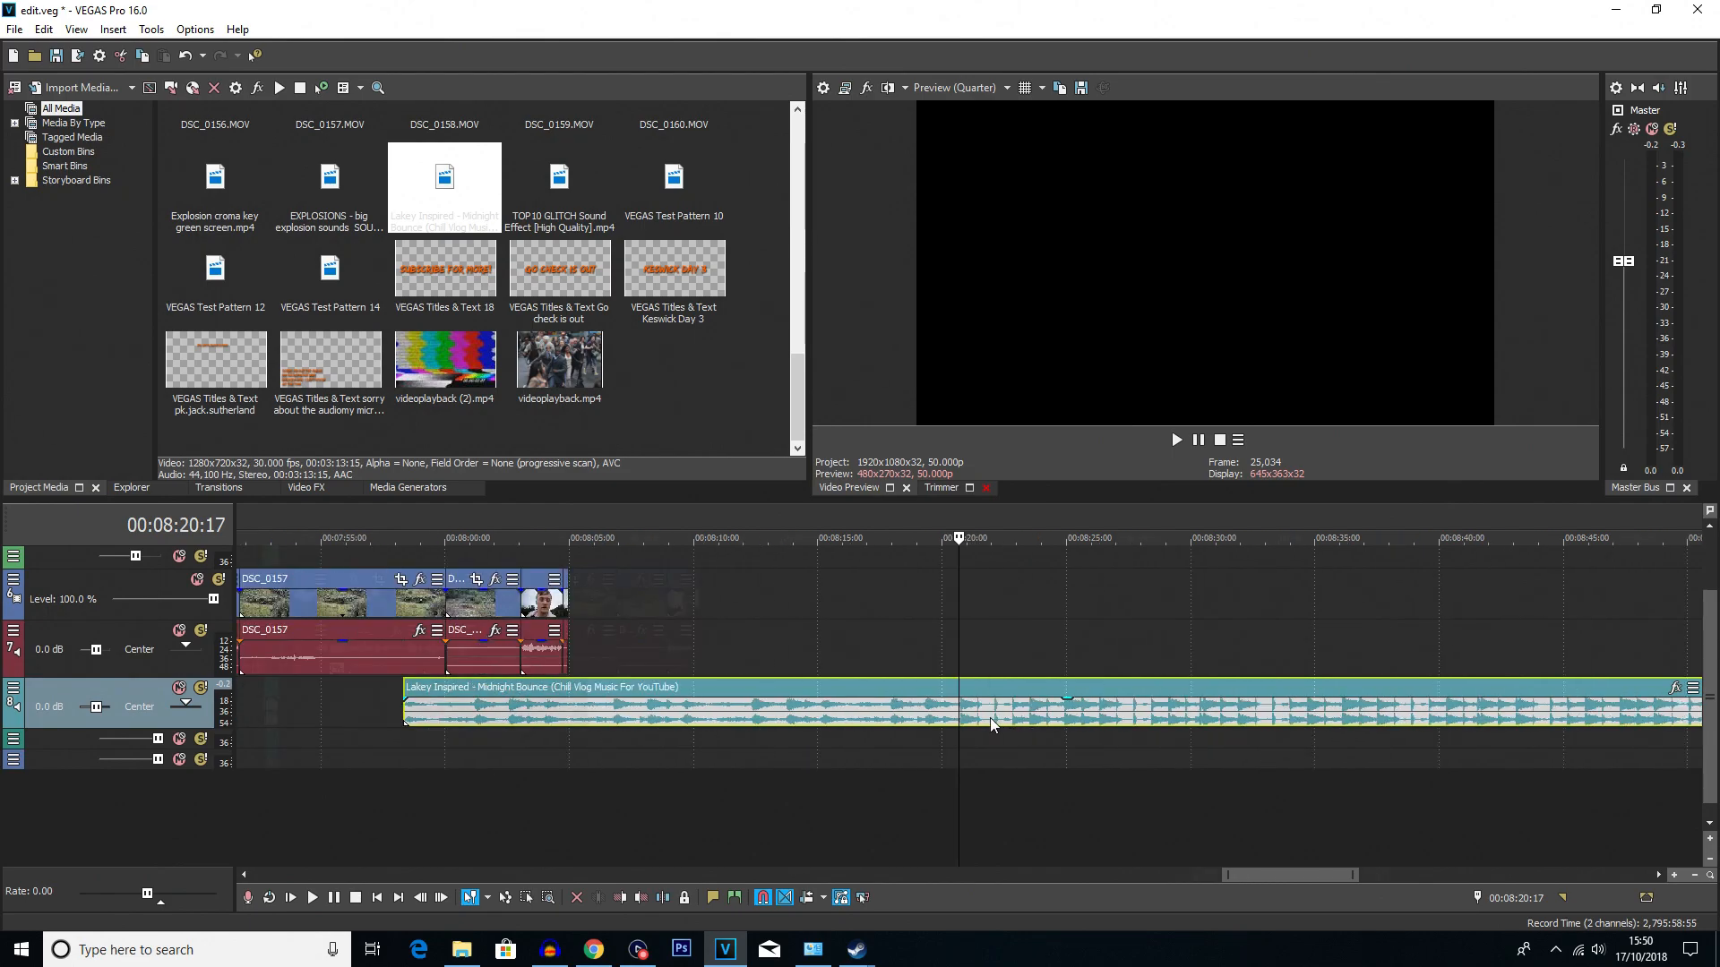
pyautogui.moveTo(964, 712); pyautogui.dragTo(703, 710)
pyautogui.scroll(8, 702, 710)
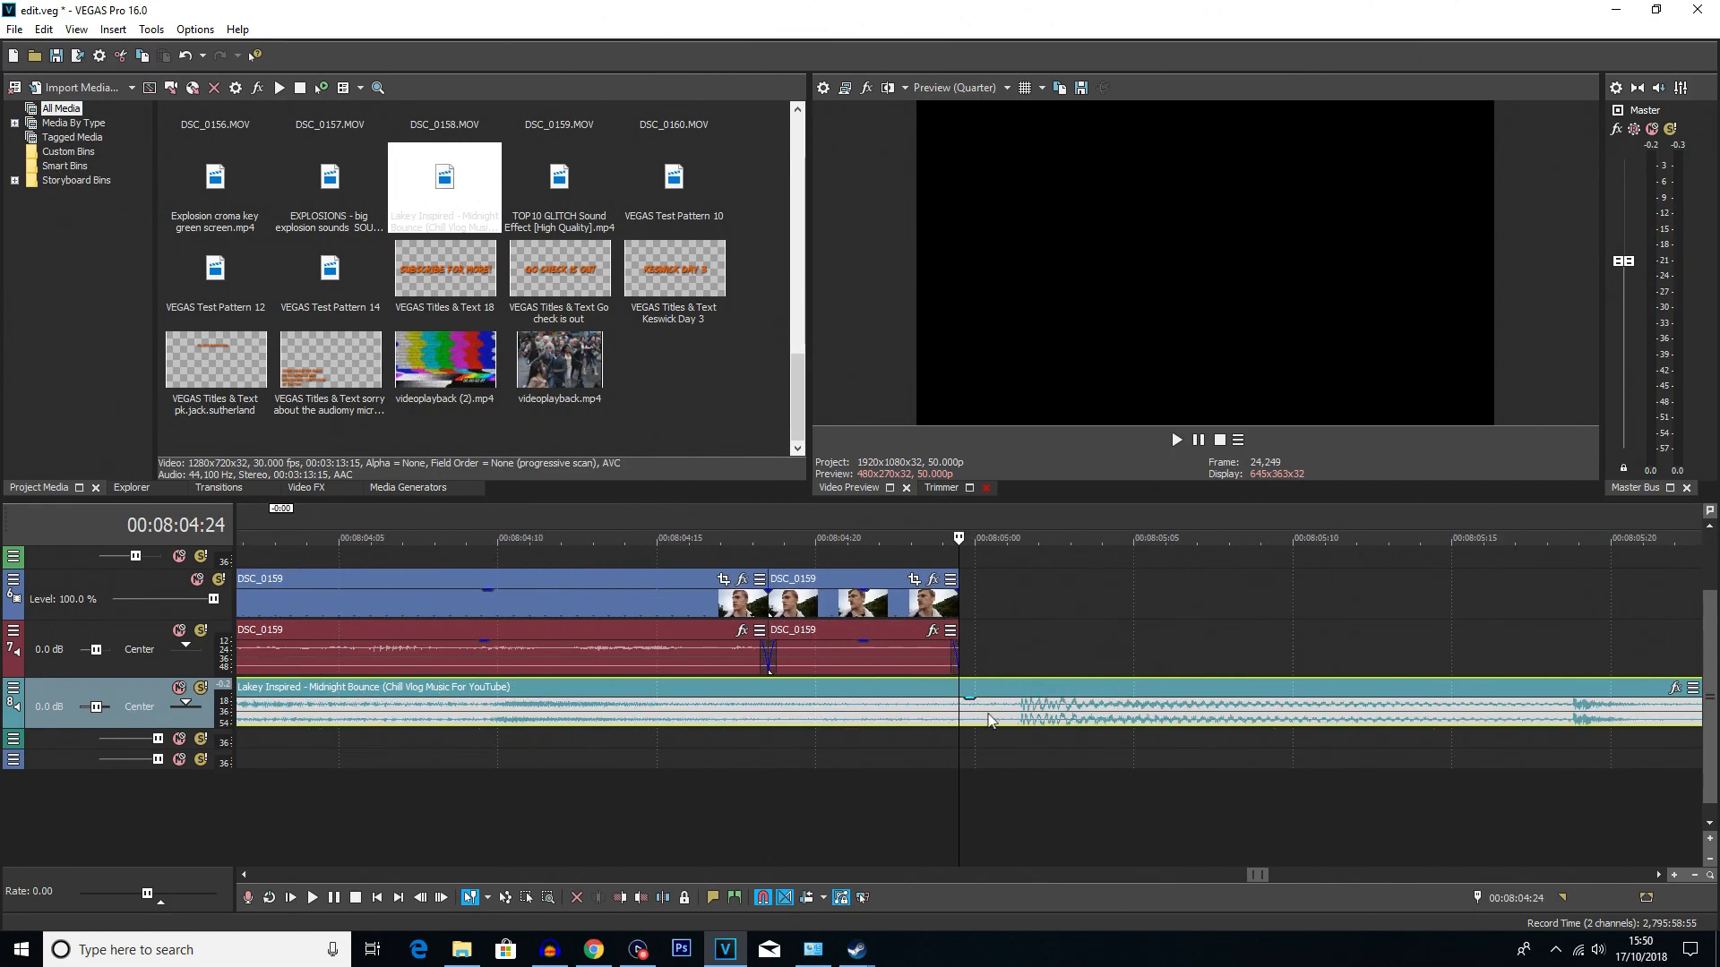
pyautogui.moveTo(989, 713); pyautogui.dragTo(986, 713)
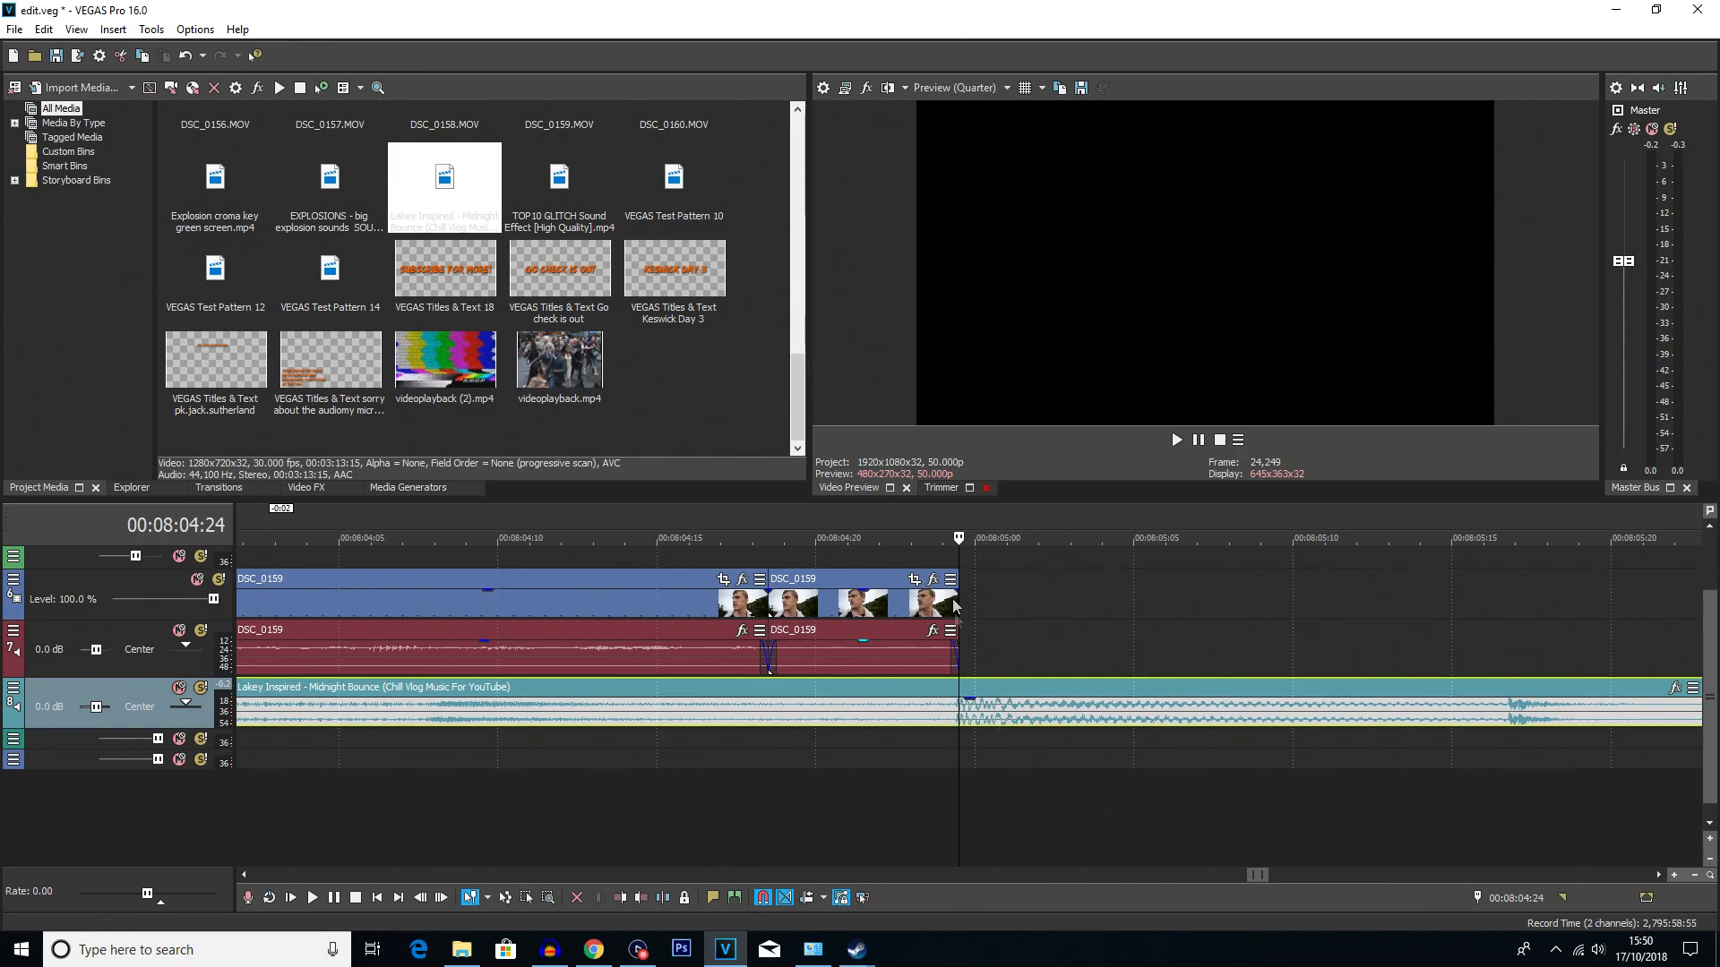
# - Play the timeline from 00:08:00:16 past the end of the footage to check the music's timing
pyautogui.scroll(-5, 950, 645)
pyautogui.click(672, 781)
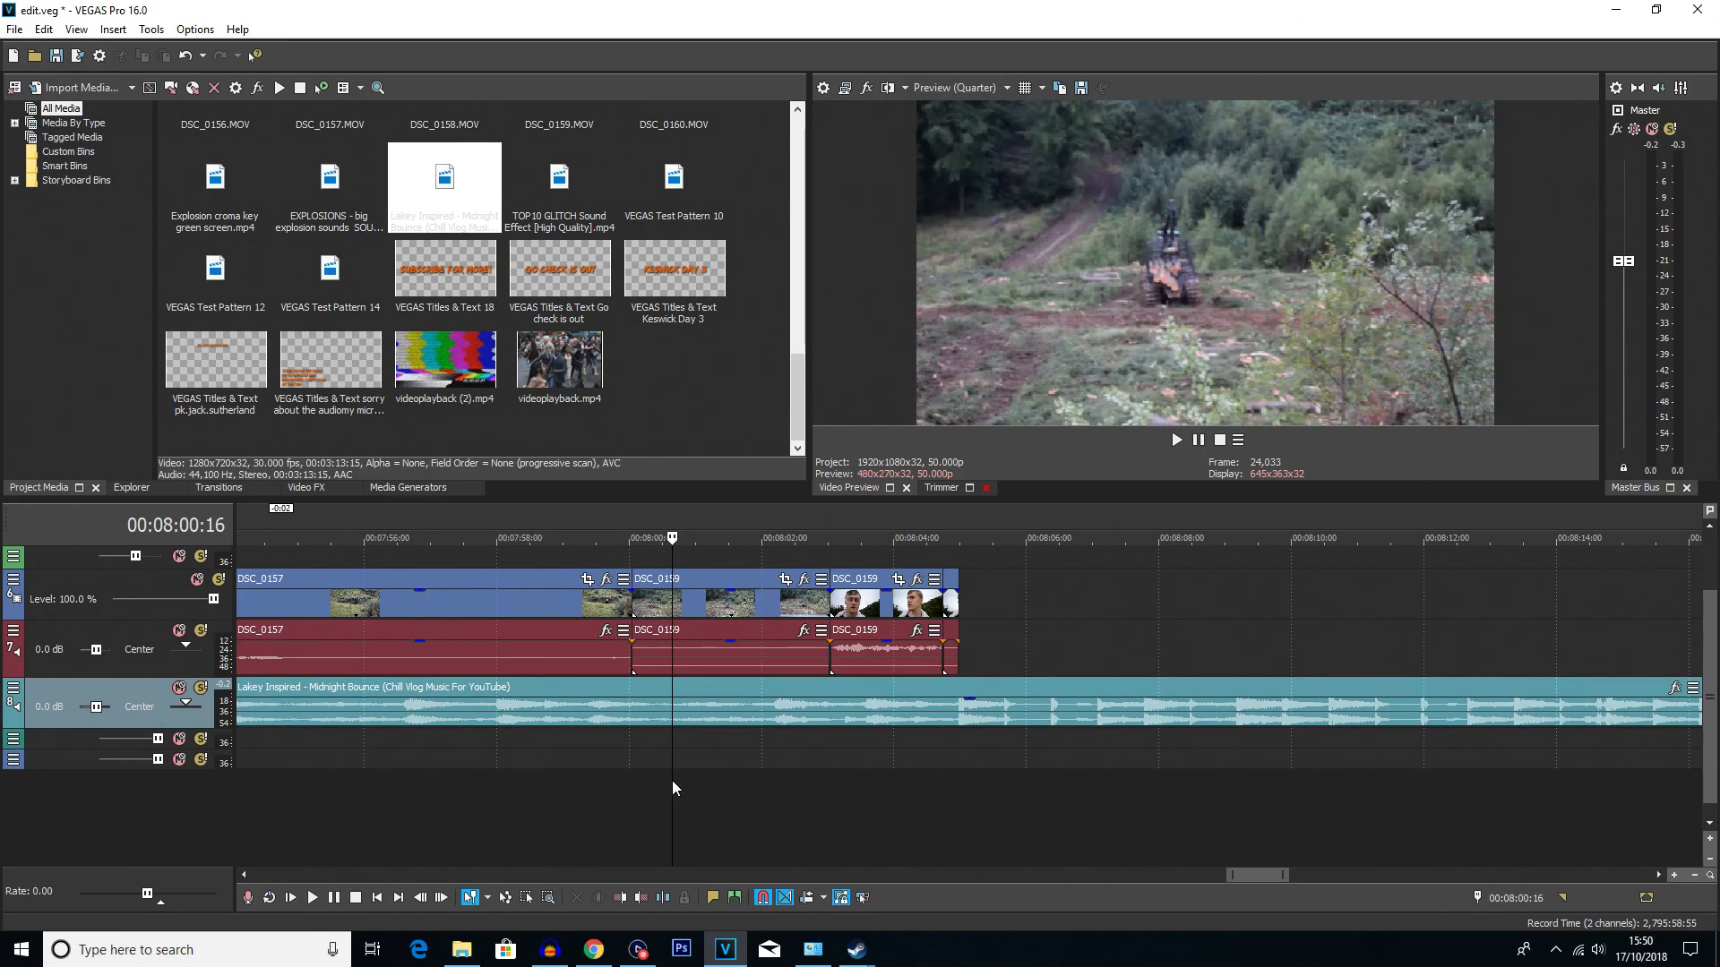
pyautogui.press('space')
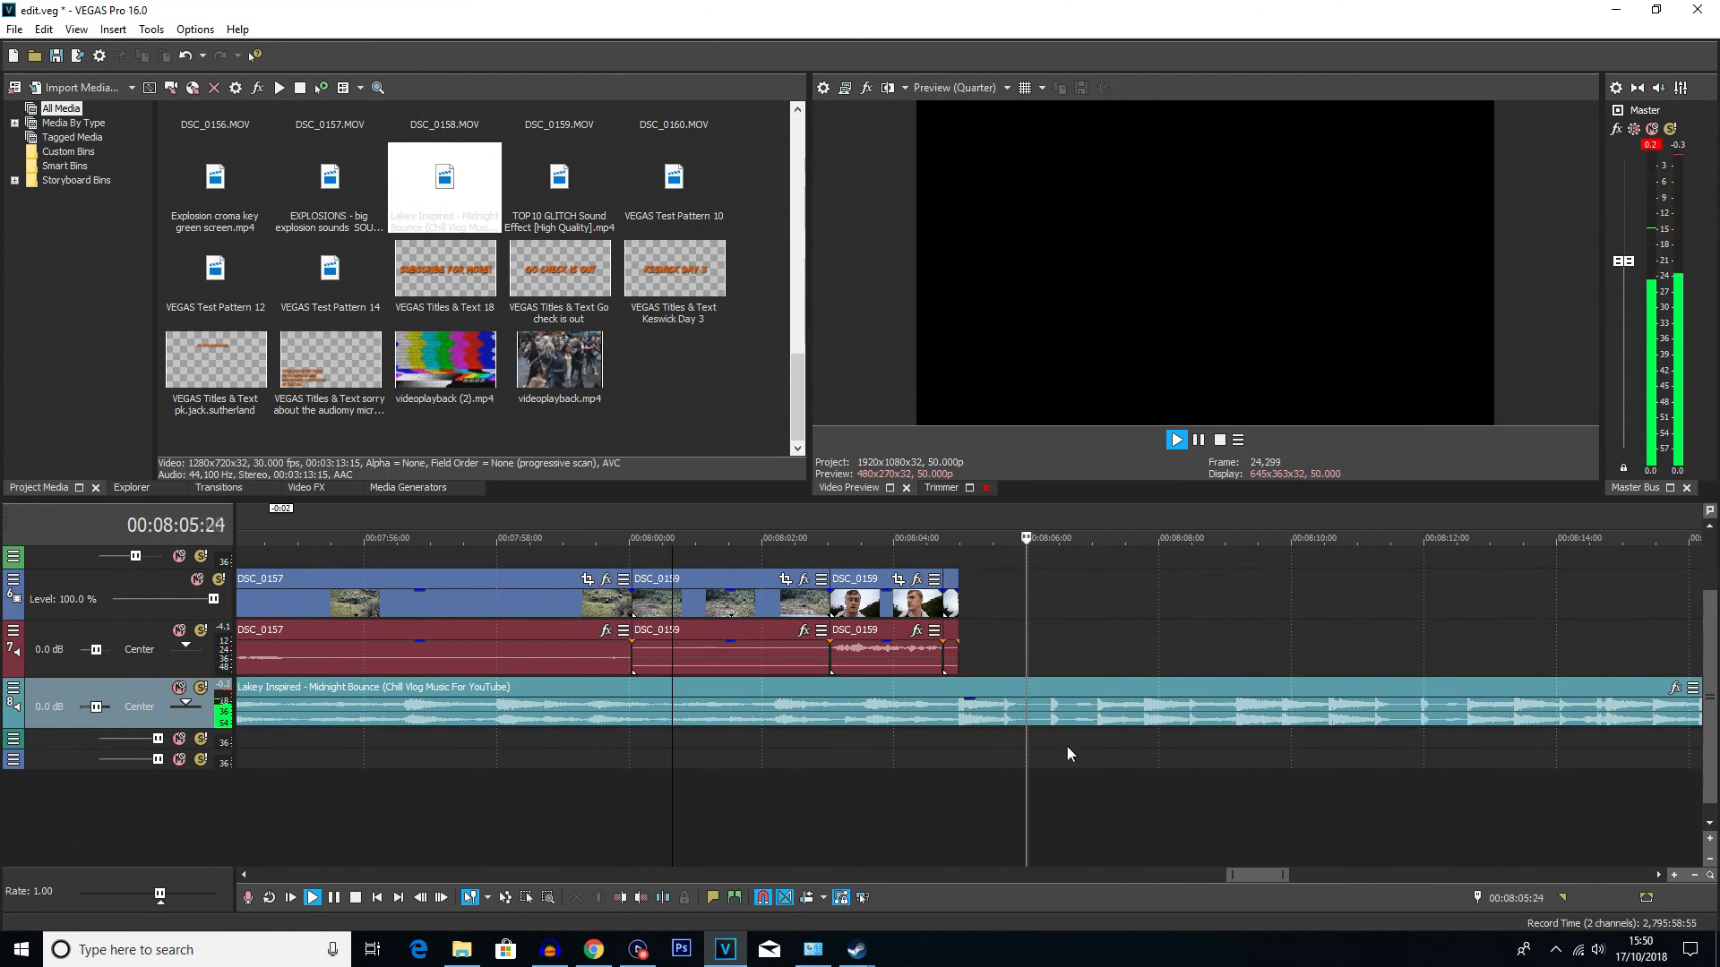
pyautogui.press('space')
# - Split the music clip at 00:08:04:24 and extend the second part's start back to make a crossfade of about 3 frames
pyautogui.click(955, 716)
pyautogui.scroll(5, 936, 730)
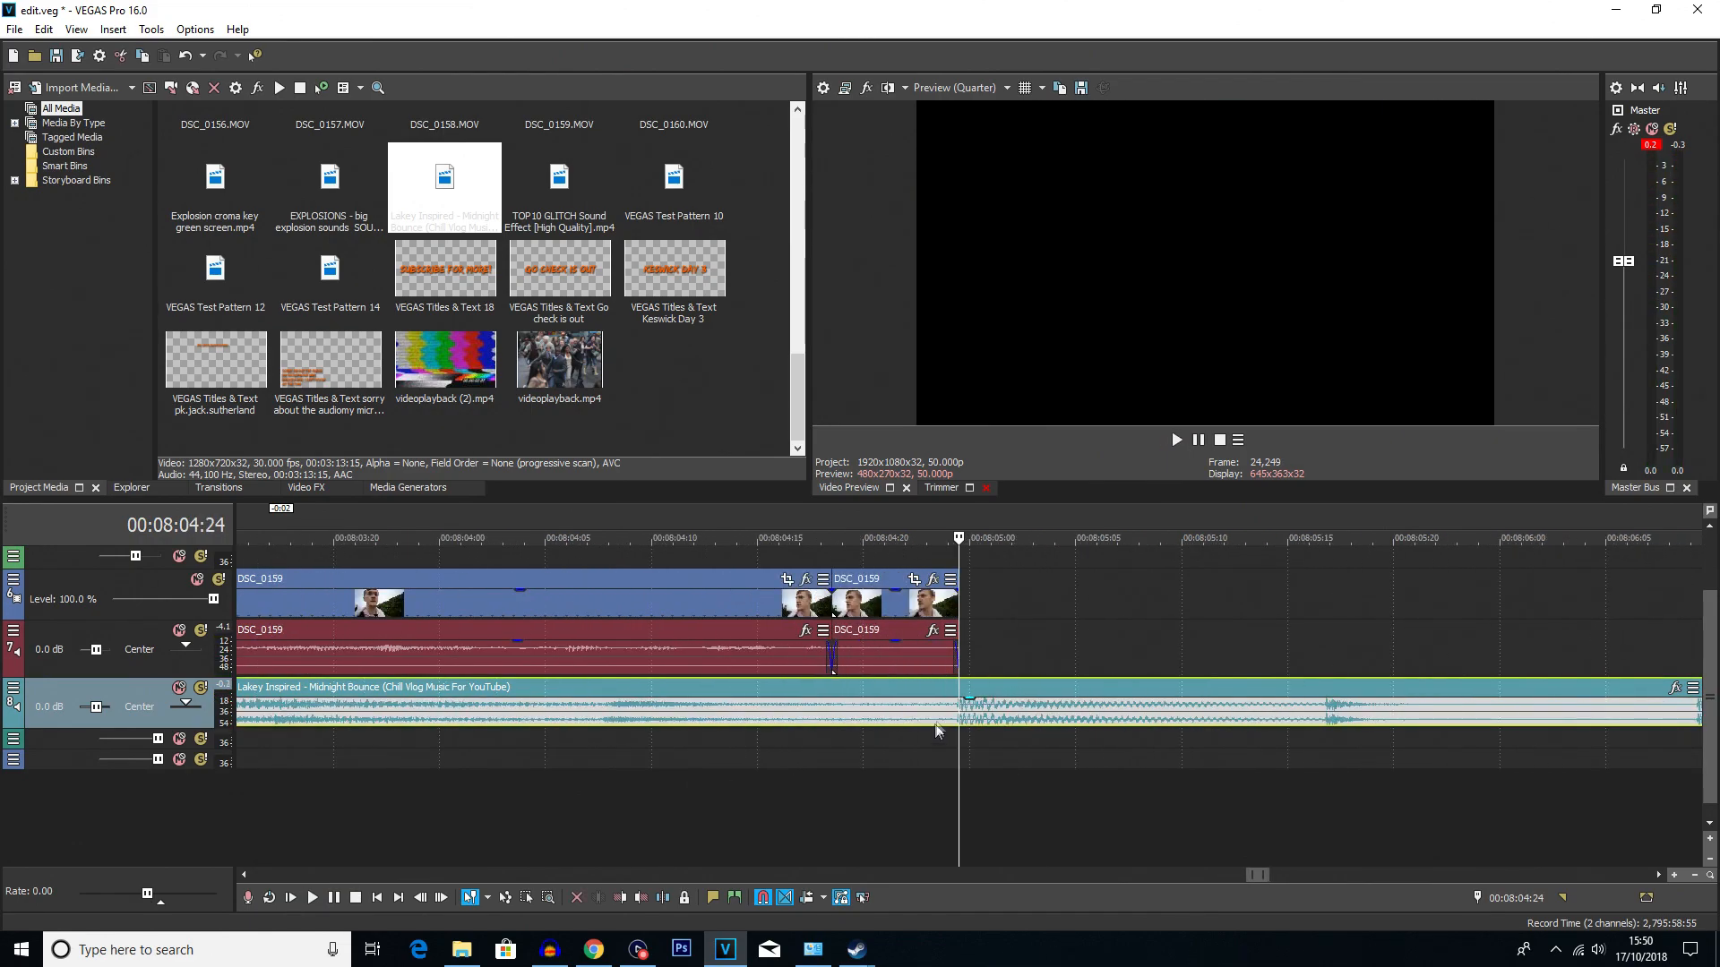
pyautogui.scroll(3, 955, 722)
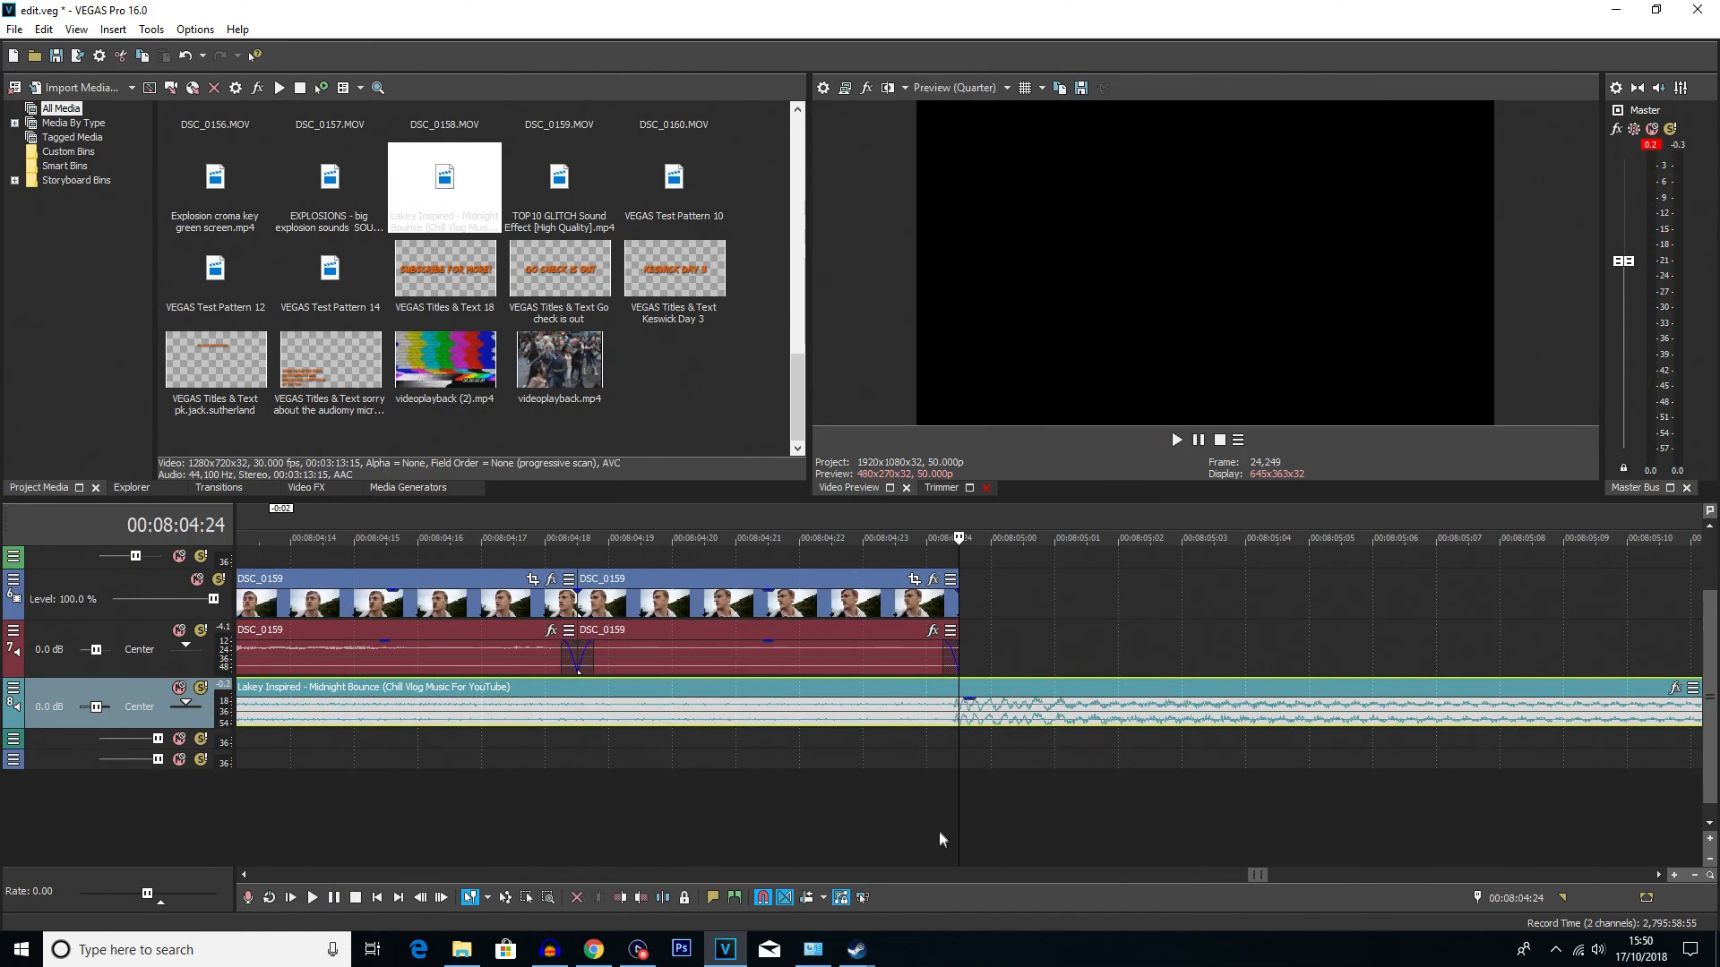
pyautogui.press('s')
pyautogui.scroll(-5, 960, 734)
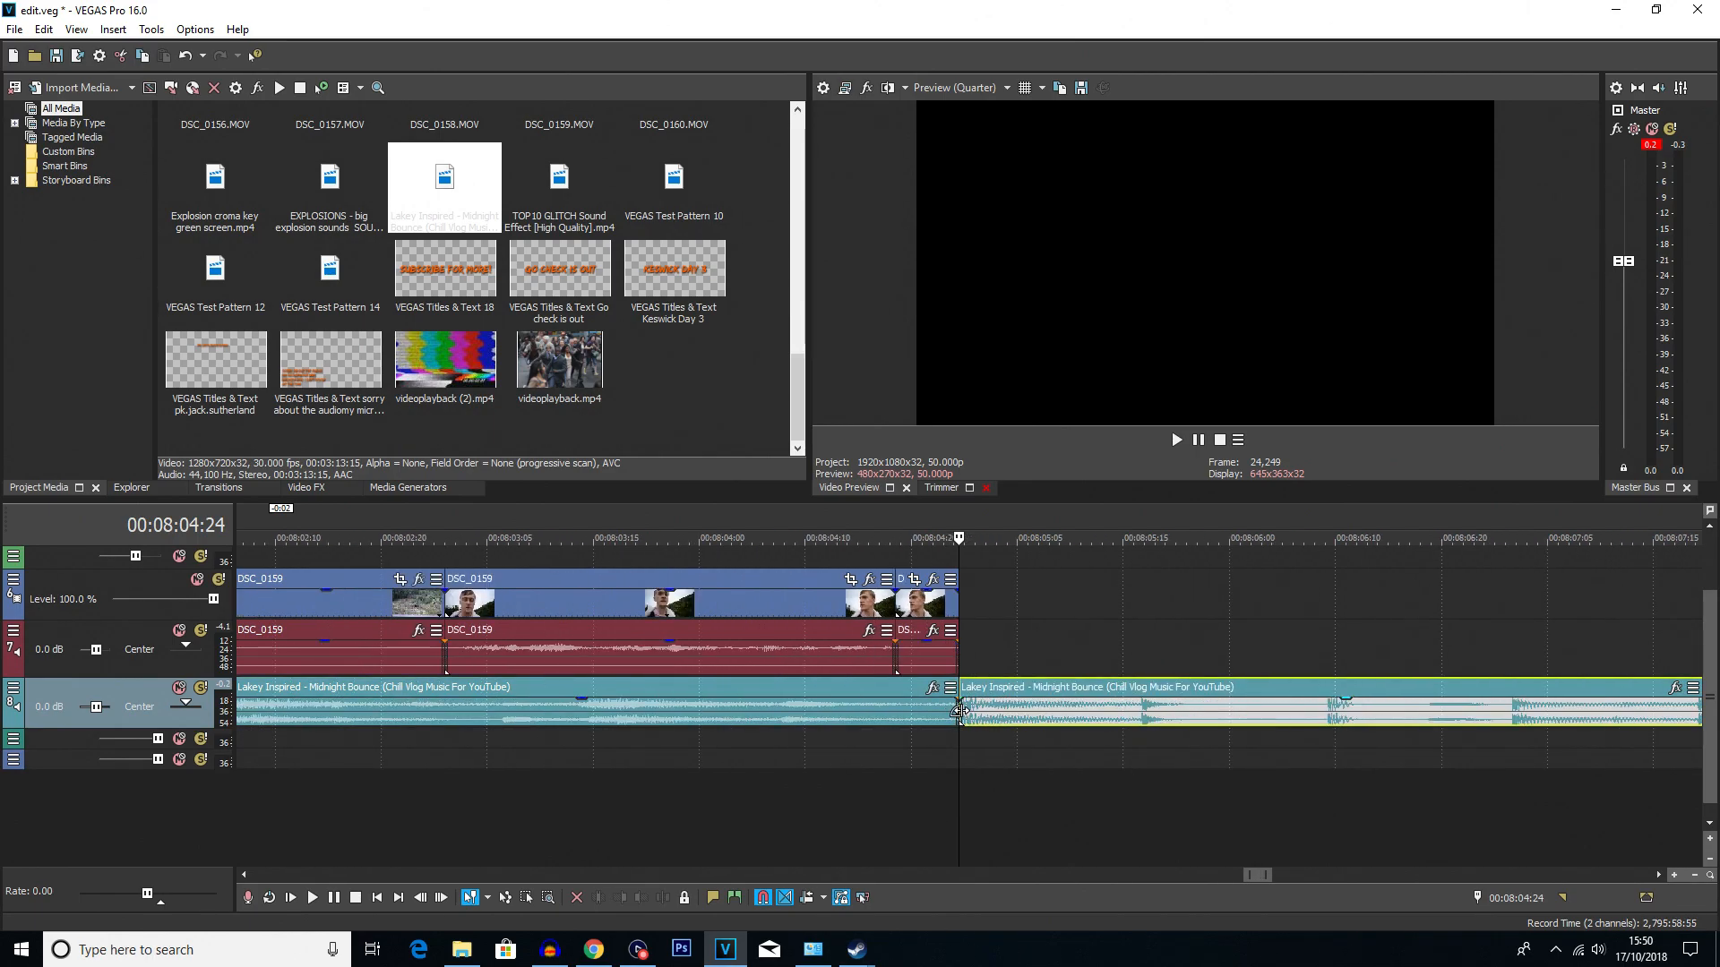
pyautogui.scroll(5, 958, 712)
pyautogui.moveTo(960, 706); pyautogui.dragTo(816, 716)
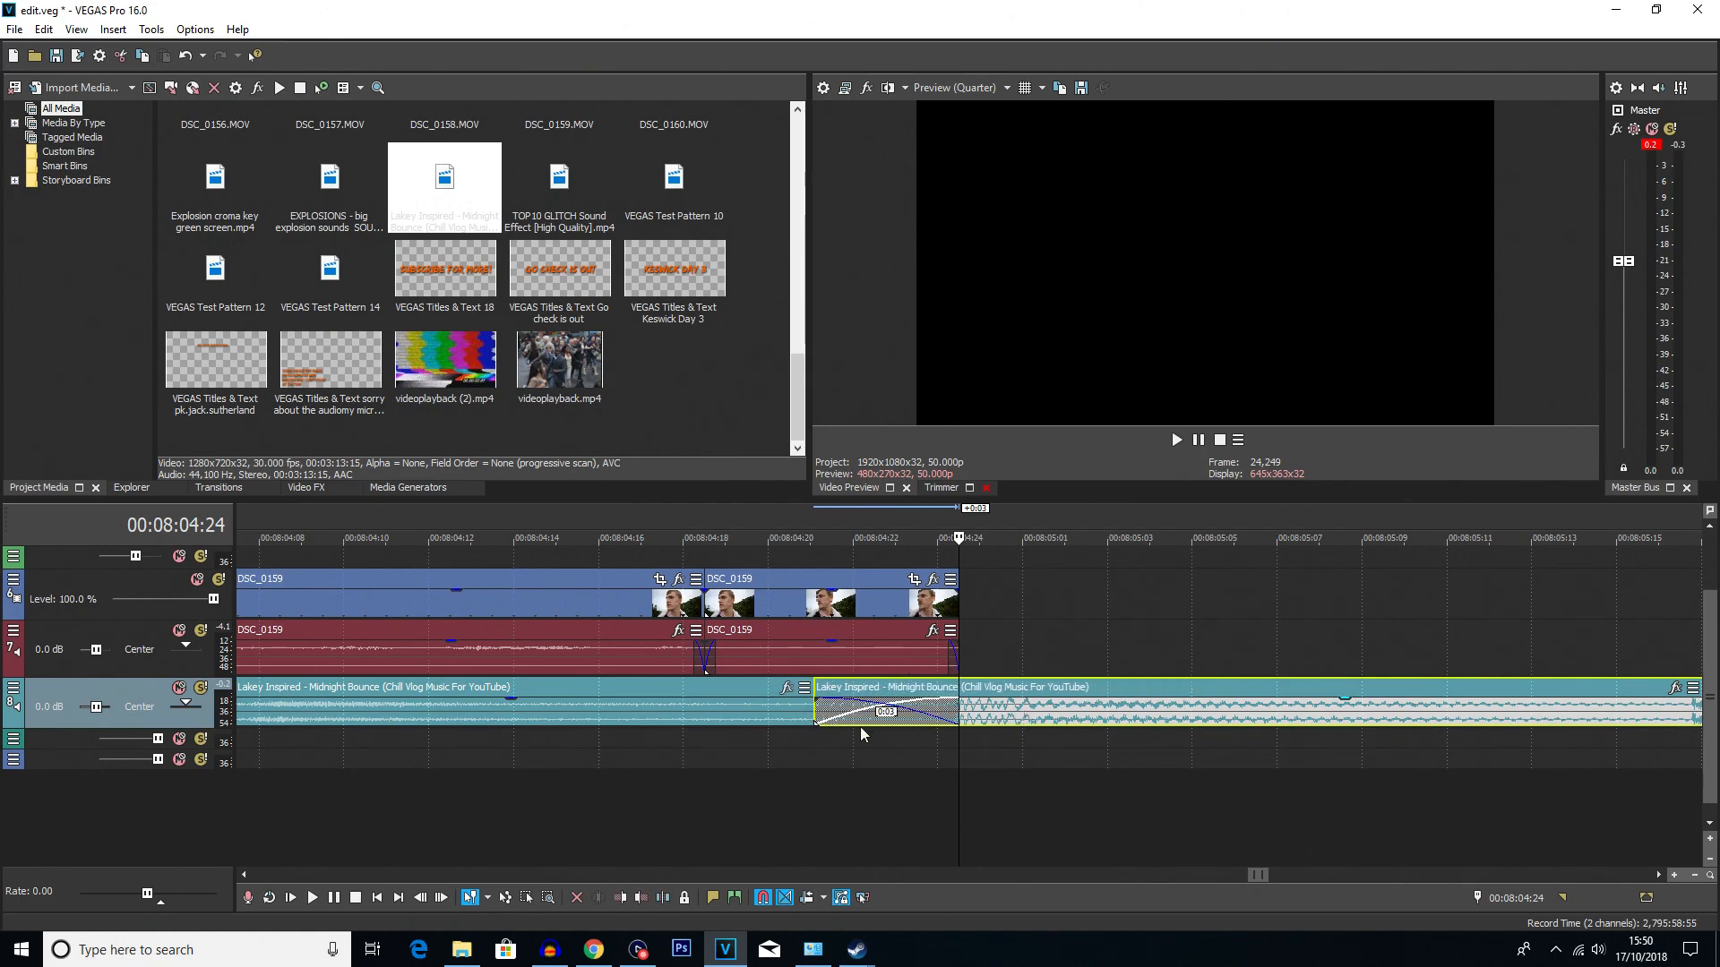
# - Lower the volume of the music part before the split and preview the transition from 00:08:02:13
pyautogui.scroll(-6, 769, 728)
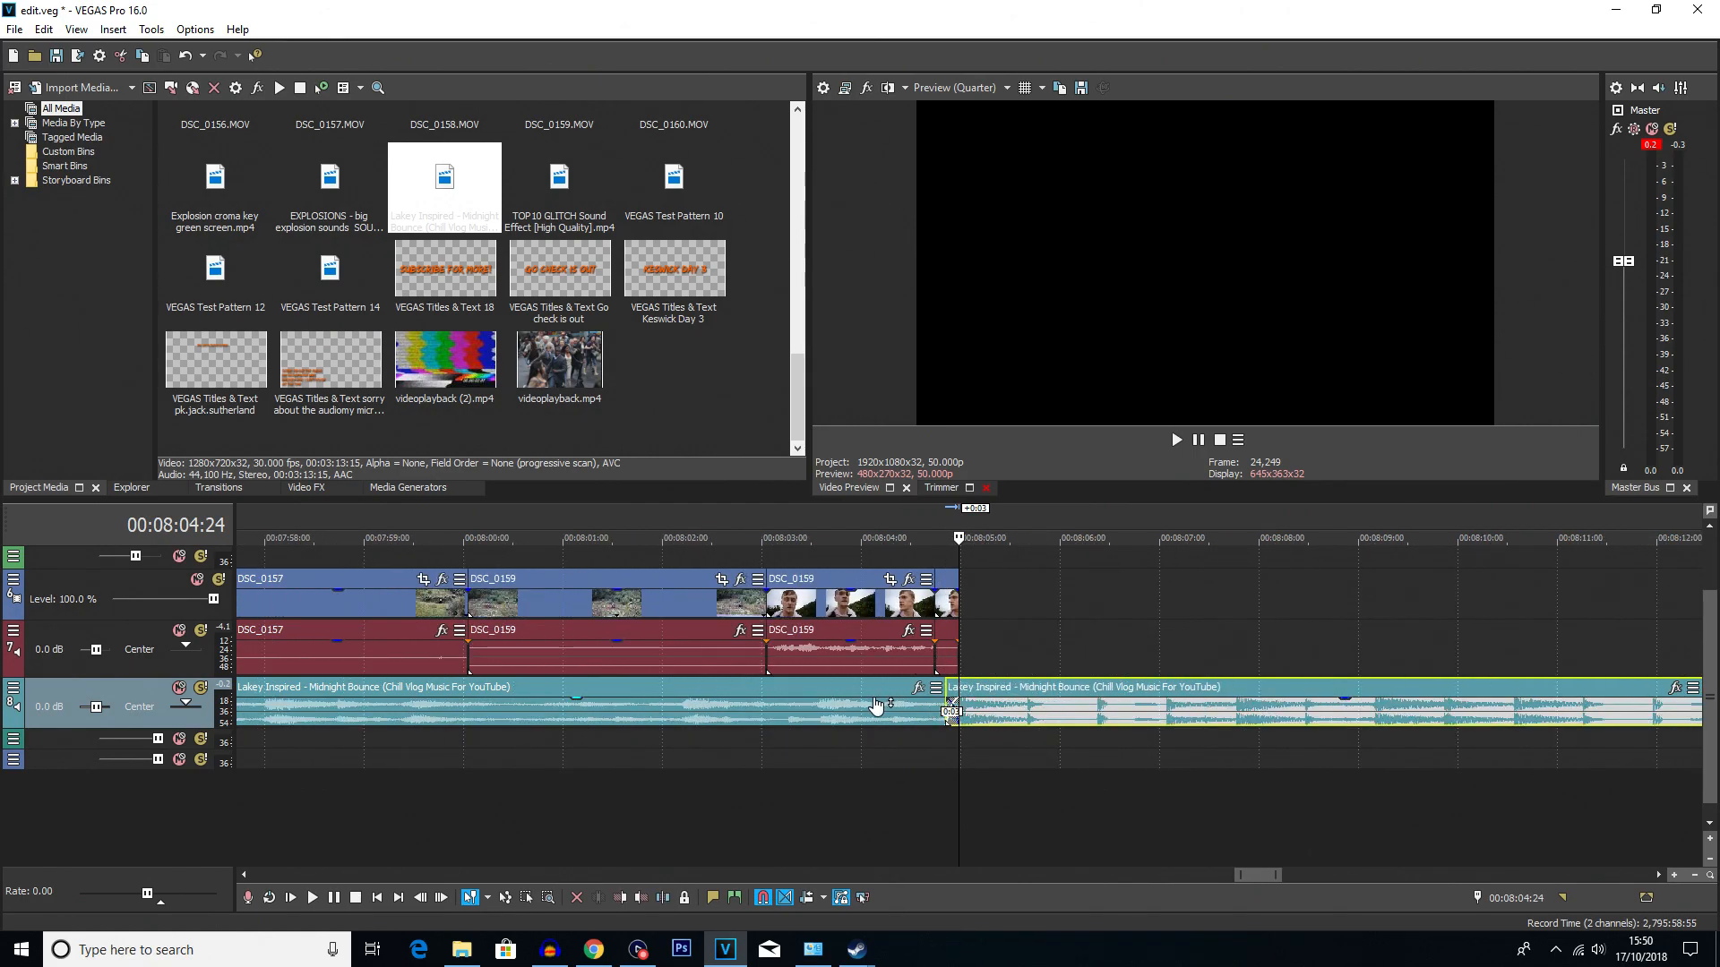
pyautogui.moveTo(876, 706); pyautogui.dragTo(850, 725)
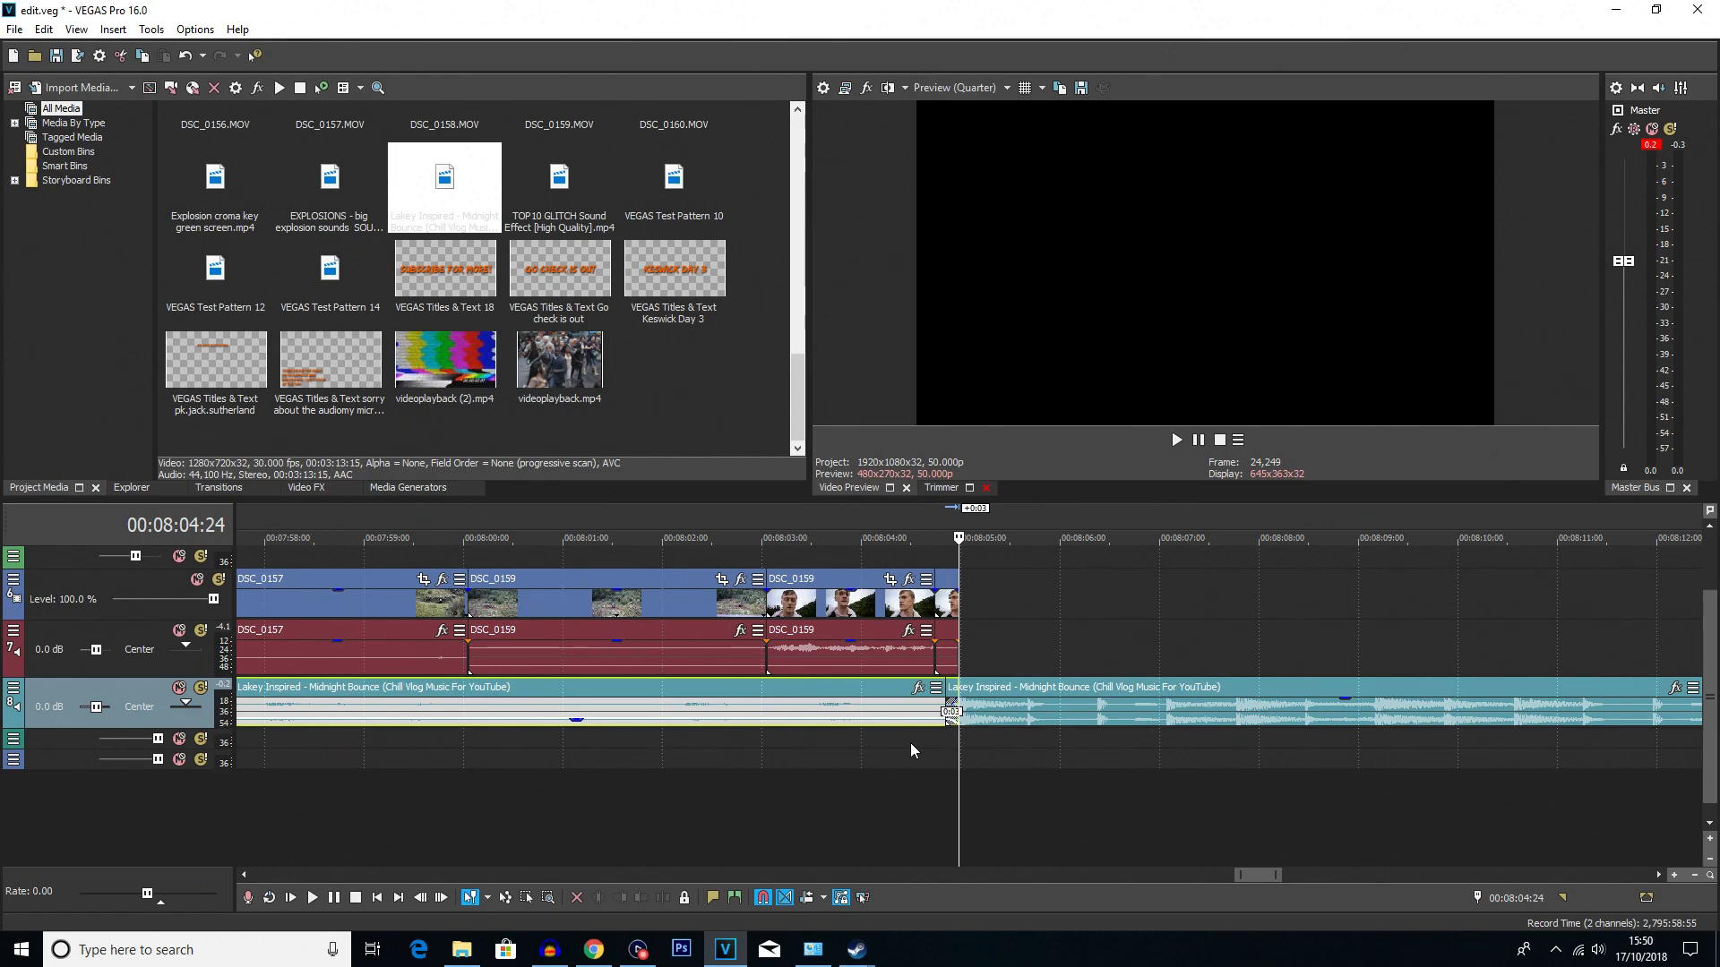
pyautogui.click(716, 750)
pyautogui.press('space')
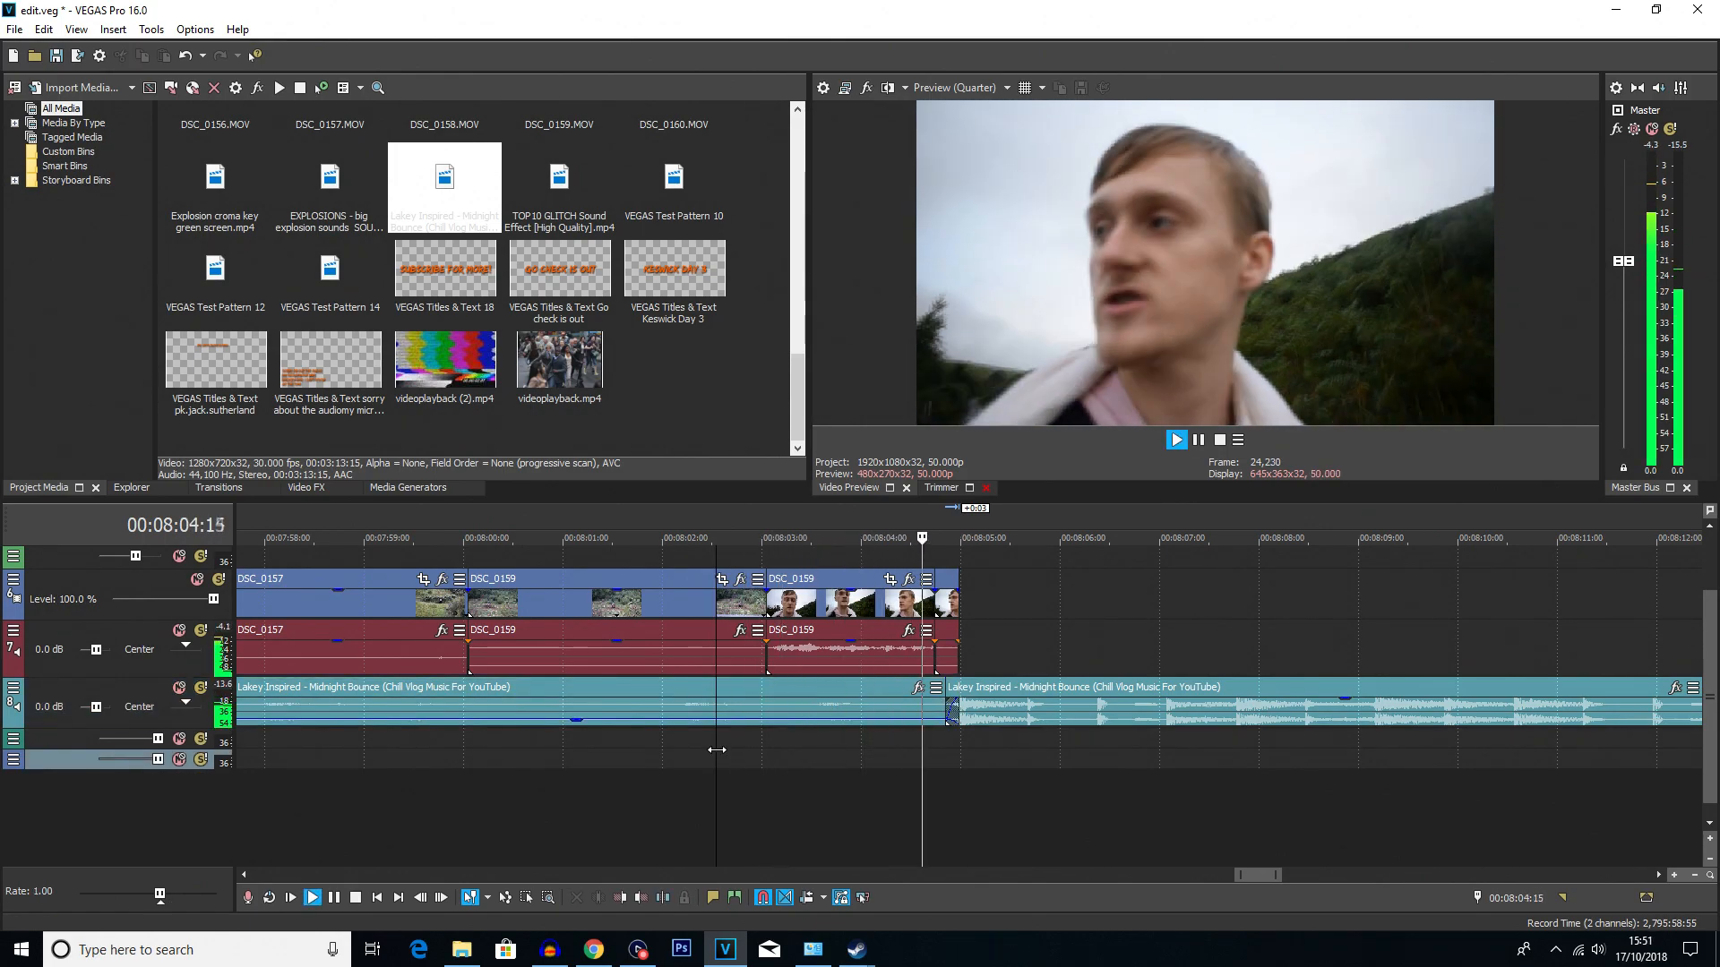
pyautogui.press('space')
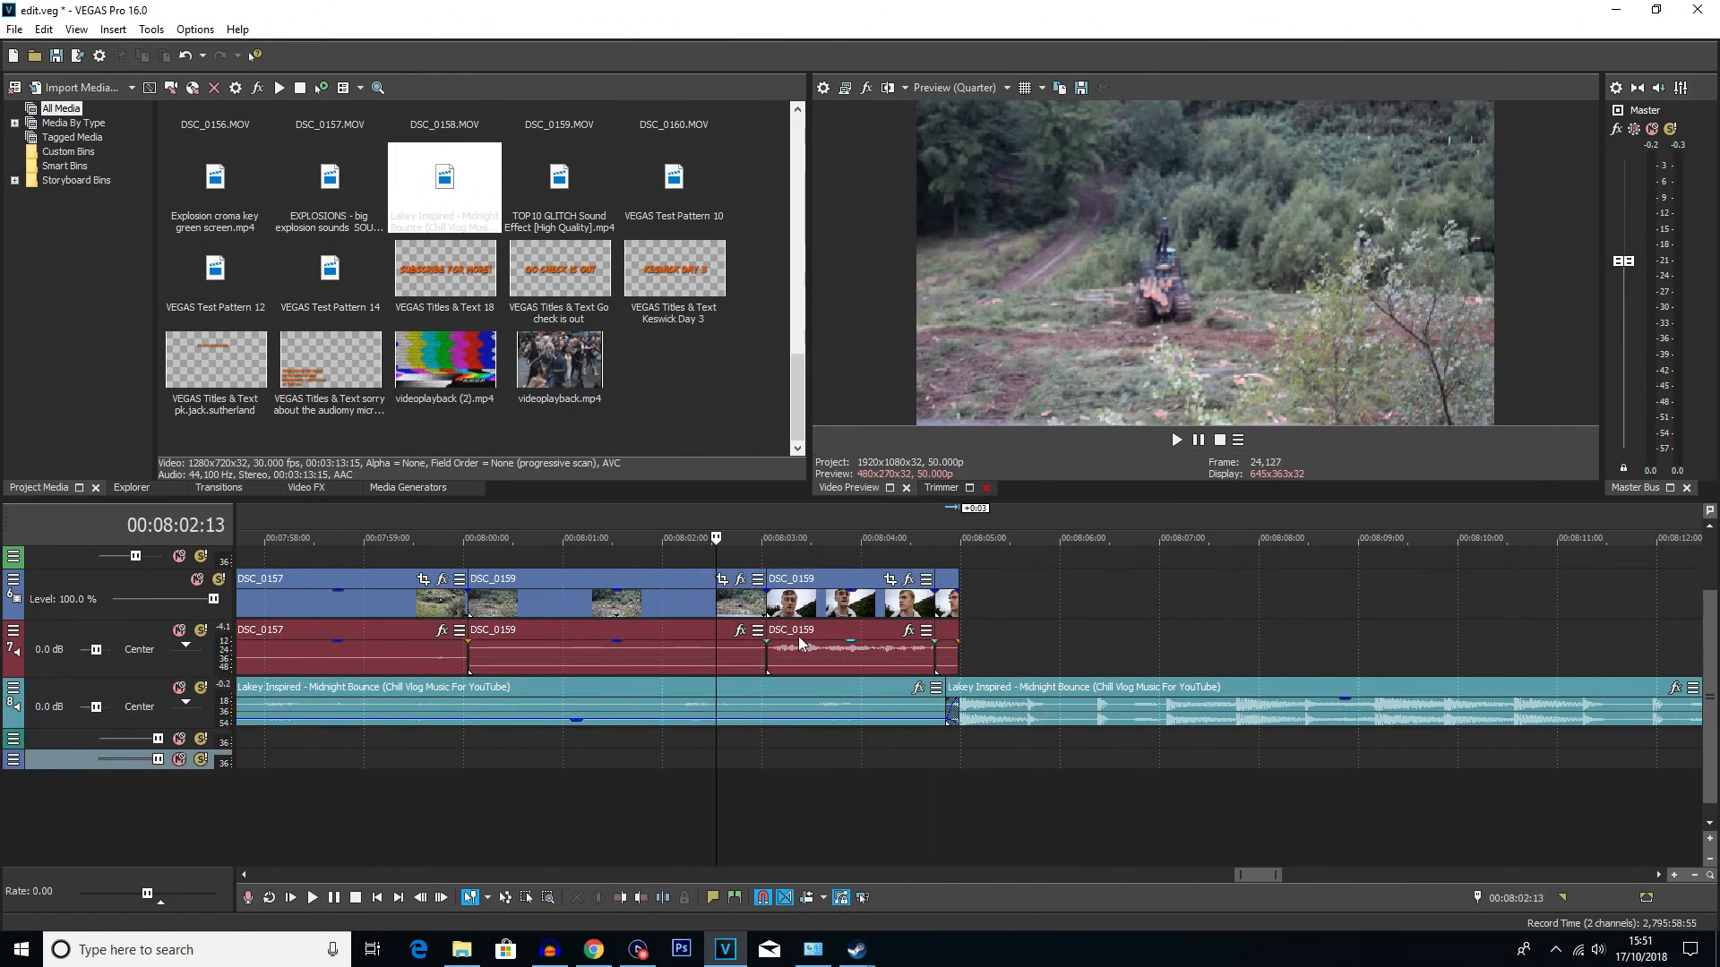
# - Give the first music part a fade-in of 00:00:10:06 and preview it from 00:07:42:01
pyautogui.scroll(-5, 796, 650)
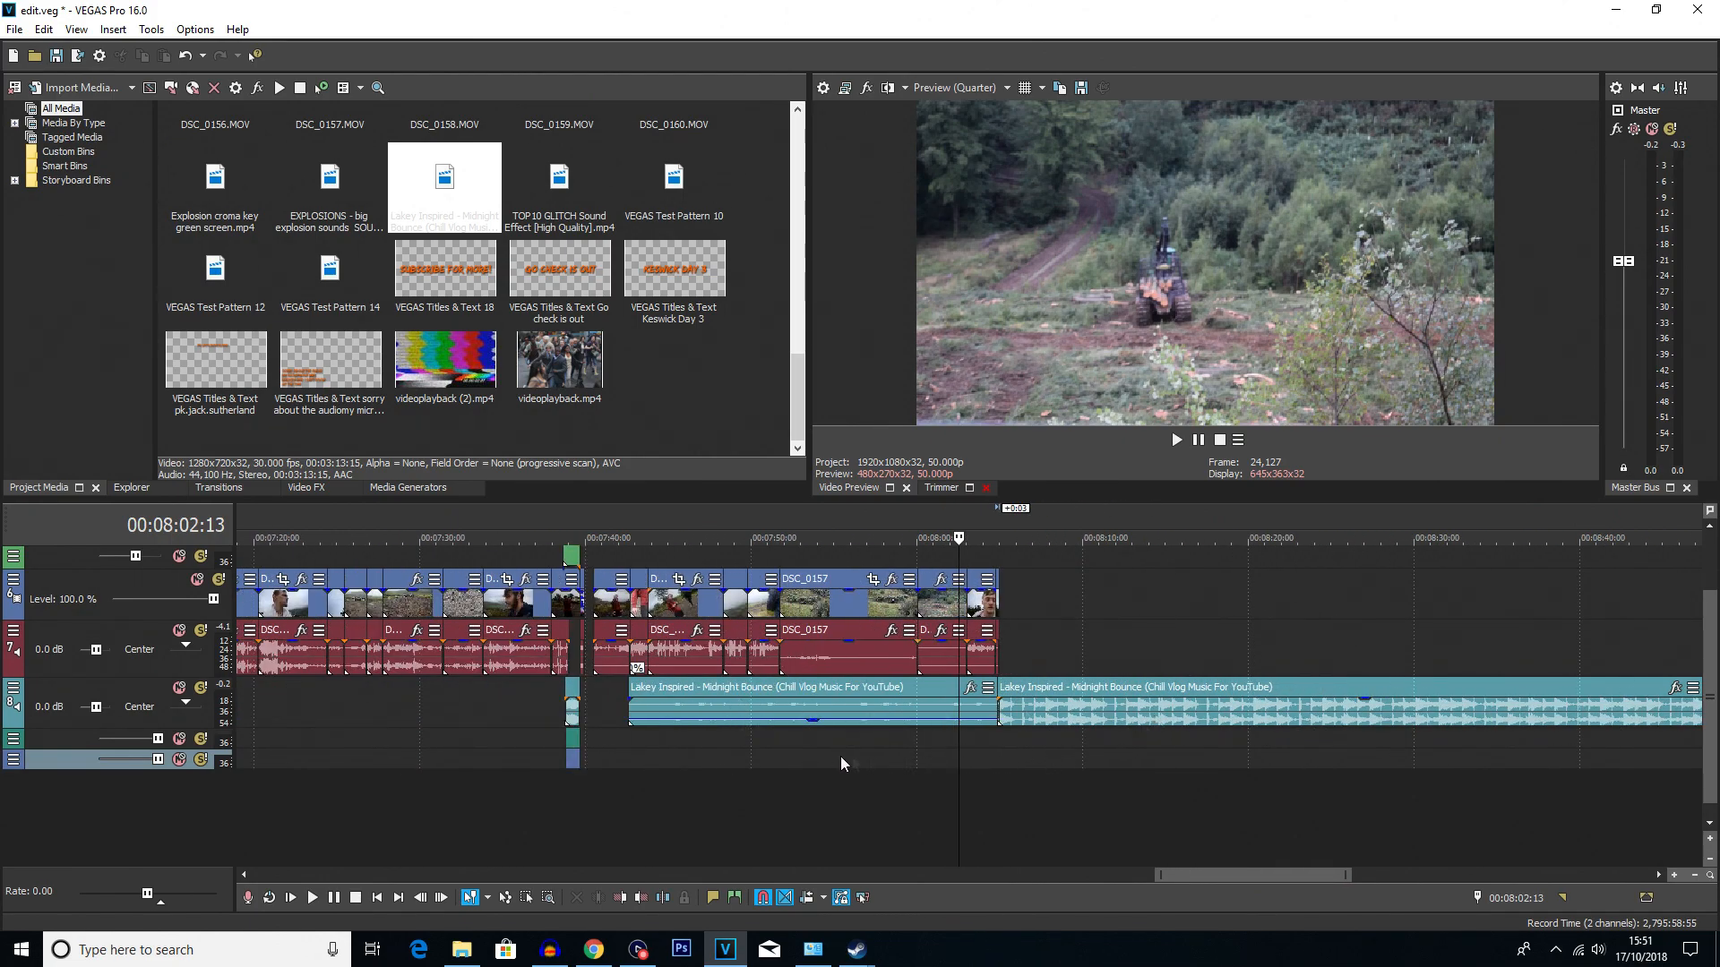
pyautogui.moveTo(626, 696); pyautogui.dragTo(797, 696)
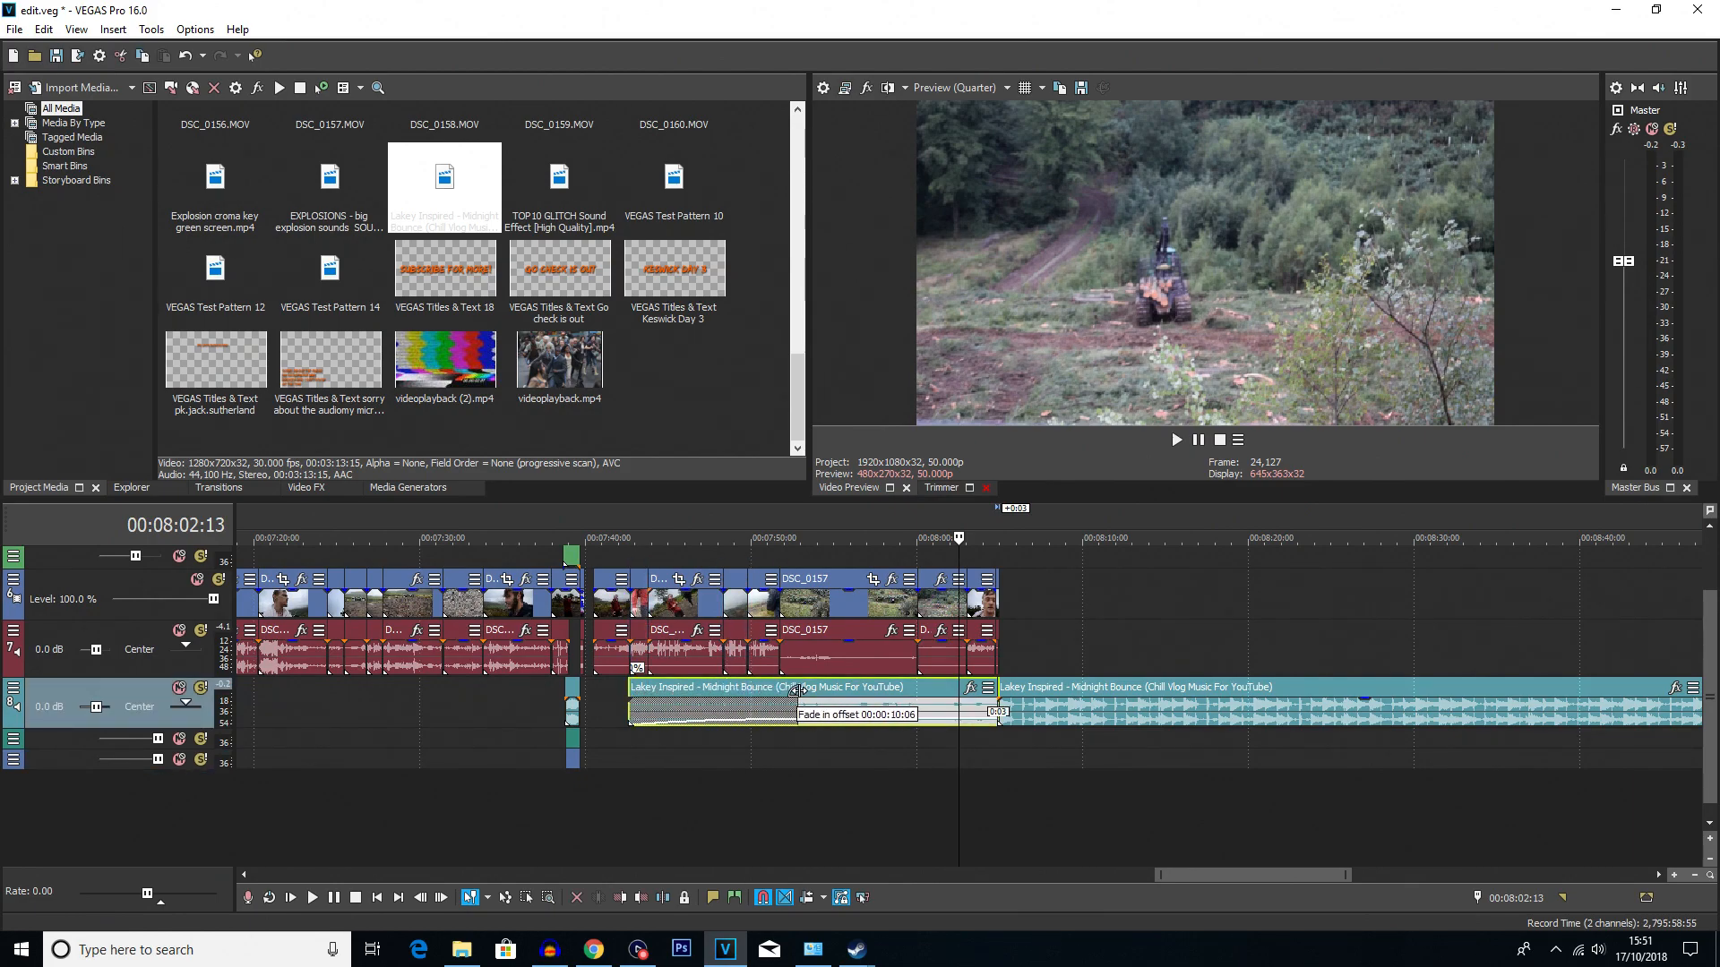
pyautogui.click(609, 751)
pyautogui.click(620, 744)
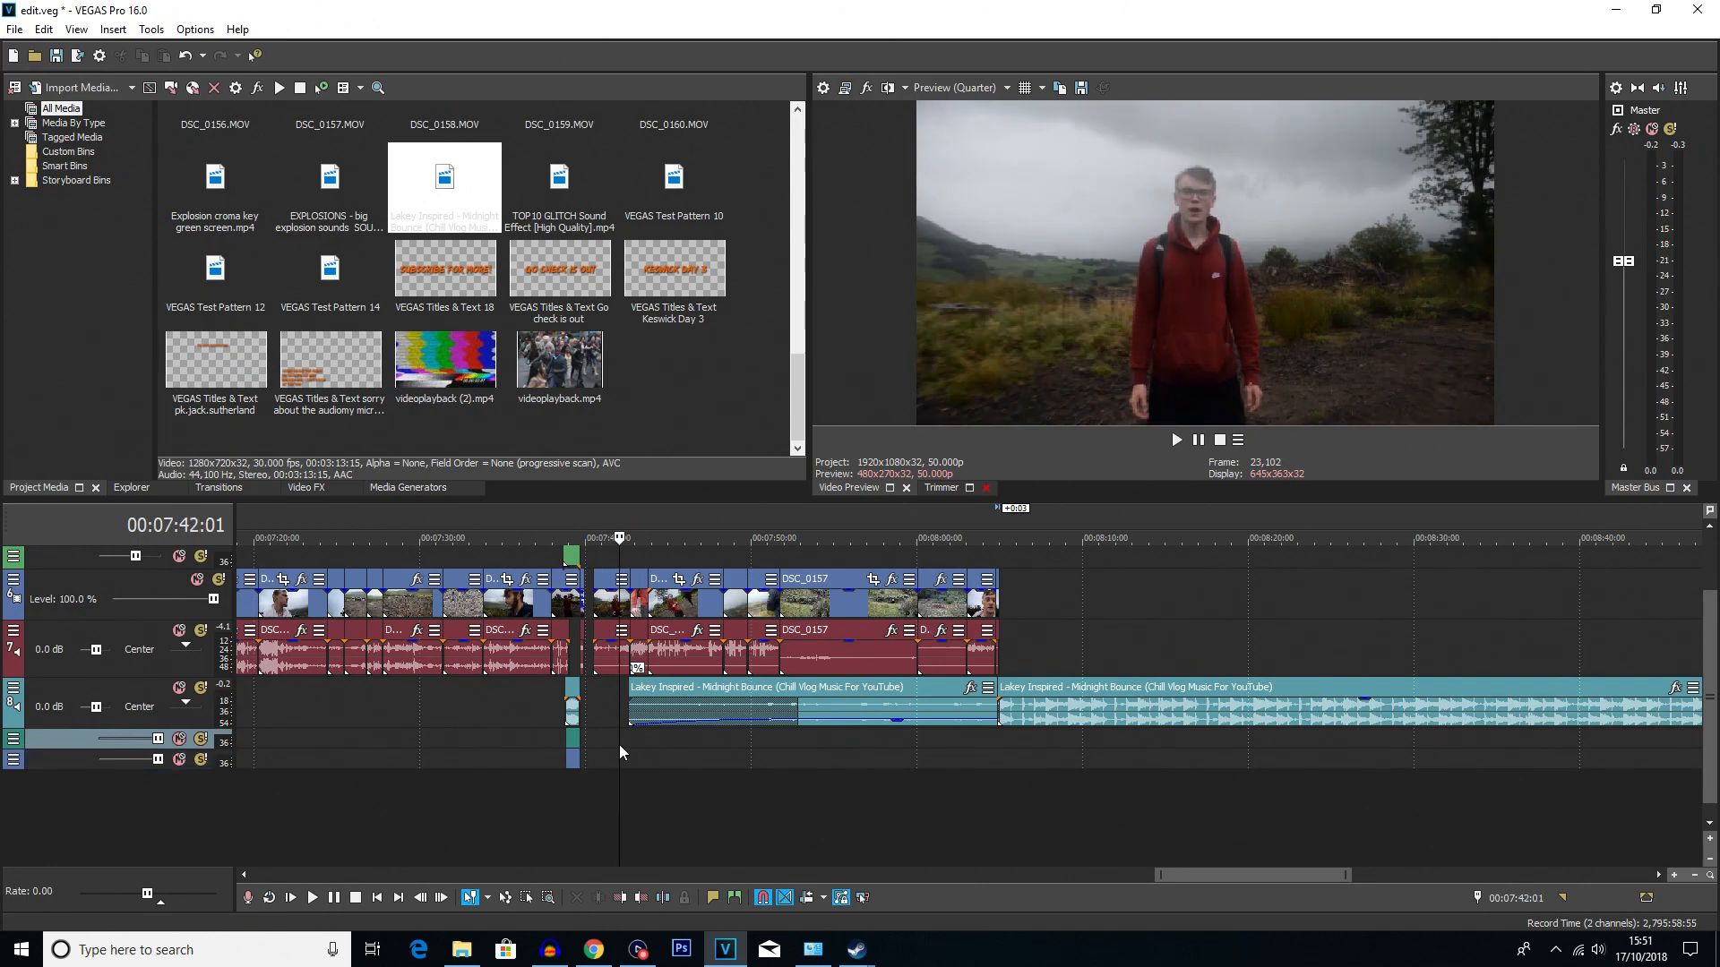
pyautogui.press('space')
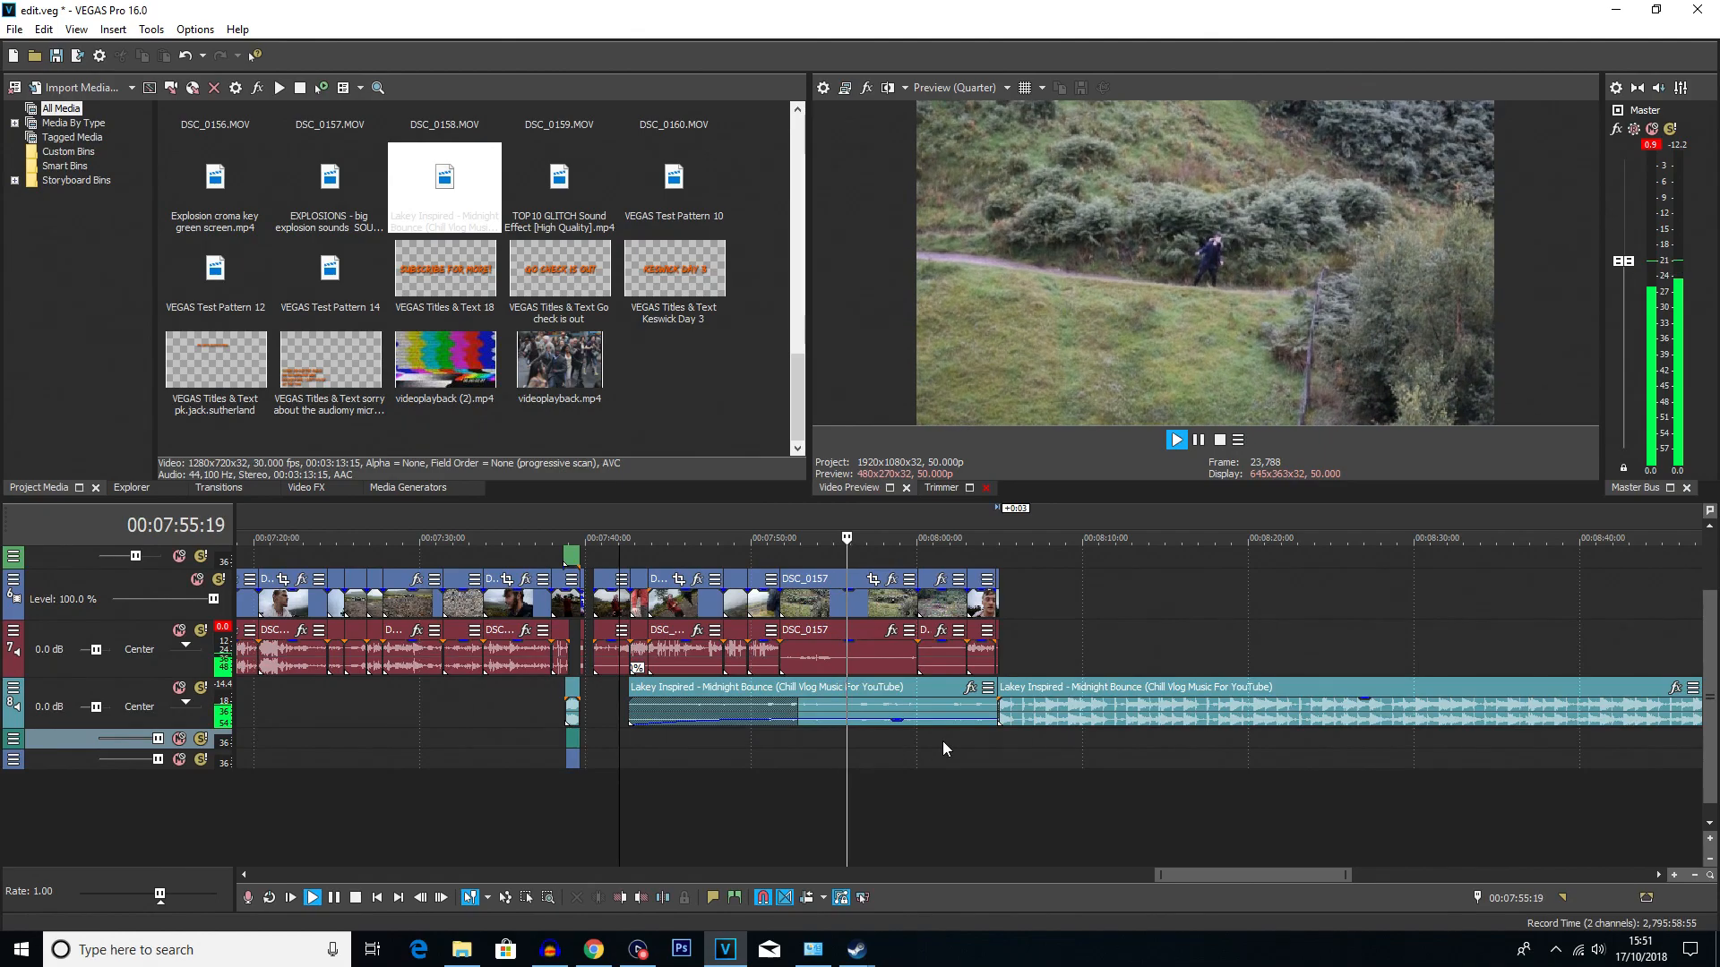
pyautogui.press('space')
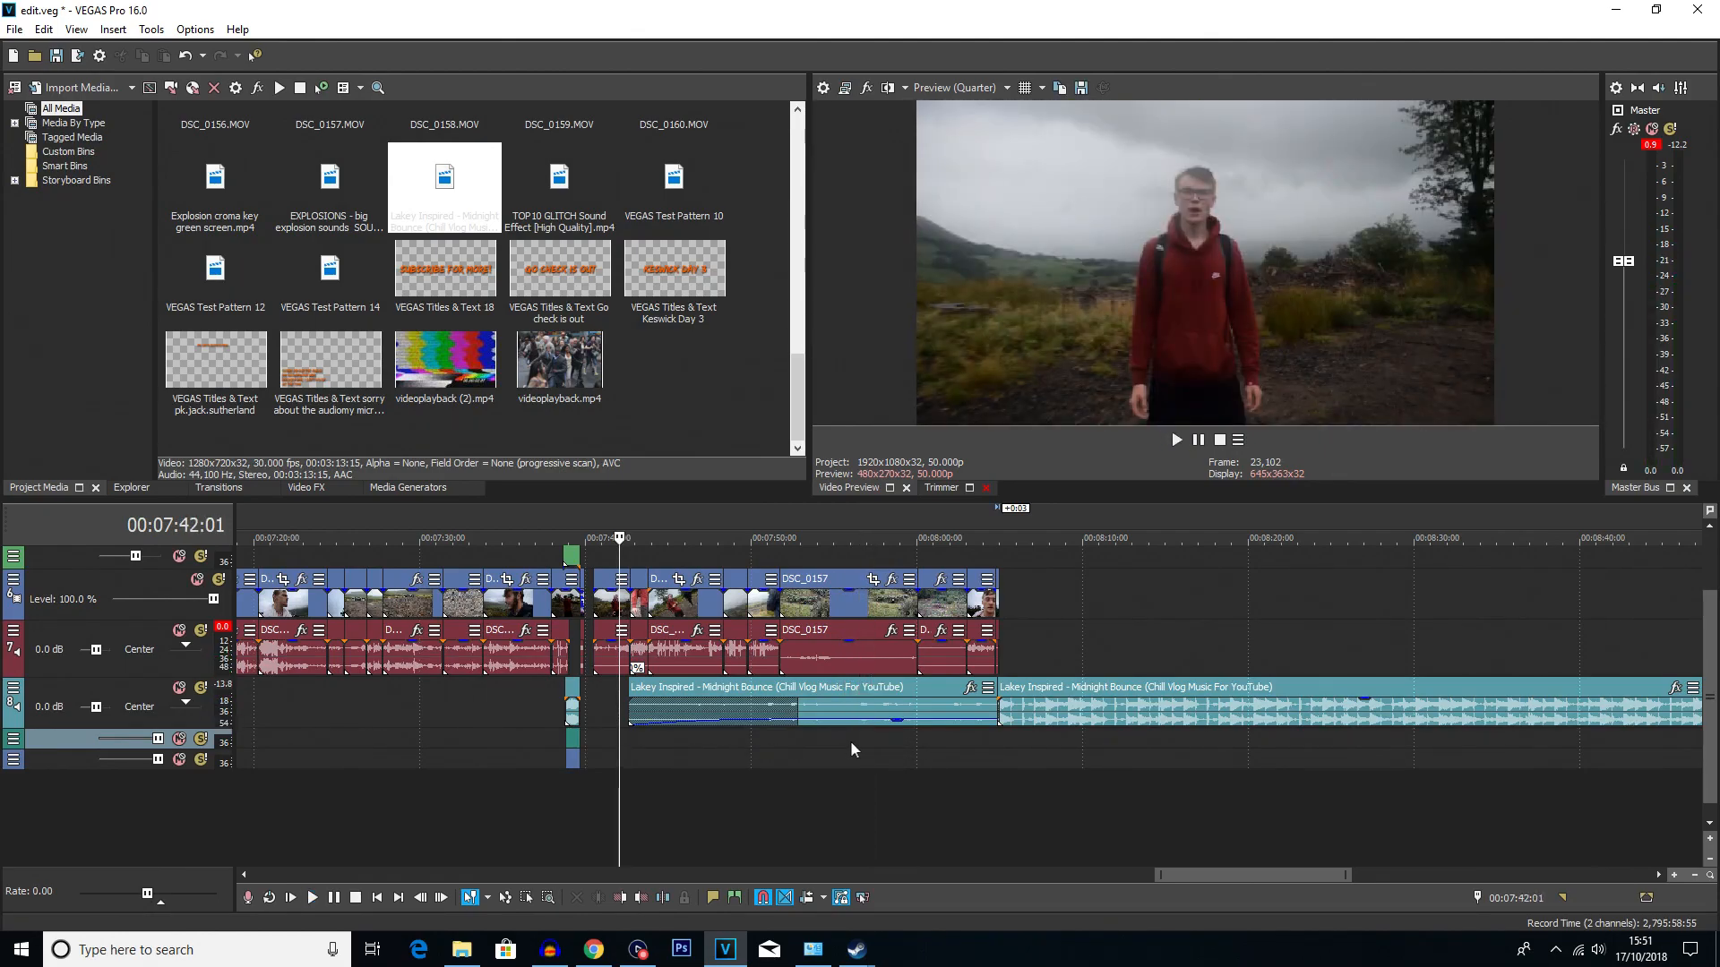
# - Play the timeline from 00:08:03:13 past the end of the footage to check the music transition
pyautogui.click(976, 740)
pyautogui.scroll(2, 976, 740)
pyautogui.press('space')
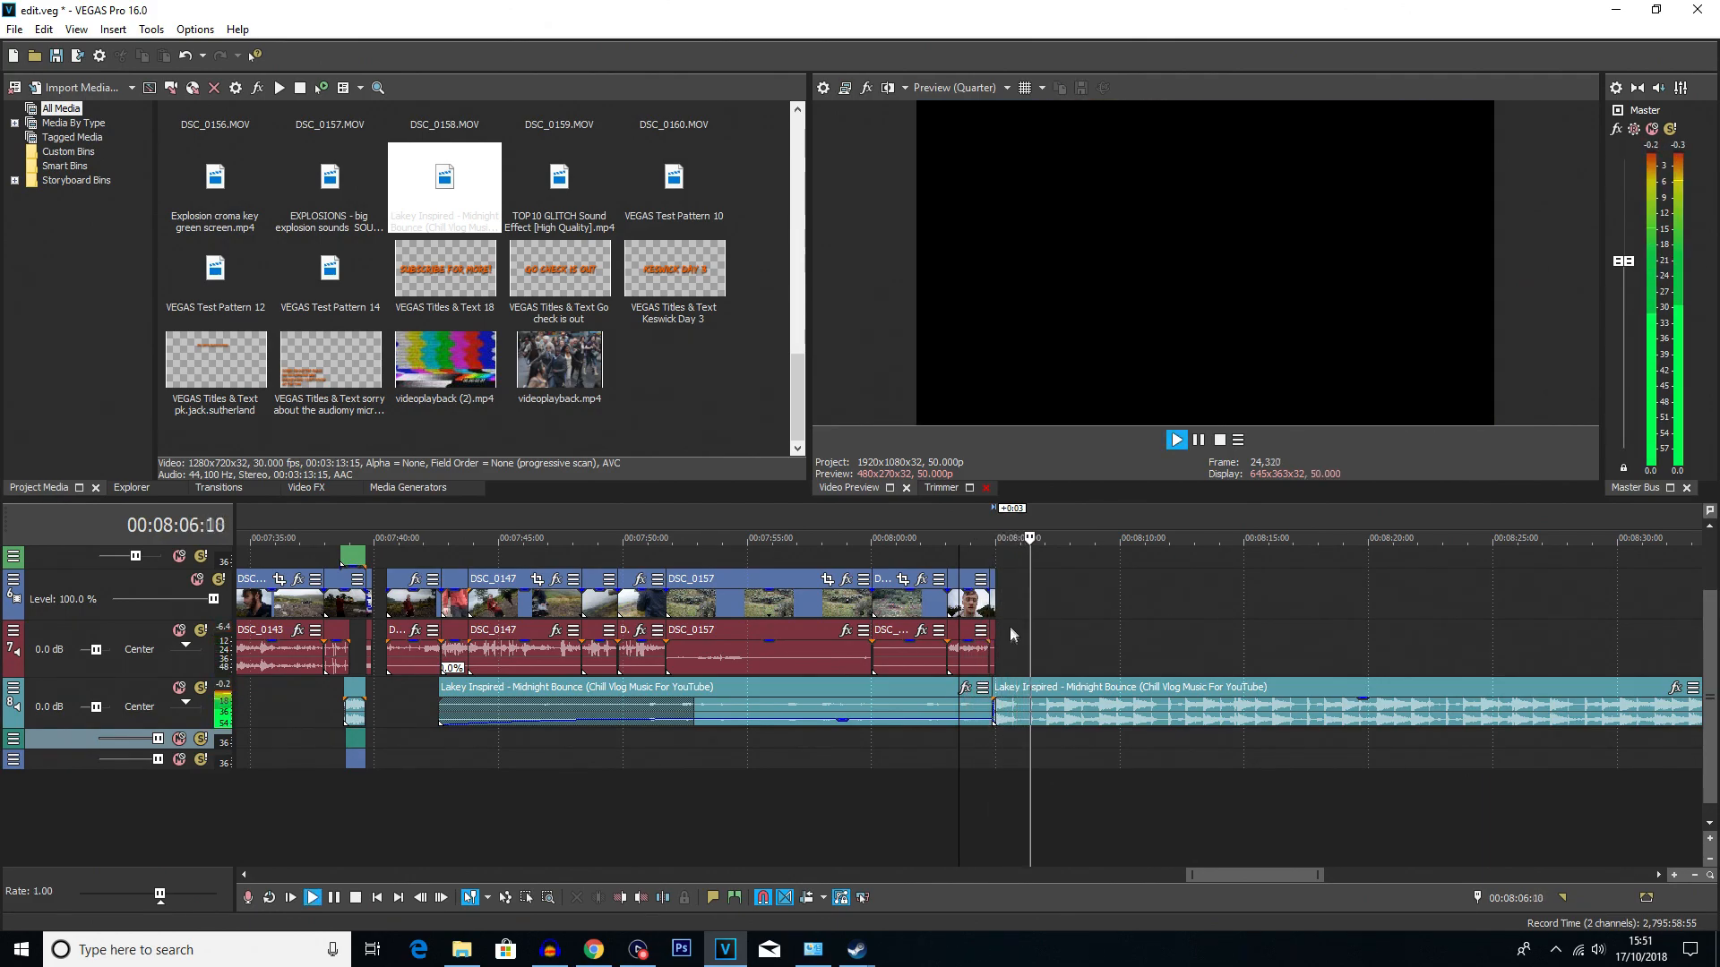
pyautogui.press('space')
pyautogui.scroll(-3, 1034, 659)
pyautogui.scroll(5, 1019, 658)
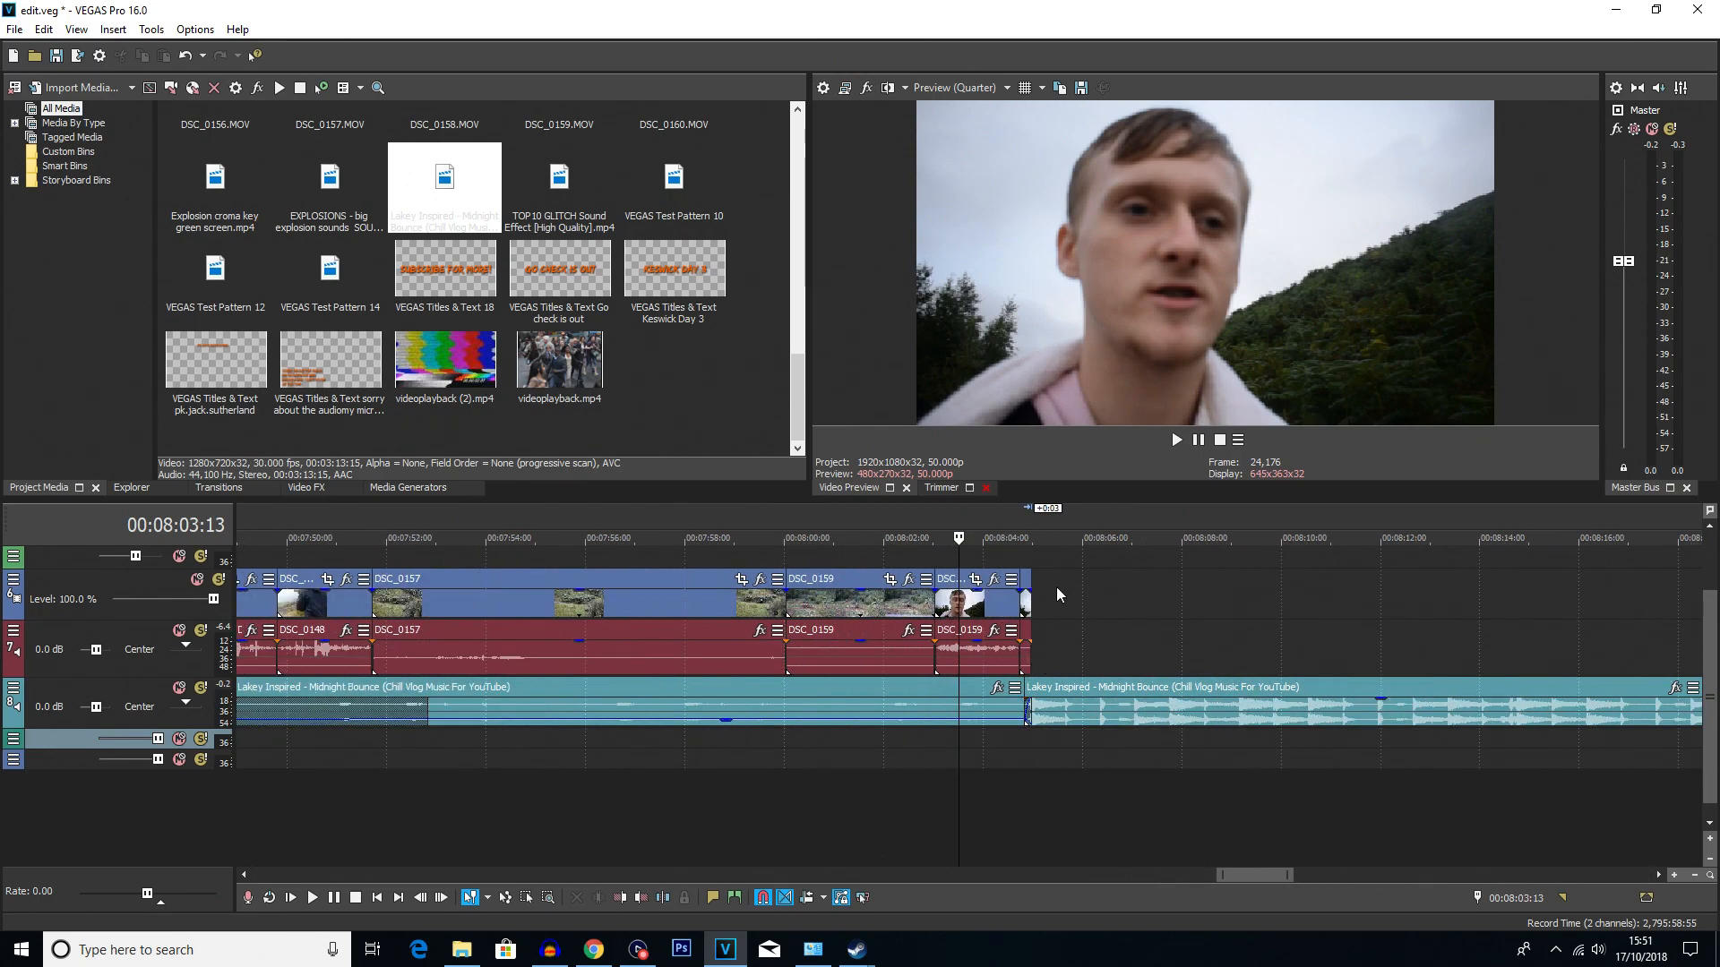
# - Copy the DSC_0157 clip with its audio and paste it after the end of the footage at about 00:08:06:19
pyautogui.click(1054, 589)
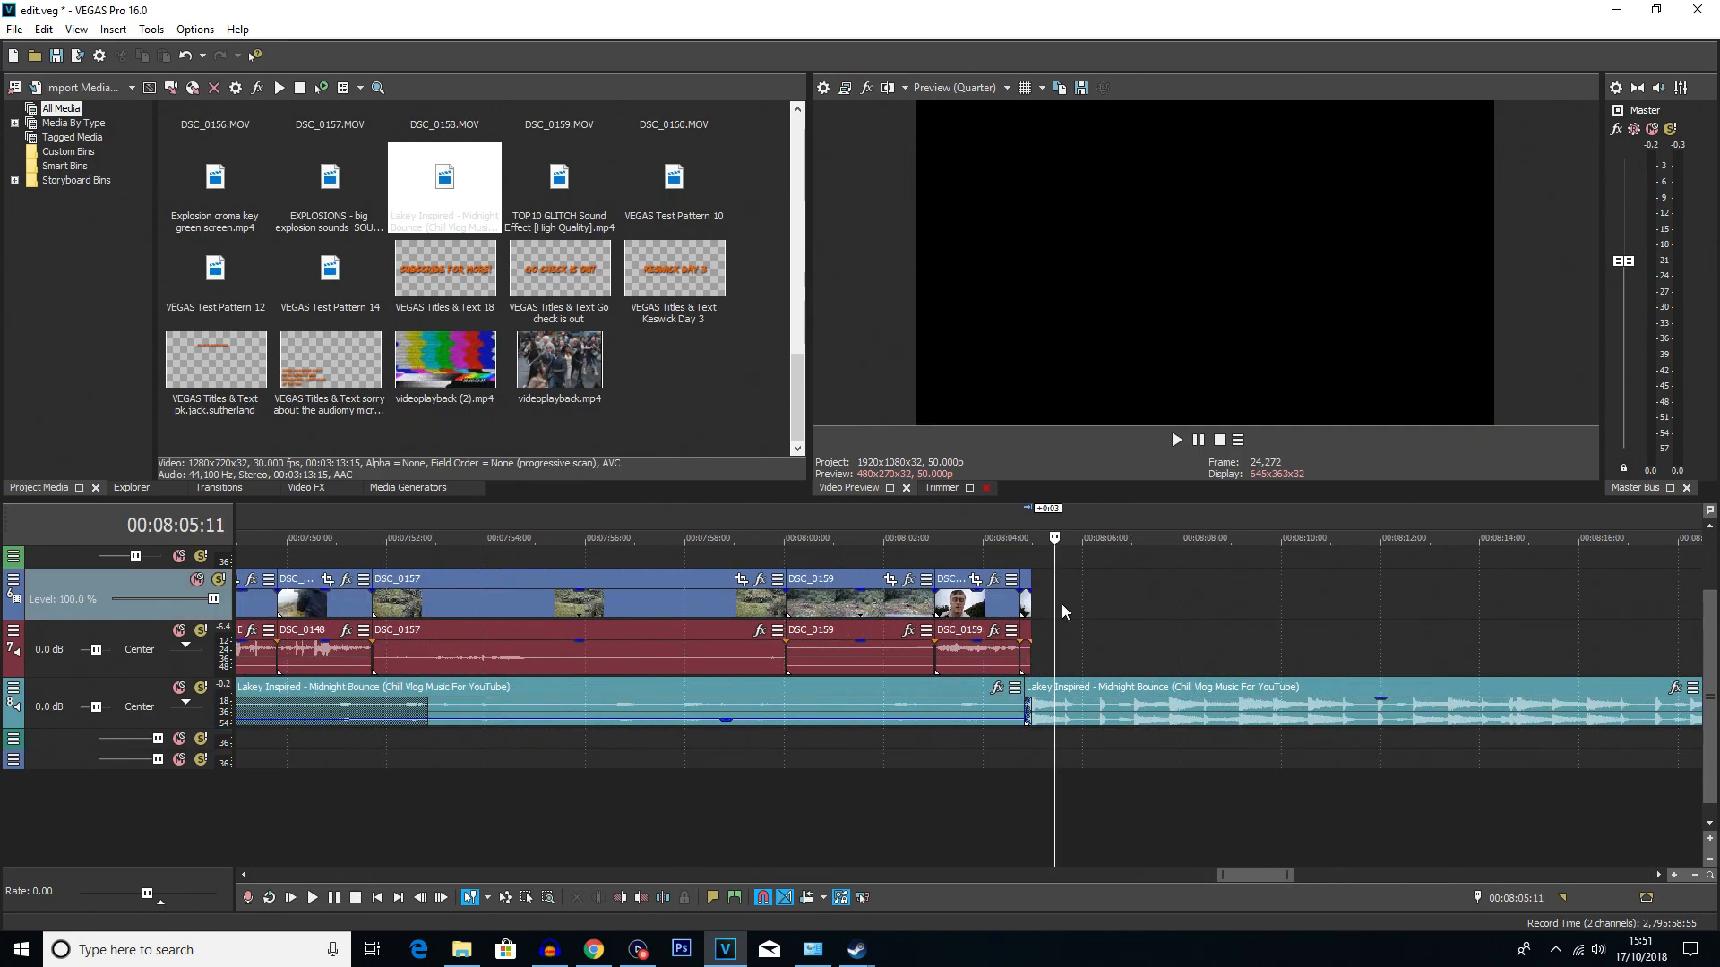
pyautogui.click(508, 610)
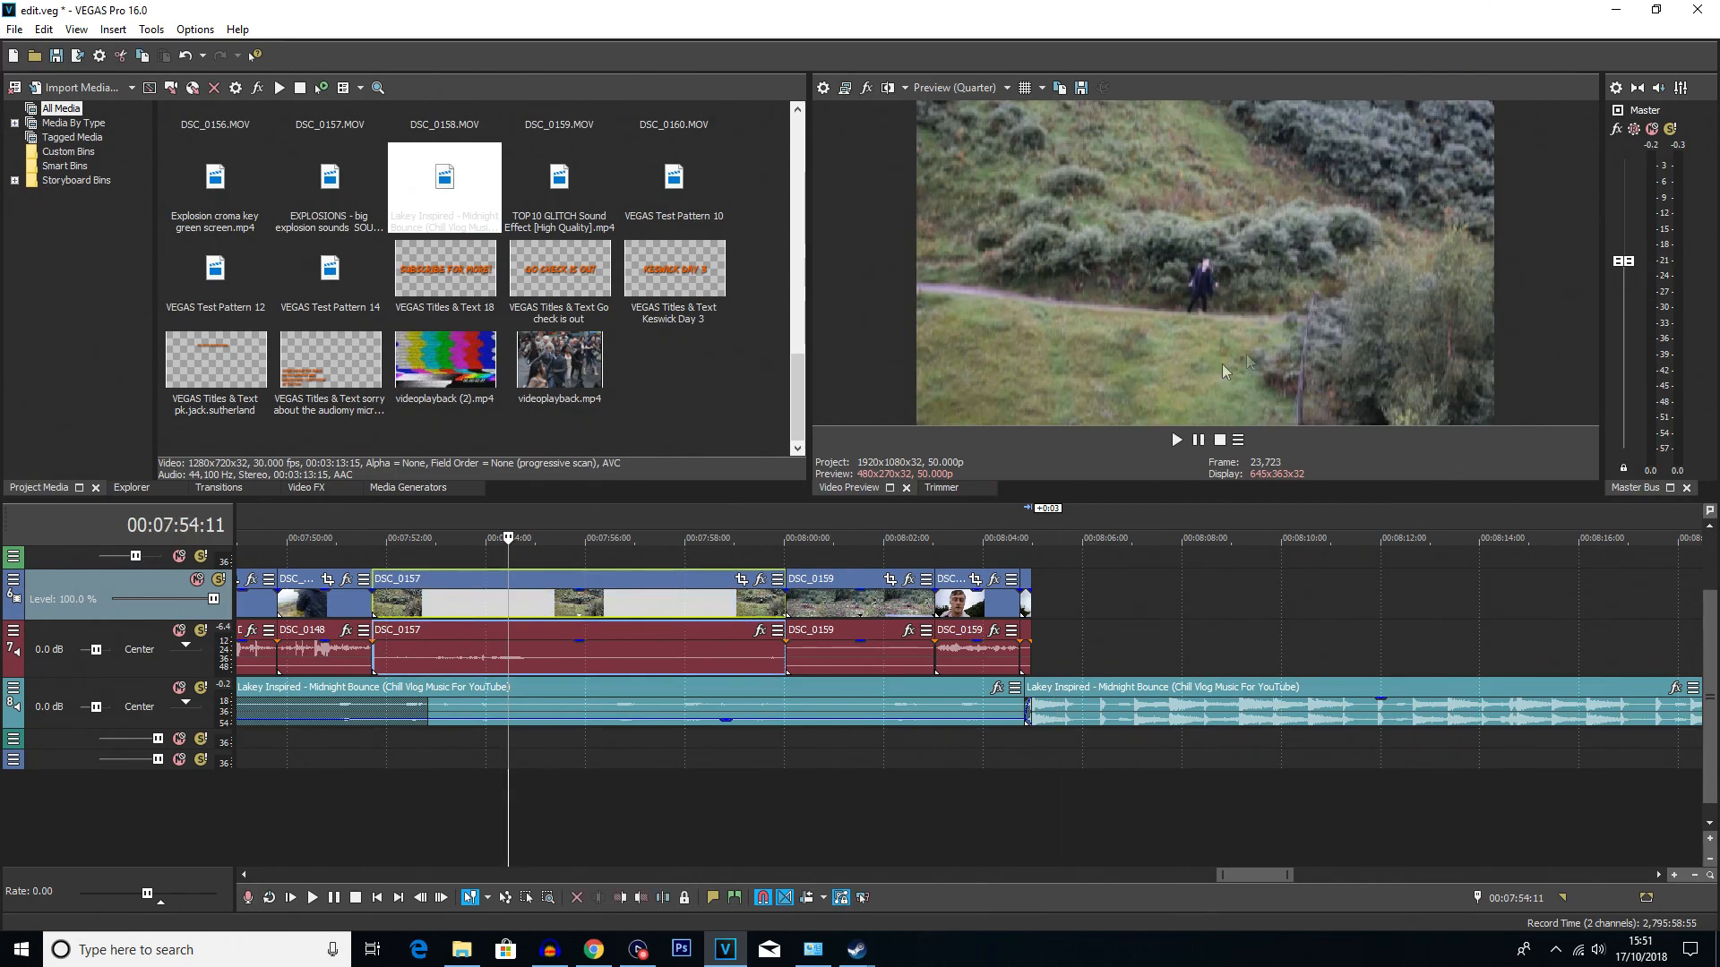
pyautogui.click(598, 610)
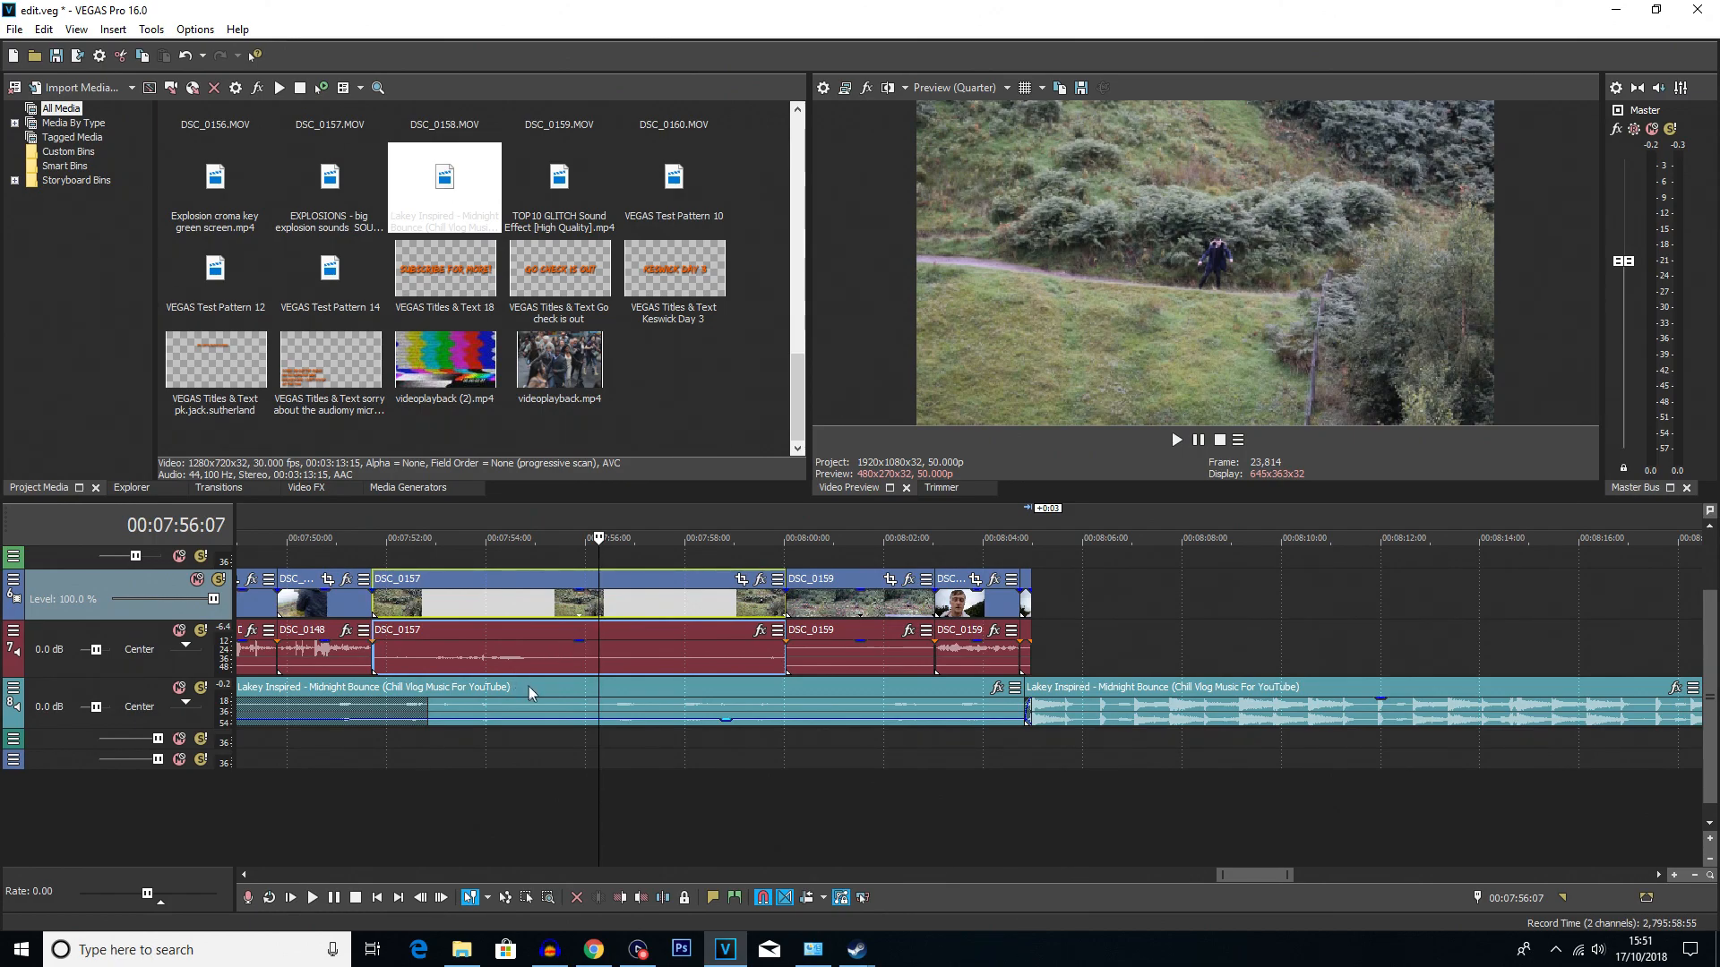
pyautogui.hotkey('ctrl', 'c')
pyautogui.click(1120, 593)
pyautogui.hotkey('ctrl', 'v')
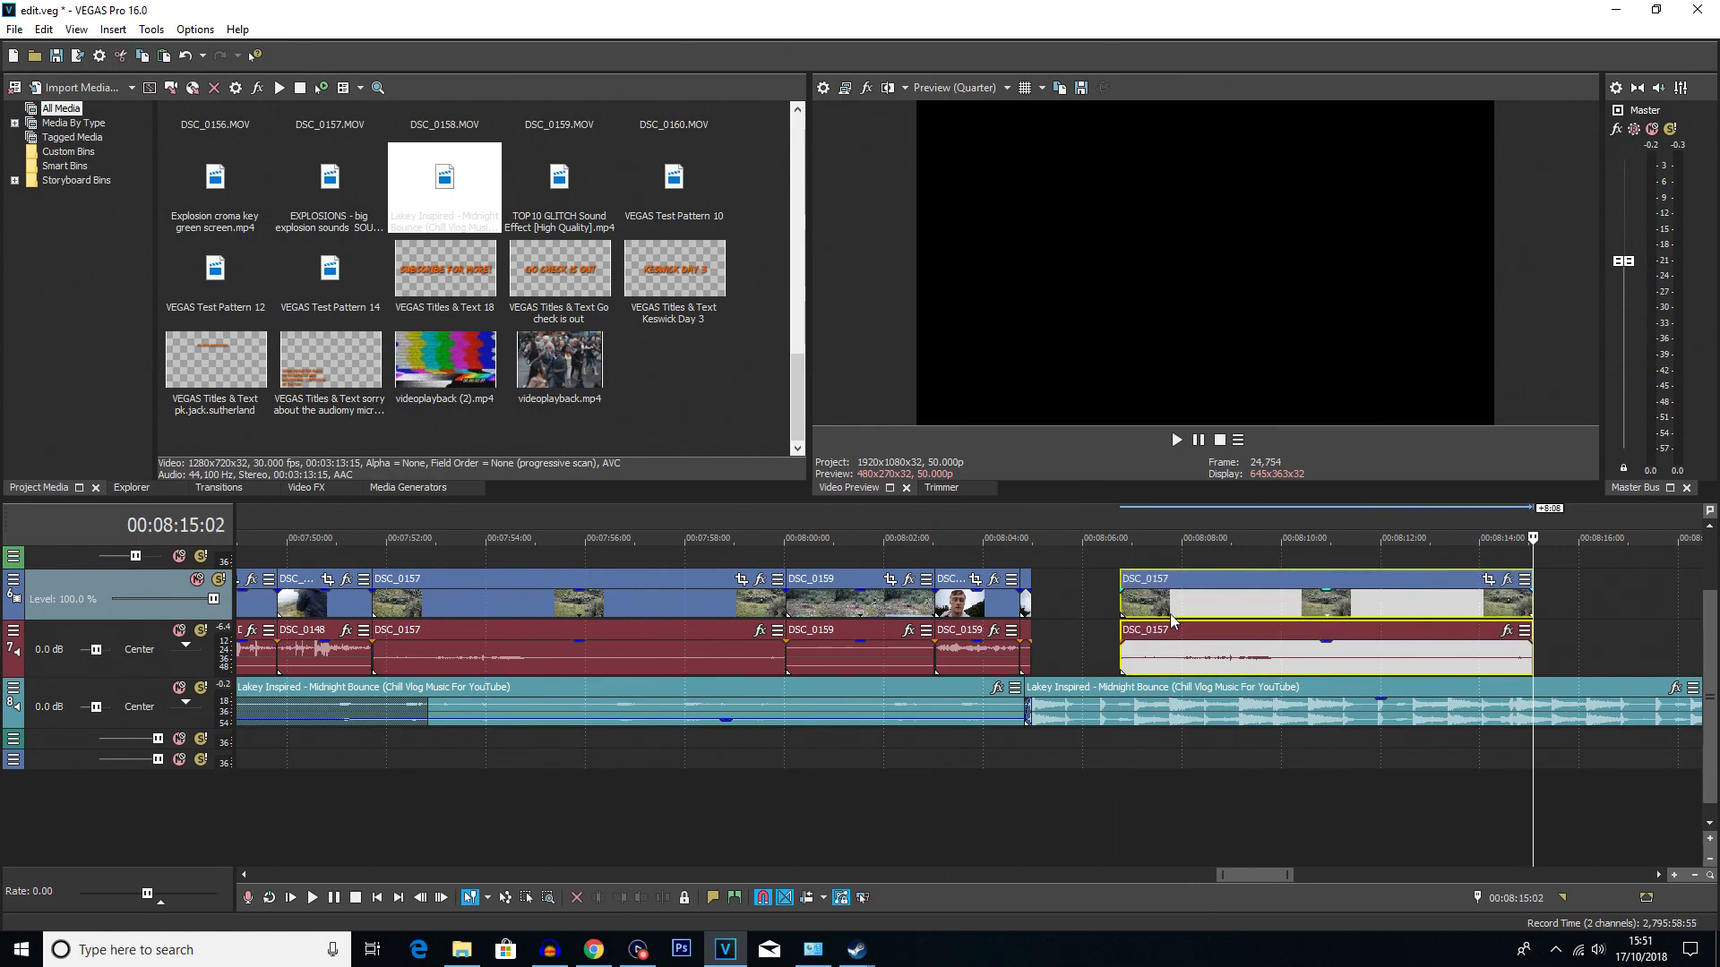
# - Delete only the audio part of the pasted DSC_0157 clip
pyautogui.click(1167, 614)
pyautogui.scroll(-5, 1055, 599)
pyautogui.scroll(4, 1055, 589)
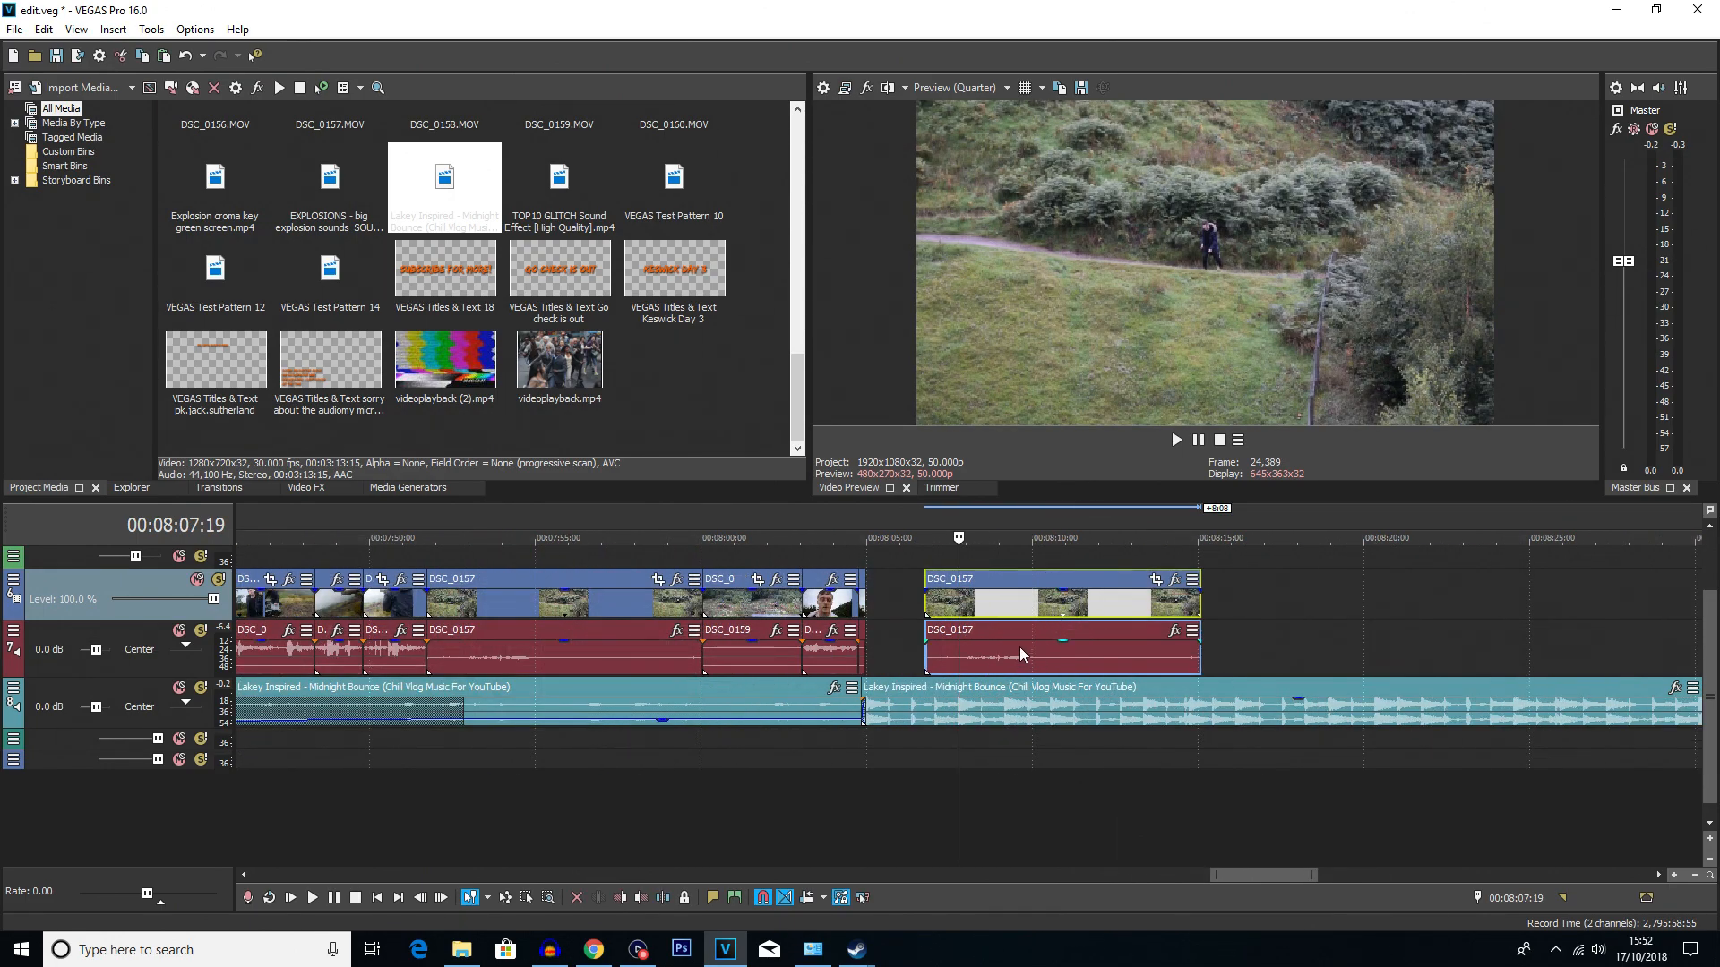
pyautogui.click(1000, 658)
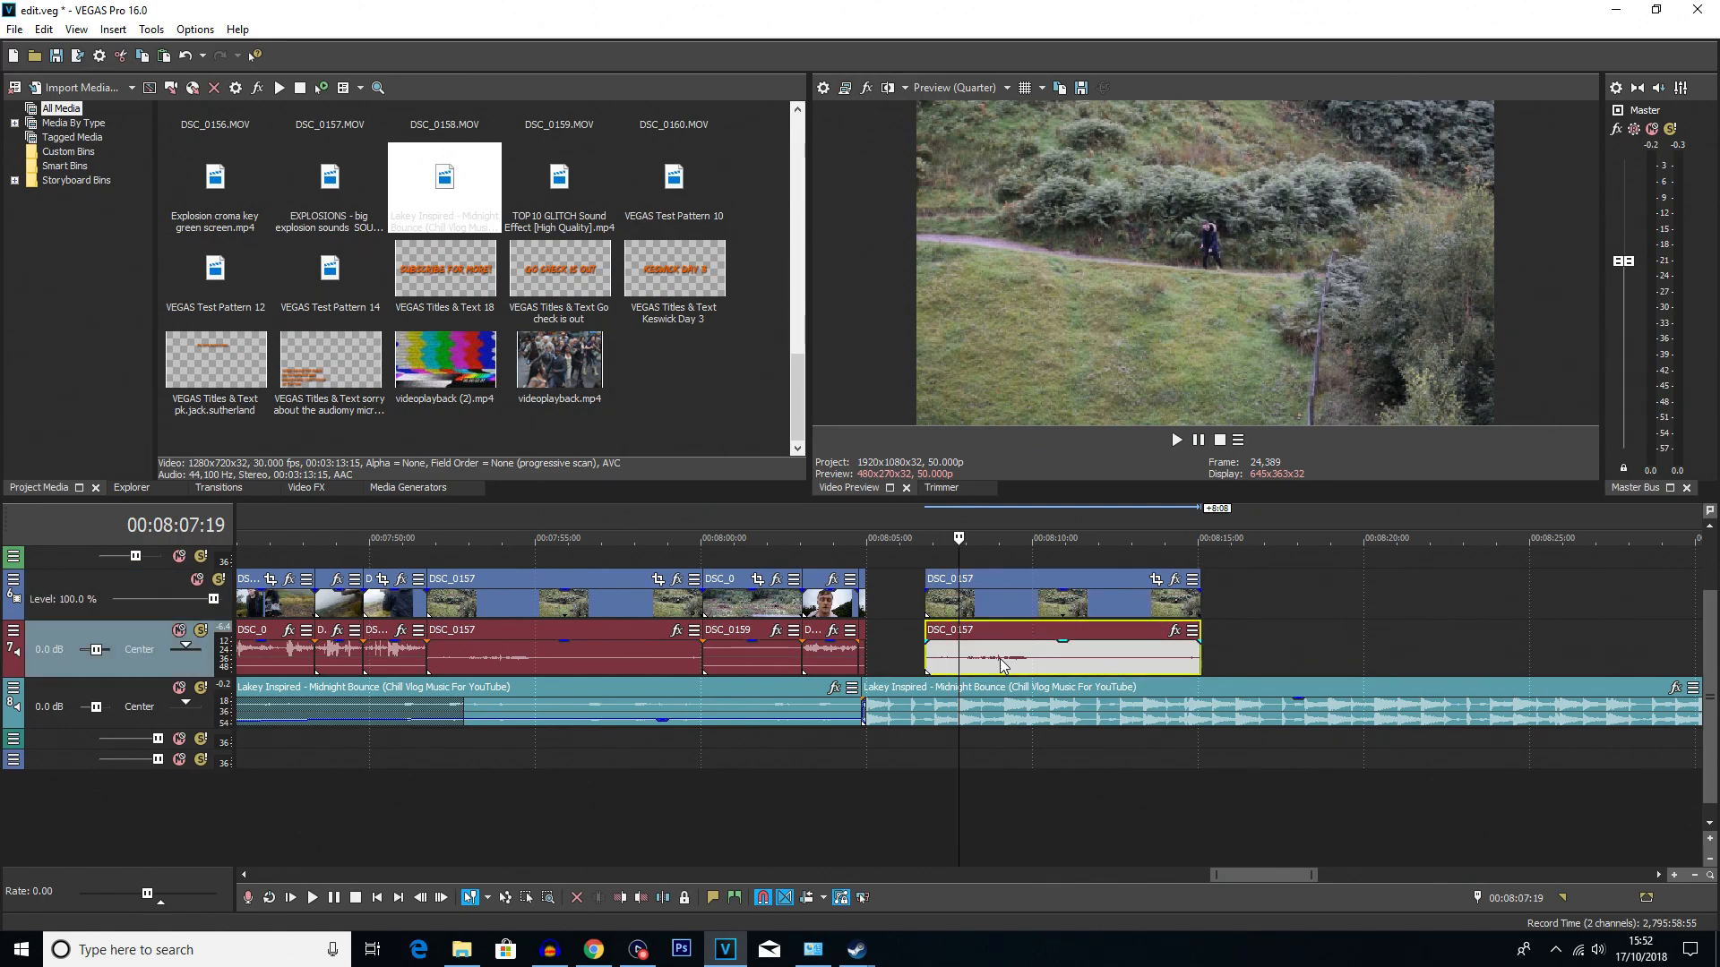
pyautogui.press('Delete')
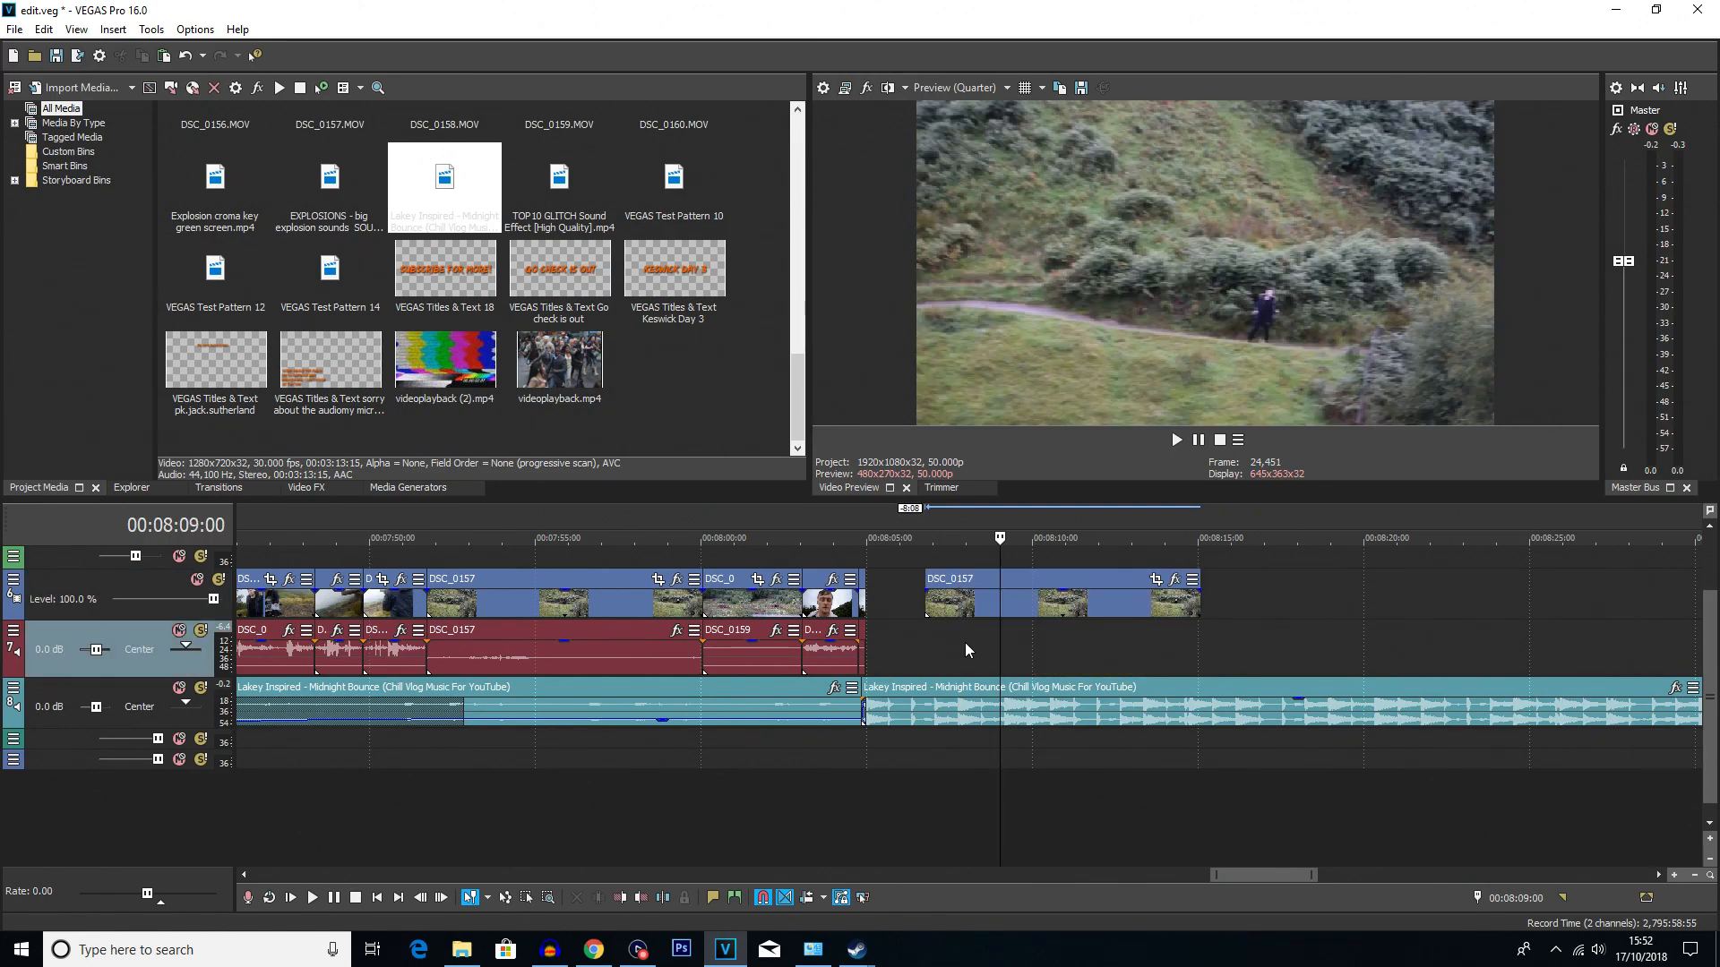
# - Move the pasted DSC_0157 video clip back against the end of the footage at 00:08:04:24
pyautogui.click(926, 640)
pyautogui.scroll(5, 931, 638)
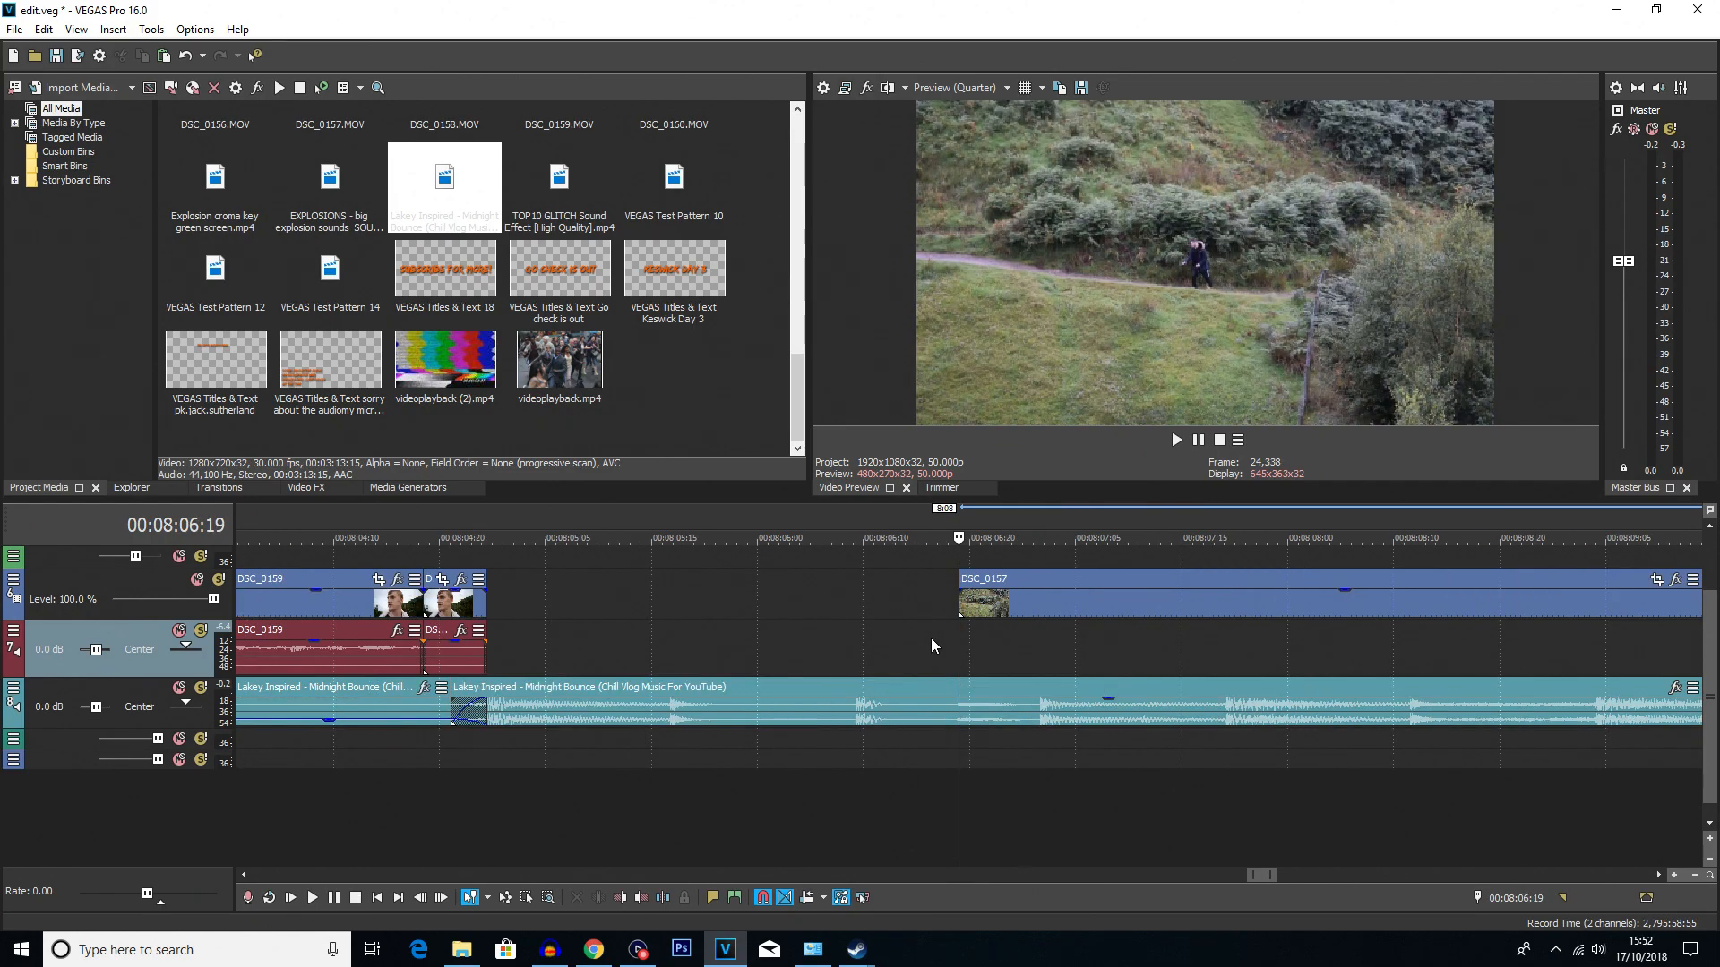
pyautogui.scroll(-5, 965, 625)
pyautogui.moveTo(979, 609); pyautogui.dragTo(748, 601)
pyautogui.click(723, 605)
pyautogui.scroll(4, 769, 623)
pyautogui.scroll(5, 819, 630)
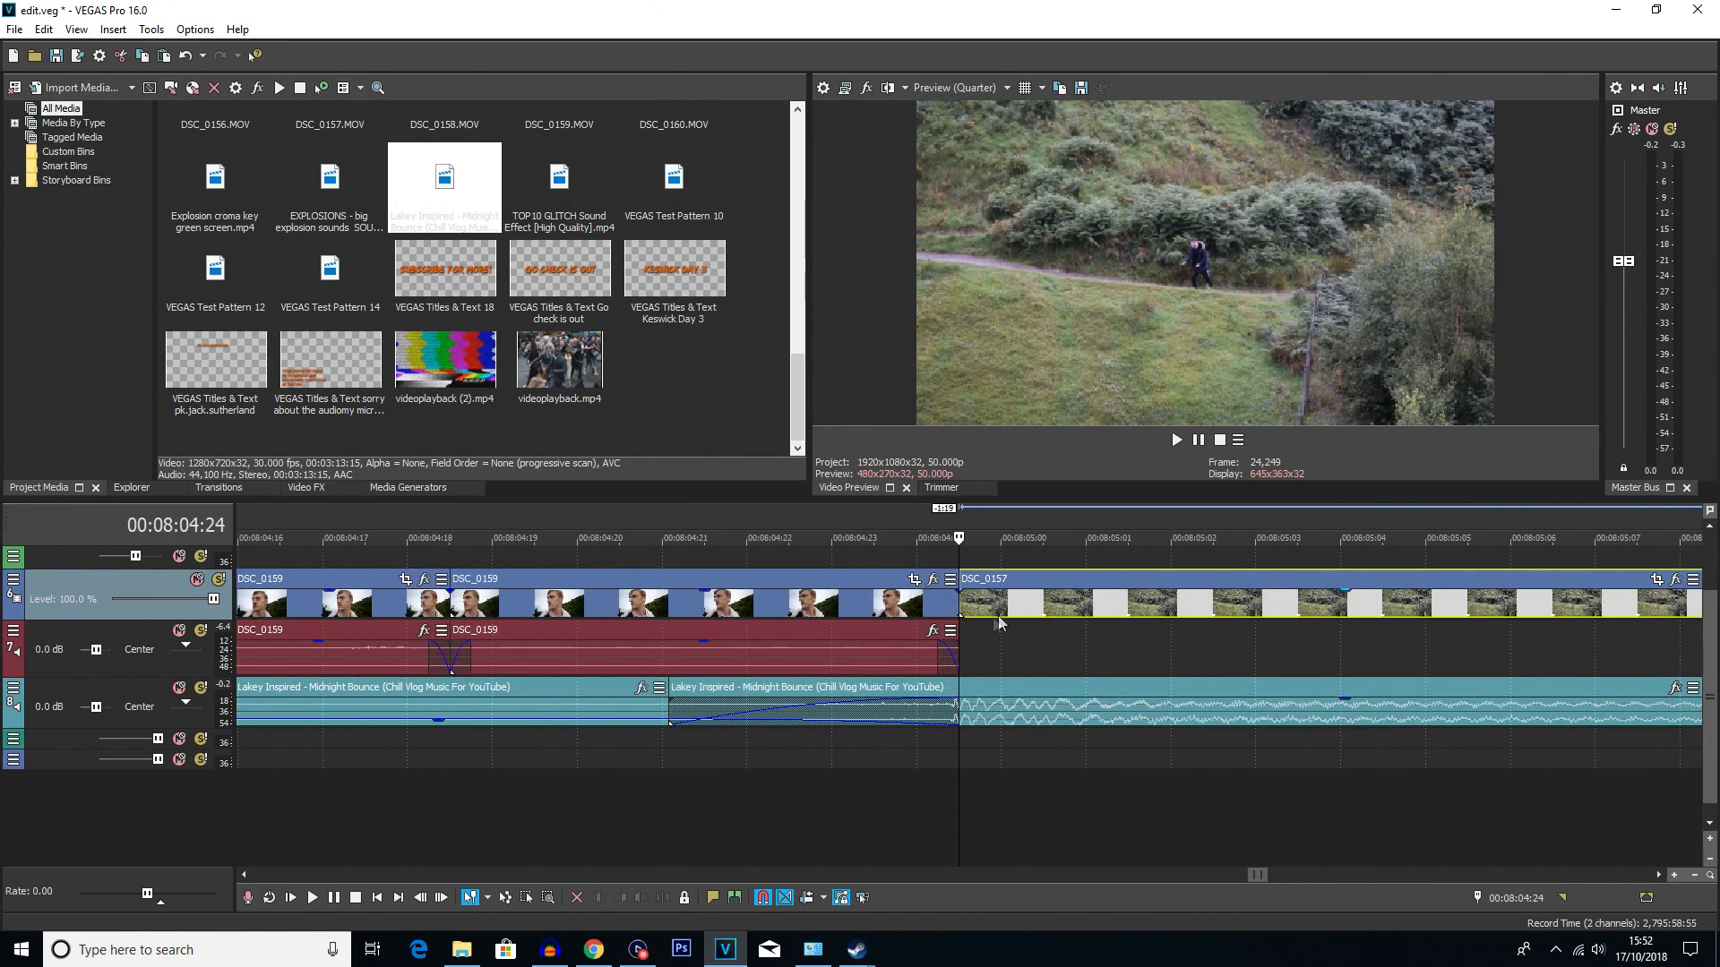
# - Overlap the DSC_0157 copy with the preceding DSC_0159 clip to make a 2-frame crossfade
pyautogui.scroll(-8, 1011, 618)
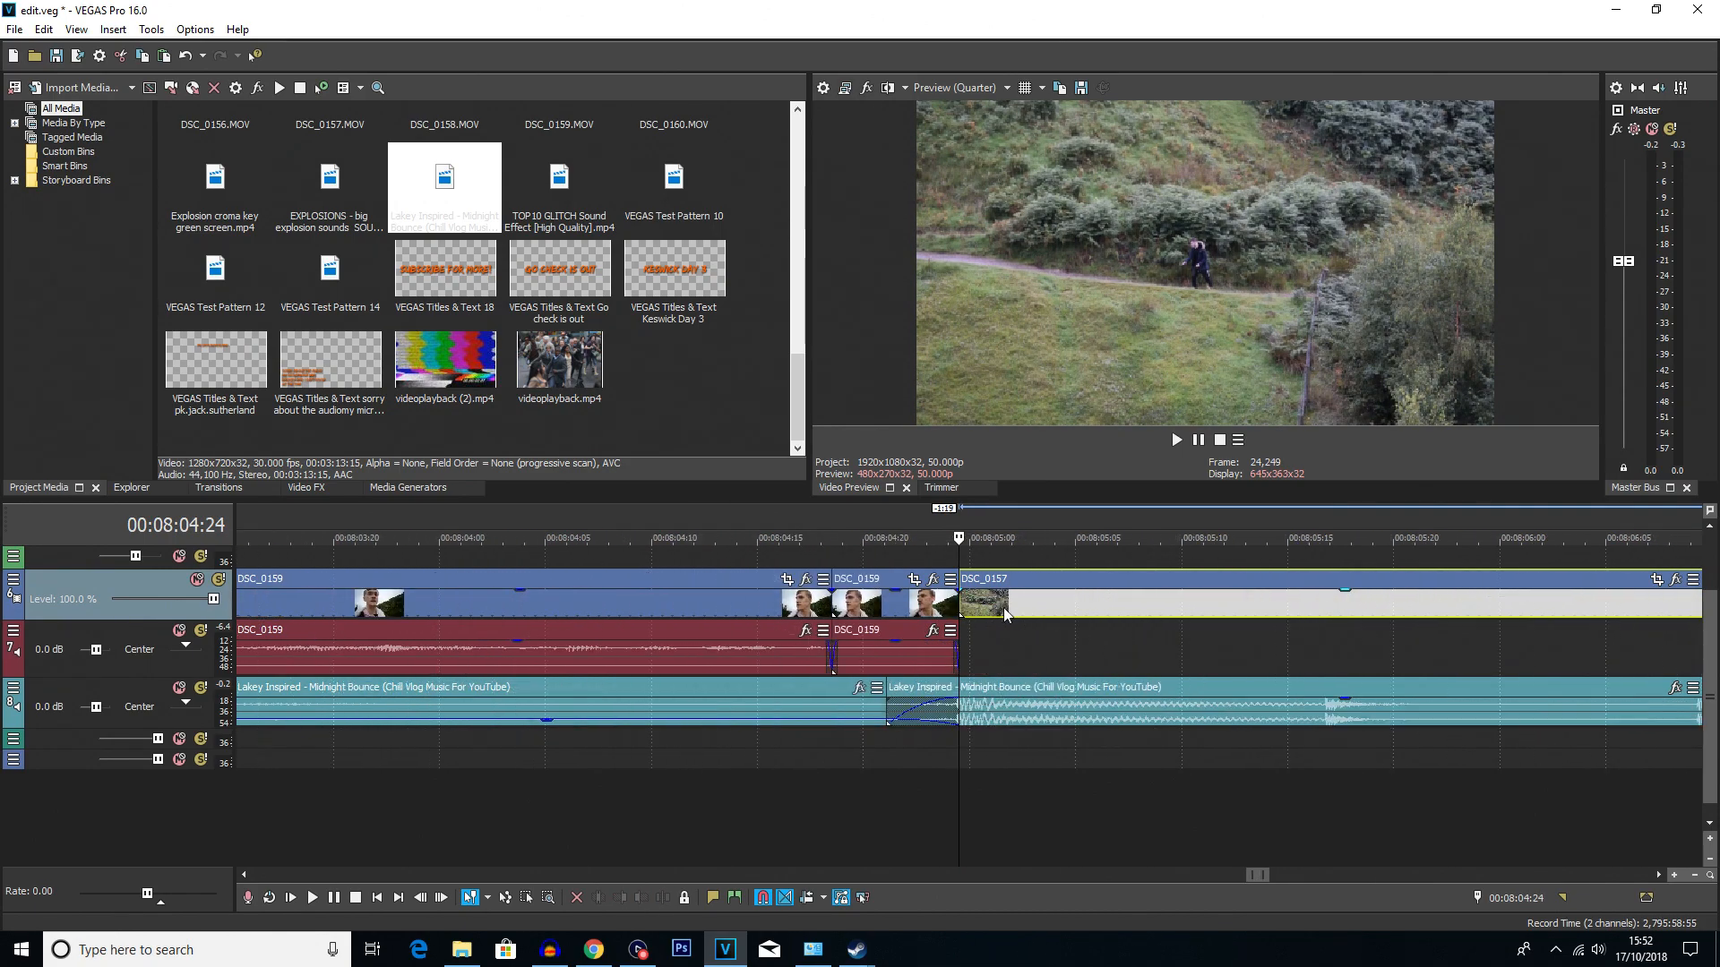
pyautogui.scroll(4, 968, 683)
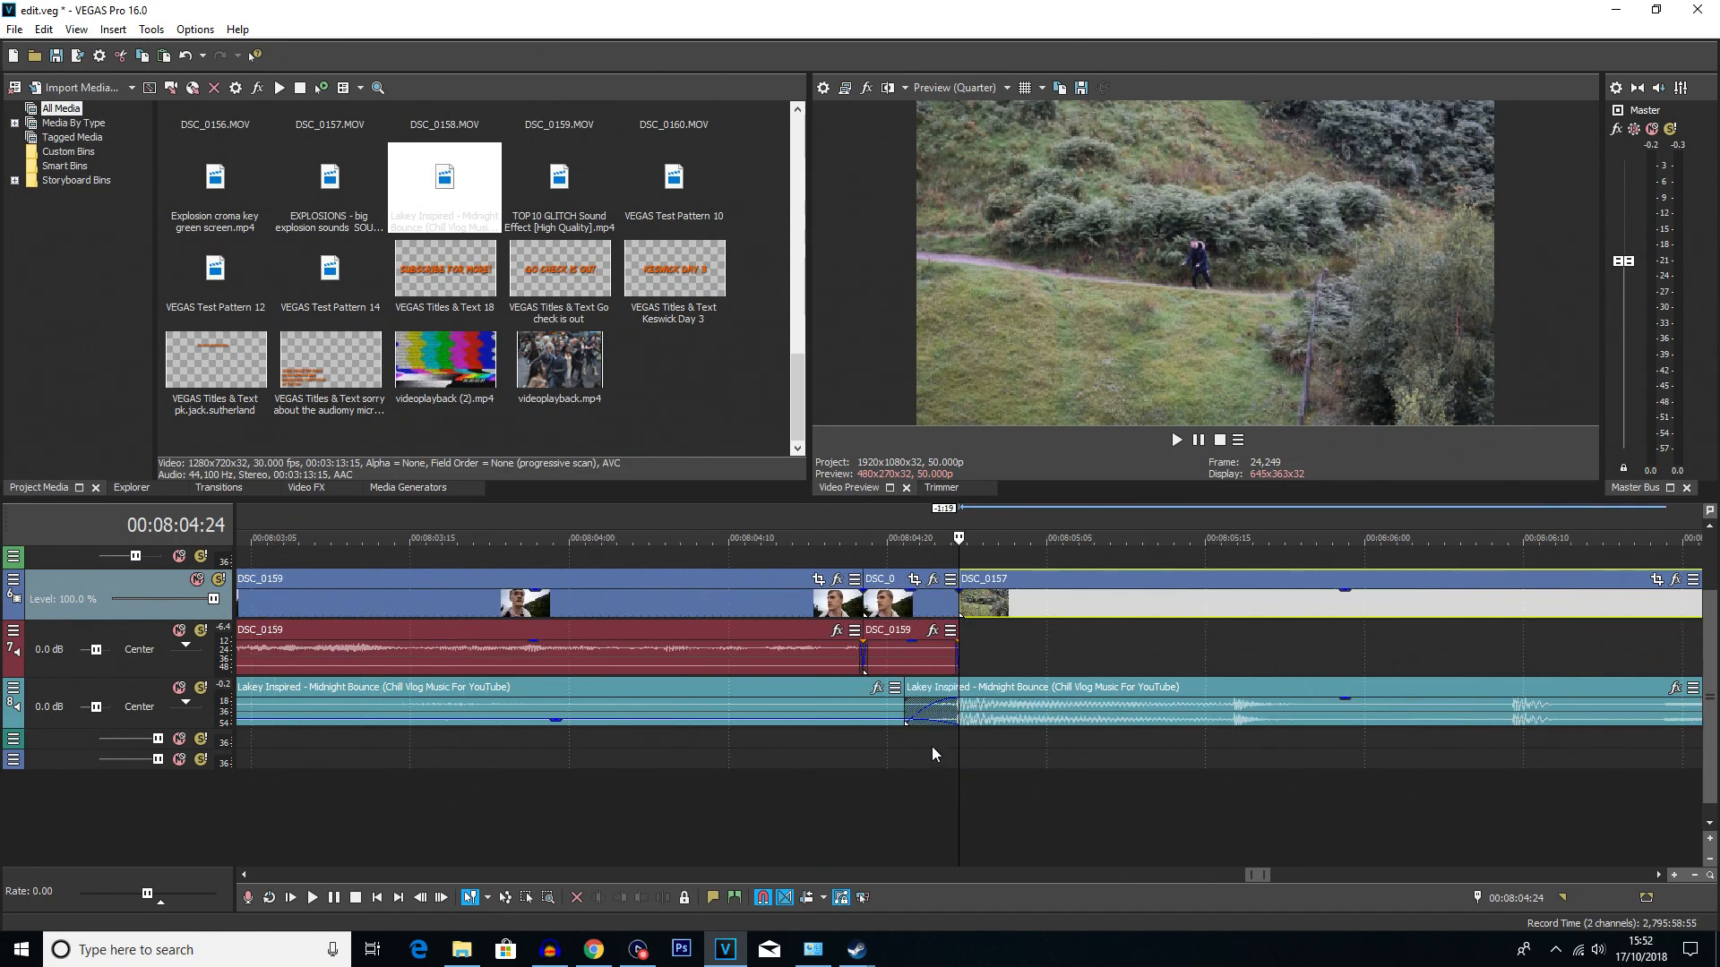
pyautogui.scroll(3, 957, 716)
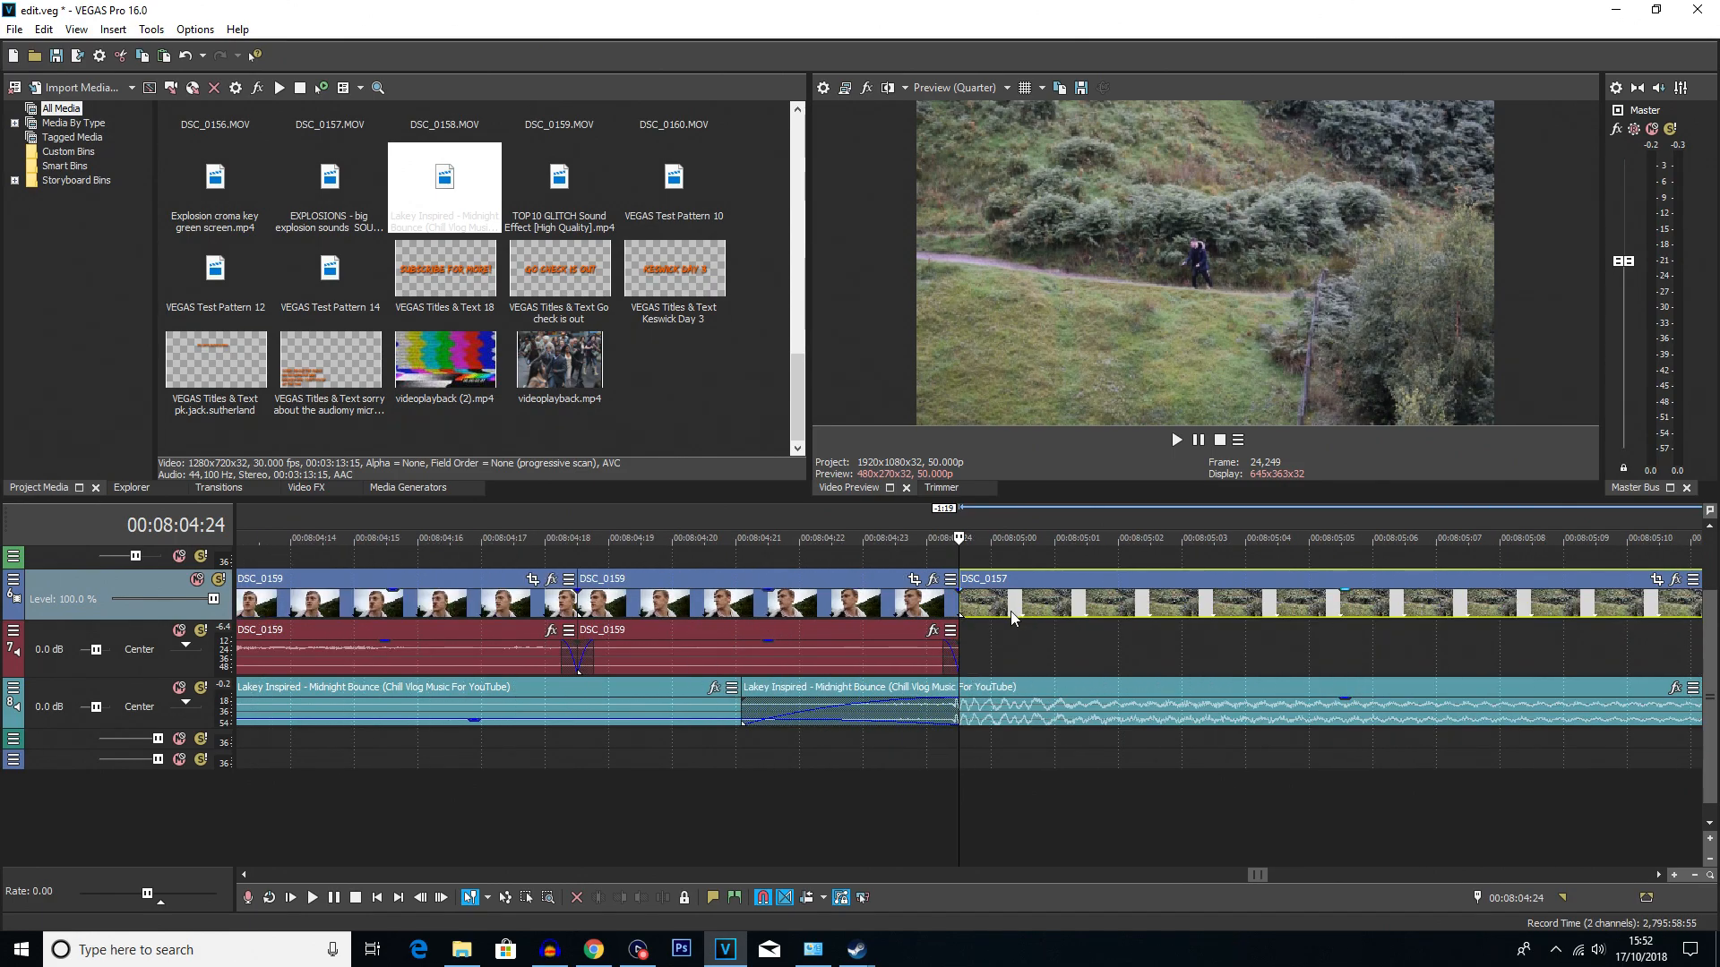
pyautogui.click(1212, 602)
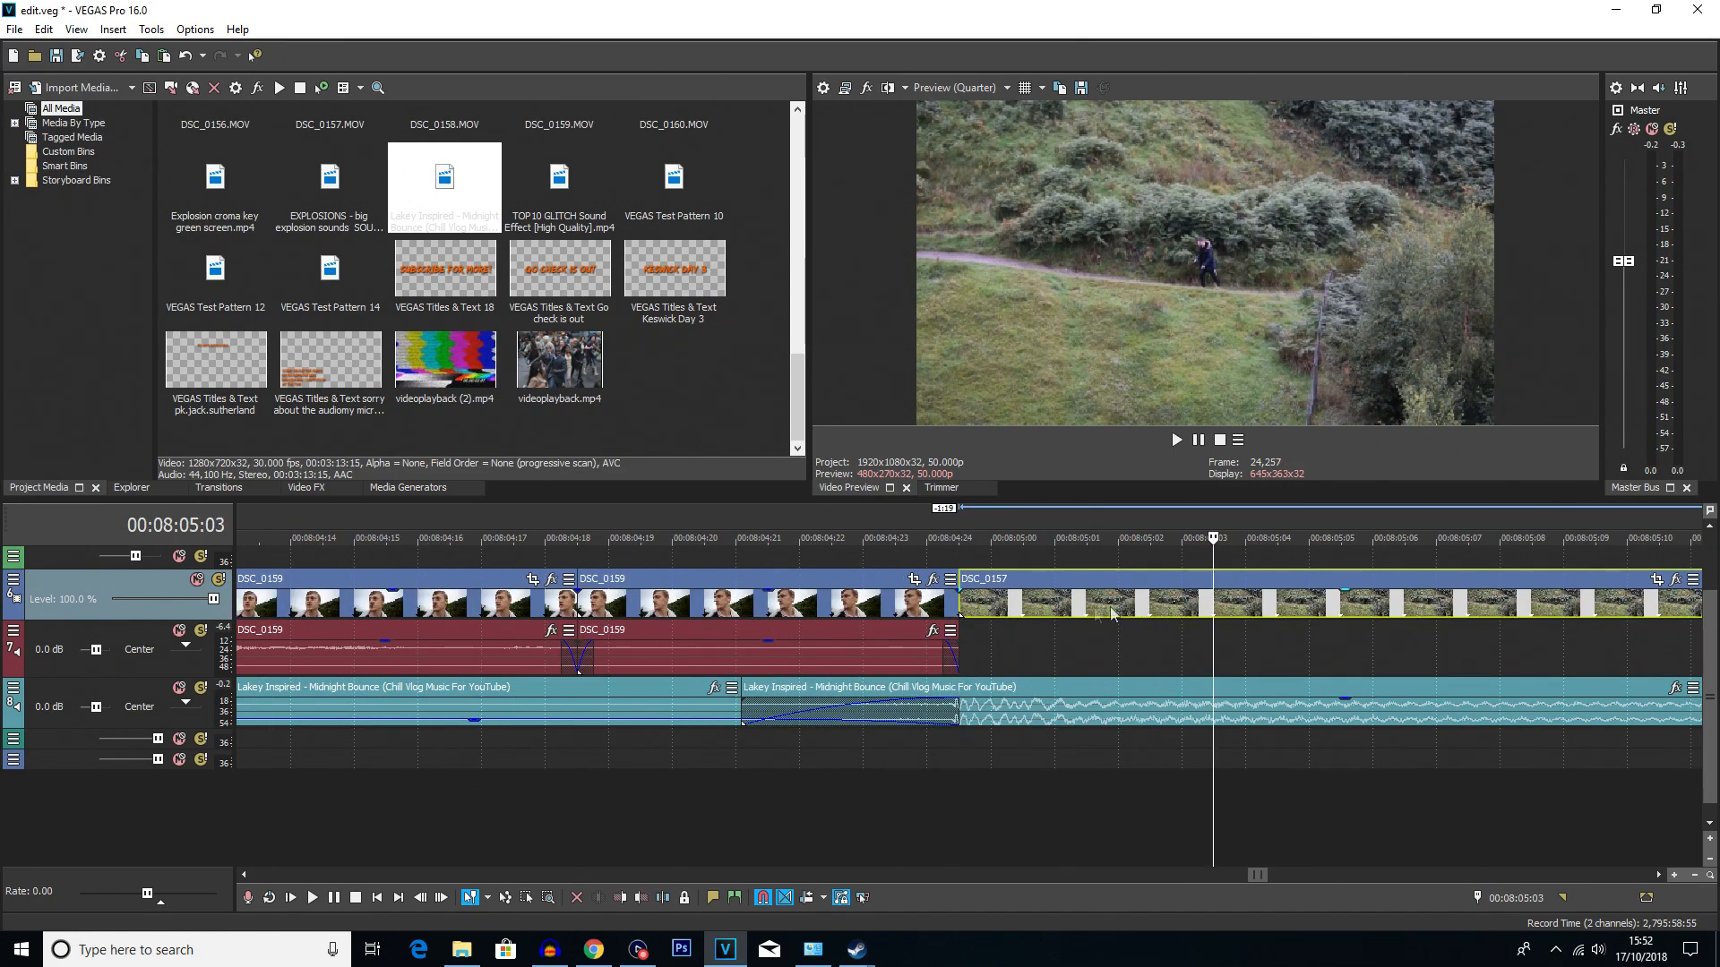
pyautogui.click(967, 601)
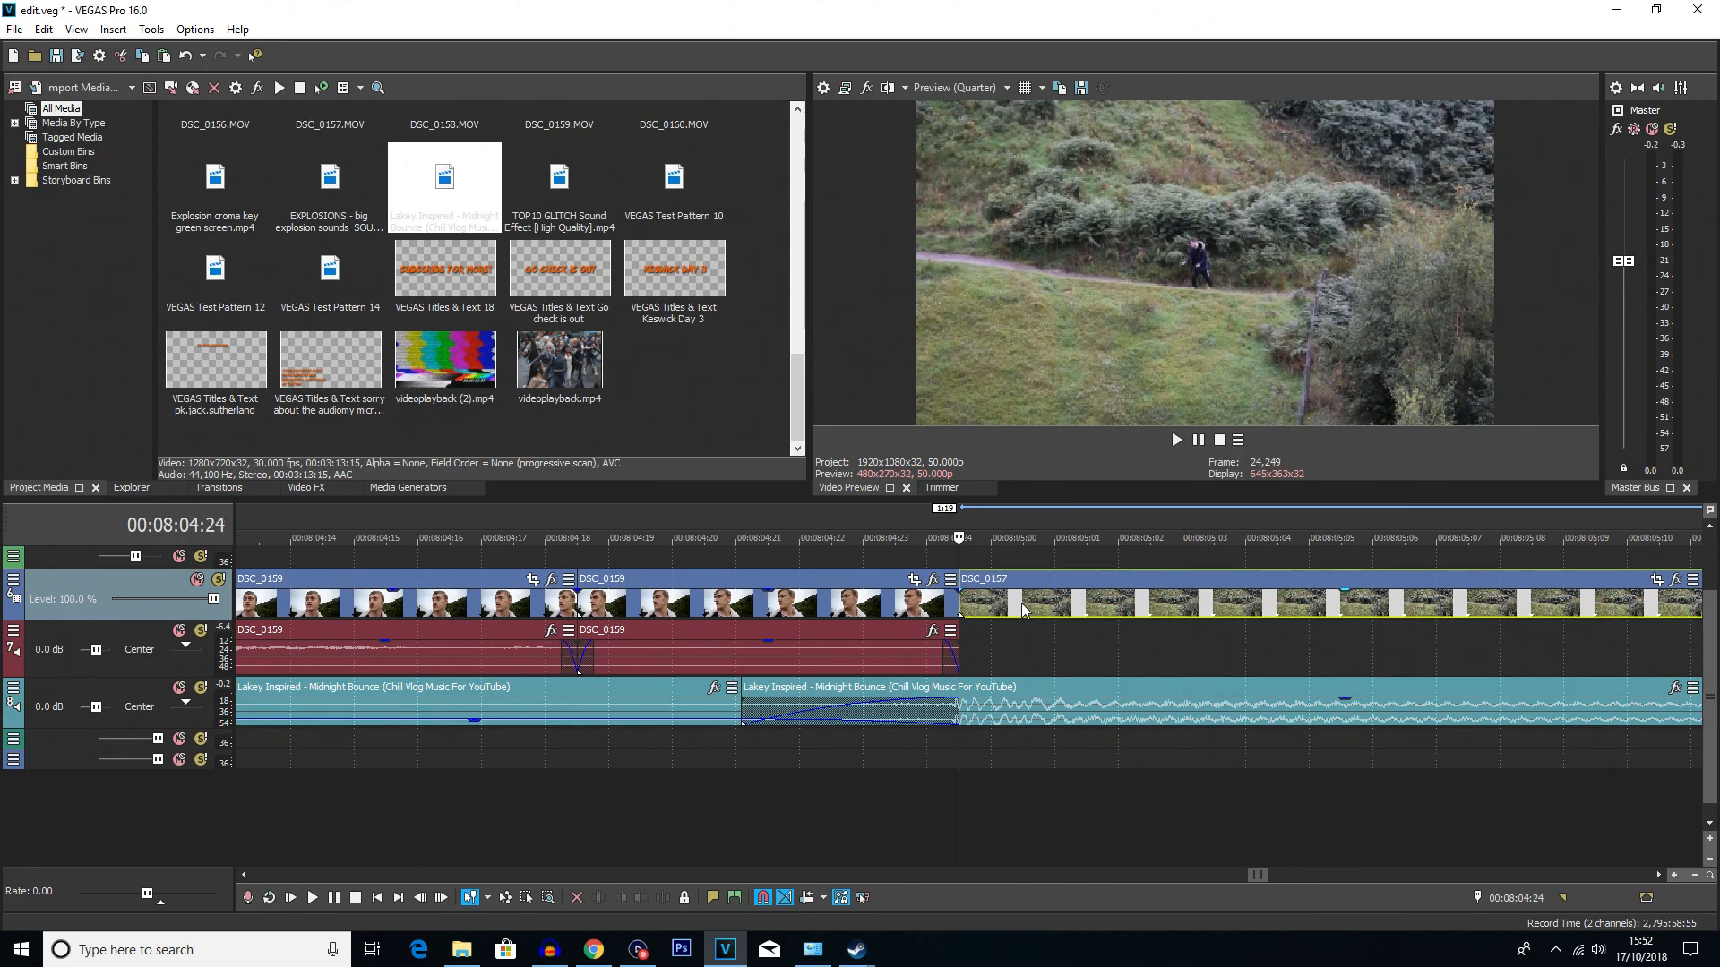
pyautogui.moveTo(1129, 602); pyautogui.dragTo(997, 605)
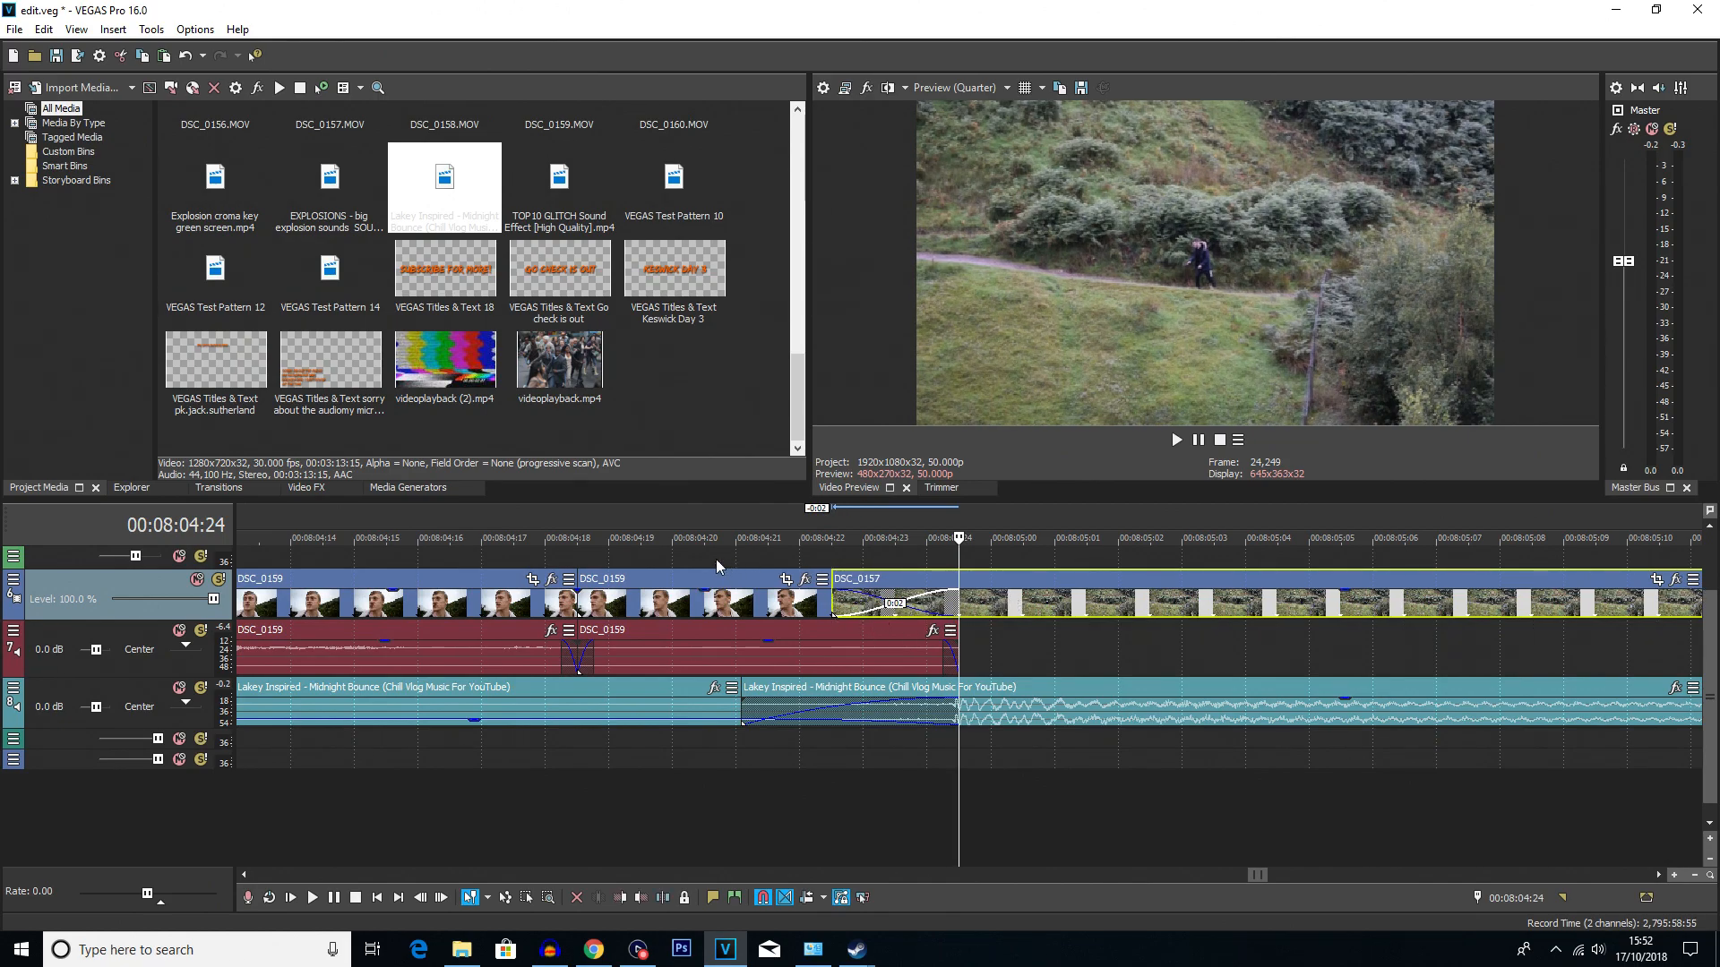
# - Preview from 00:08:04:20 and examine how the new video cut lines up with the music transition at 00:08:04:24
pyautogui.click(716, 561)
pyautogui.press('space')
pyautogui.press('space')
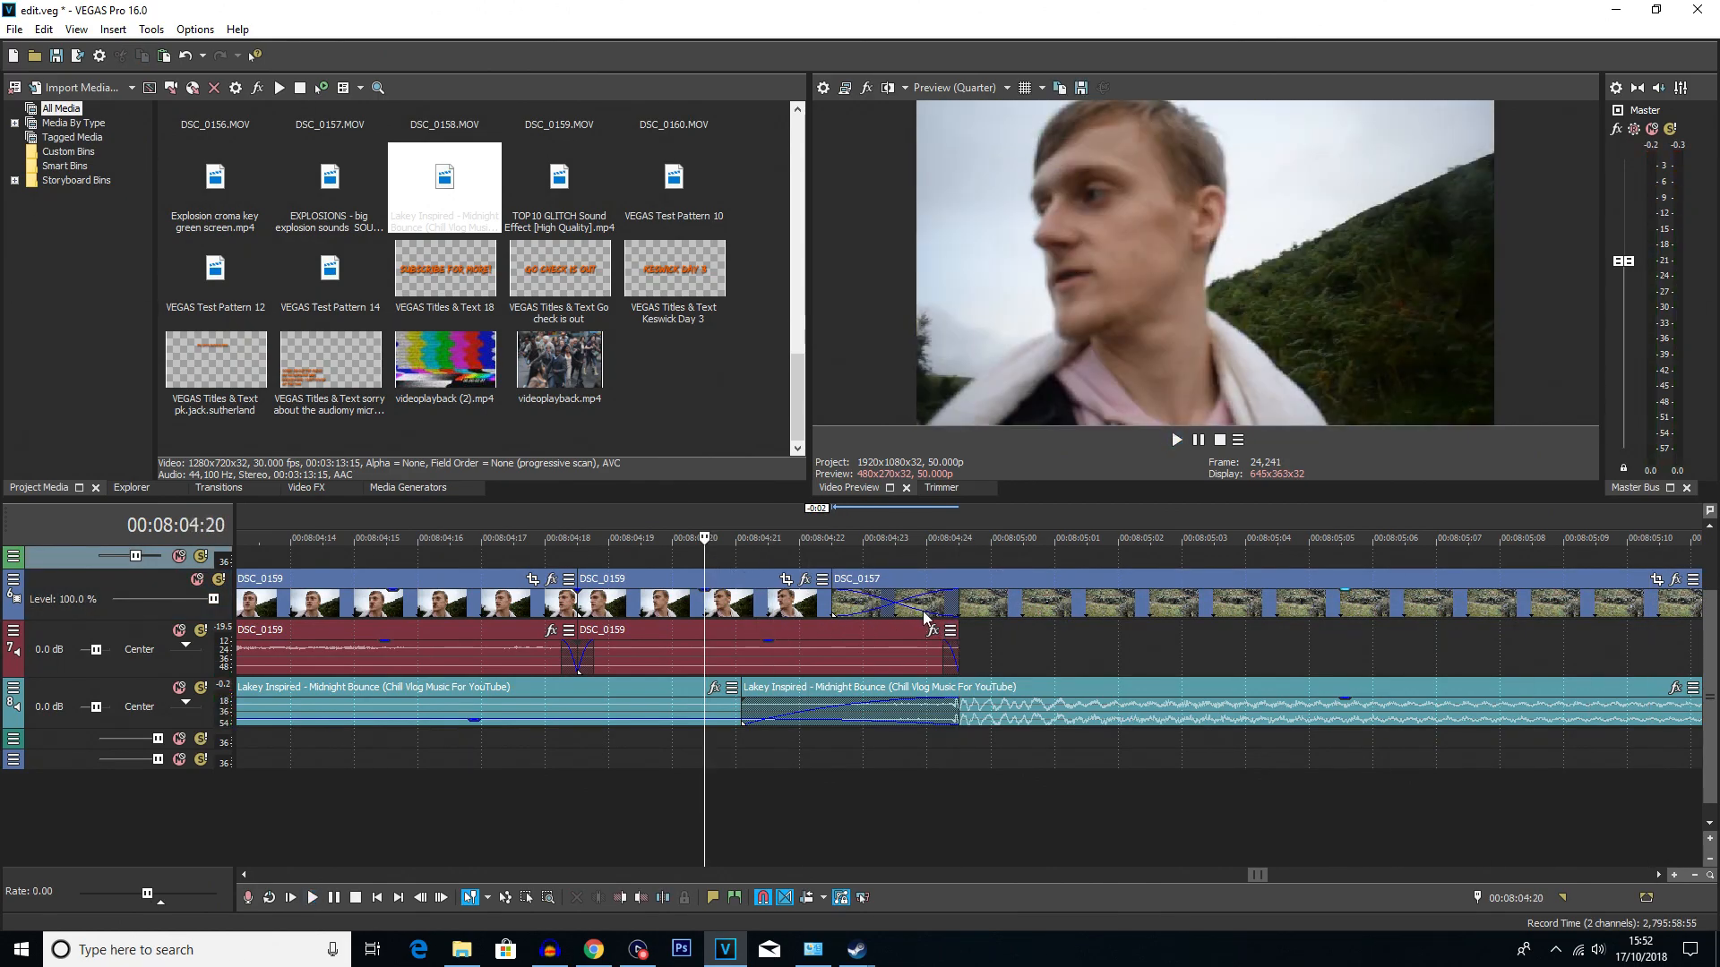
pyautogui.scroll(-10, 931, 618)
pyautogui.scroll(-6, 951, 638)
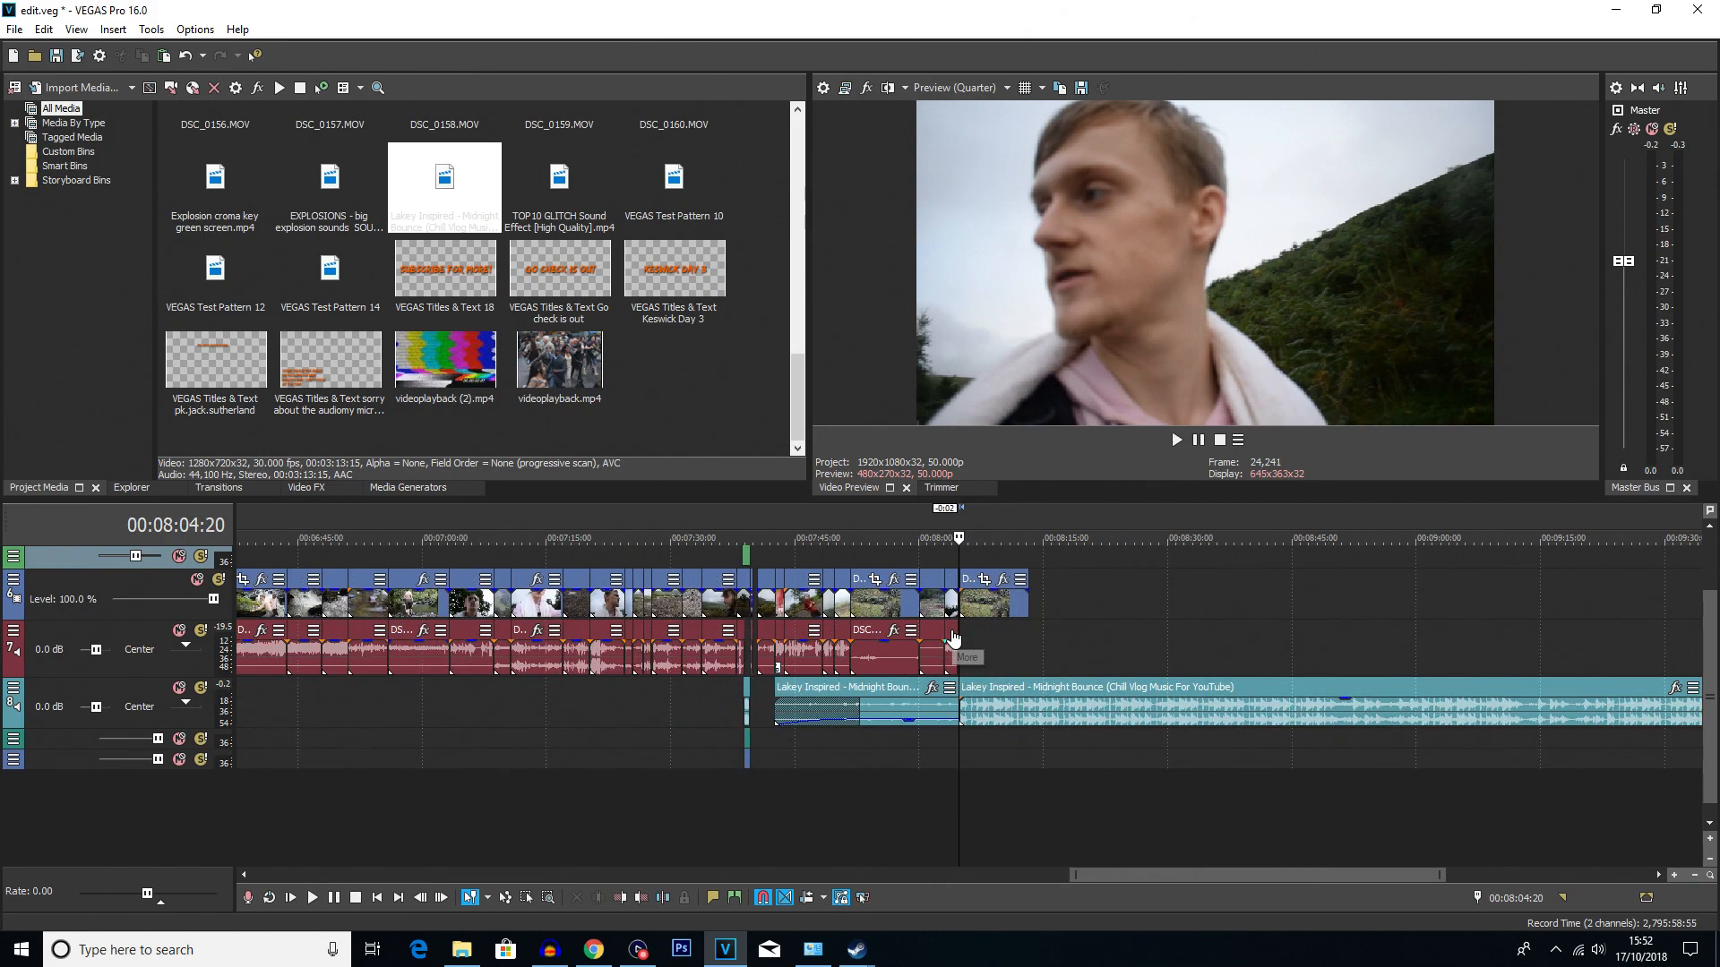
pyautogui.click(968, 642)
pyautogui.scroll(7, 1005, 641)
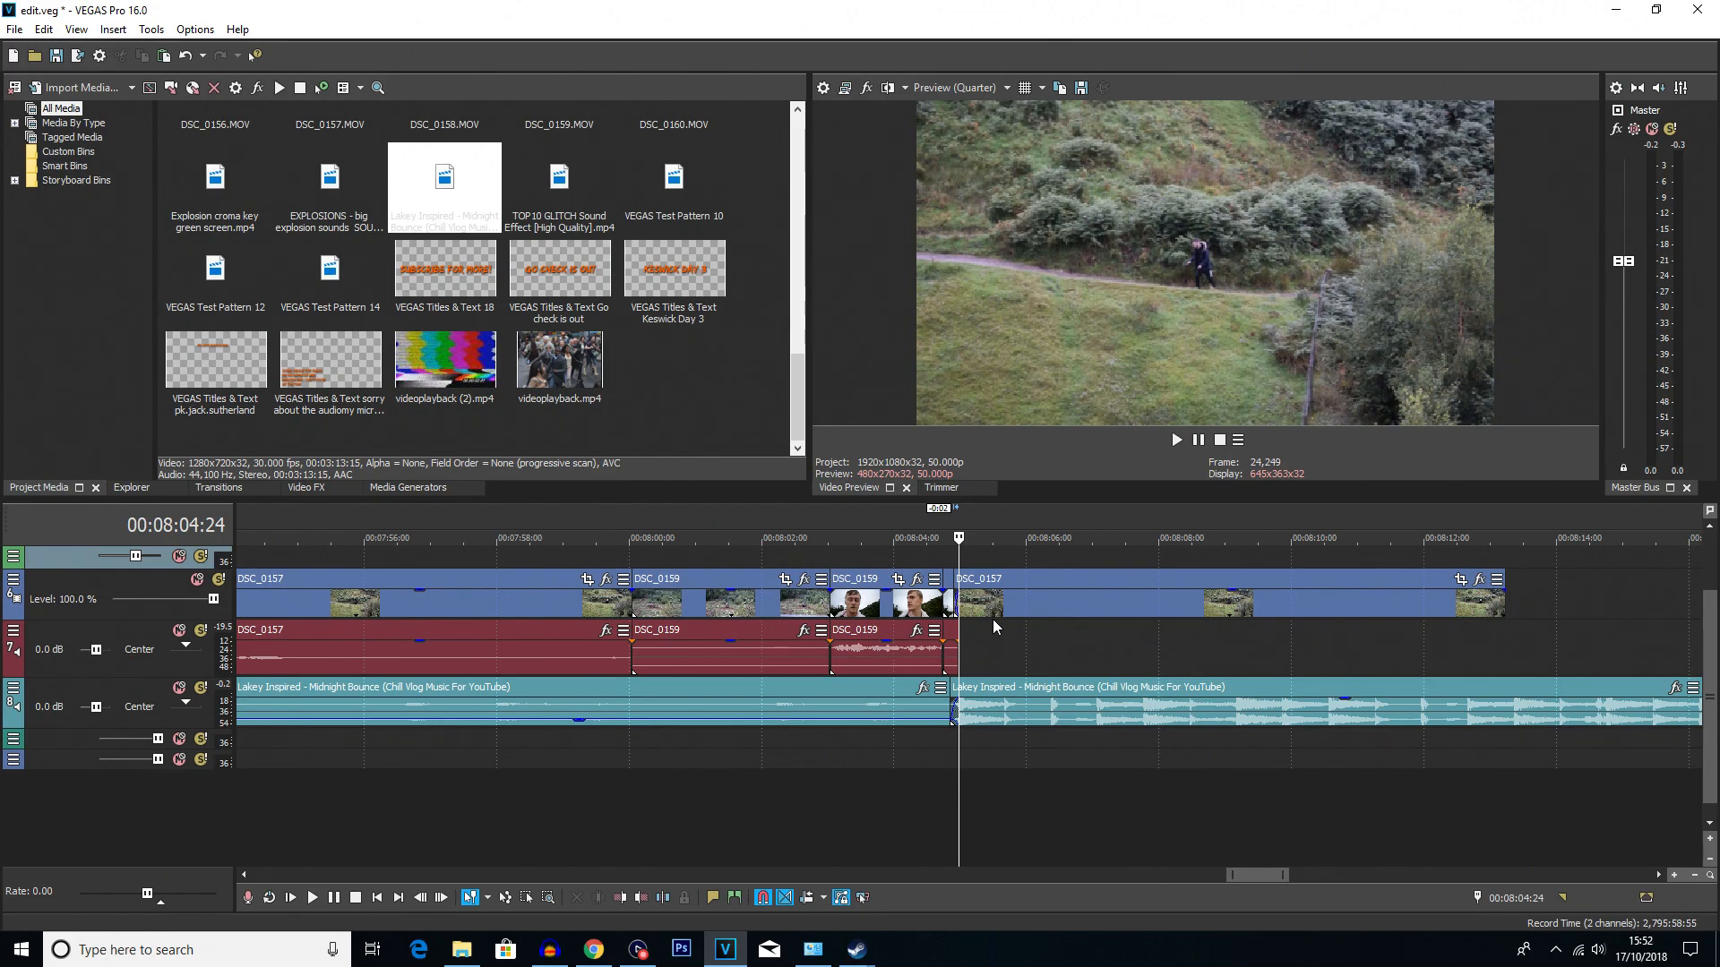
pyautogui.scroll(10, 990, 618)
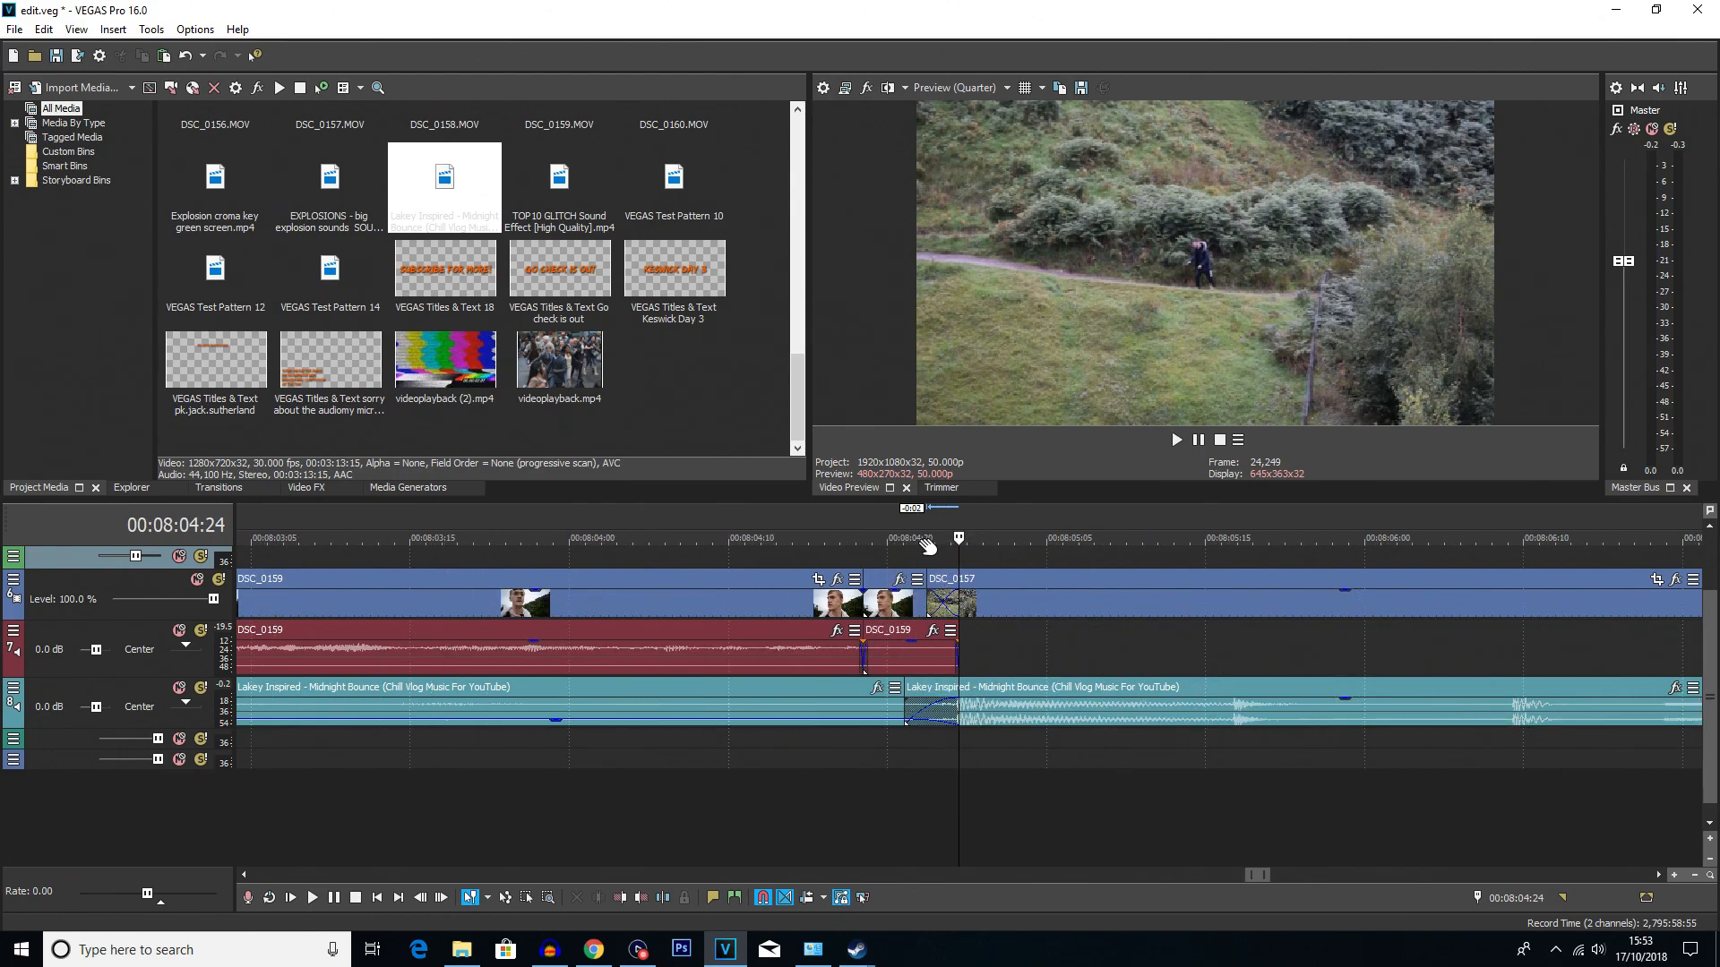
pyautogui.scroll(-10, 942, 548)
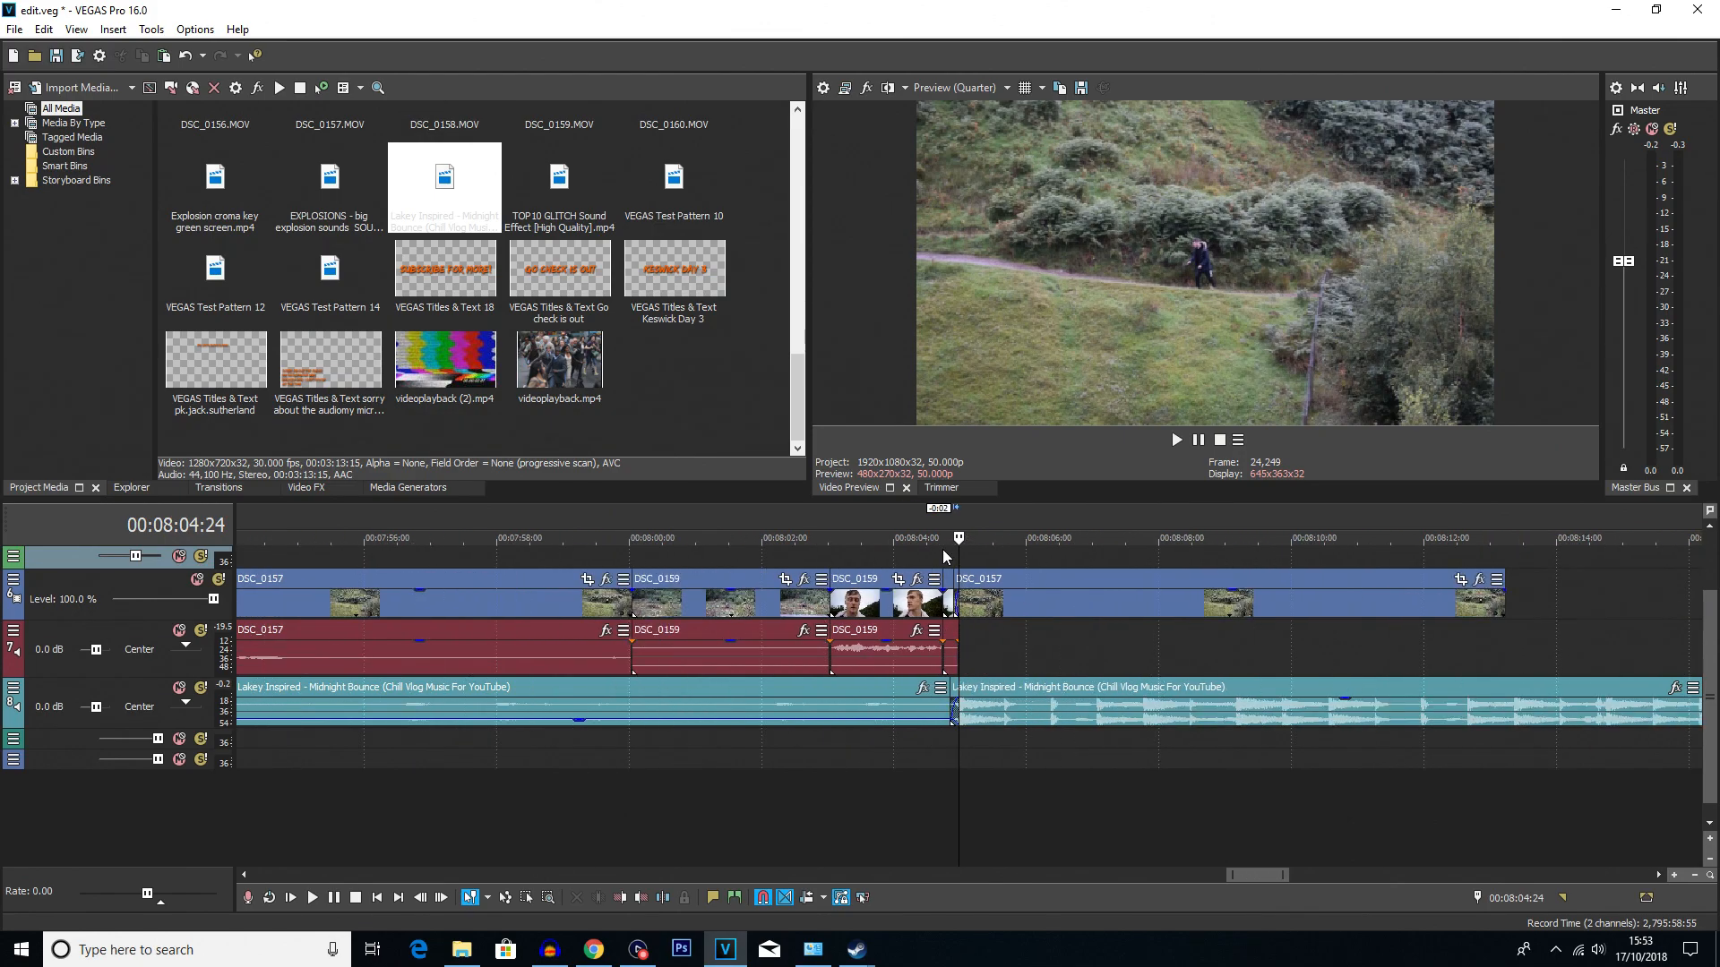
pyautogui.scroll(-5, 943, 550)
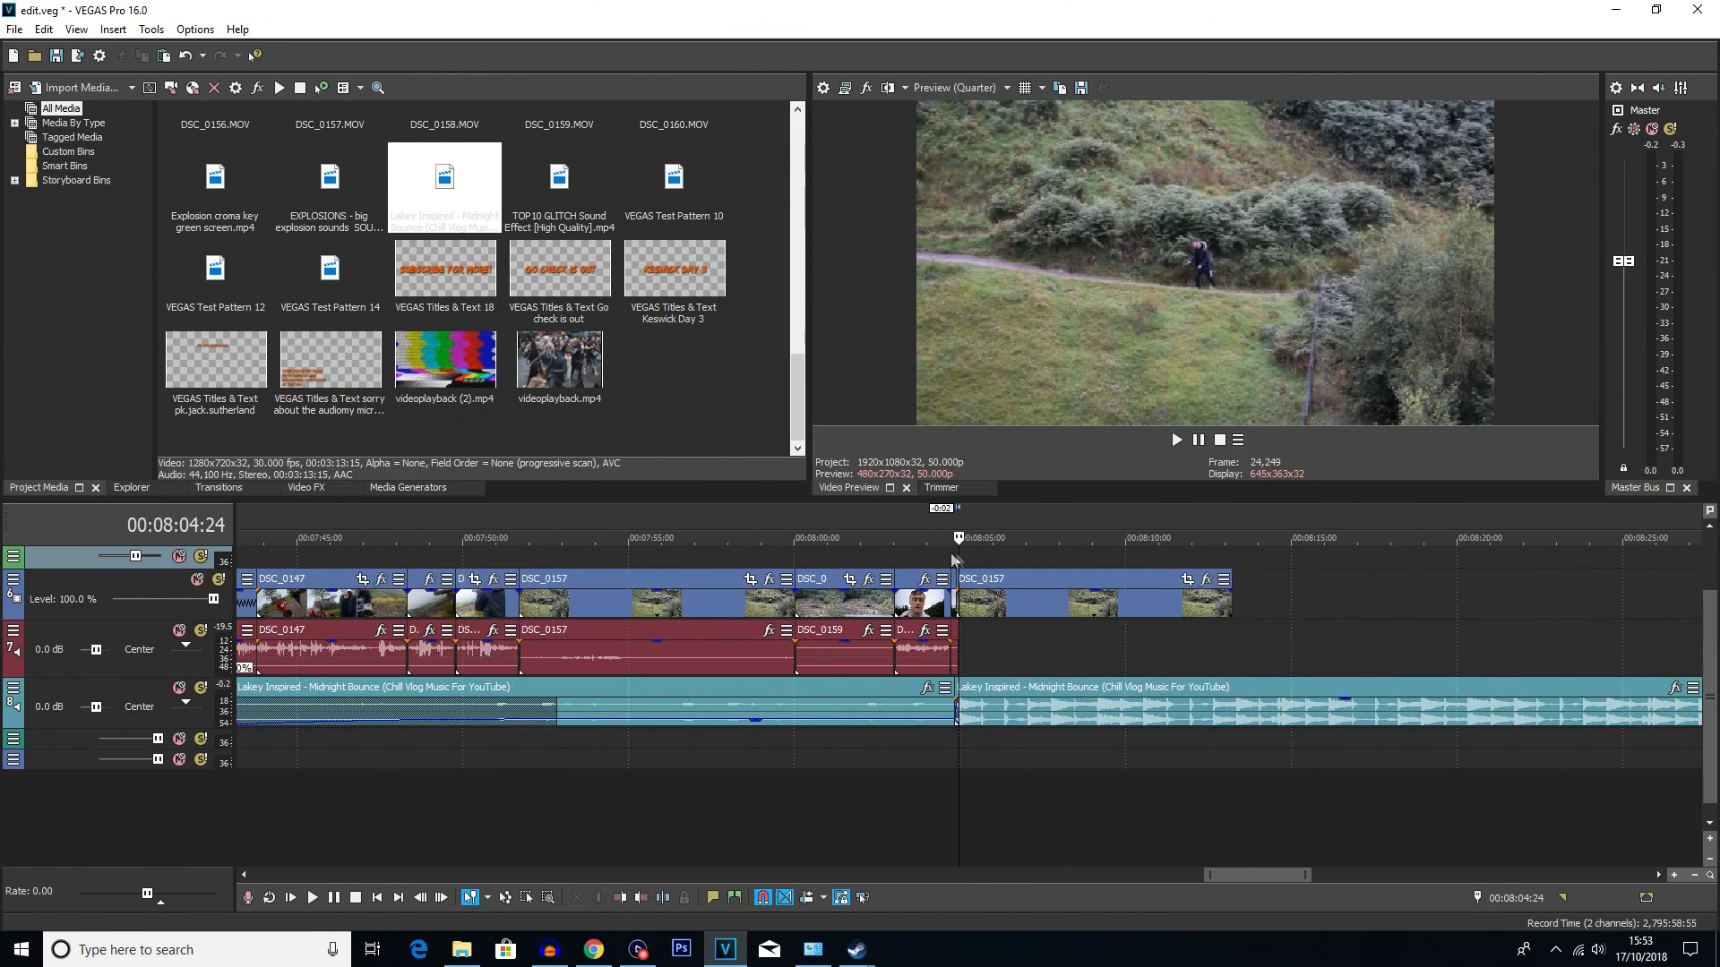
# - Add an unnamed marker on the timeline at 00:08:23:24, past the end of the footage
pyautogui.click(1500, 588)
pyautogui.scroll(6, 1499, 587)
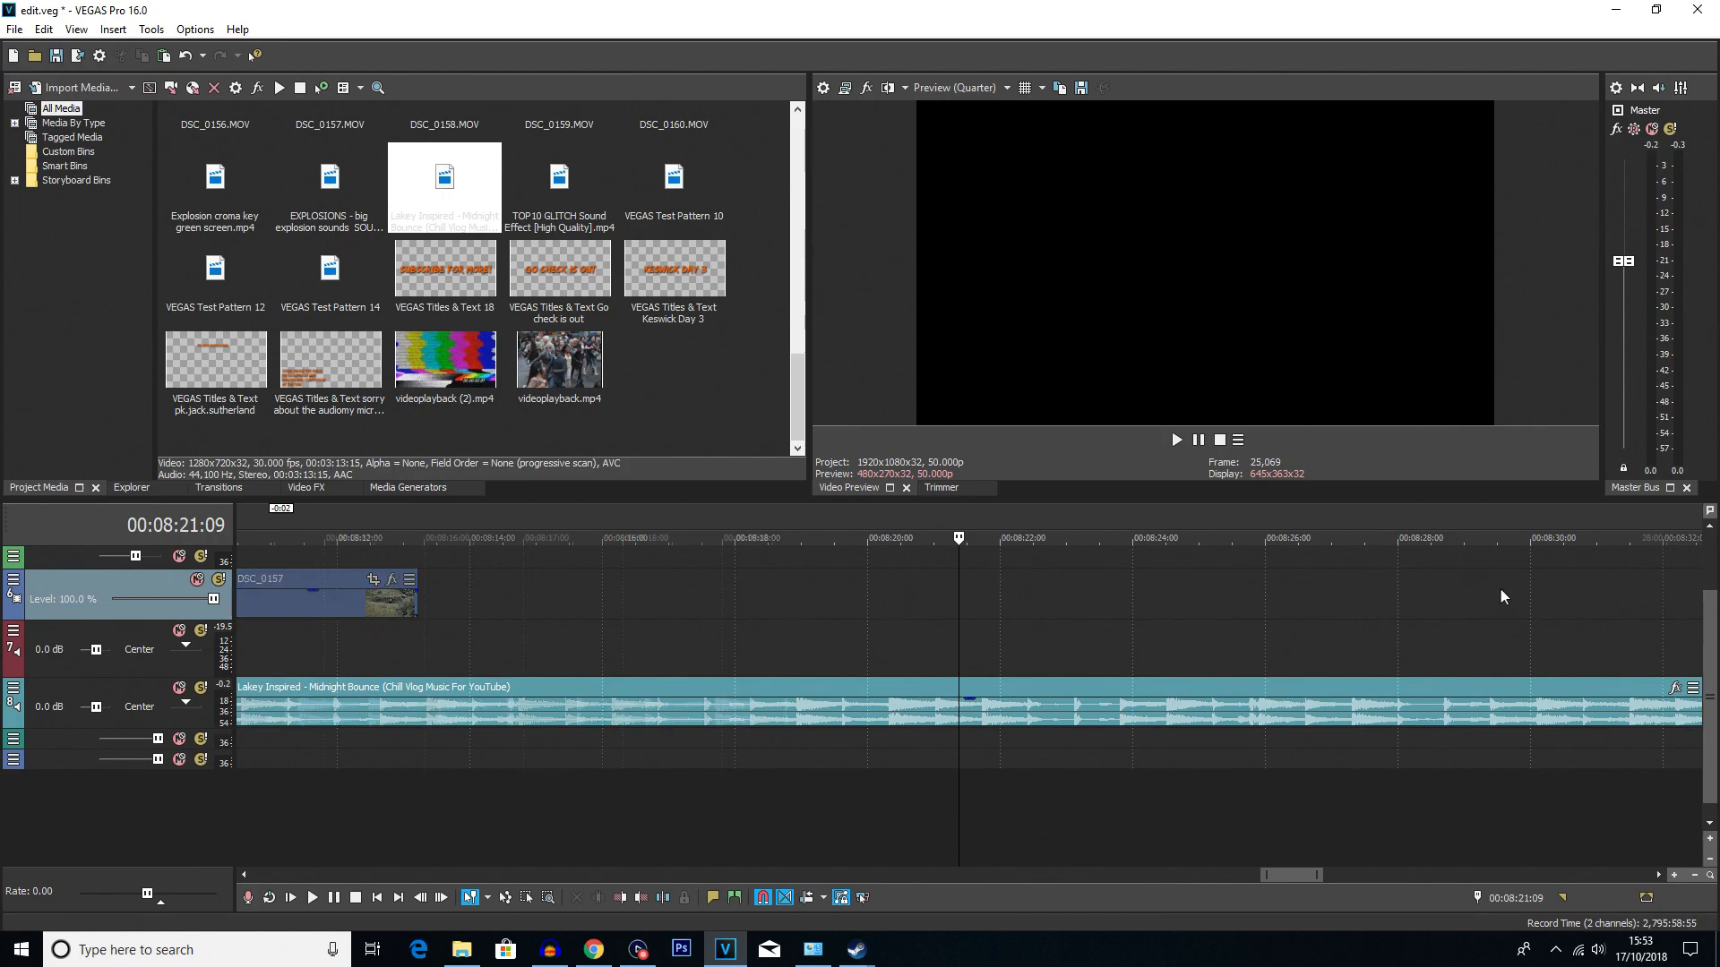
pyautogui.click(1290, 594)
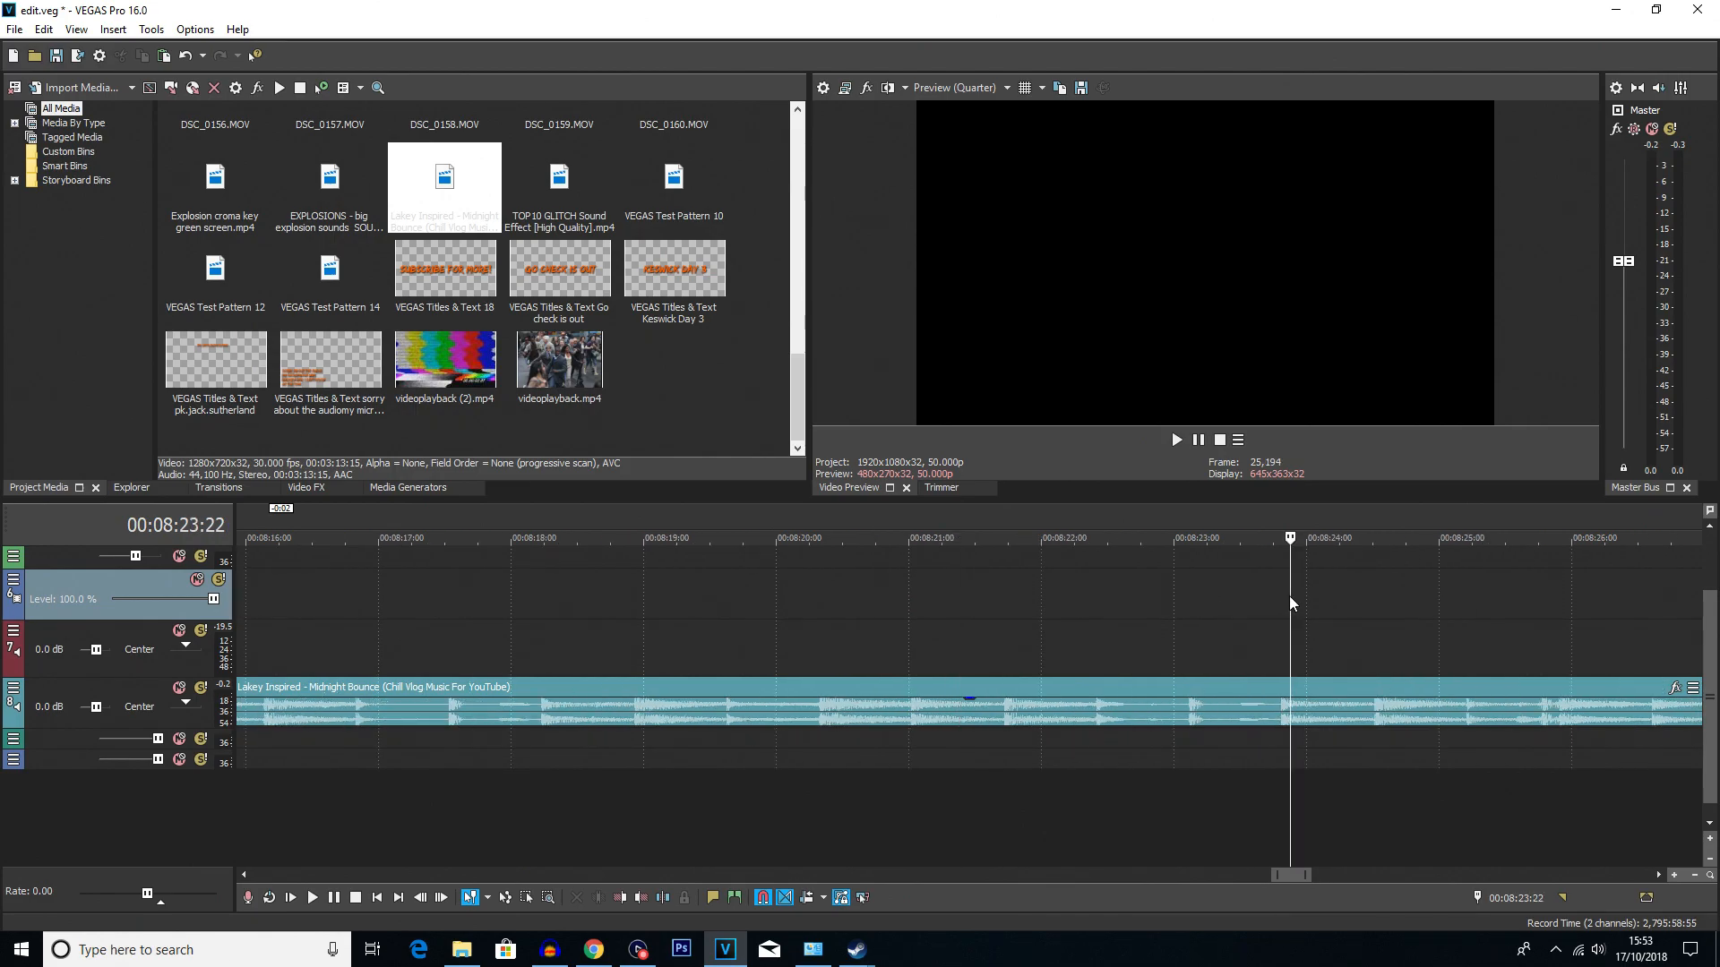
pyautogui.click(1312, 590)
pyautogui.click(1303, 585)
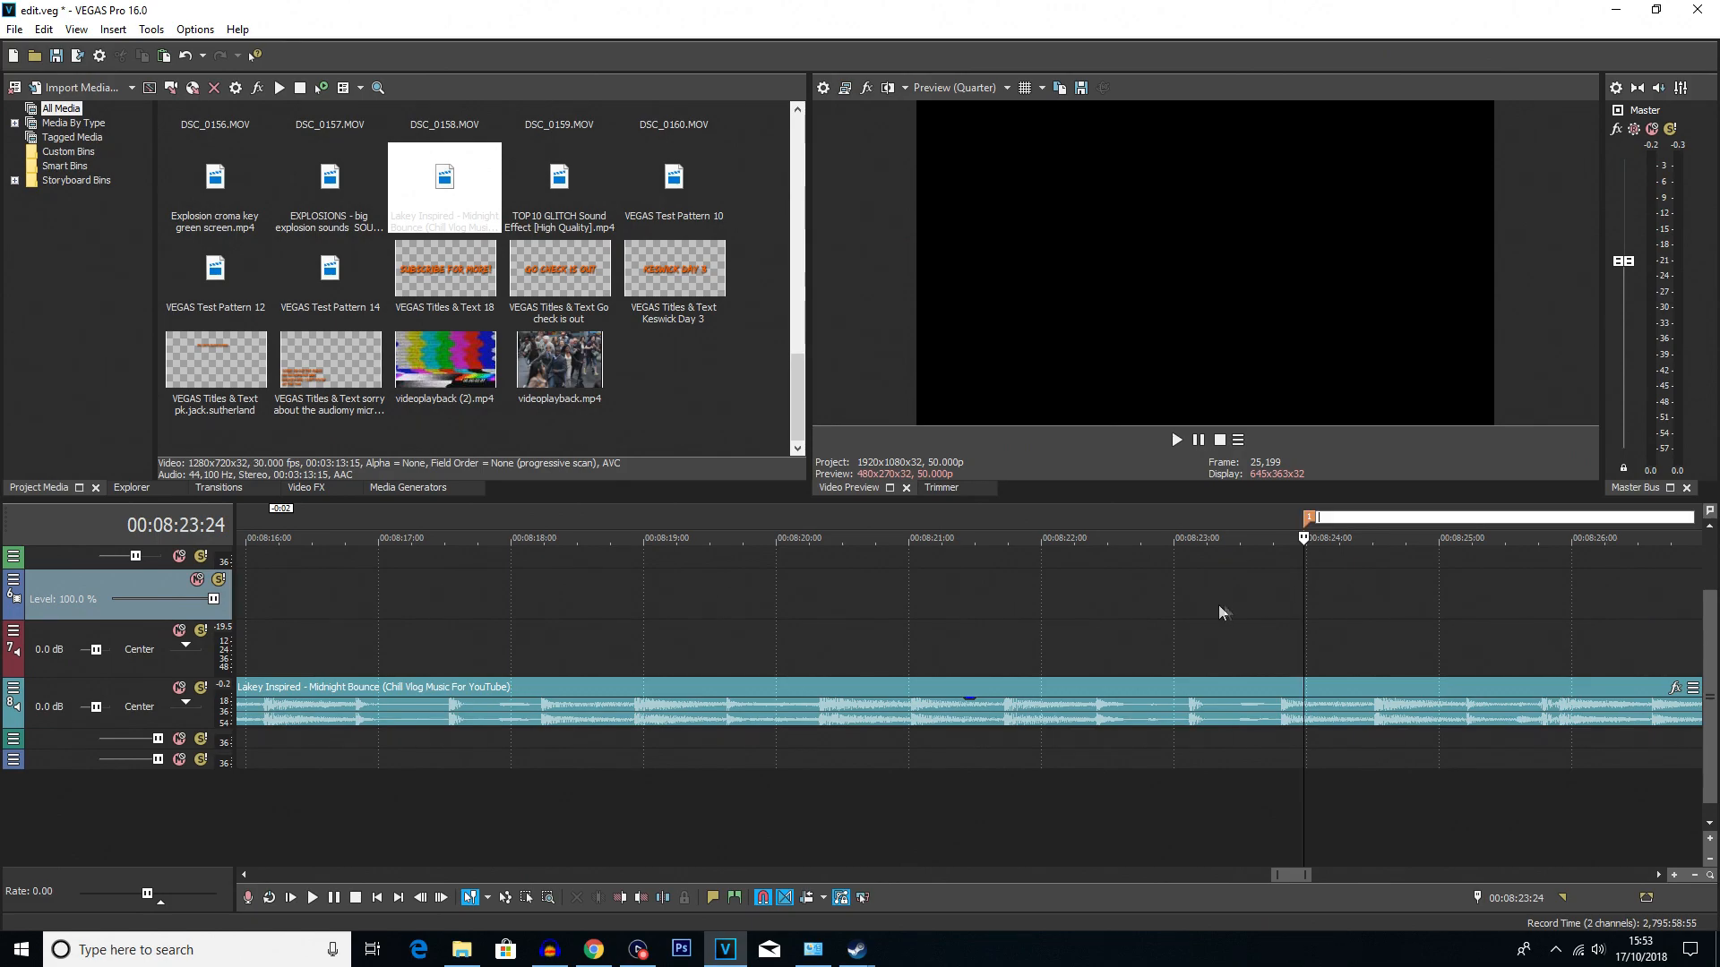
# - Select the time range from 00:08:04:18, at the start of the video-only clip, to the marker at 00:08:23:24
pyautogui.scroll(-6, 1223, 605)
pyautogui.click(911, 599)
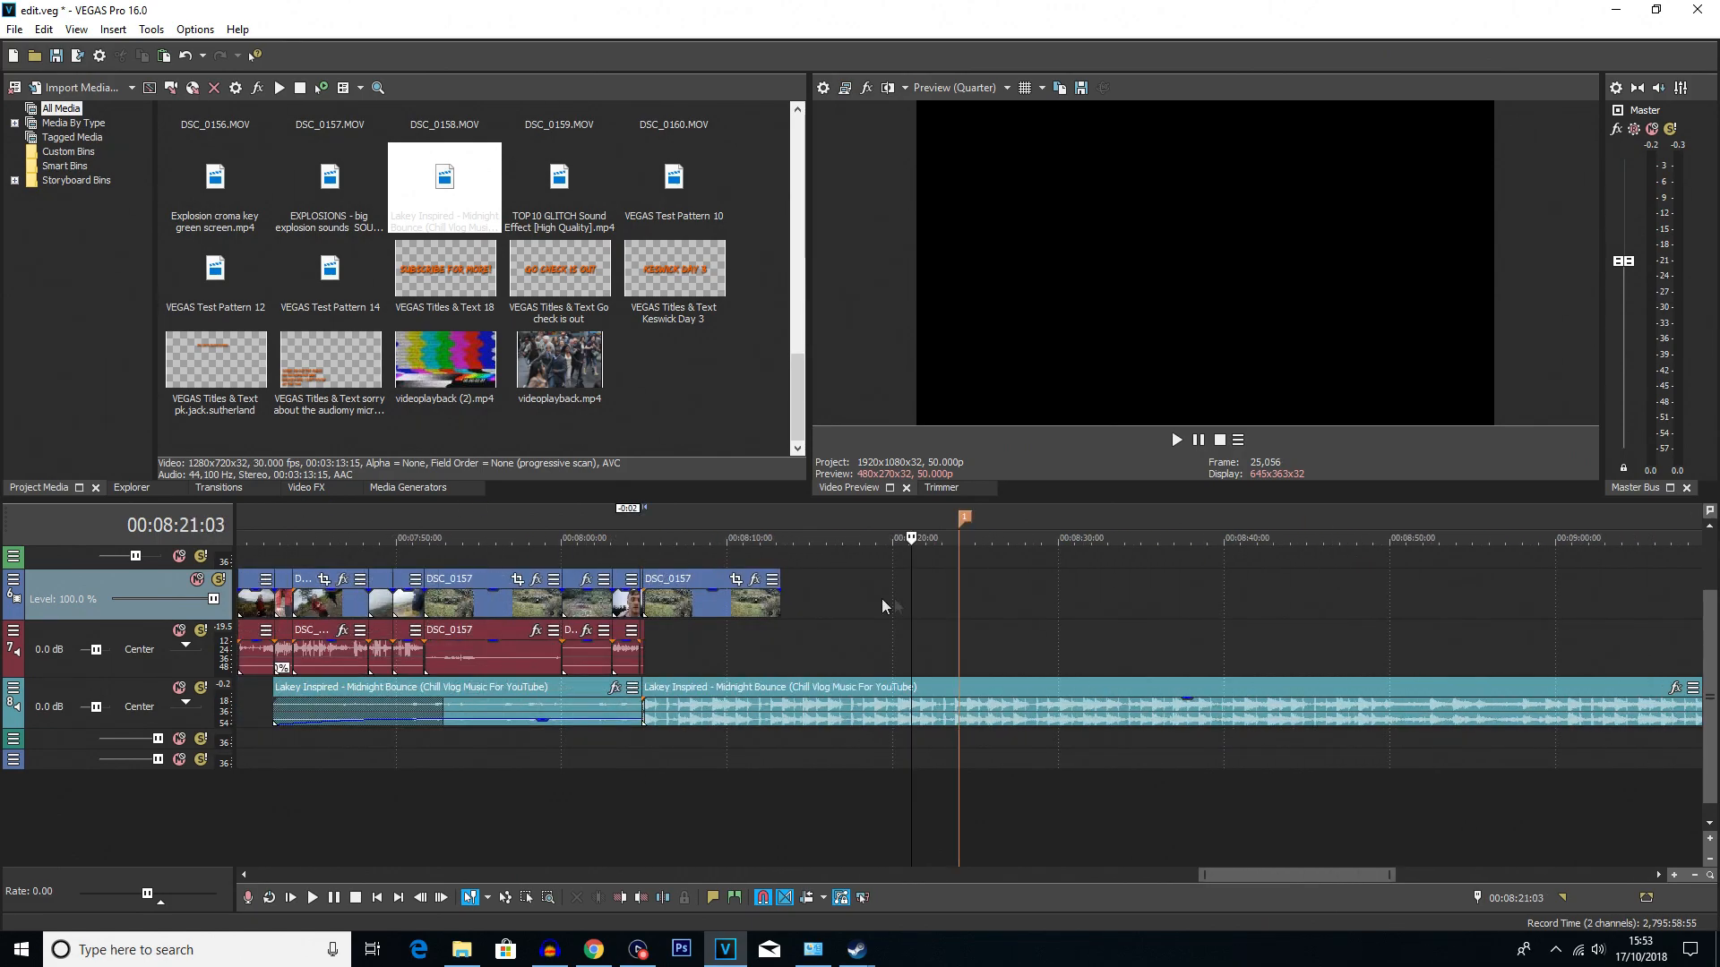
pyautogui.click(645, 602)
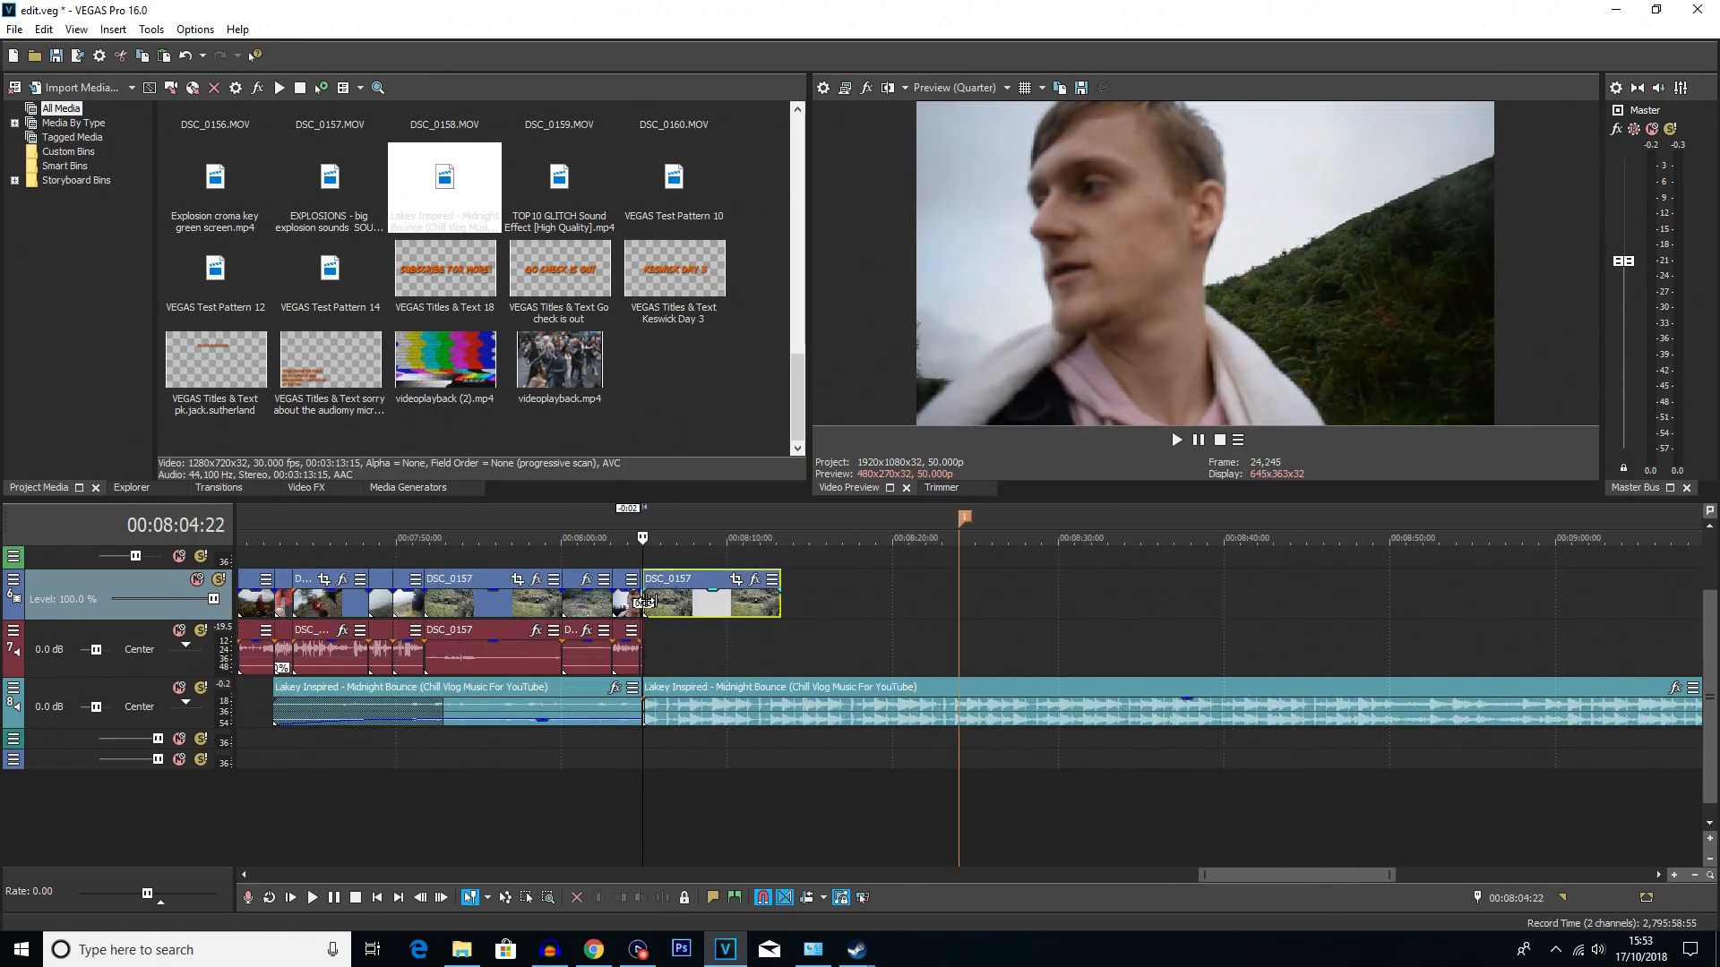
pyautogui.click(955, 589)
pyautogui.moveTo(644, 517); pyautogui.dragTo(958, 516)
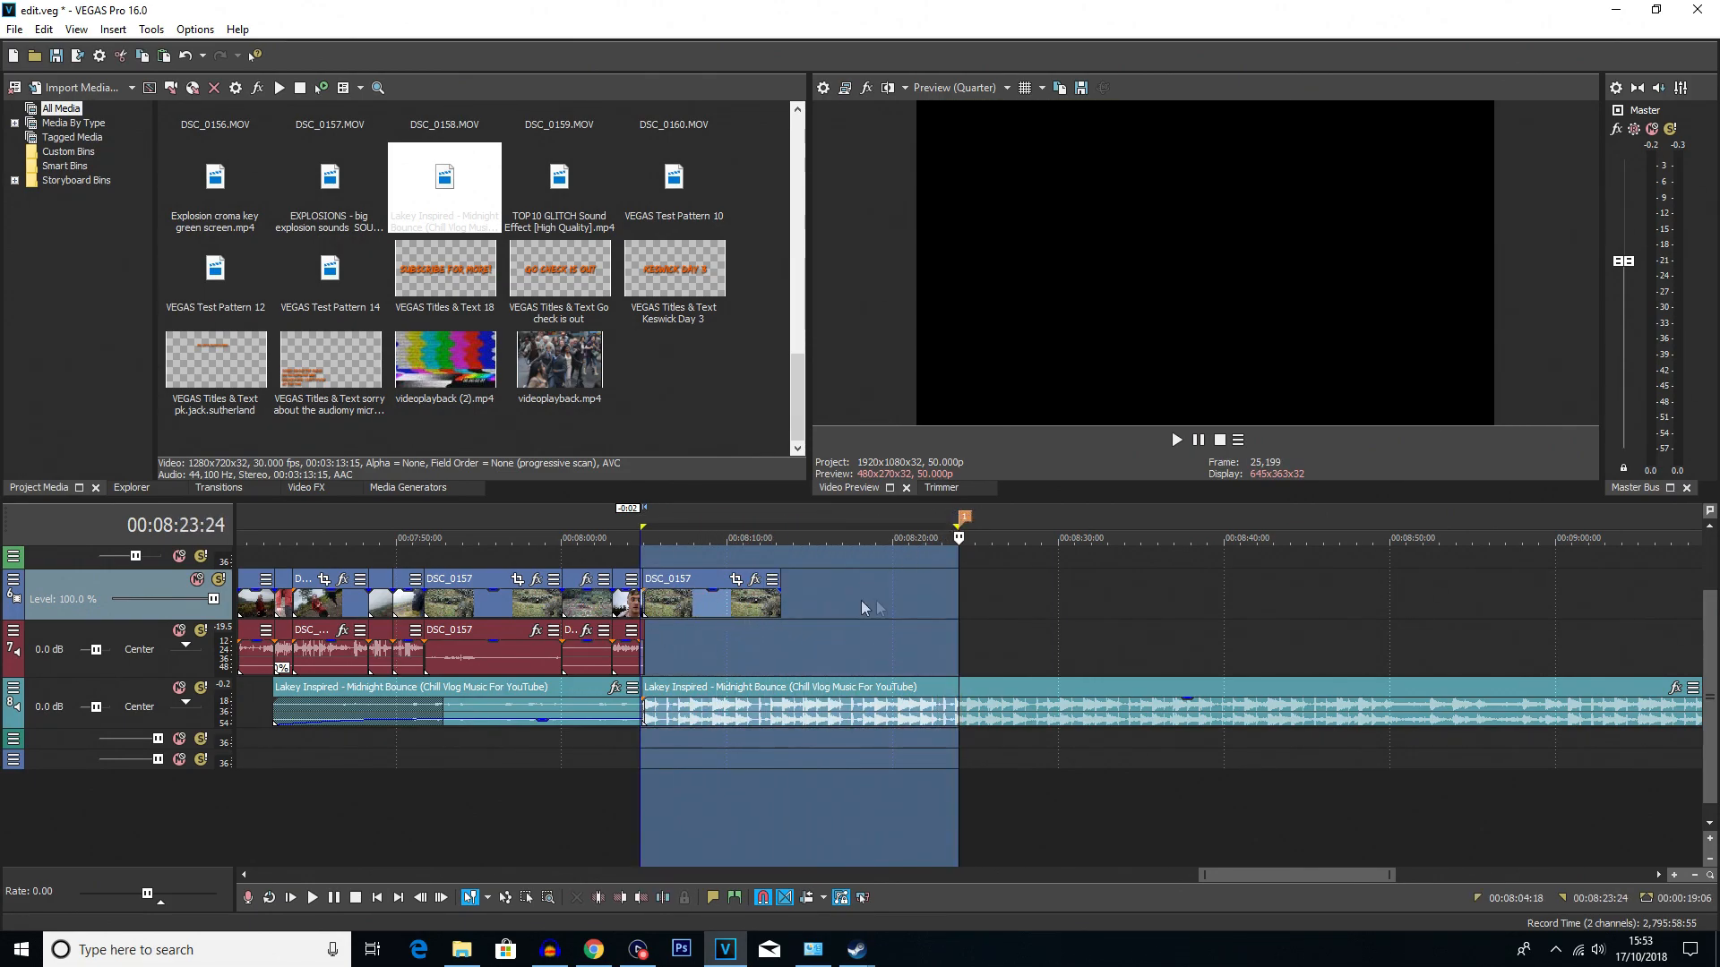
# - Paste another copy of the video-only DSC_0157 clip after the first one and move it directly against that clip's end
pyautogui.click(901, 604)
pyautogui.click(728, 605)
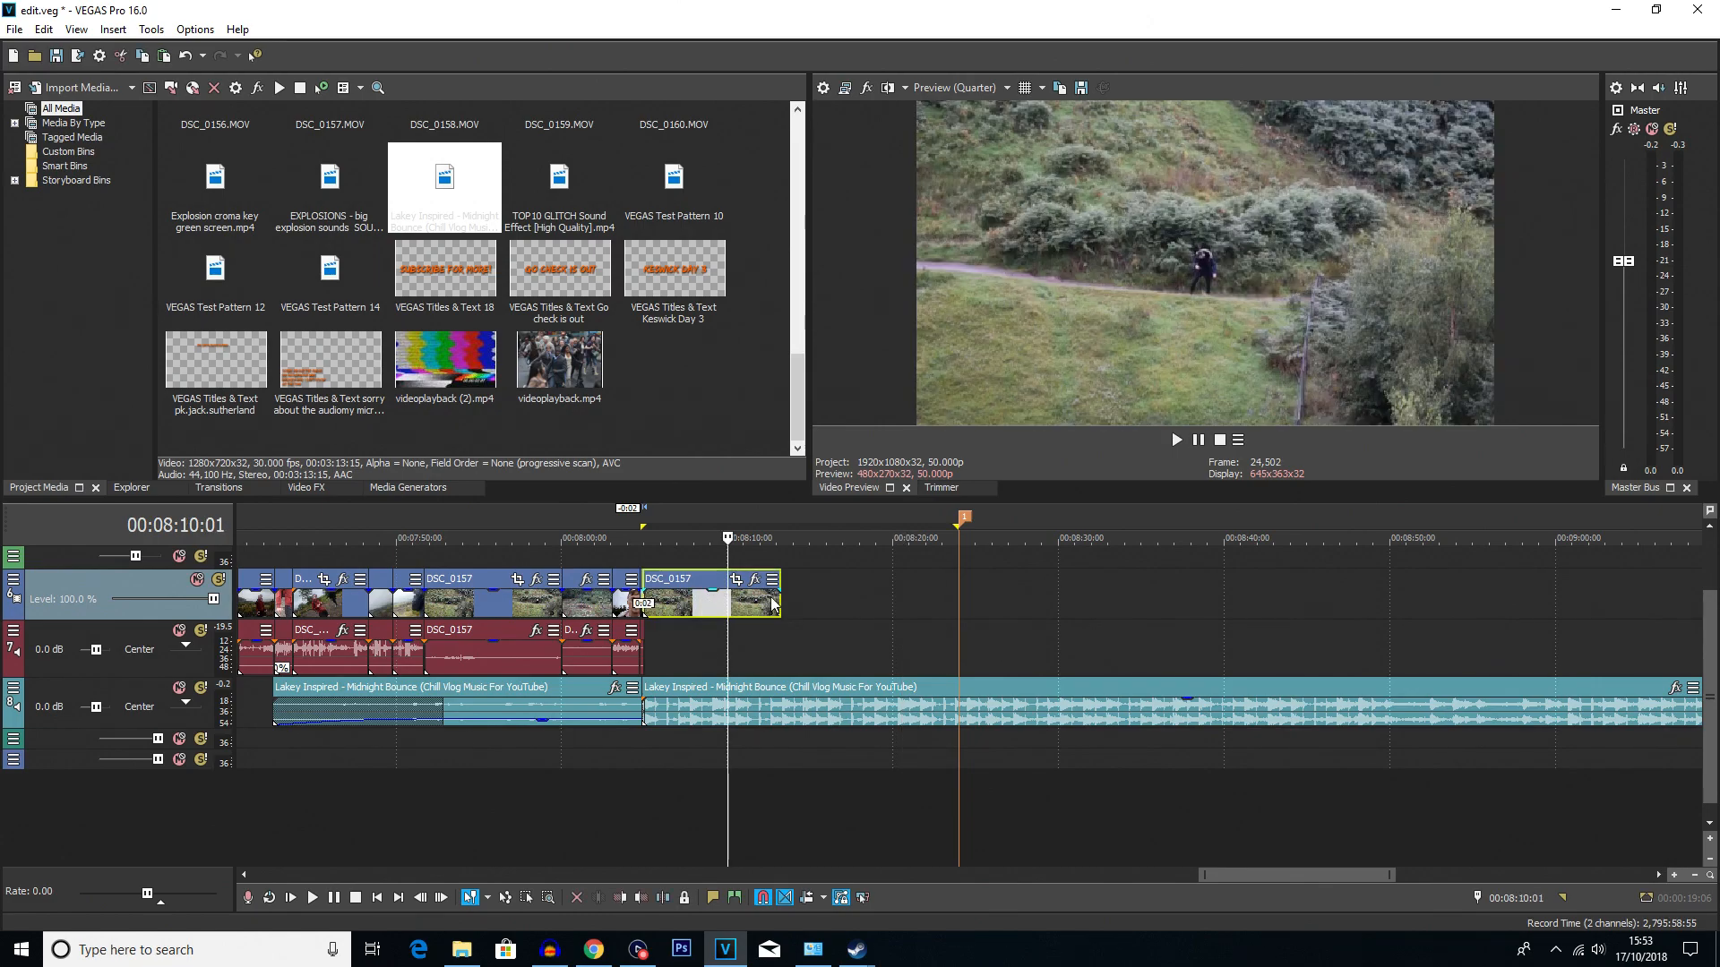
pyautogui.click(770, 605)
pyautogui.click(694, 608)
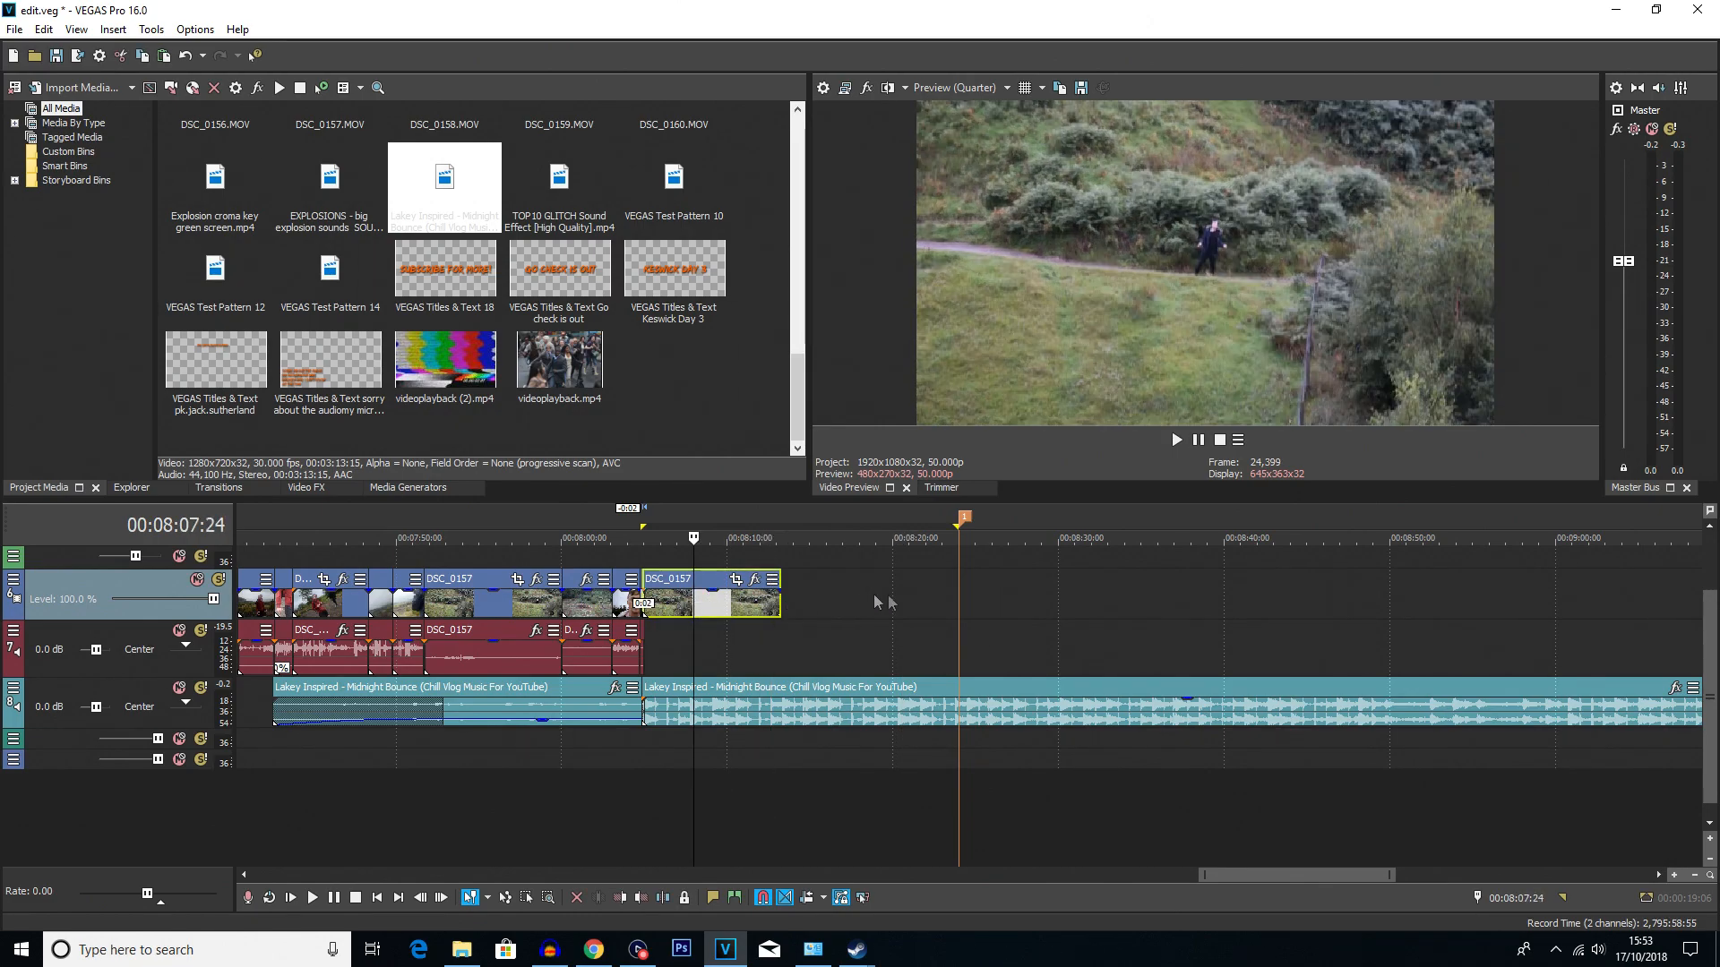
pyautogui.click(741, 600)
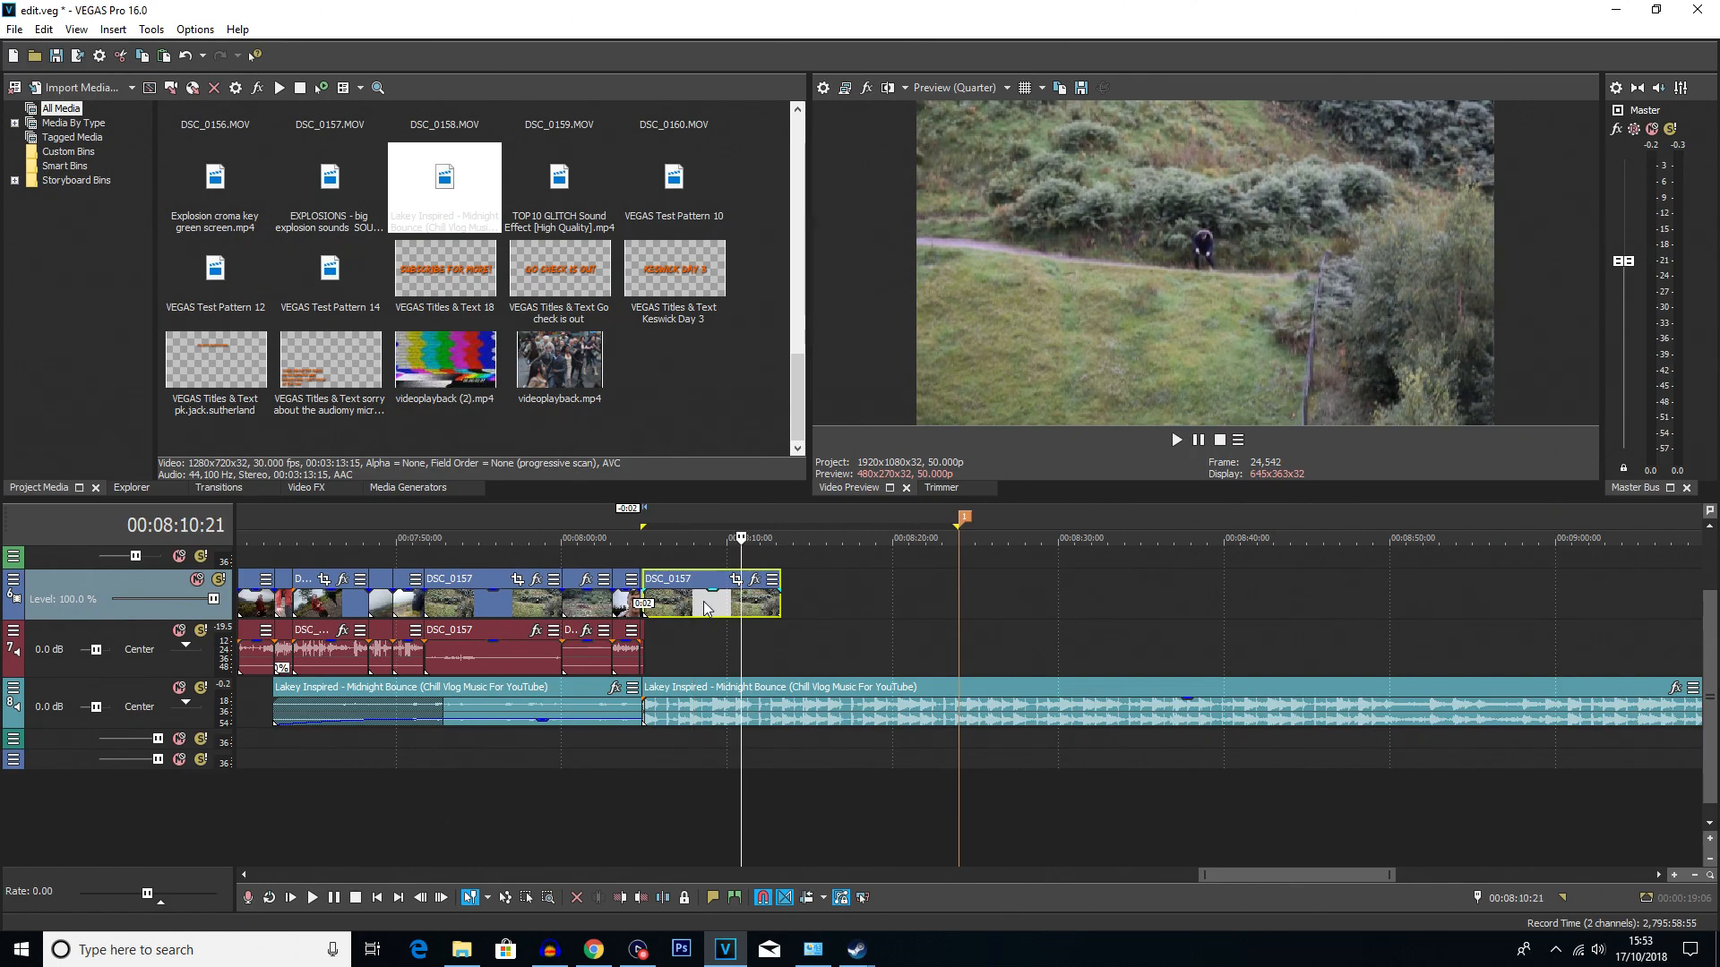
pyautogui.click(788, 594)
pyautogui.hotkey('ctrl', 'v')
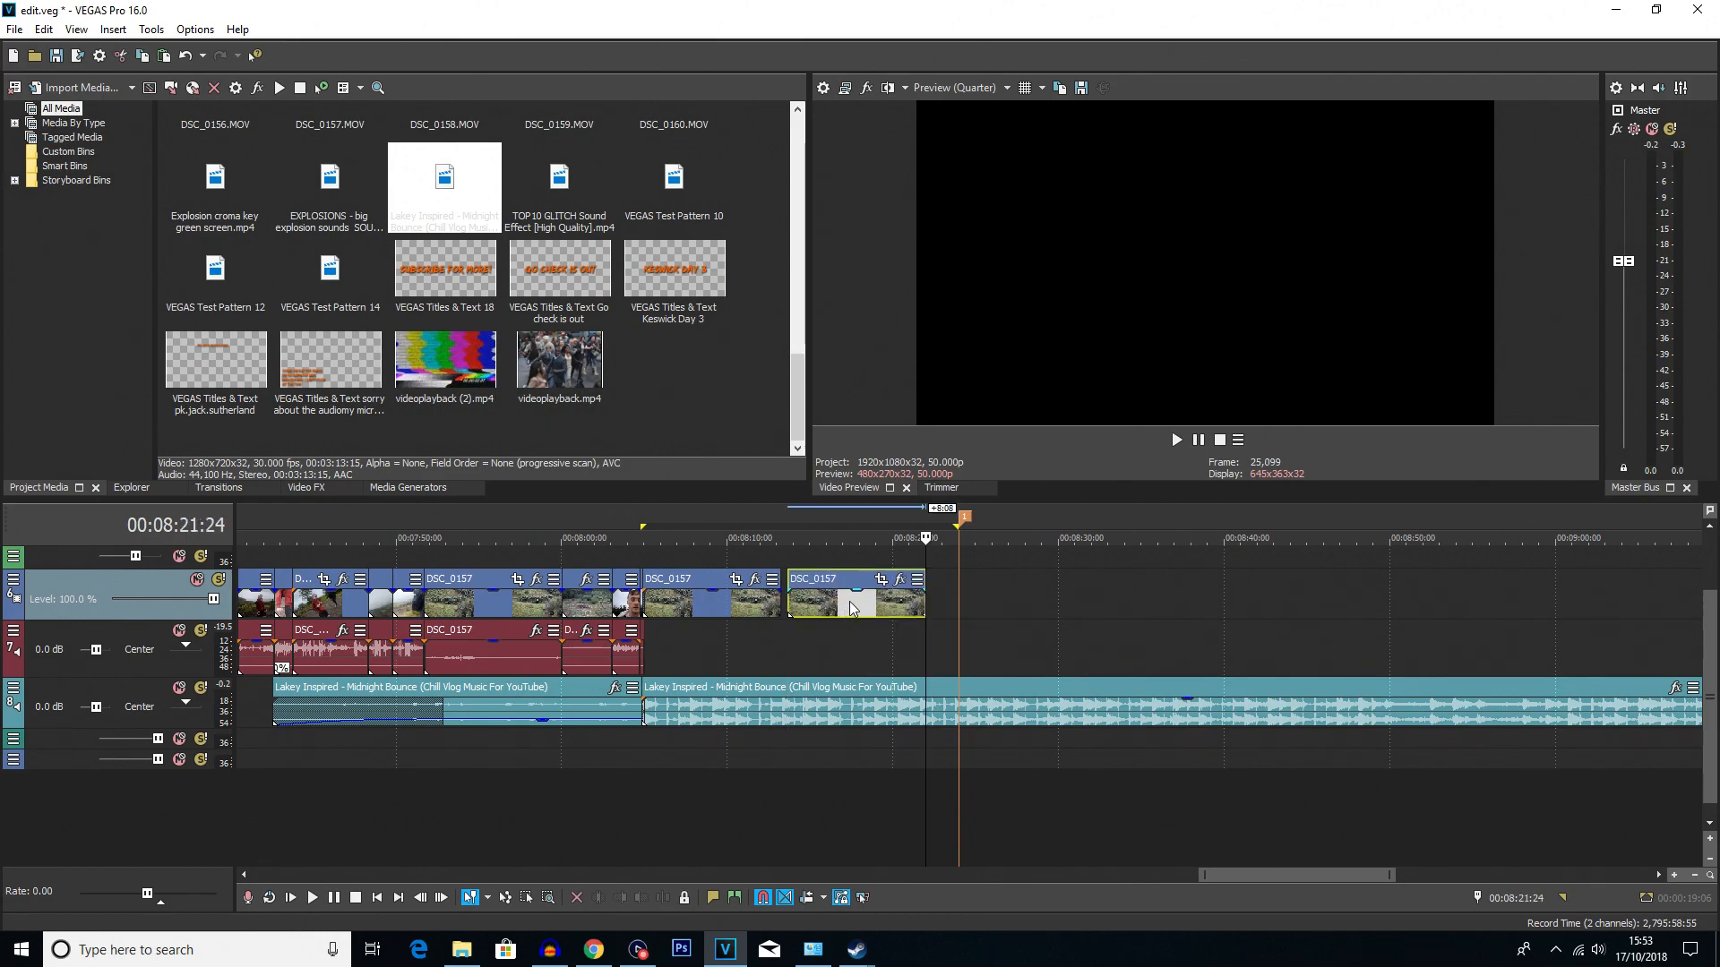
pyautogui.moveTo(855, 600); pyautogui.dragTo(848, 600)
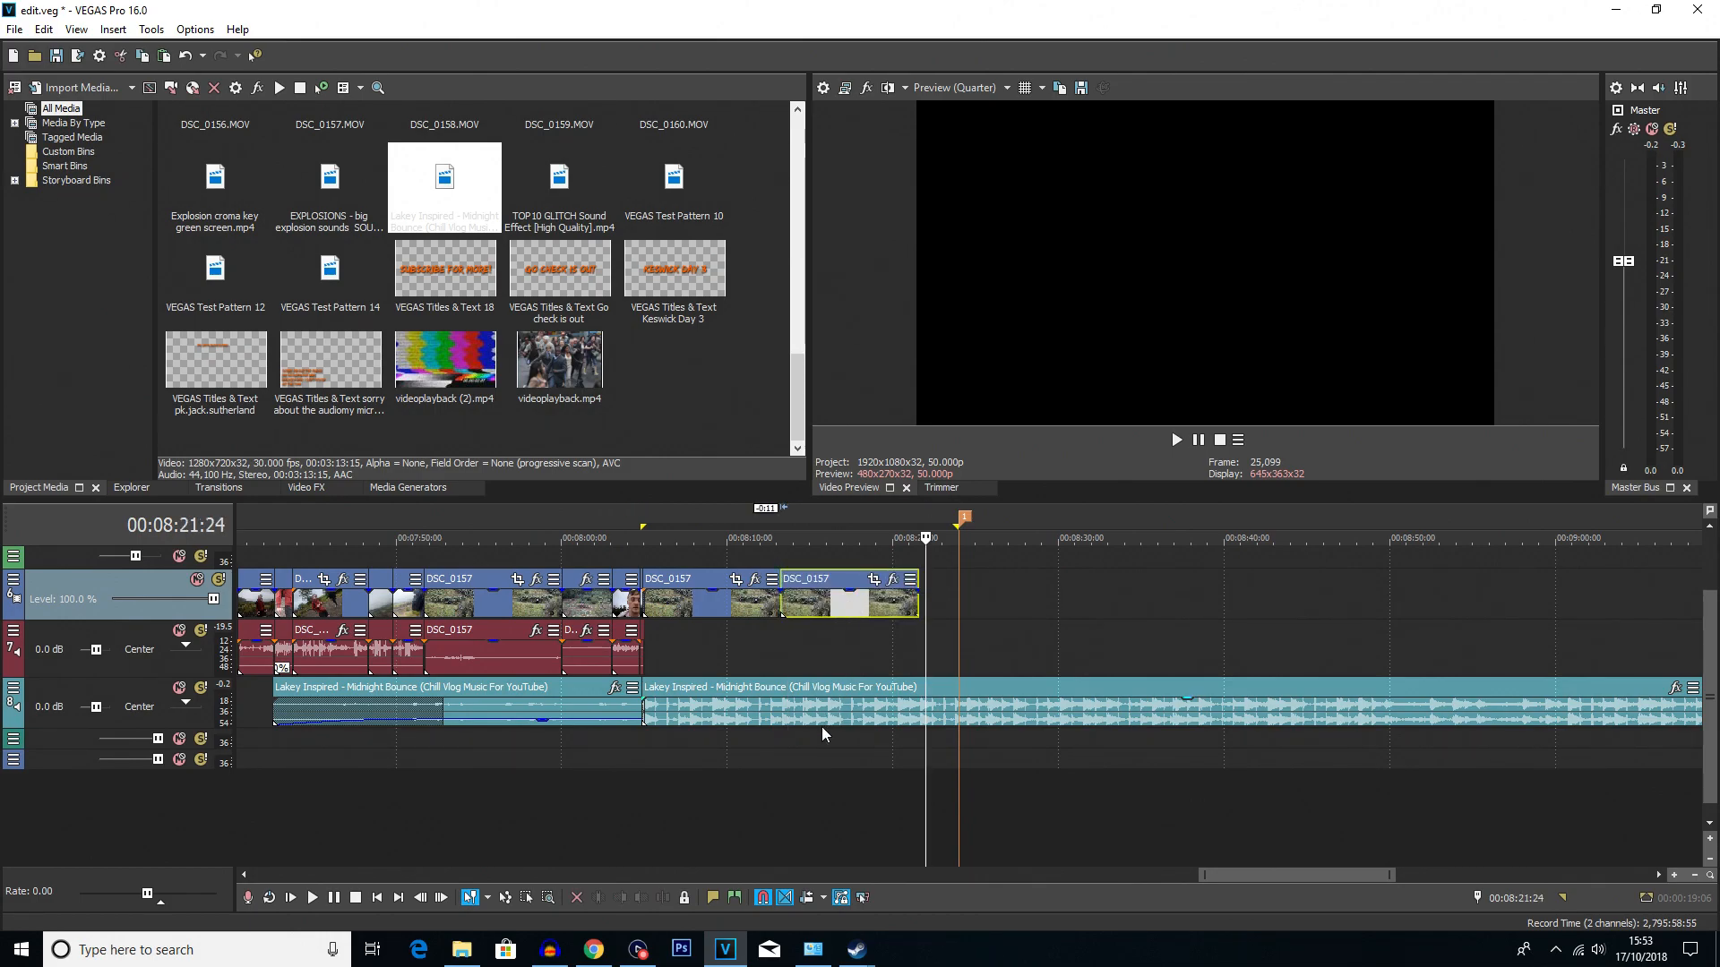
pyautogui.click(925, 599)
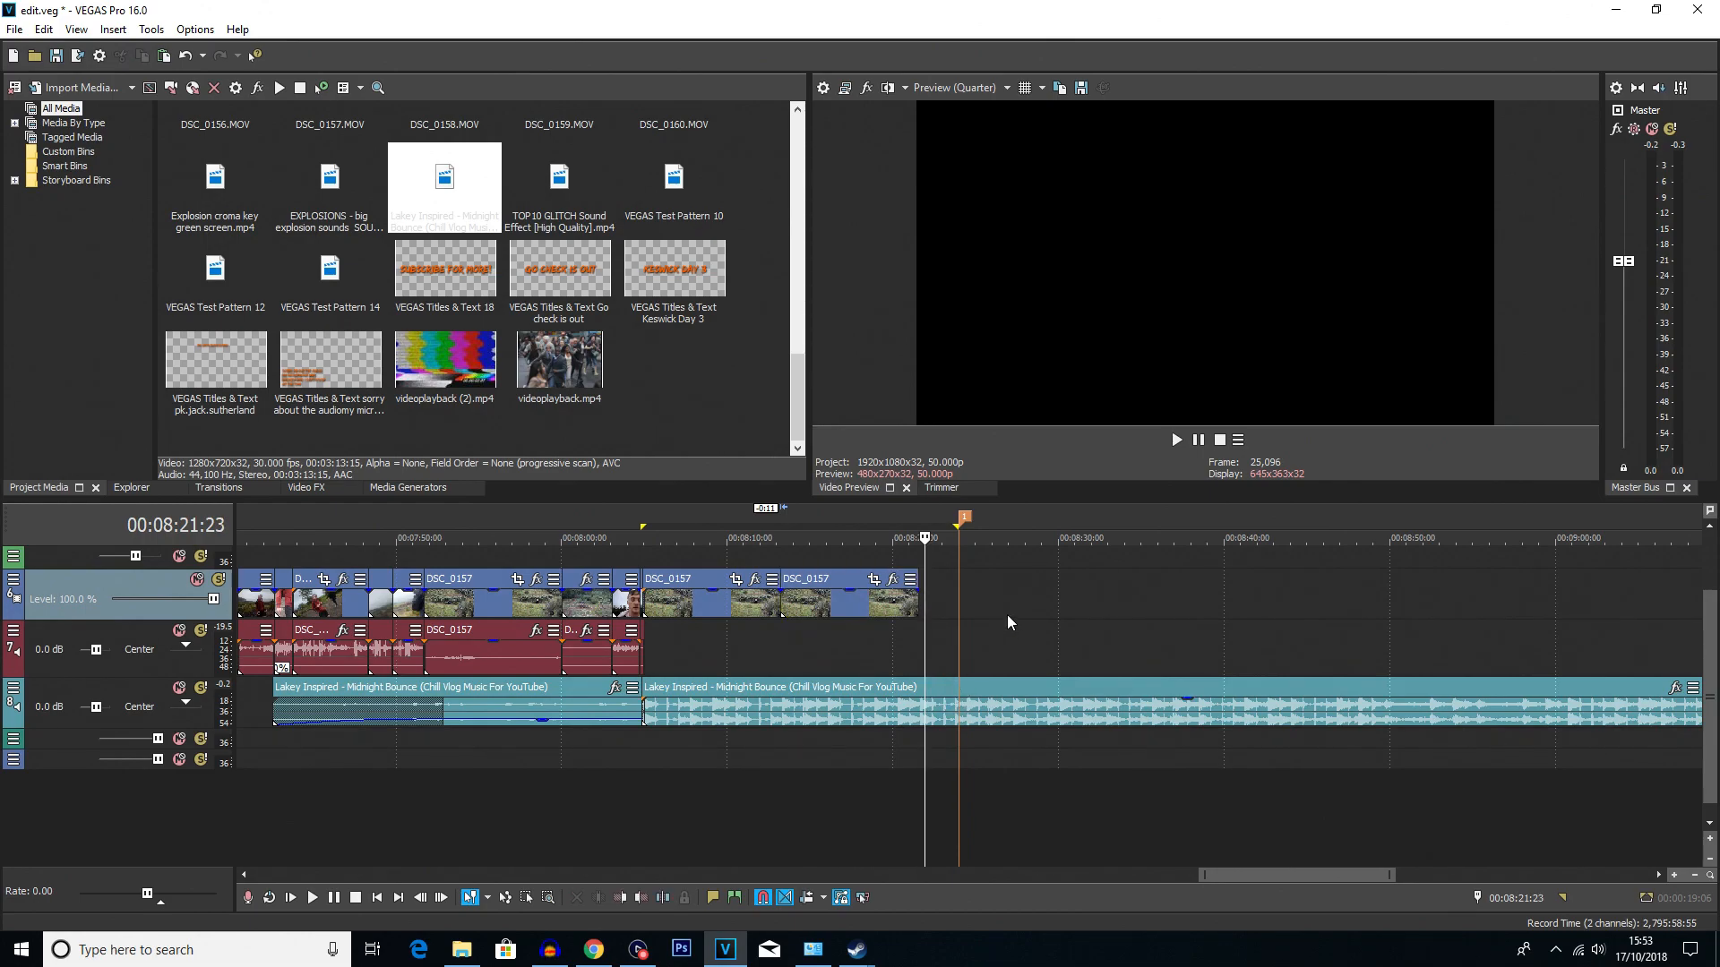
# - Paste a third copy of the video-only DSC_0157 clip after the second one and split it at the 00:08:23:24 marker
pyautogui.hotkey('ctrl', 'v')
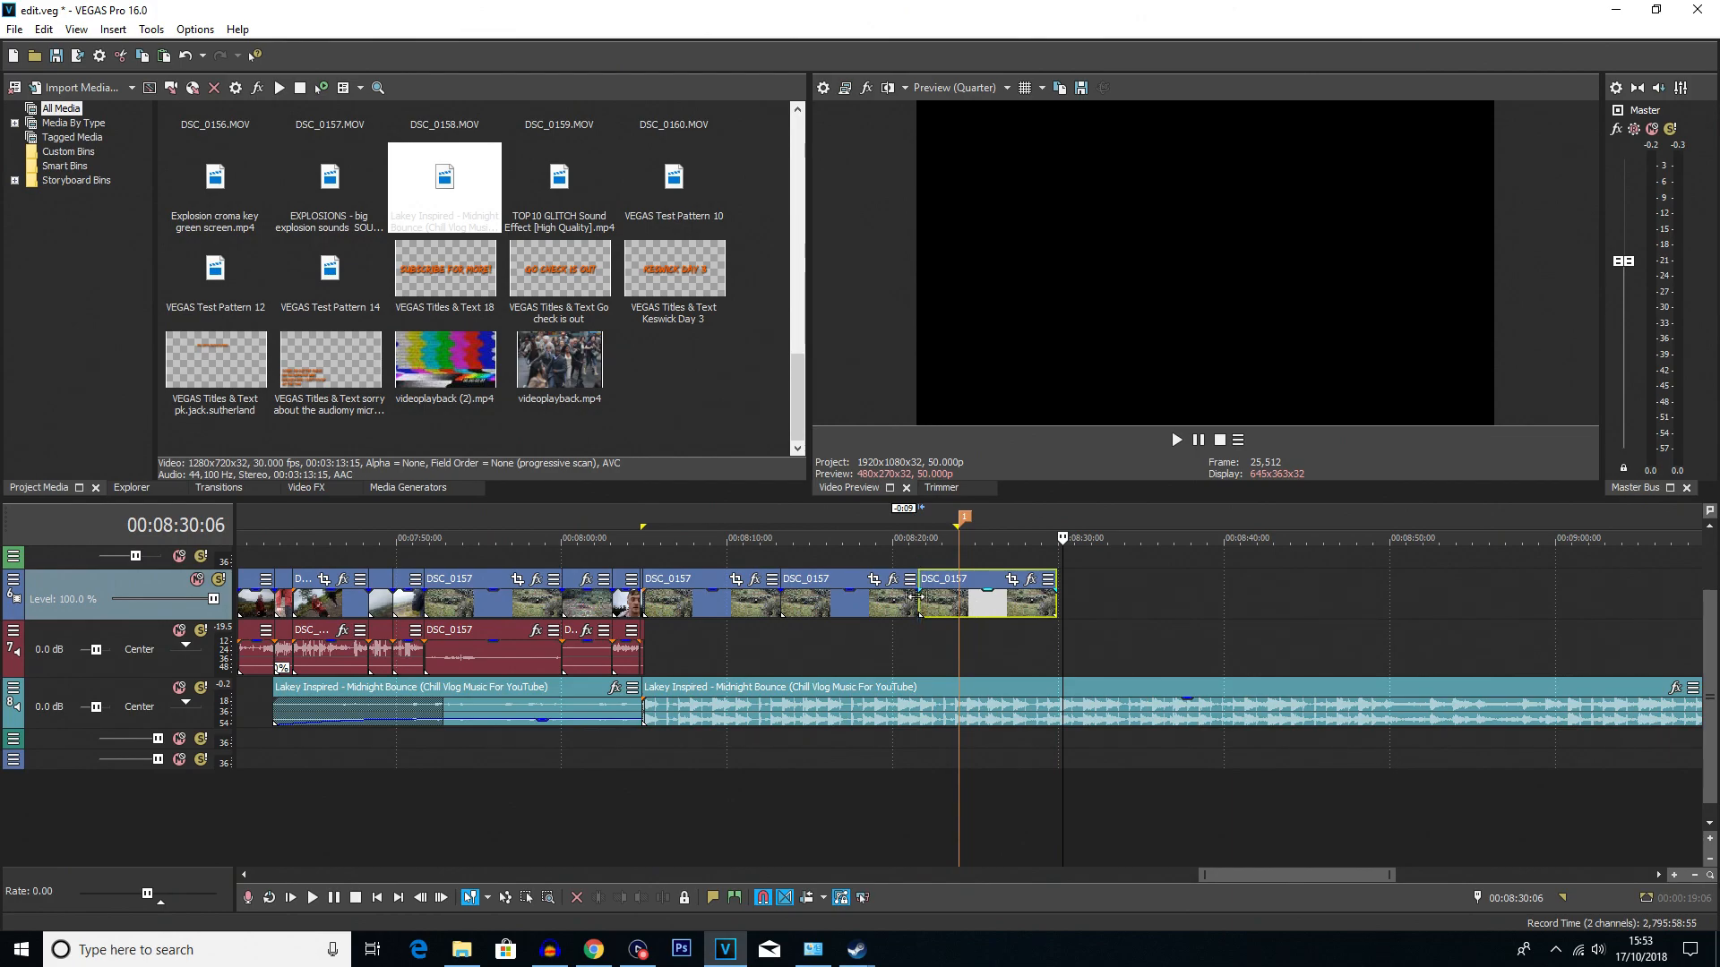
pyautogui.click(915, 598)
pyautogui.click(960, 604)
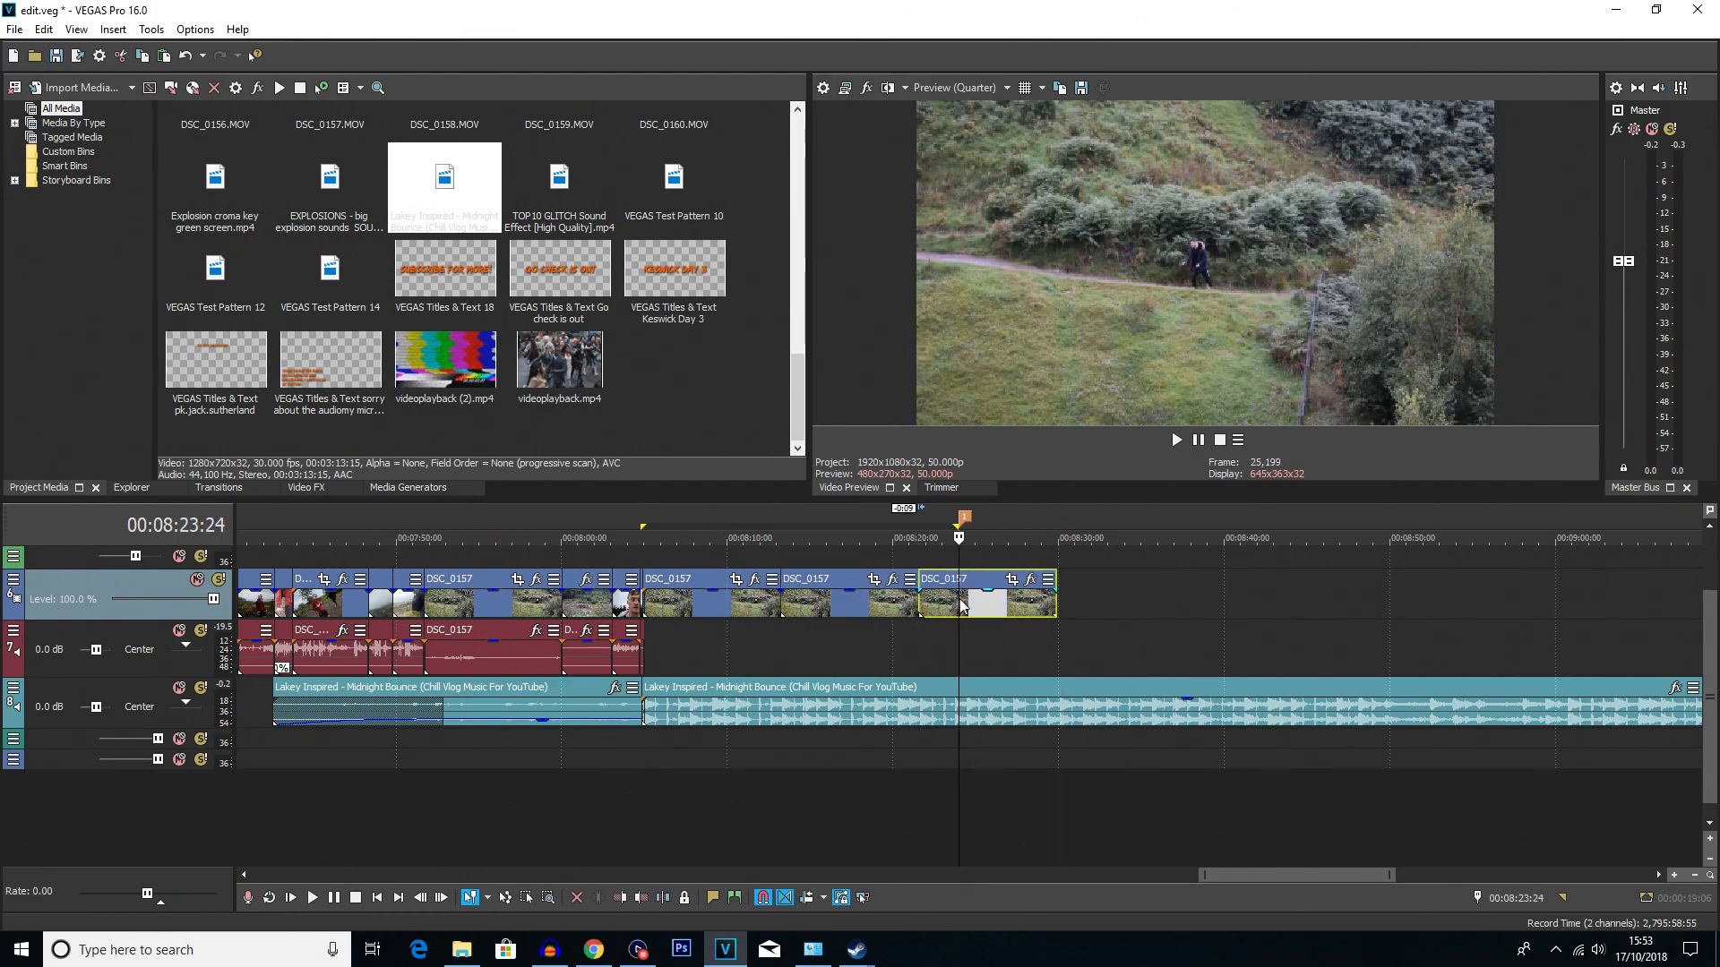
pyautogui.press('s')
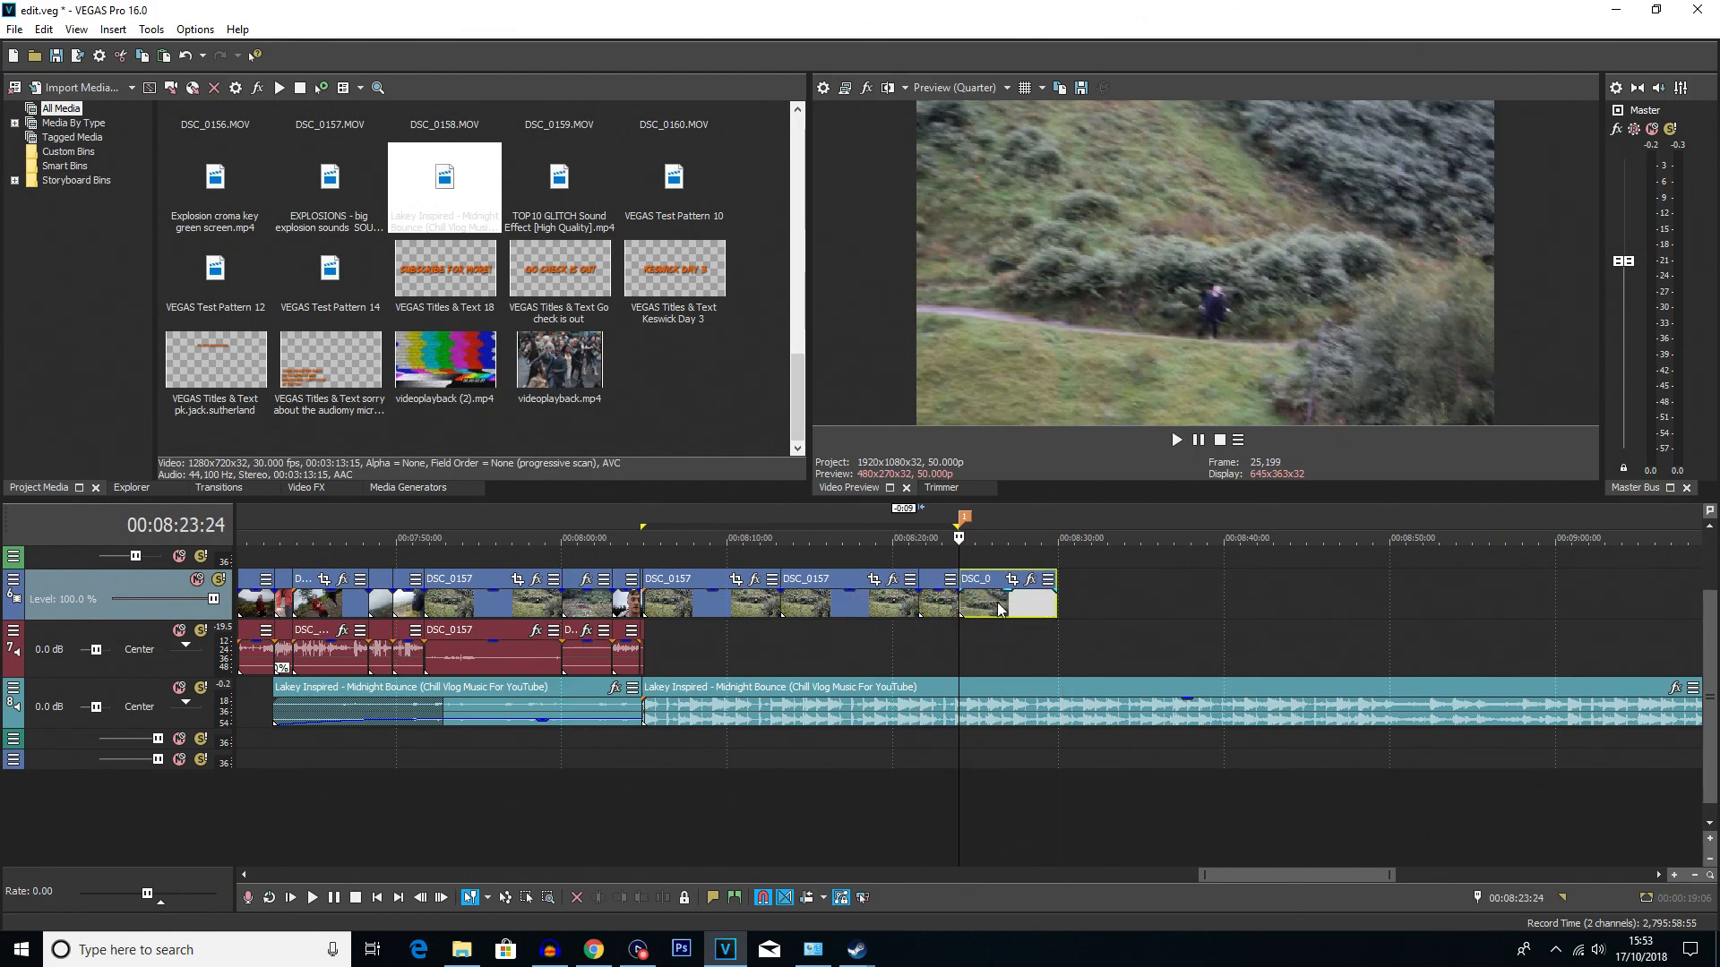
# - Split the Midnight Bounce music at the 00:08:23:24 marker and delete the music and video pieces beyond it
pyautogui.click(996, 611)
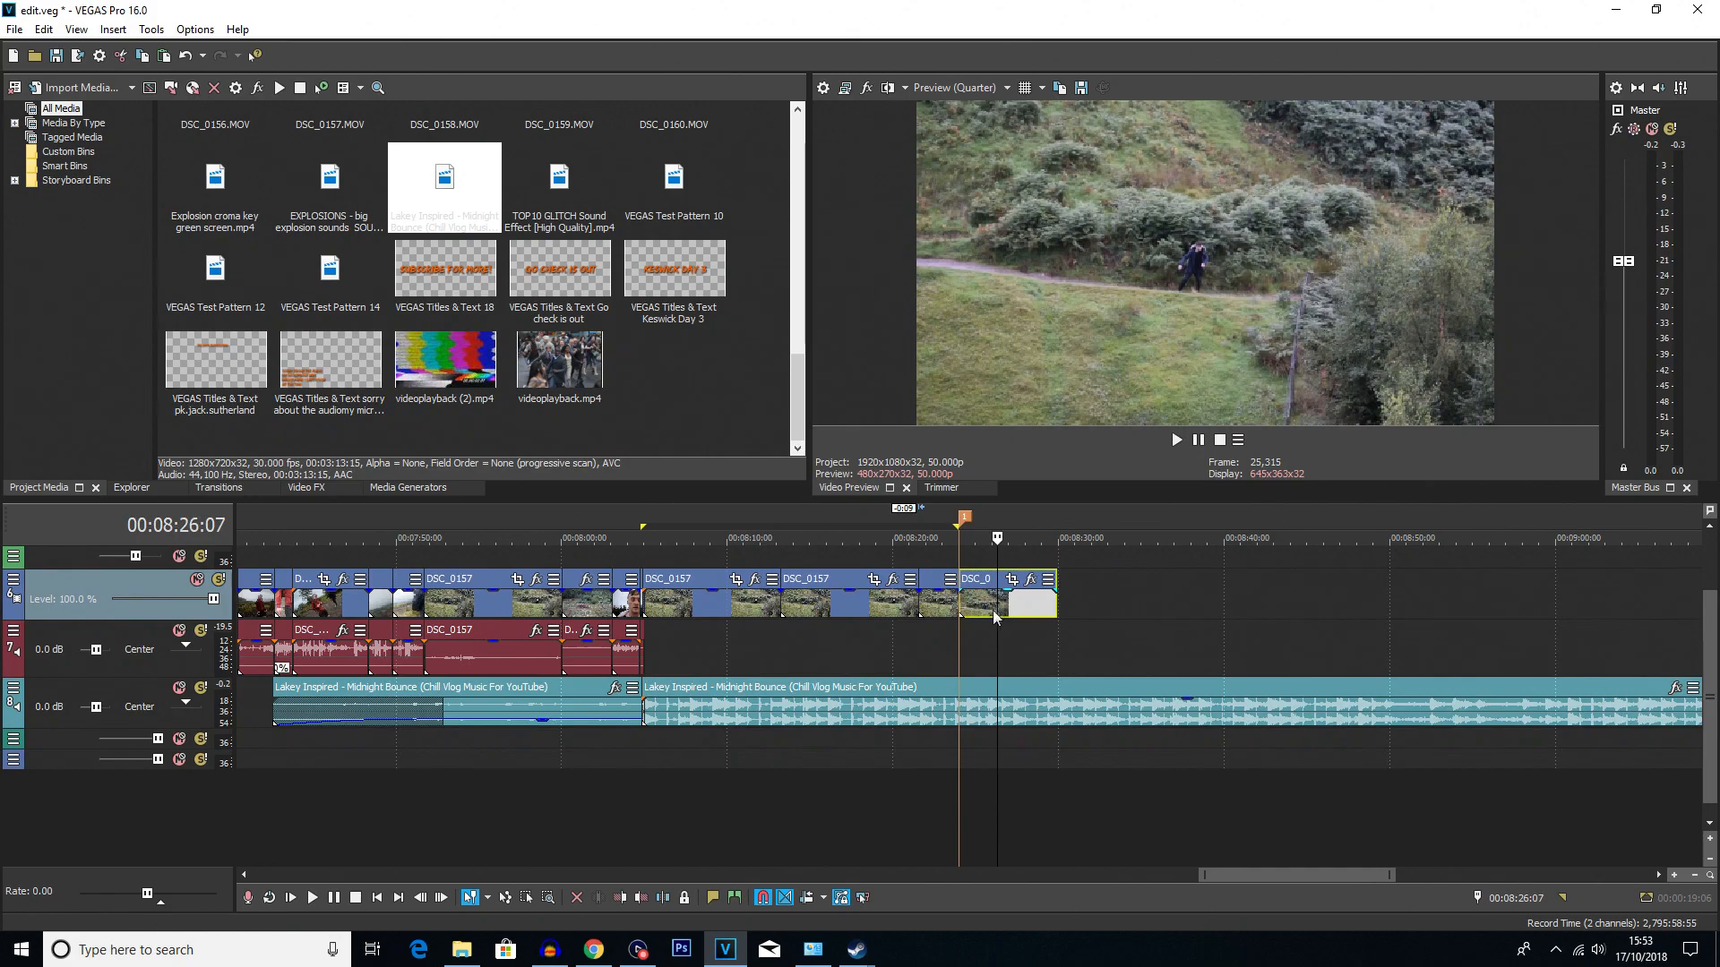
pyautogui.click(958, 713)
pyautogui.press('s')
pyautogui.press('space')
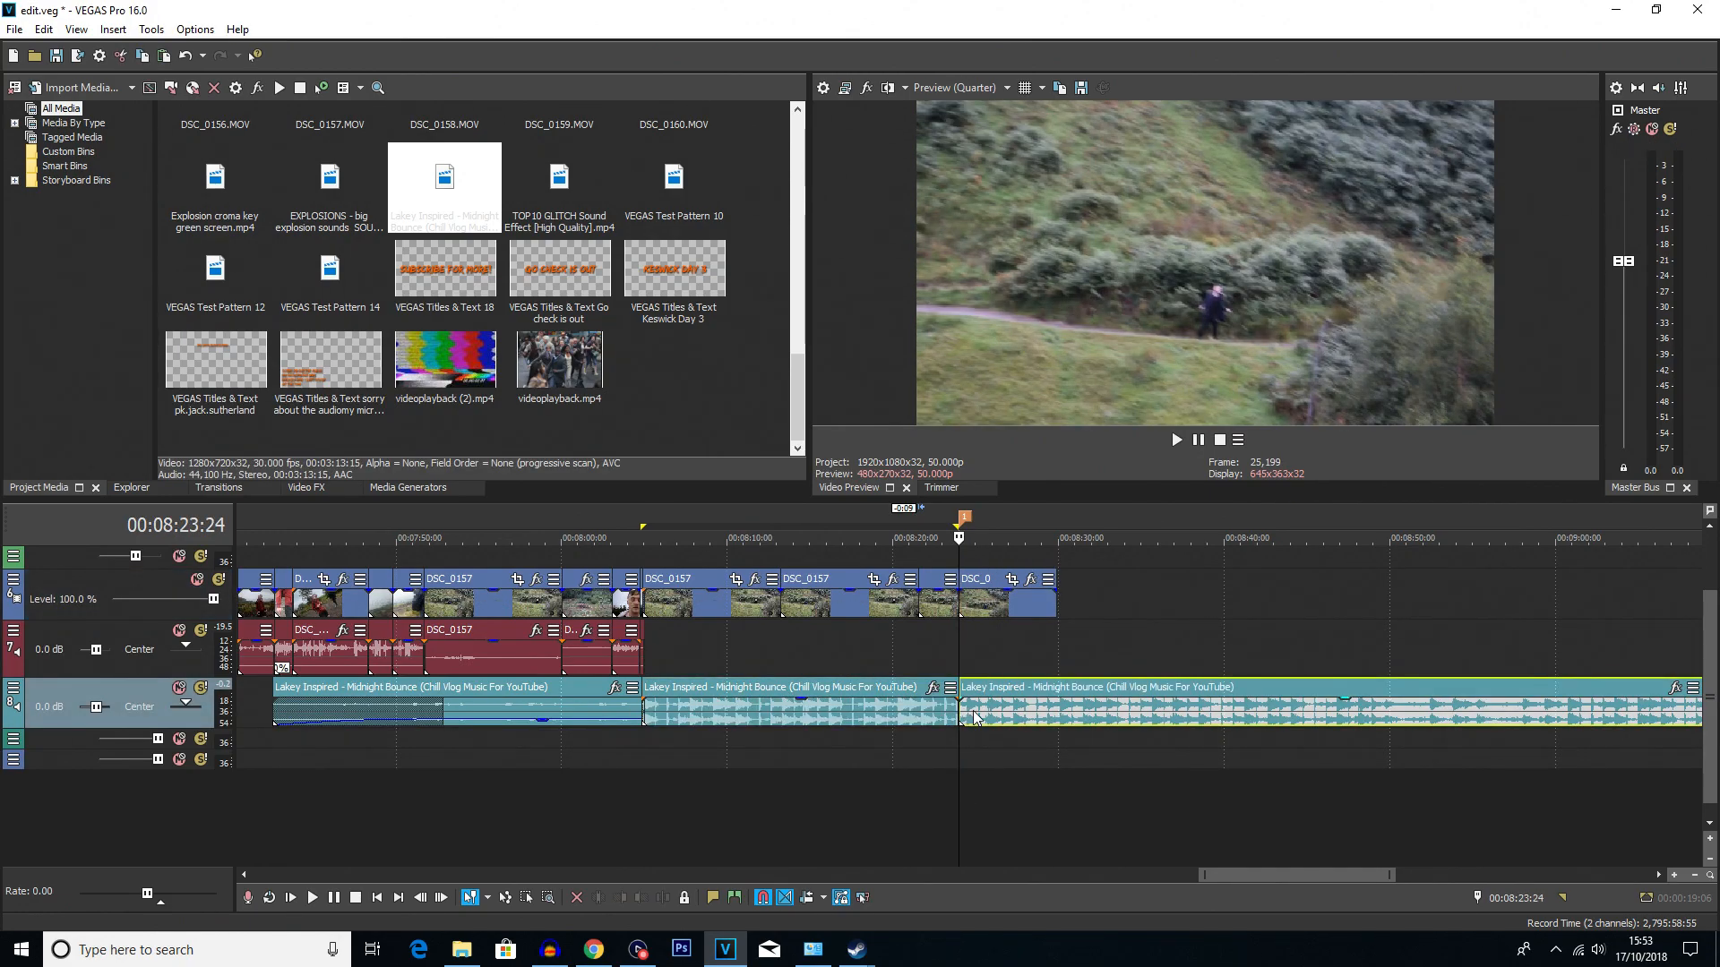
pyautogui.press('Delete')
pyautogui.click(983, 609)
pyautogui.press('Delete')
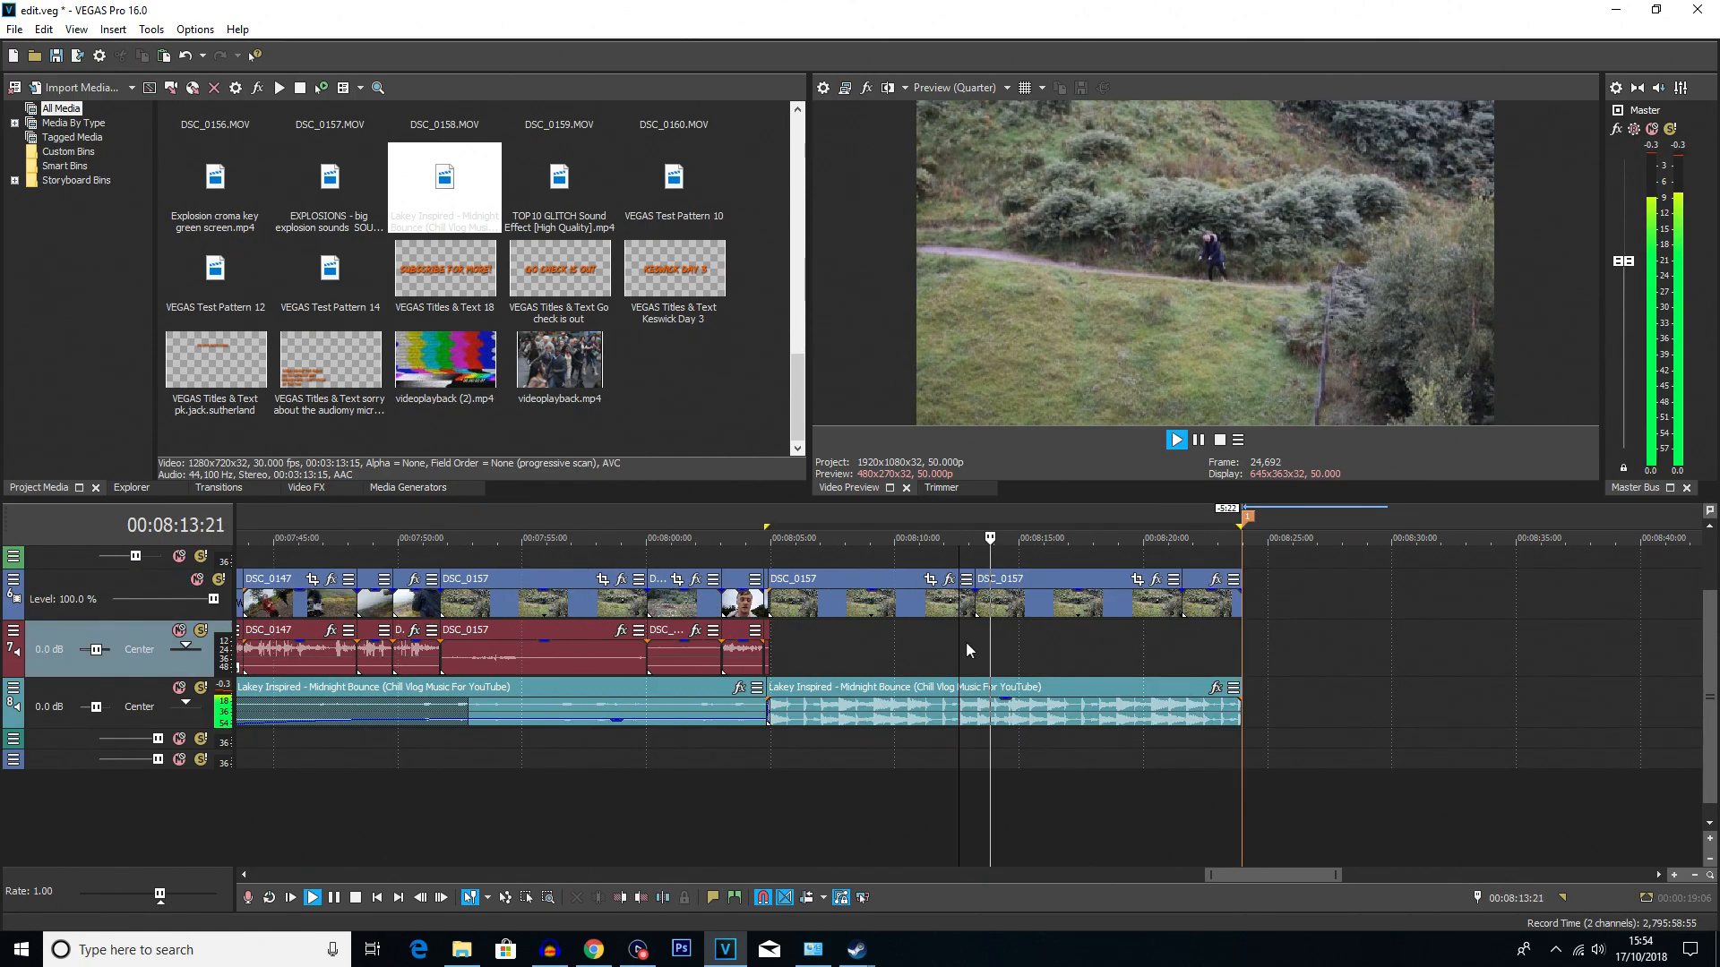
# - Preview from 00:08:12:14 and examine the cut between the first and second video-only DSC_0157 clips
pyautogui.press('space')
pyautogui.scroll(3, 976, 636)
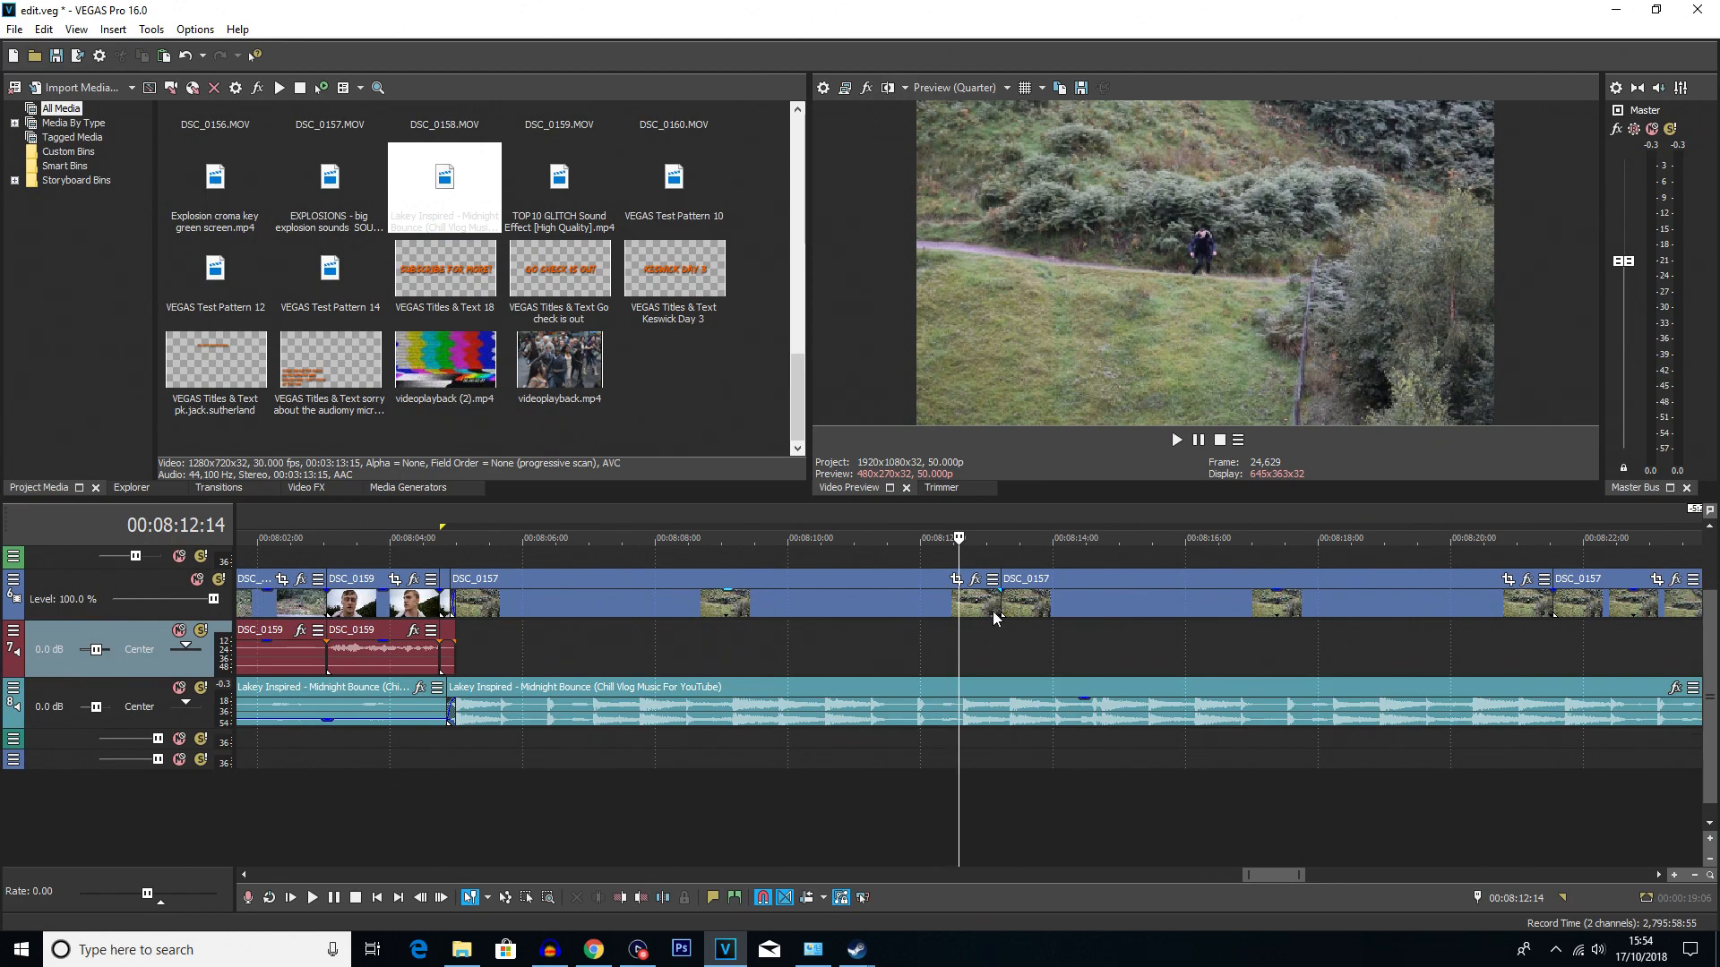
pyautogui.press('space')
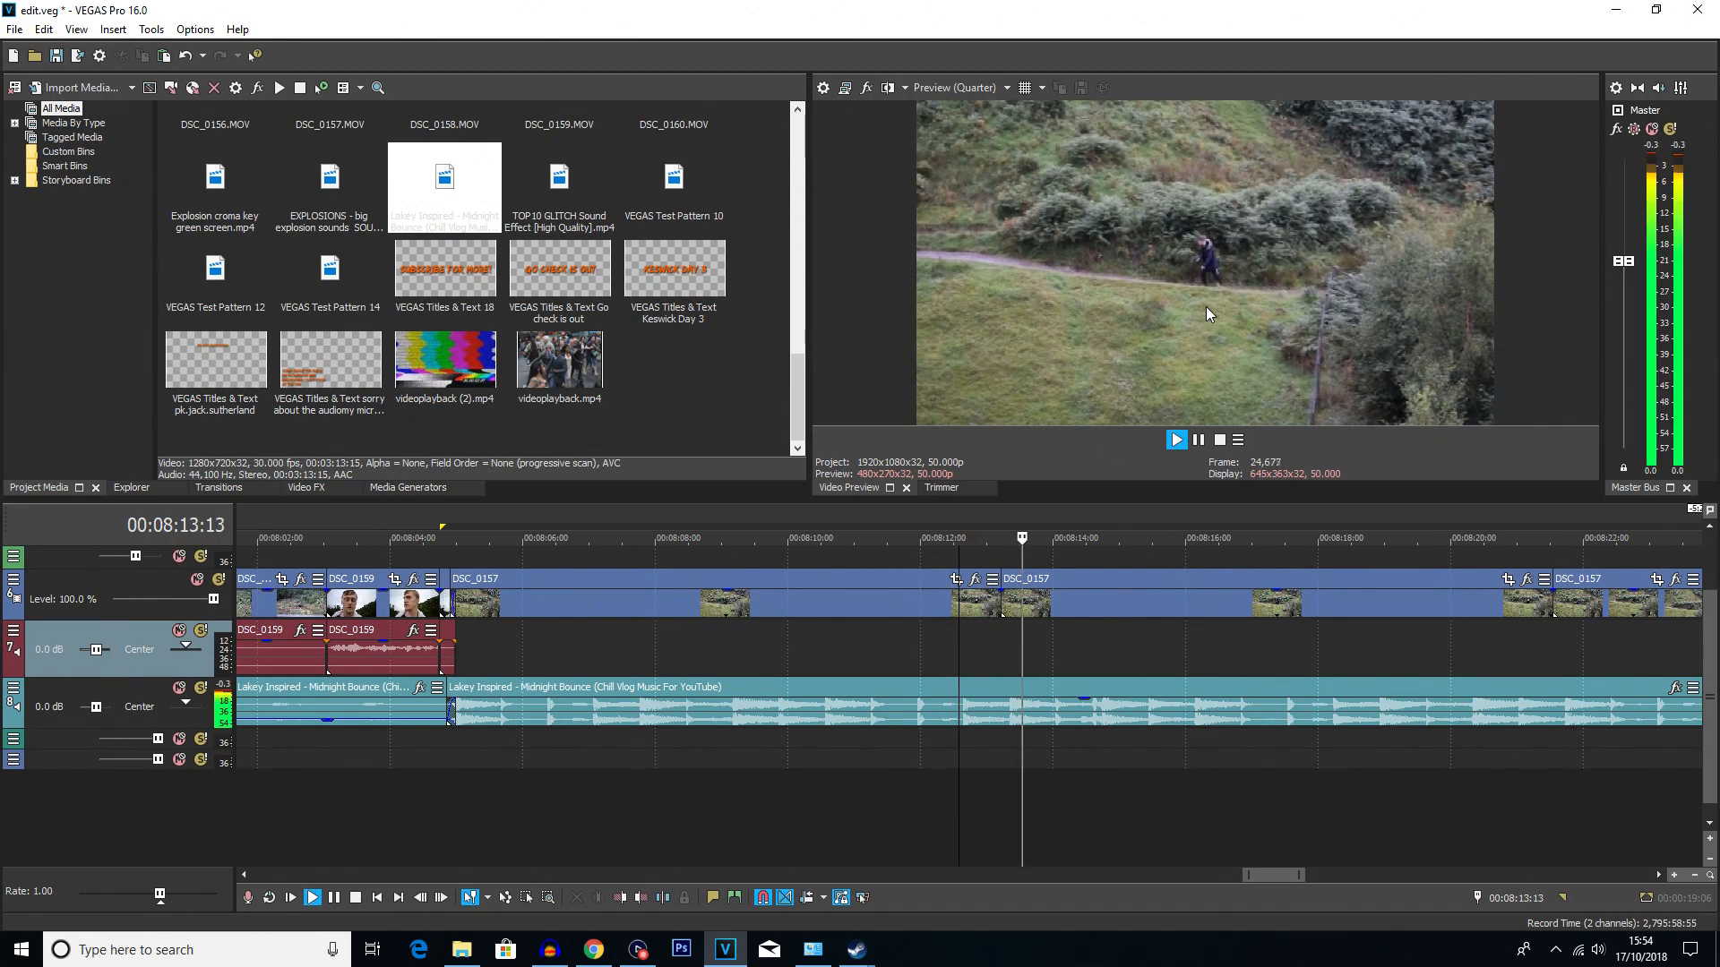
# - Reverse the second video-only DSC_0157 clip
pyautogui.click(1178, 607)
pyautogui.scroll(-4, 982, 627)
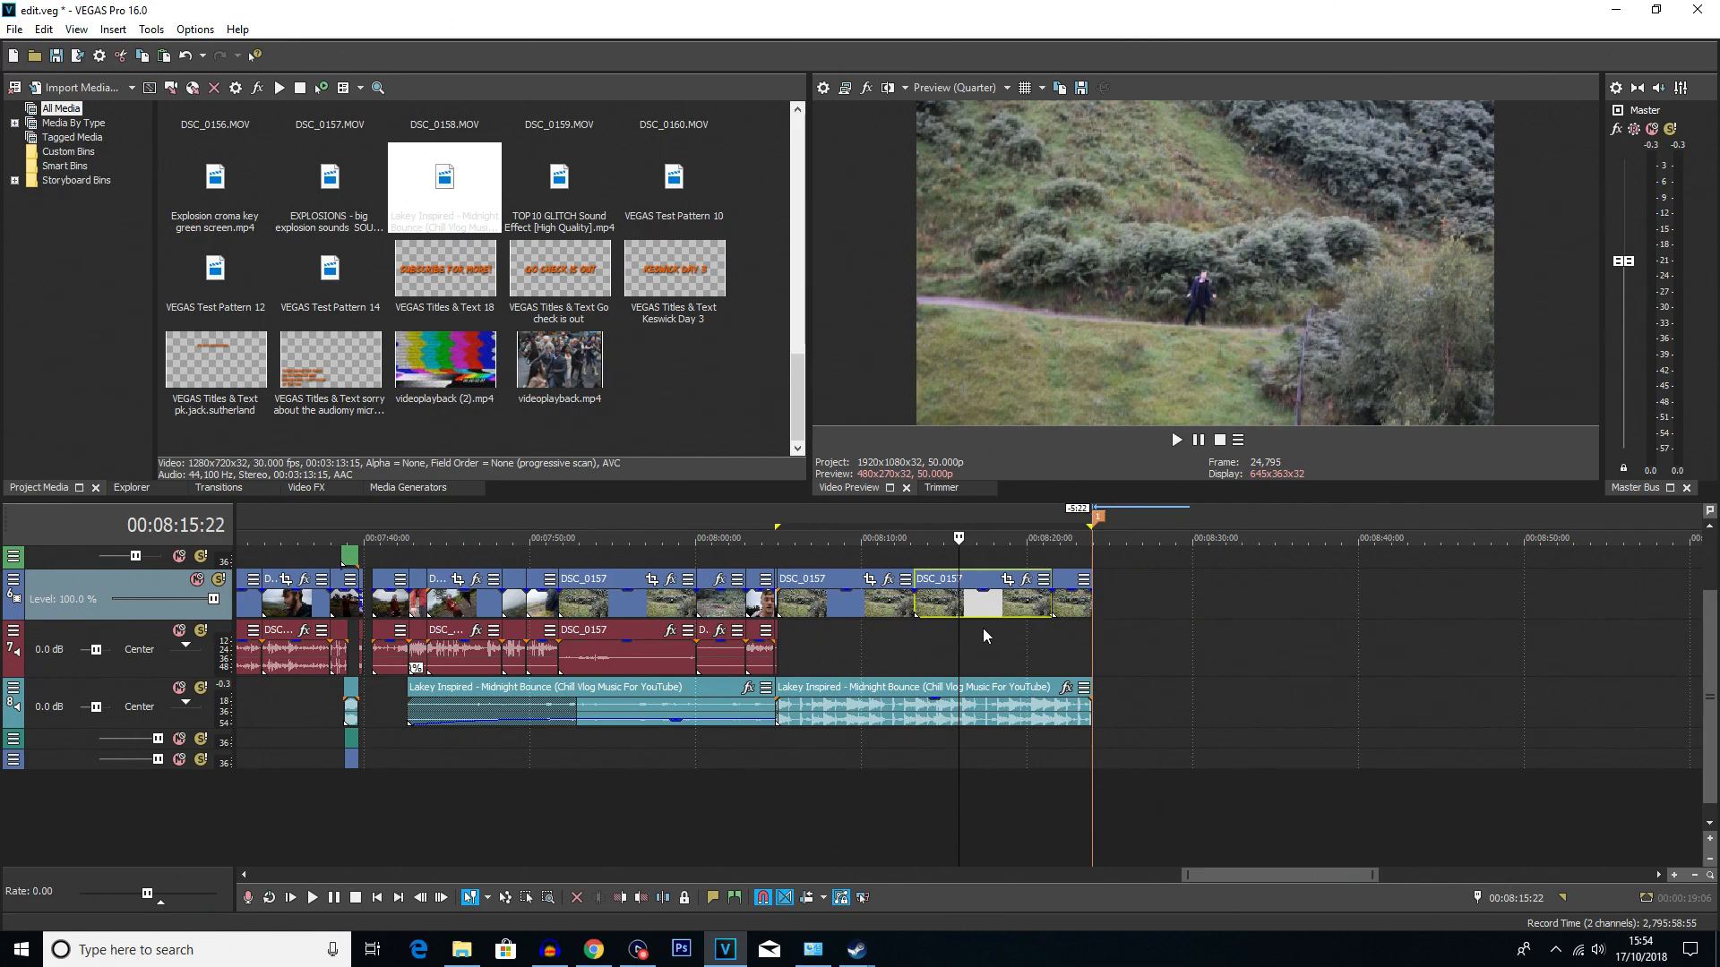
pyautogui.scroll(4, 981, 627)
pyautogui.rightClick(975, 606)
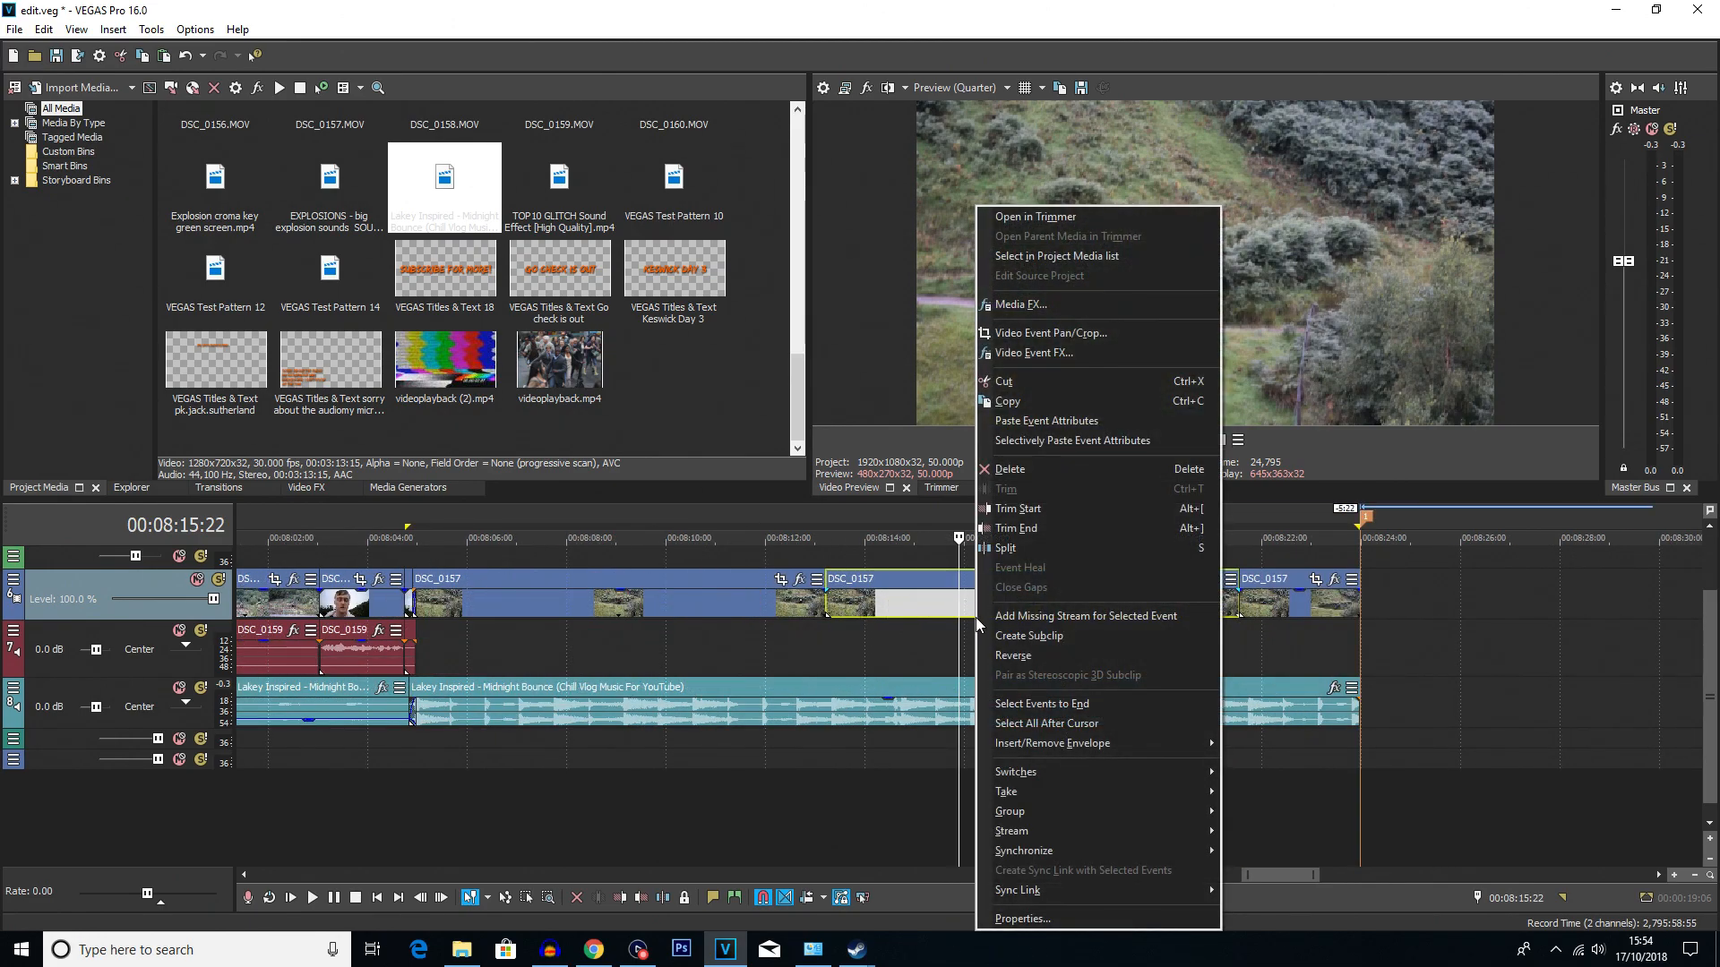
pyautogui.click(1044, 661)
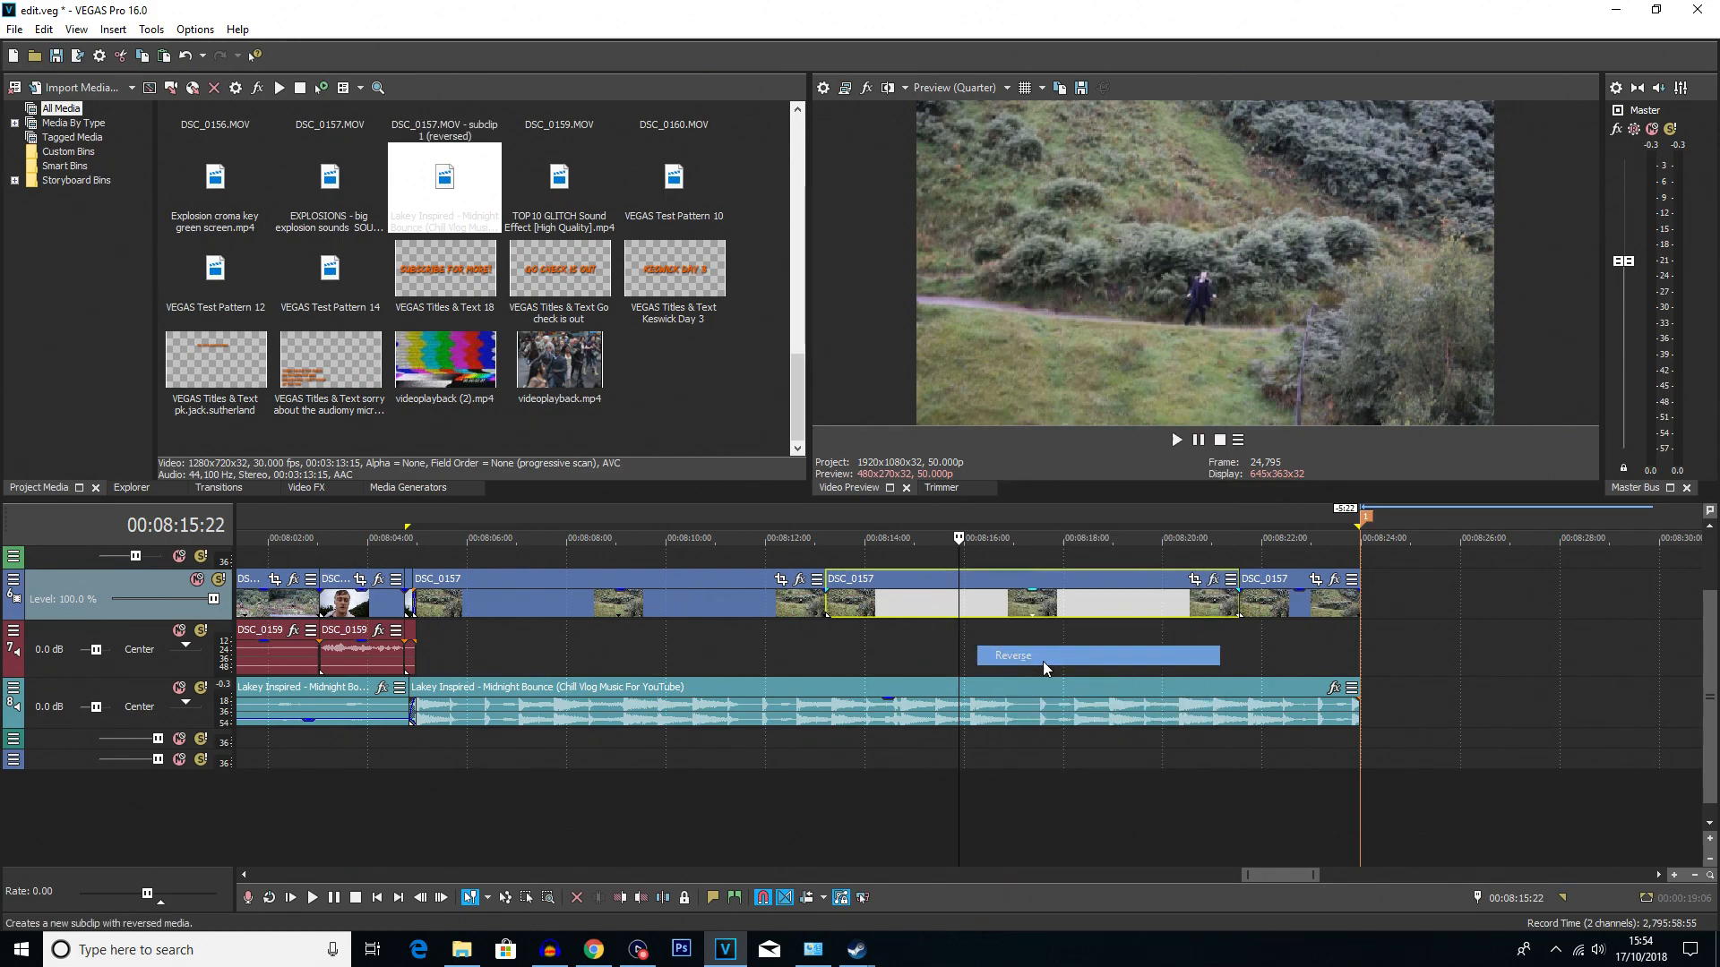
# - Preview from 00:08:12:08 and examine how the first clip runs into the reversed clip
pyautogui.click(706, 641)
pyautogui.click(782, 647)
pyautogui.press('space')
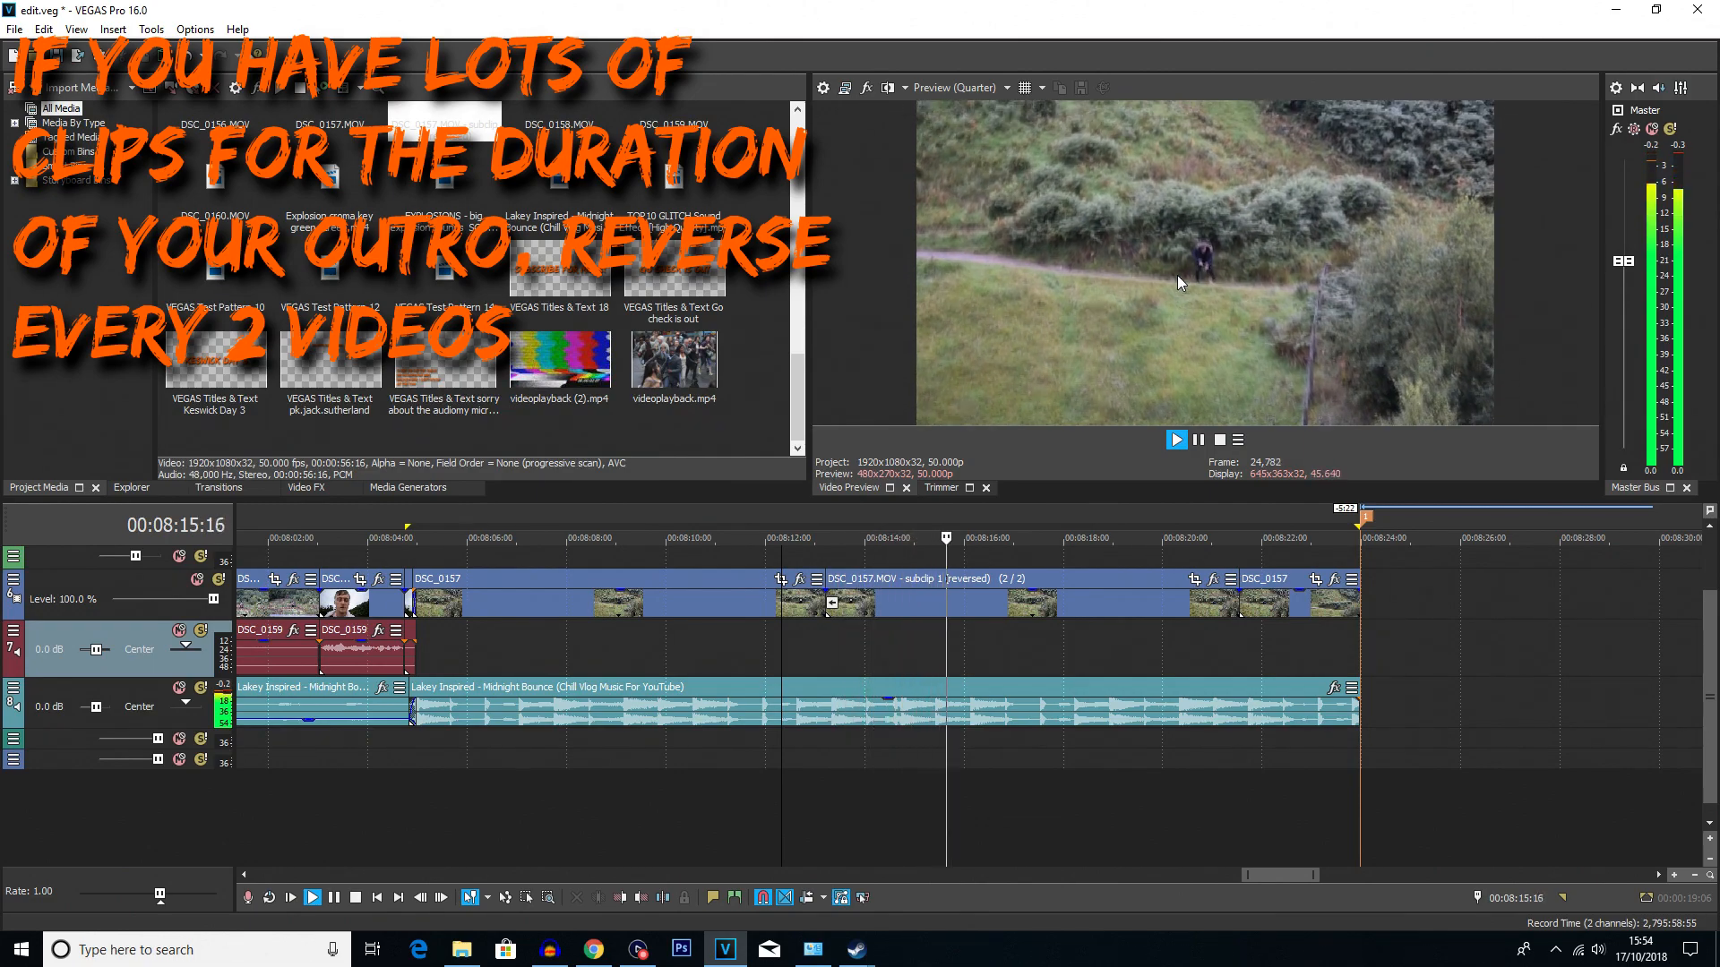
pyautogui.press('space')
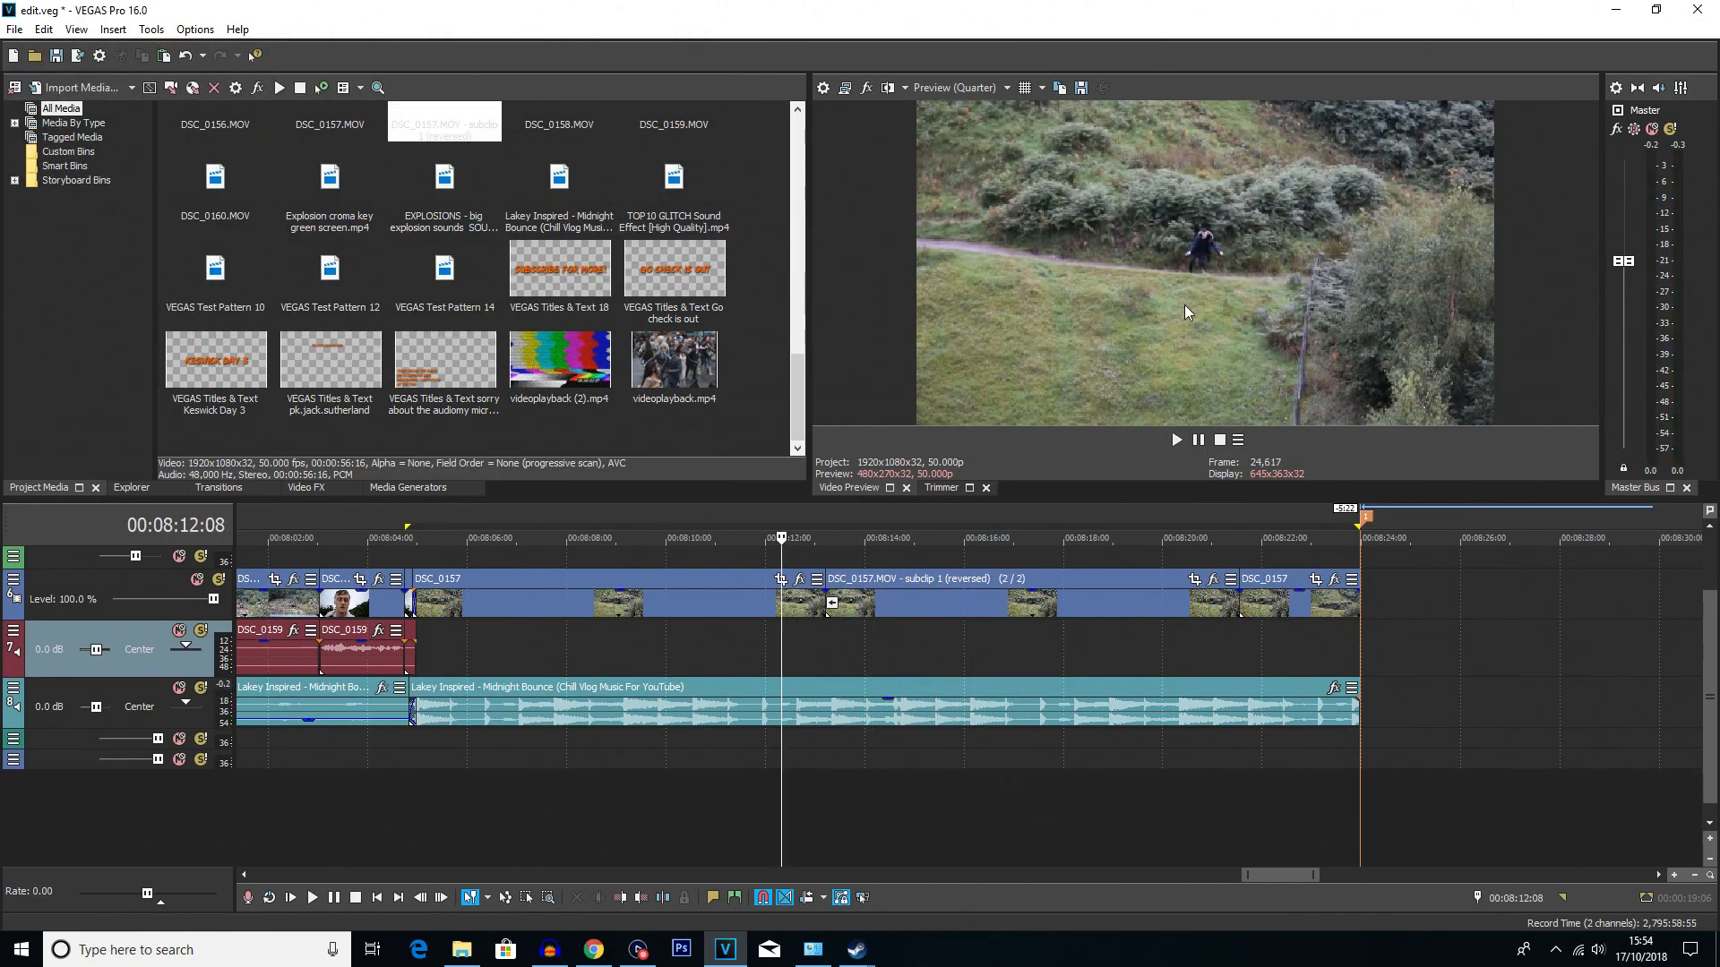
# - Add a short fade-out to the end of the last video-only DSC_0157 clip at the marker
pyautogui.click(1228, 633)
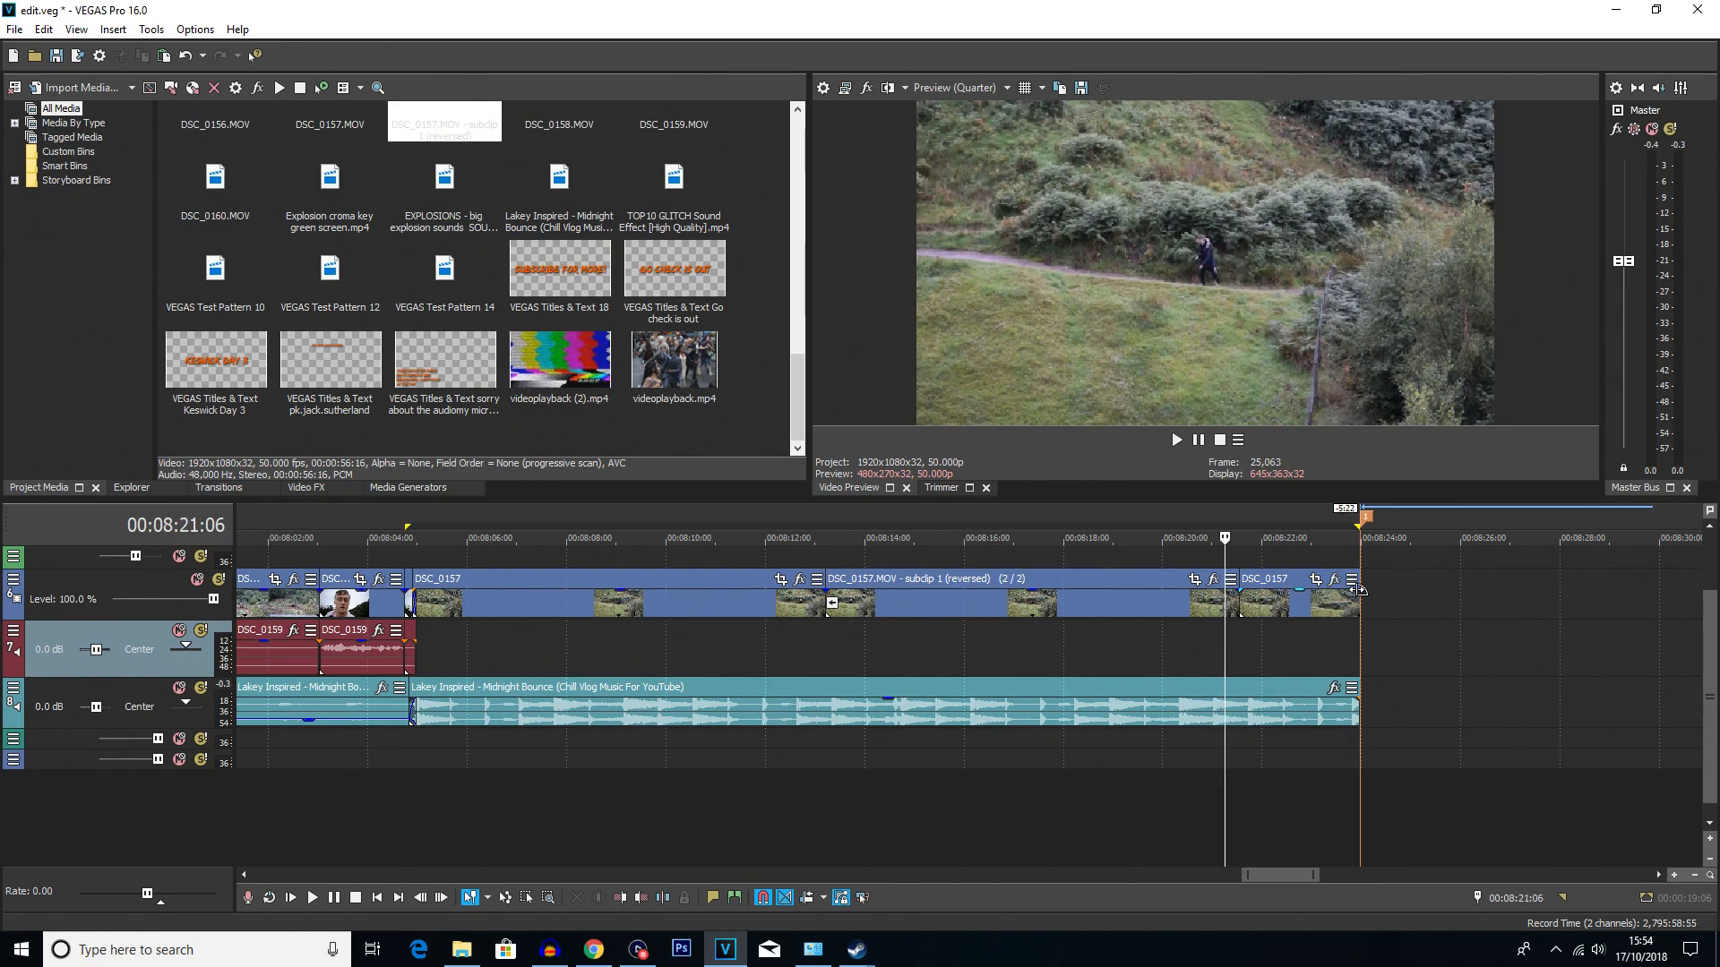
pyautogui.click(1353, 598)
pyautogui.moveTo(1352, 588); pyautogui.dragTo(1336, 616)
pyautogui.click(1332, 643)
# - Search the video effects for "gau" and select Gaussian Blur to show its presets
pyautogui.scroll(-3, 1332, 643)
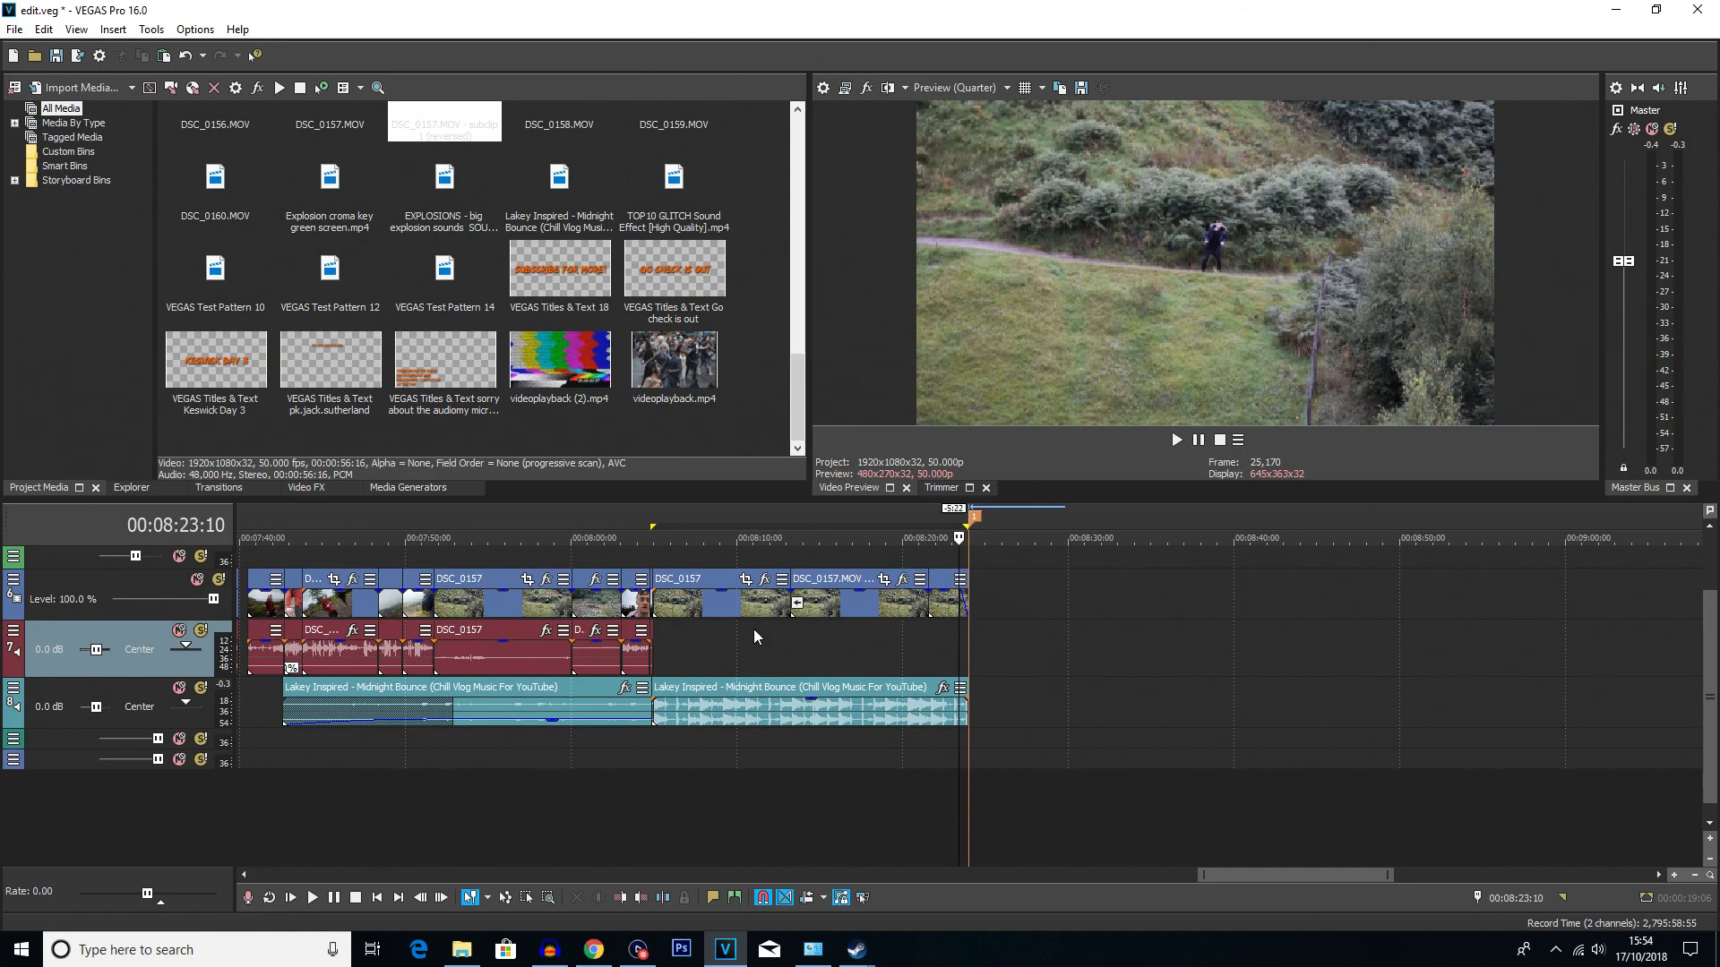
pyautogui.click(753, 629)
pyautogui.scroll(3, 929, 665)
pyautogui.scroll(-1, 873, 631)
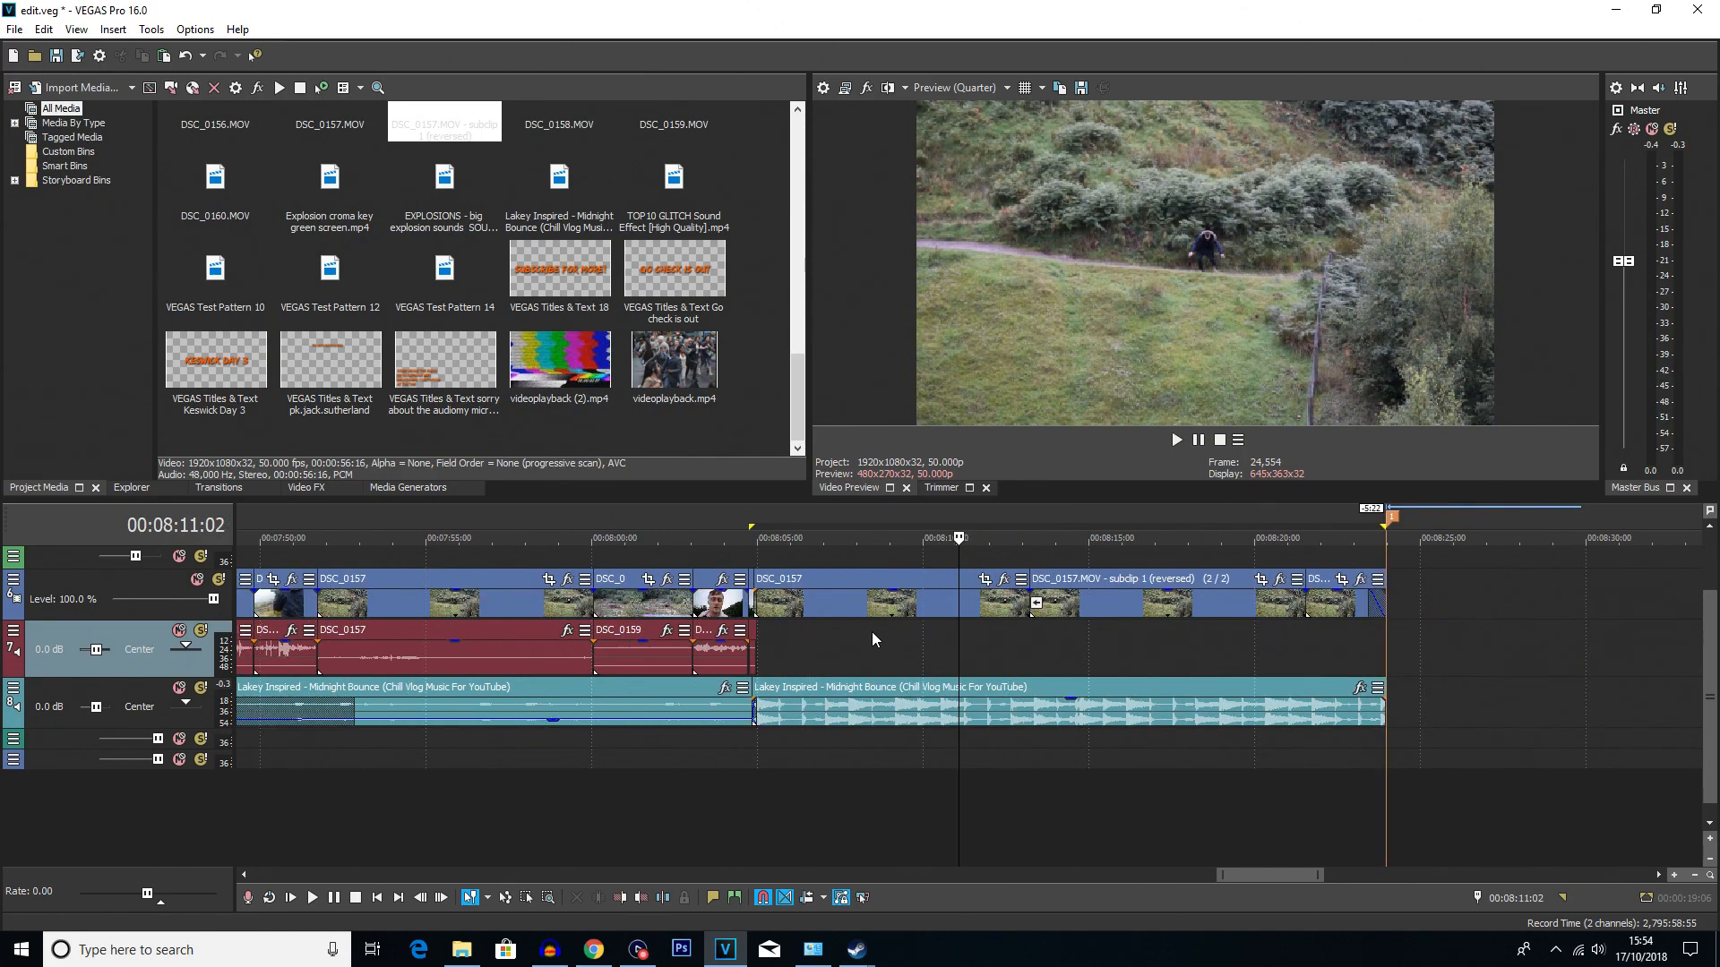
pyautogui.click(292, 487)
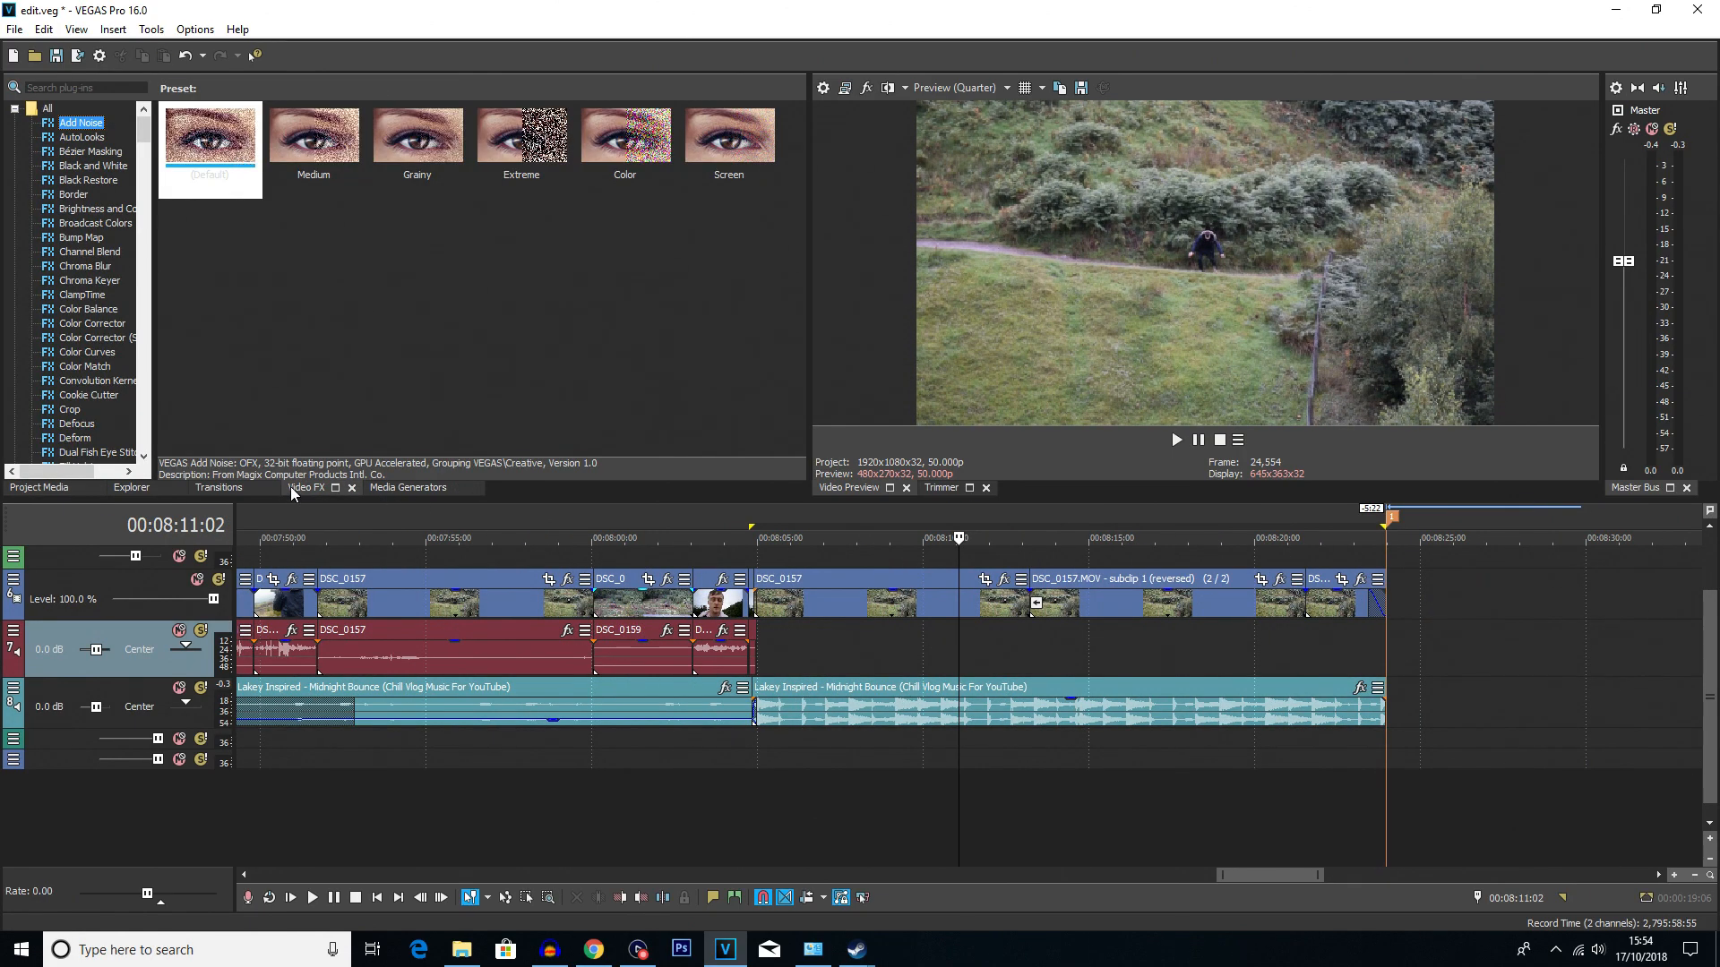
pyautogui.click(54, 87)
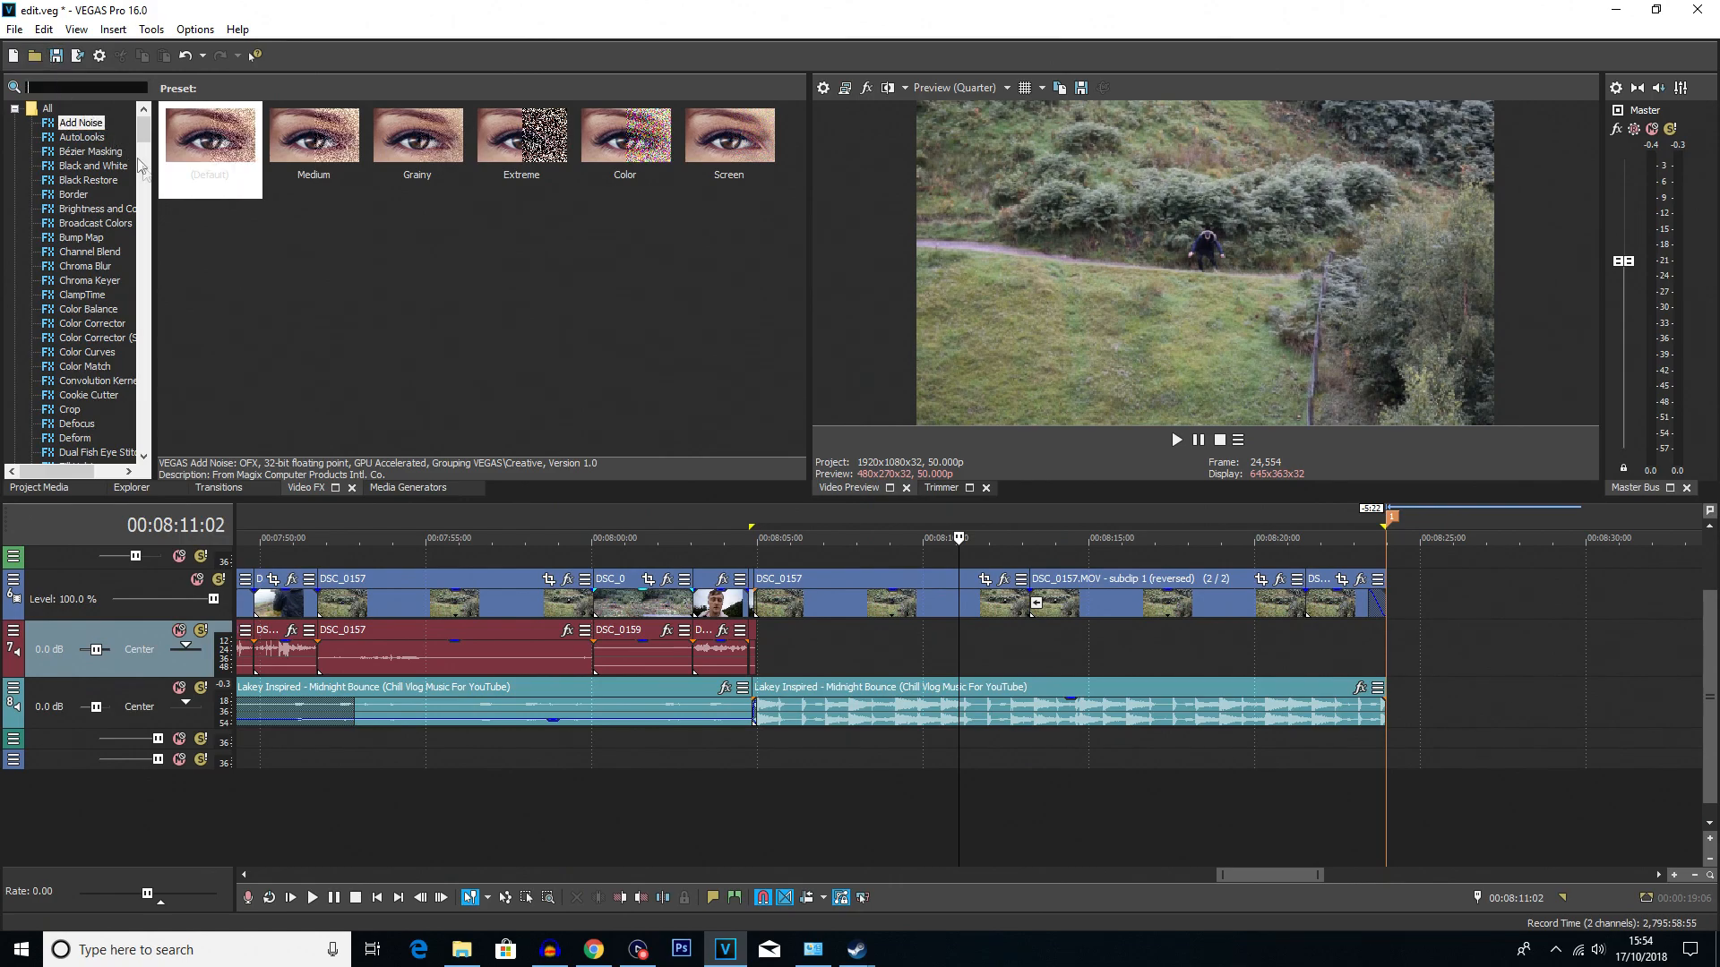
pyautogui.write('ga')
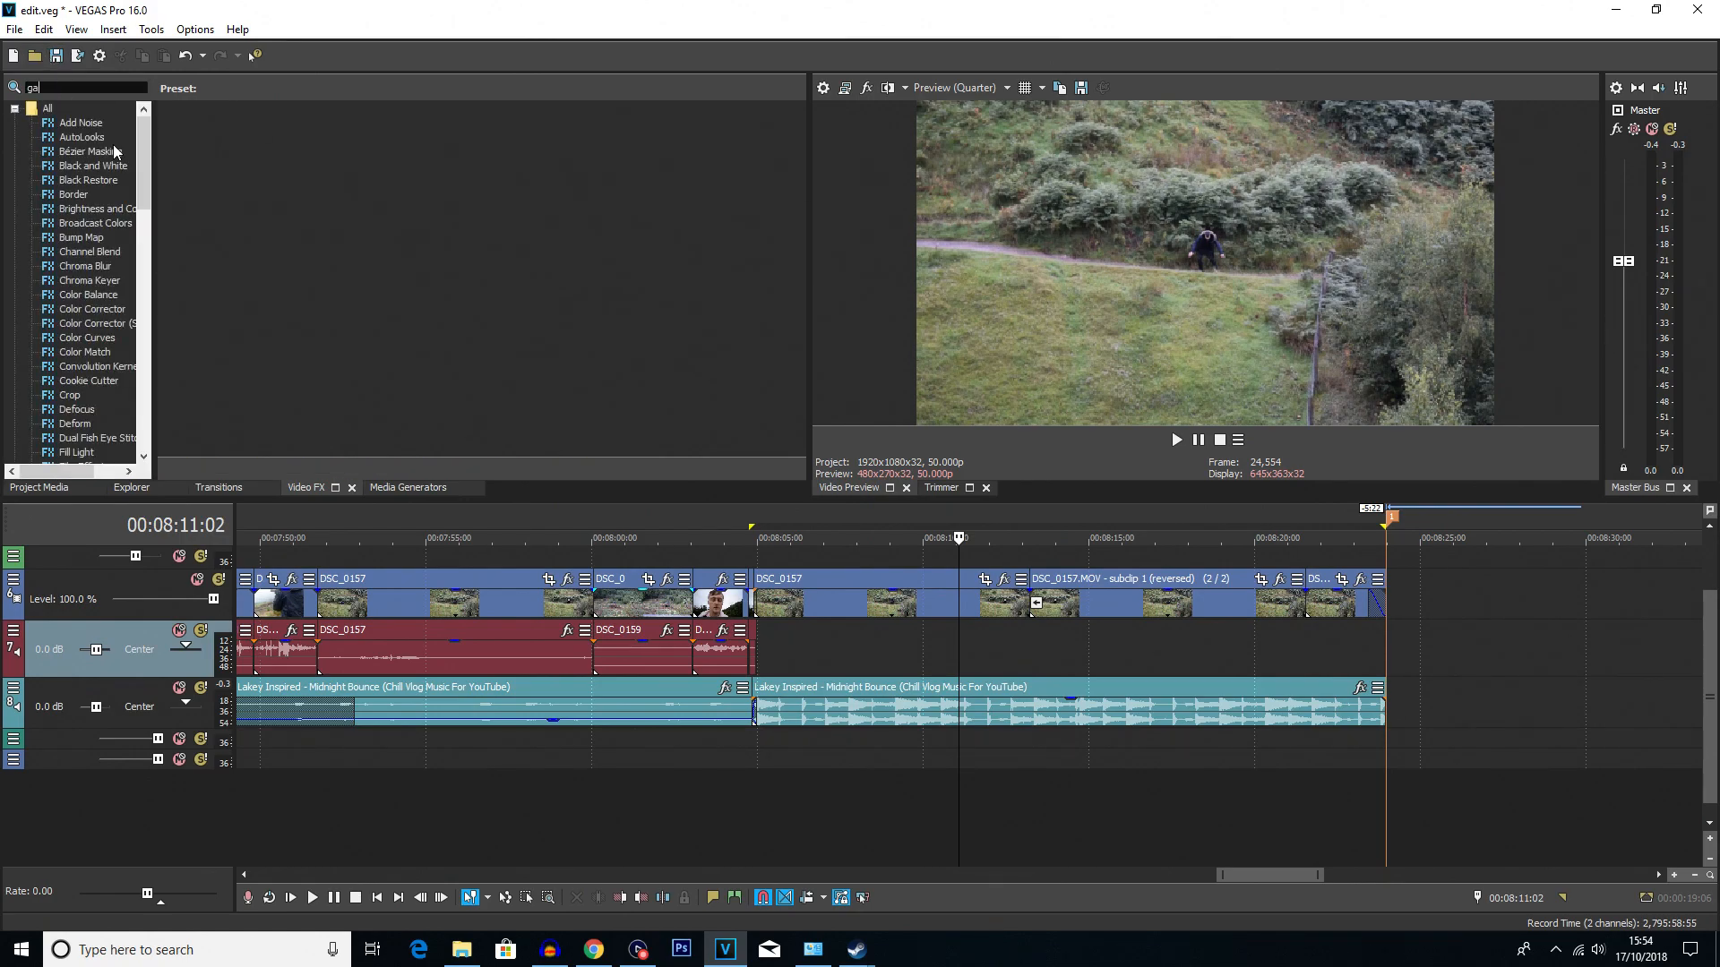
pyautogui.write('u')
pyautogui.click(84, 122)
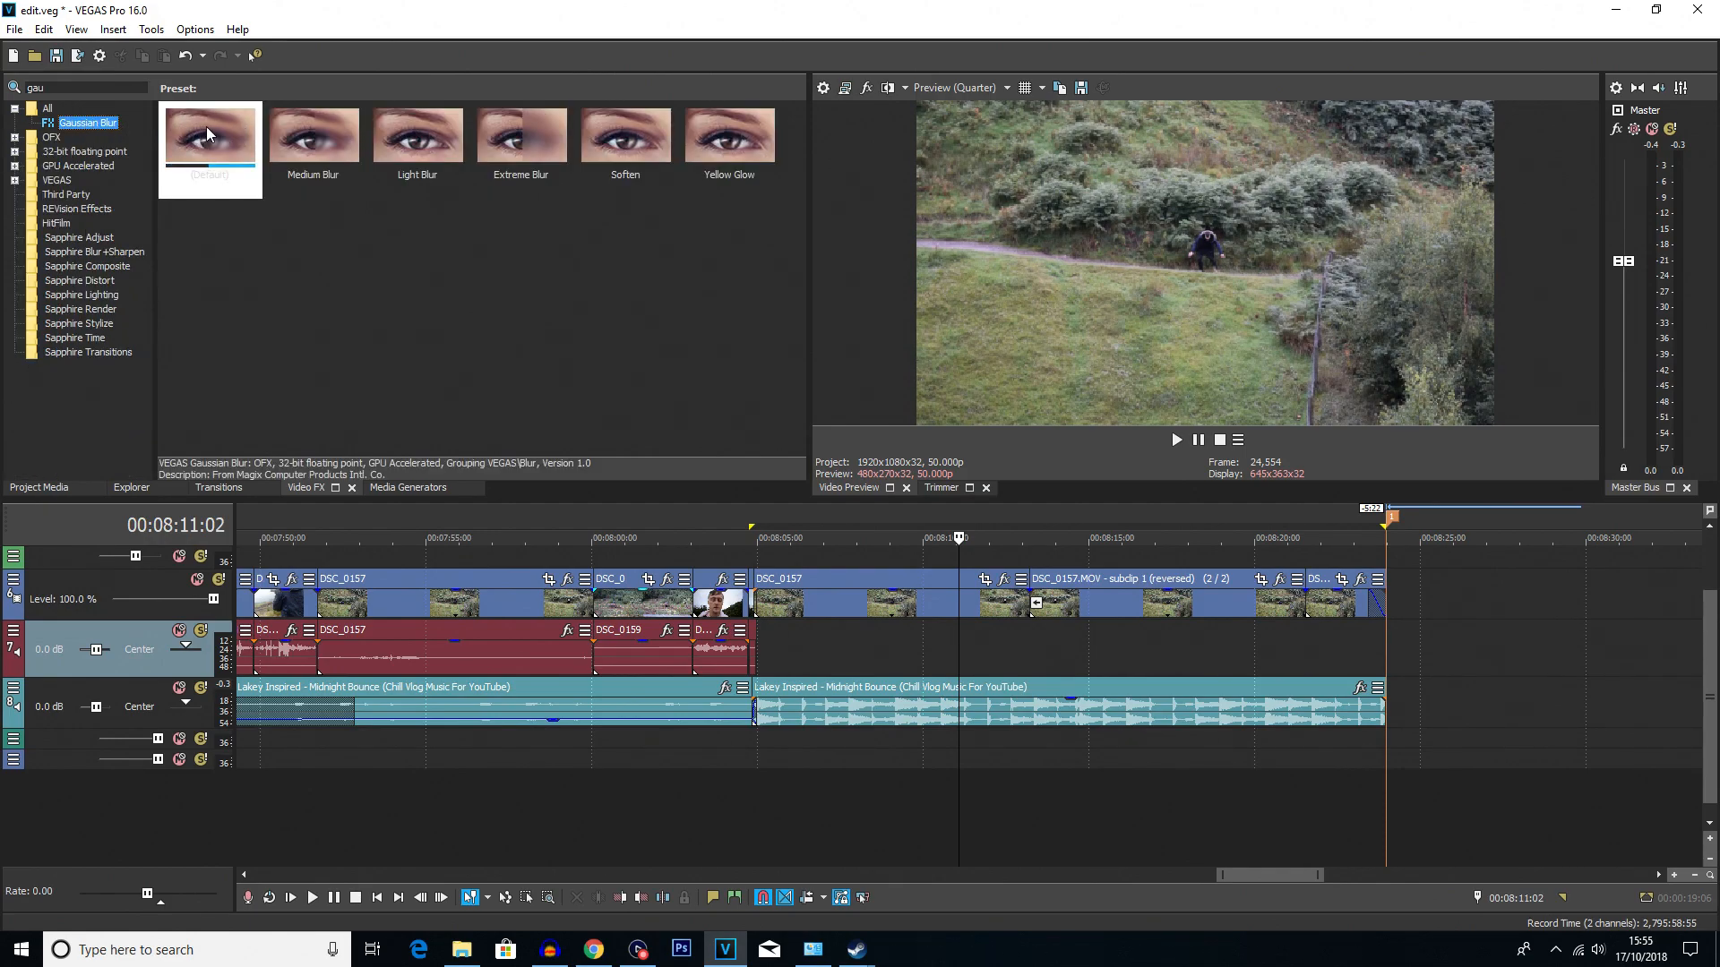
# - Apply the default Gaussian Blur preset to all three video-only clips in the music section, including the reversed one
pyautogui.moveTo(206, 126); pyautogui.dragTo(727, 452)
pyautogui.moveTo(862, 613); pyautogui.dragTo(861, 613)
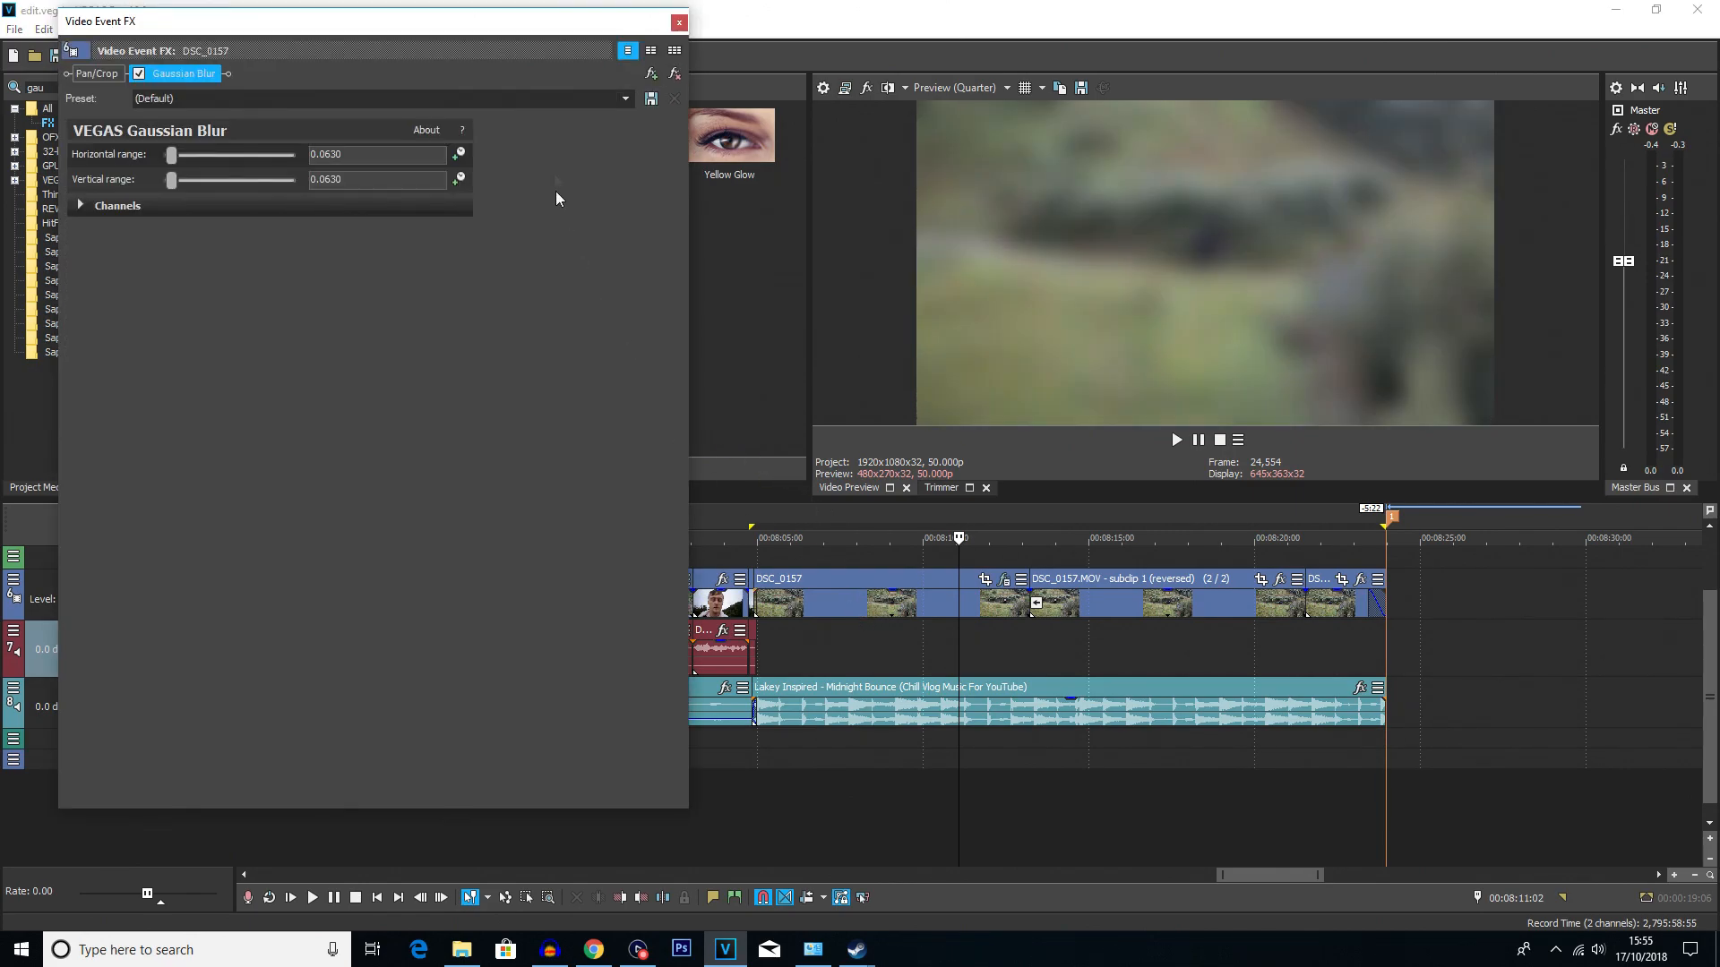
pyautogui.click(679, 23)
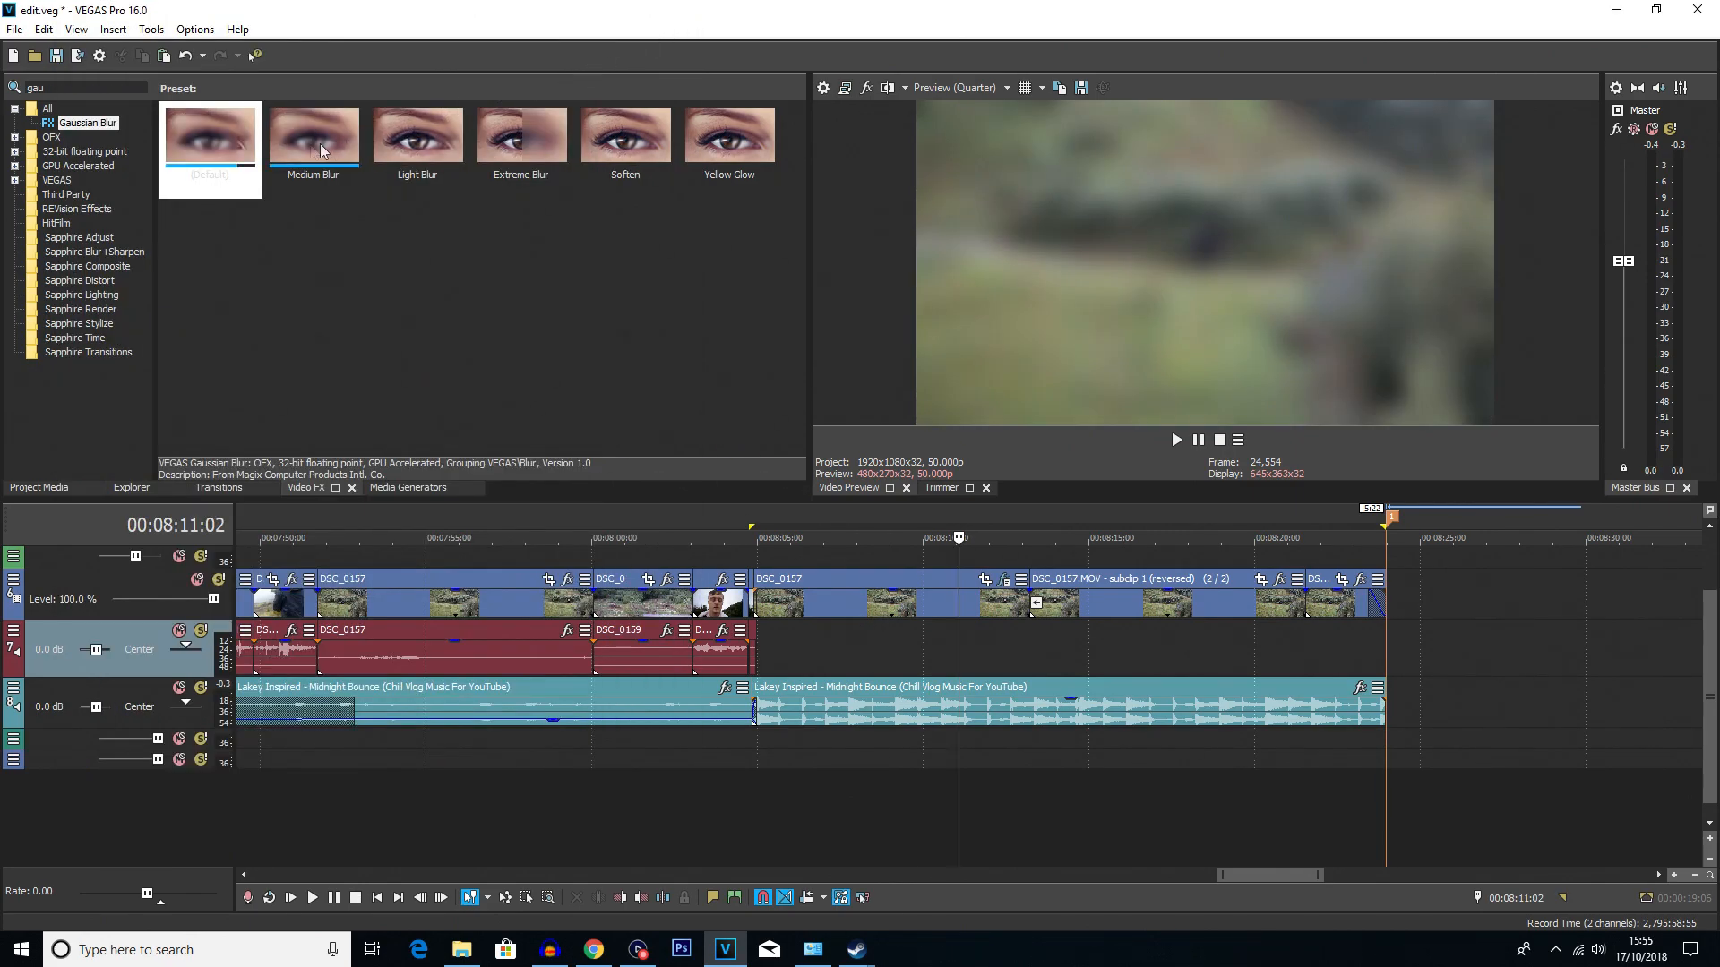
pyautogui.moveTo(1149, 596); pyautogui.dragTo(1155, 598)
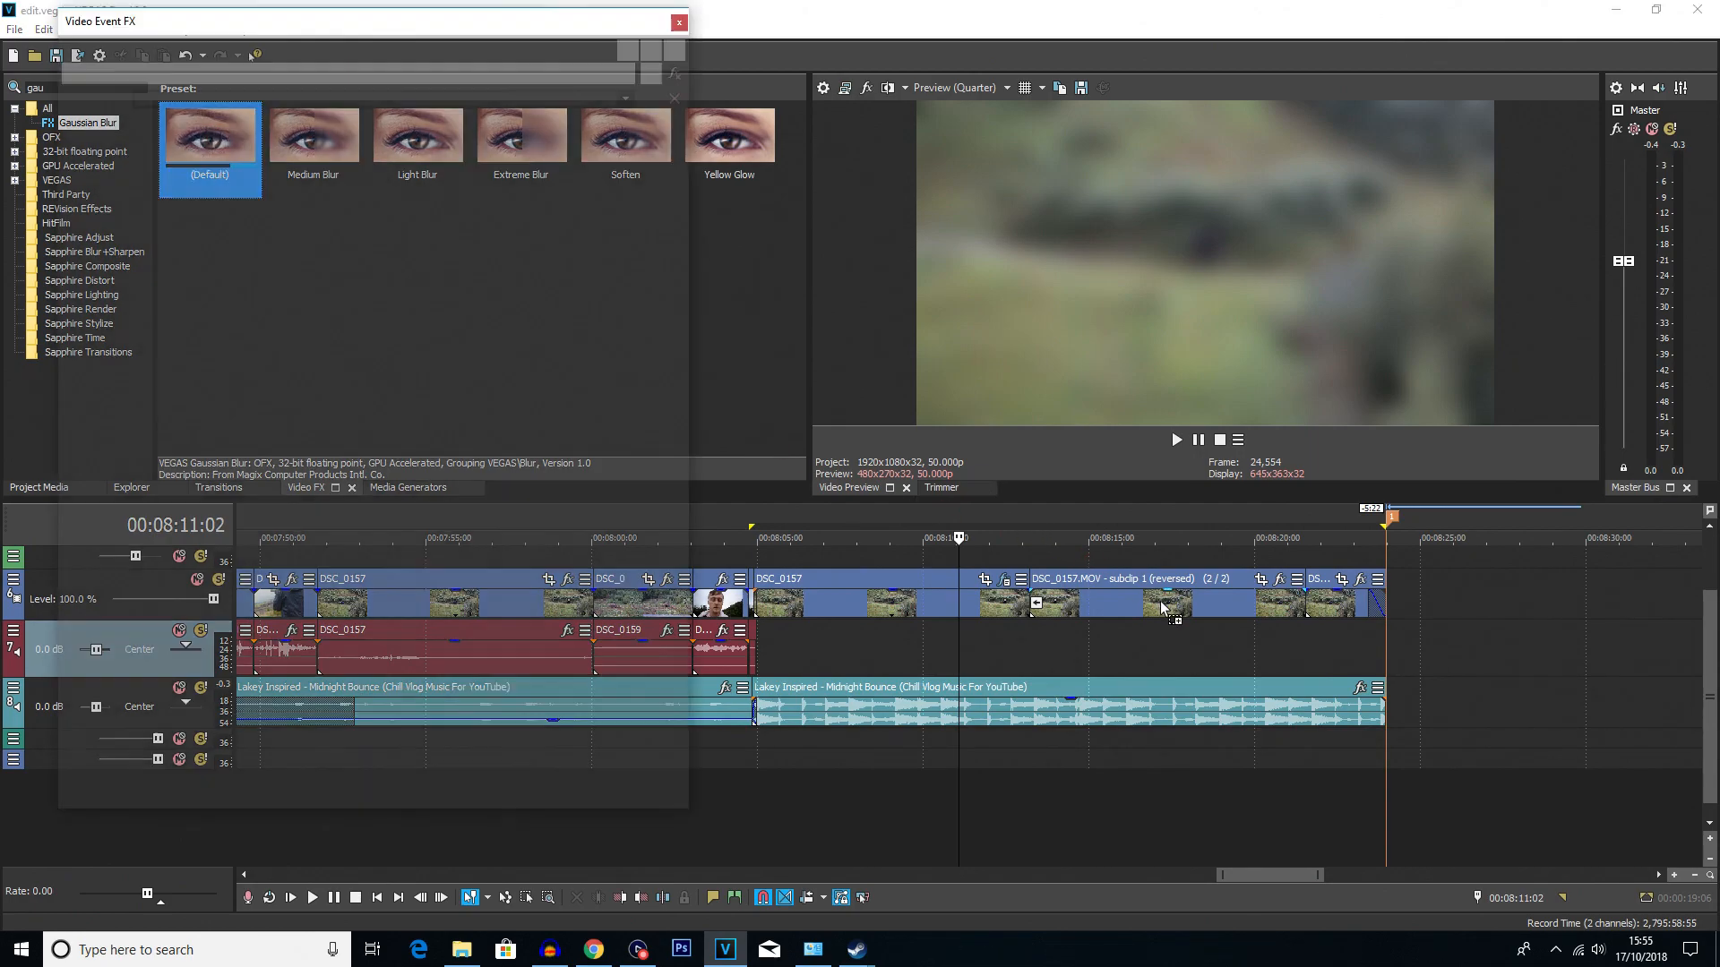
pyautogui.click(679, 23)
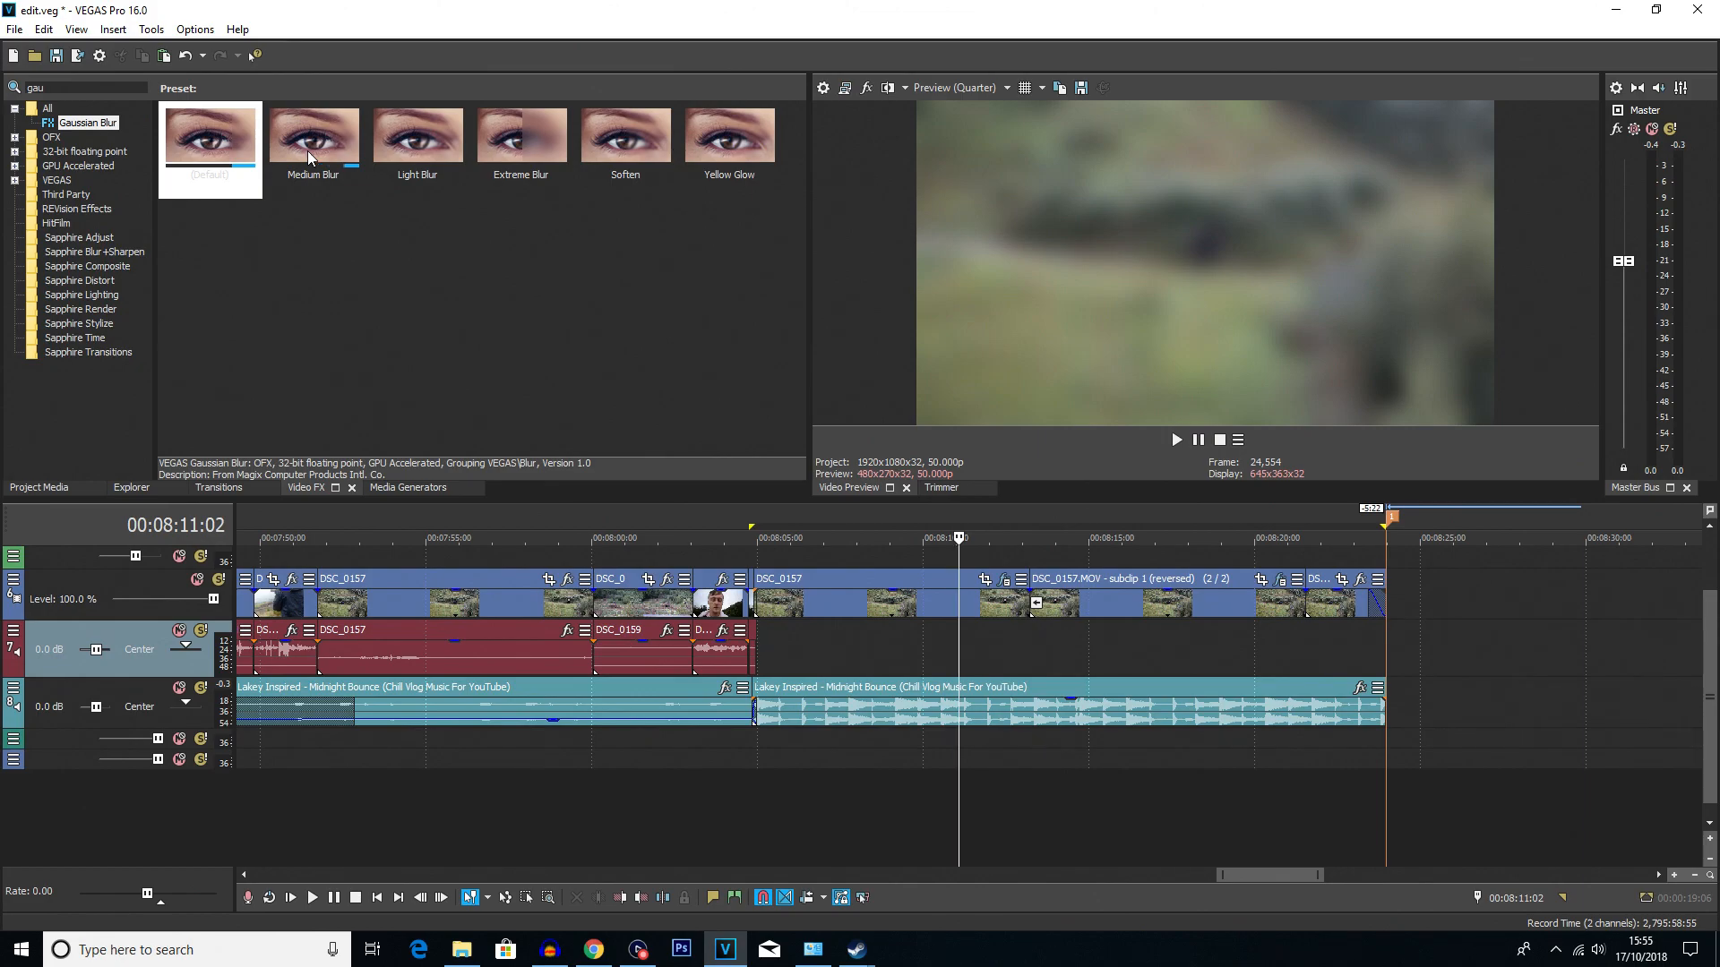
pyautogui.moveTo(231, 145); pyautogui.dragTo(1362, 607)
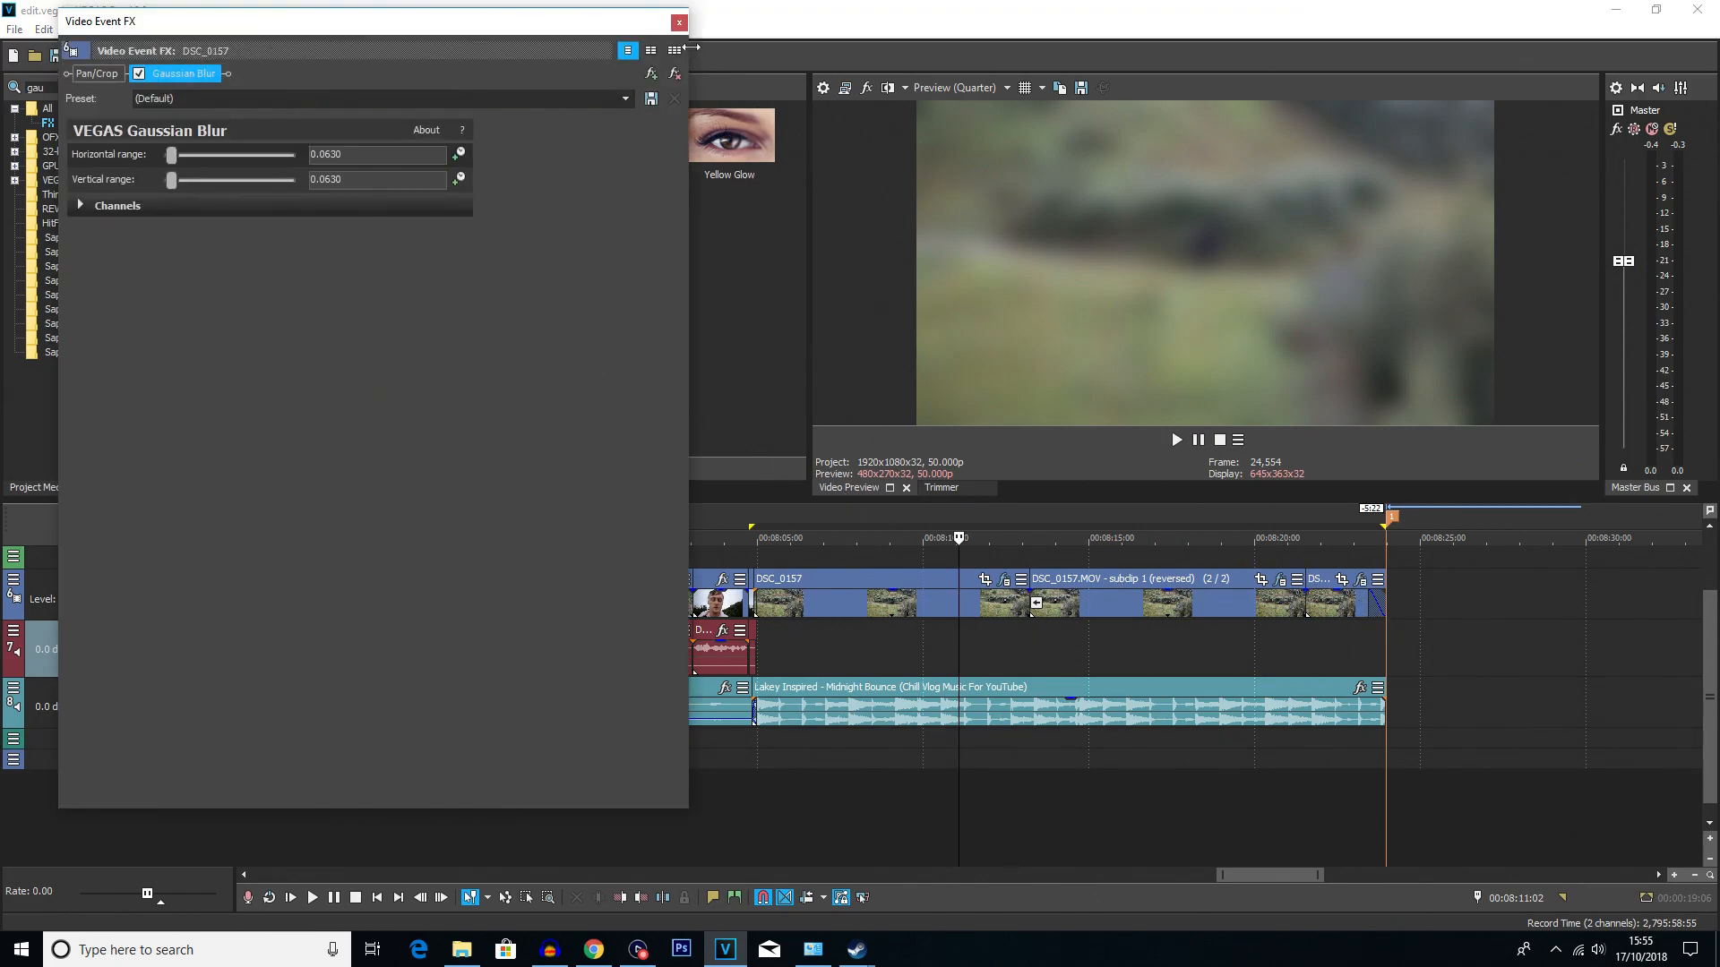
pyautogui.click(681, 23)
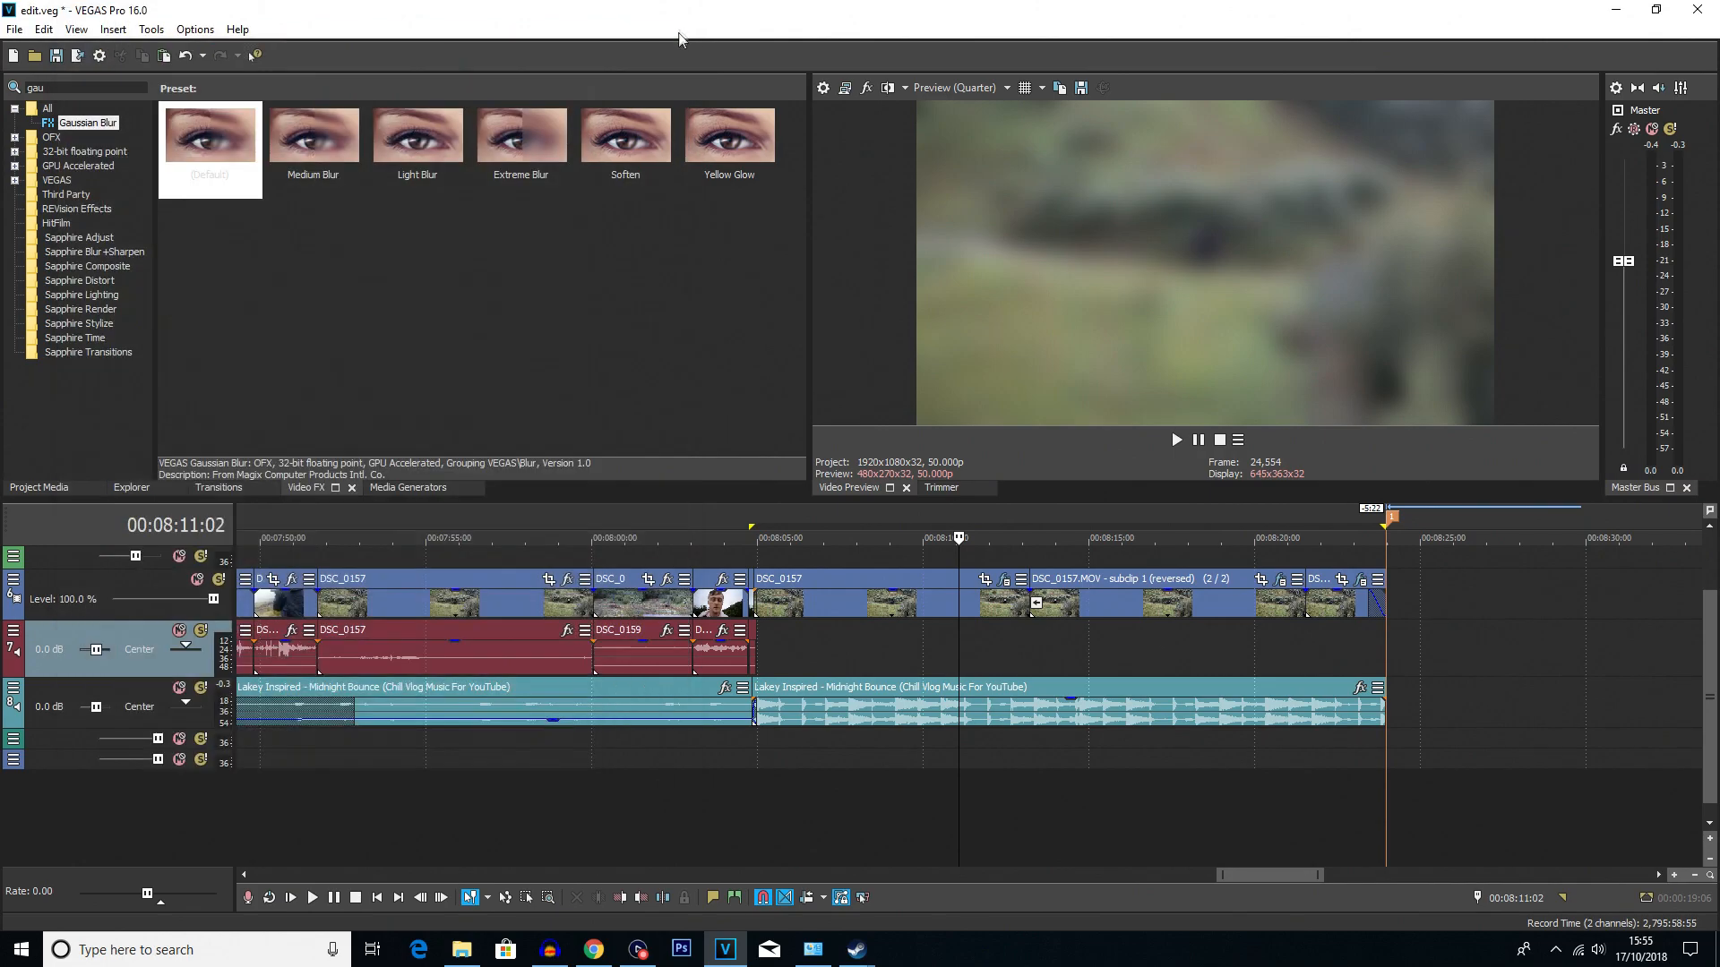
# - Preview from 00:08:03:01 and examine the change from the talking shot to the blurred clips
pyautogui.click(694, 559)
pyautogui.press('space')
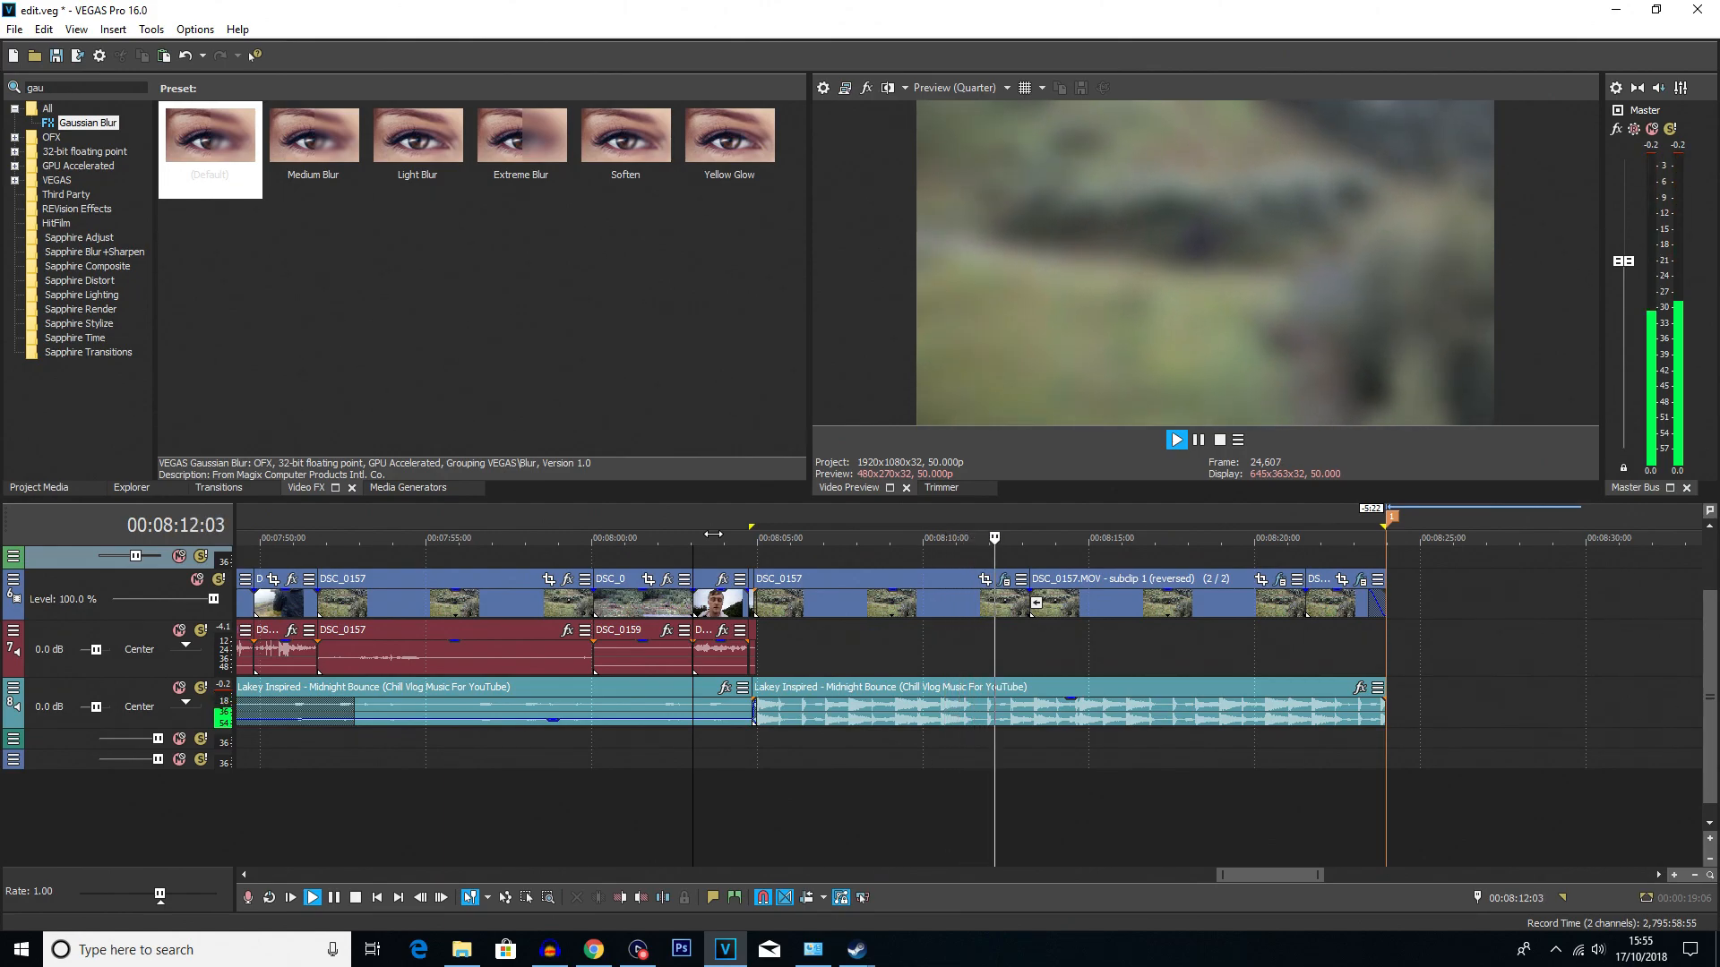
pyautogui.press('space')
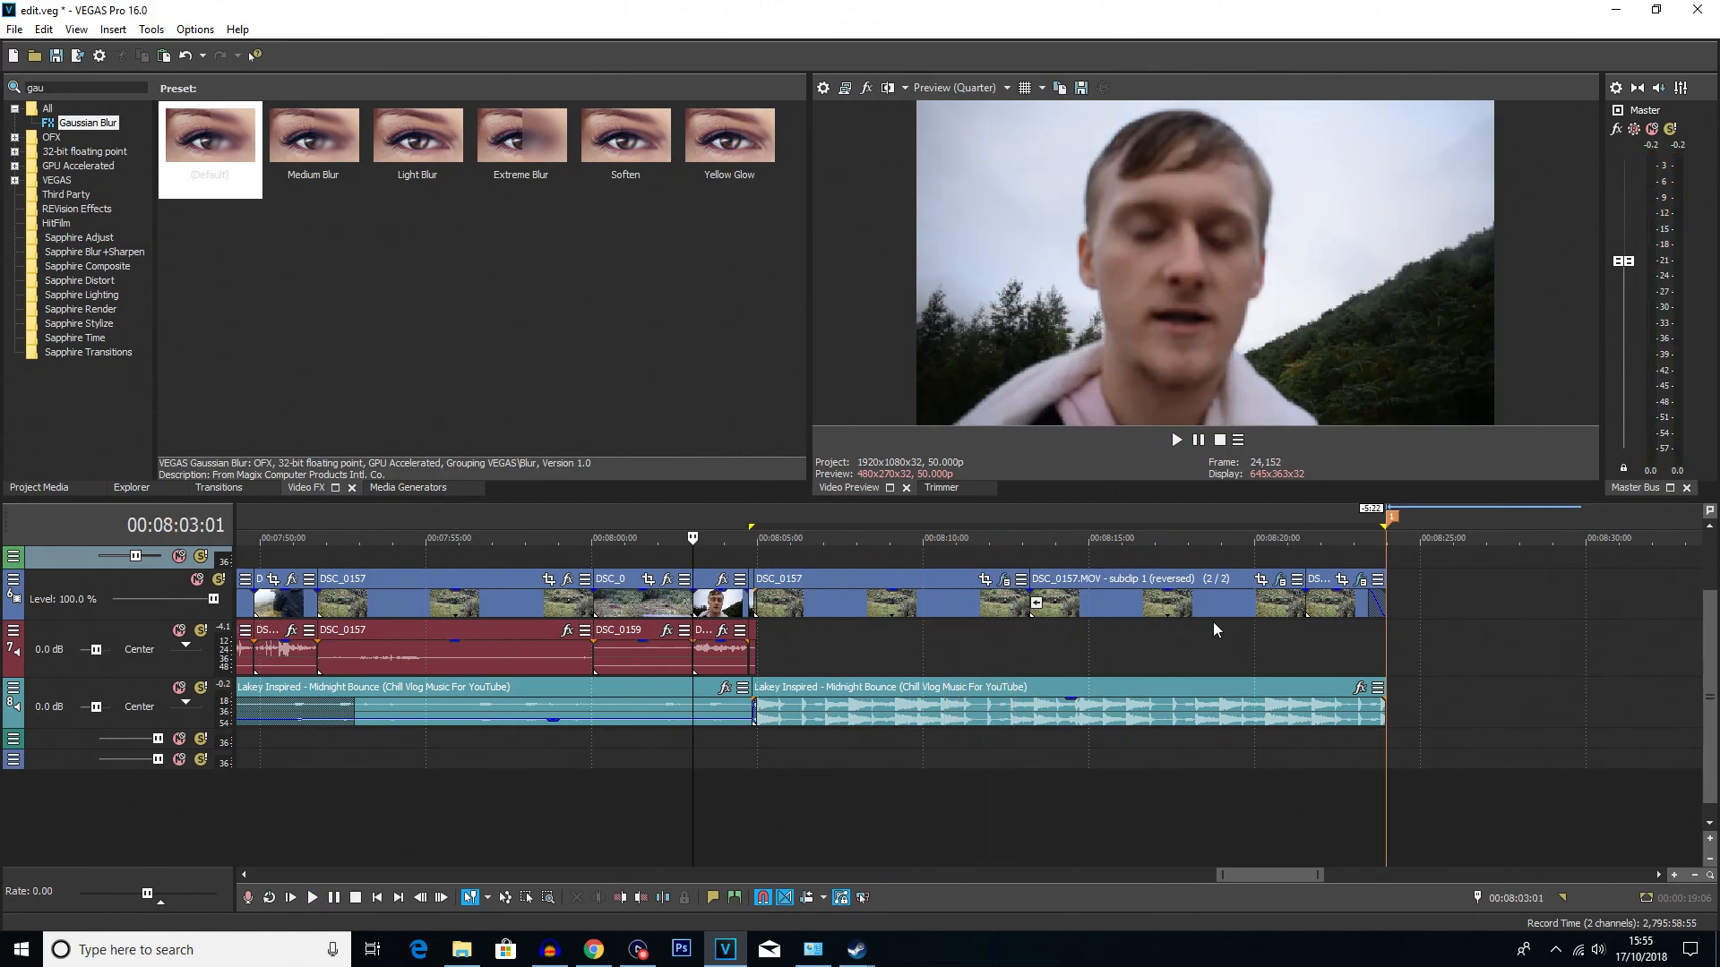
# - Enlarge empty video track 3 and insert text media on it at 00:08:08:14, above the blurred clips
pyautogui.scroll(2, 1220, 649)
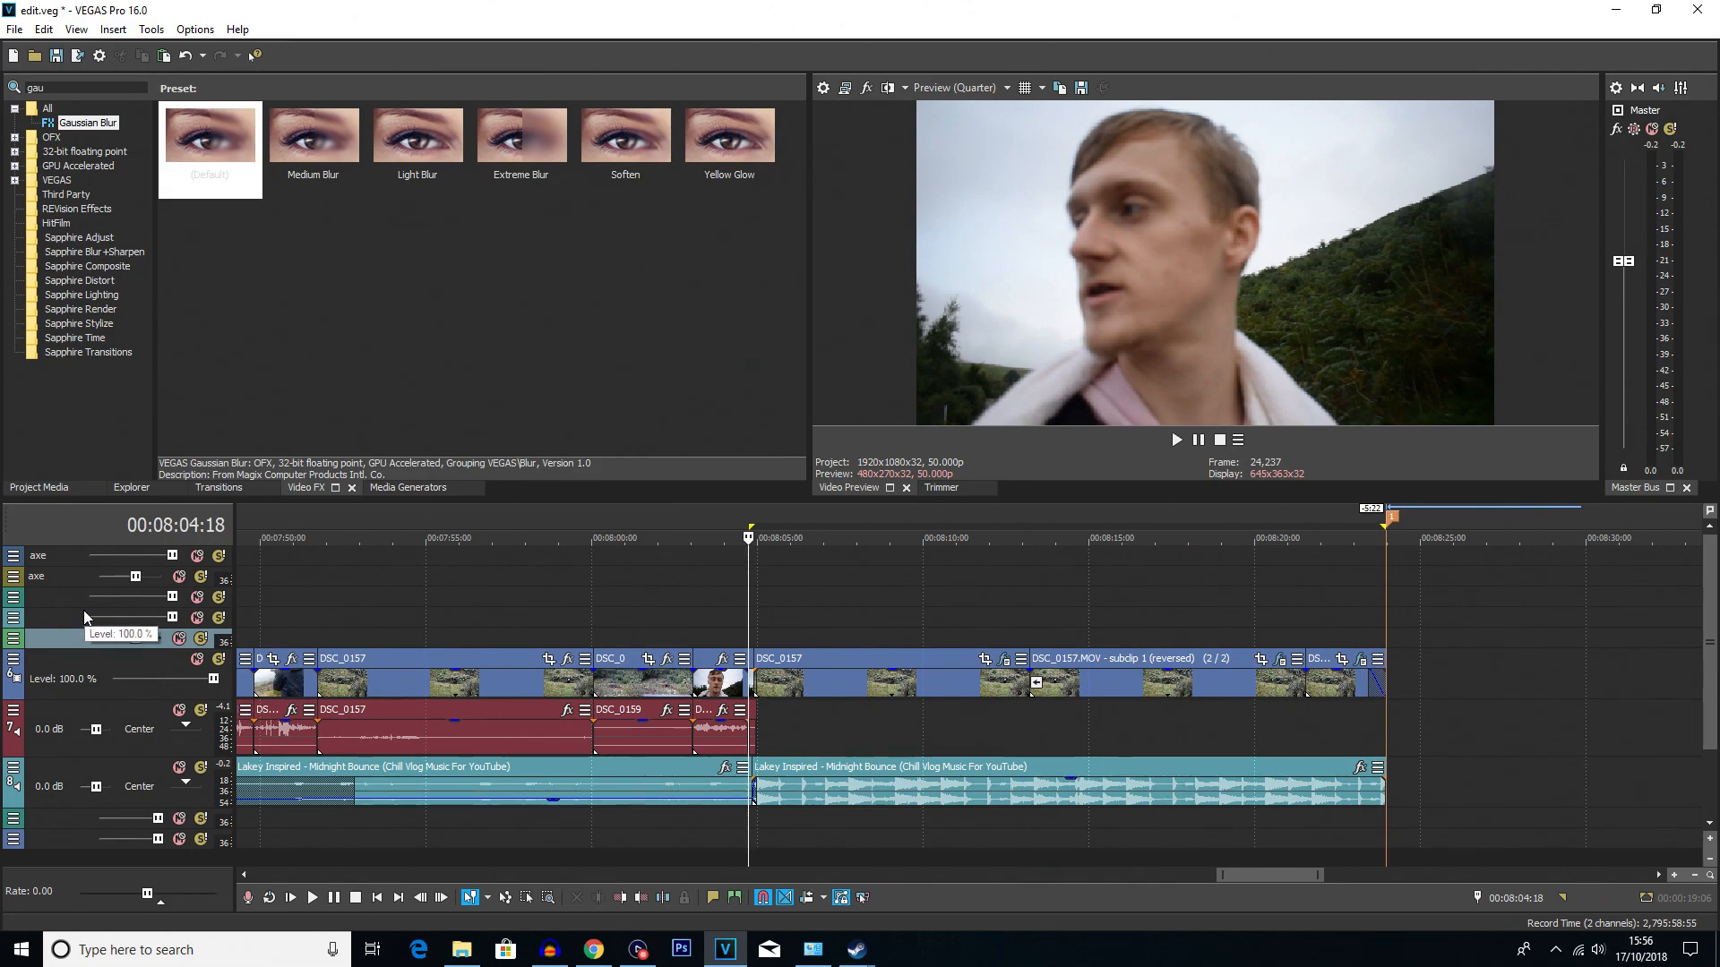
pyautogui.moveTo(88, 623); pyautogui.dragTo(88, 643)
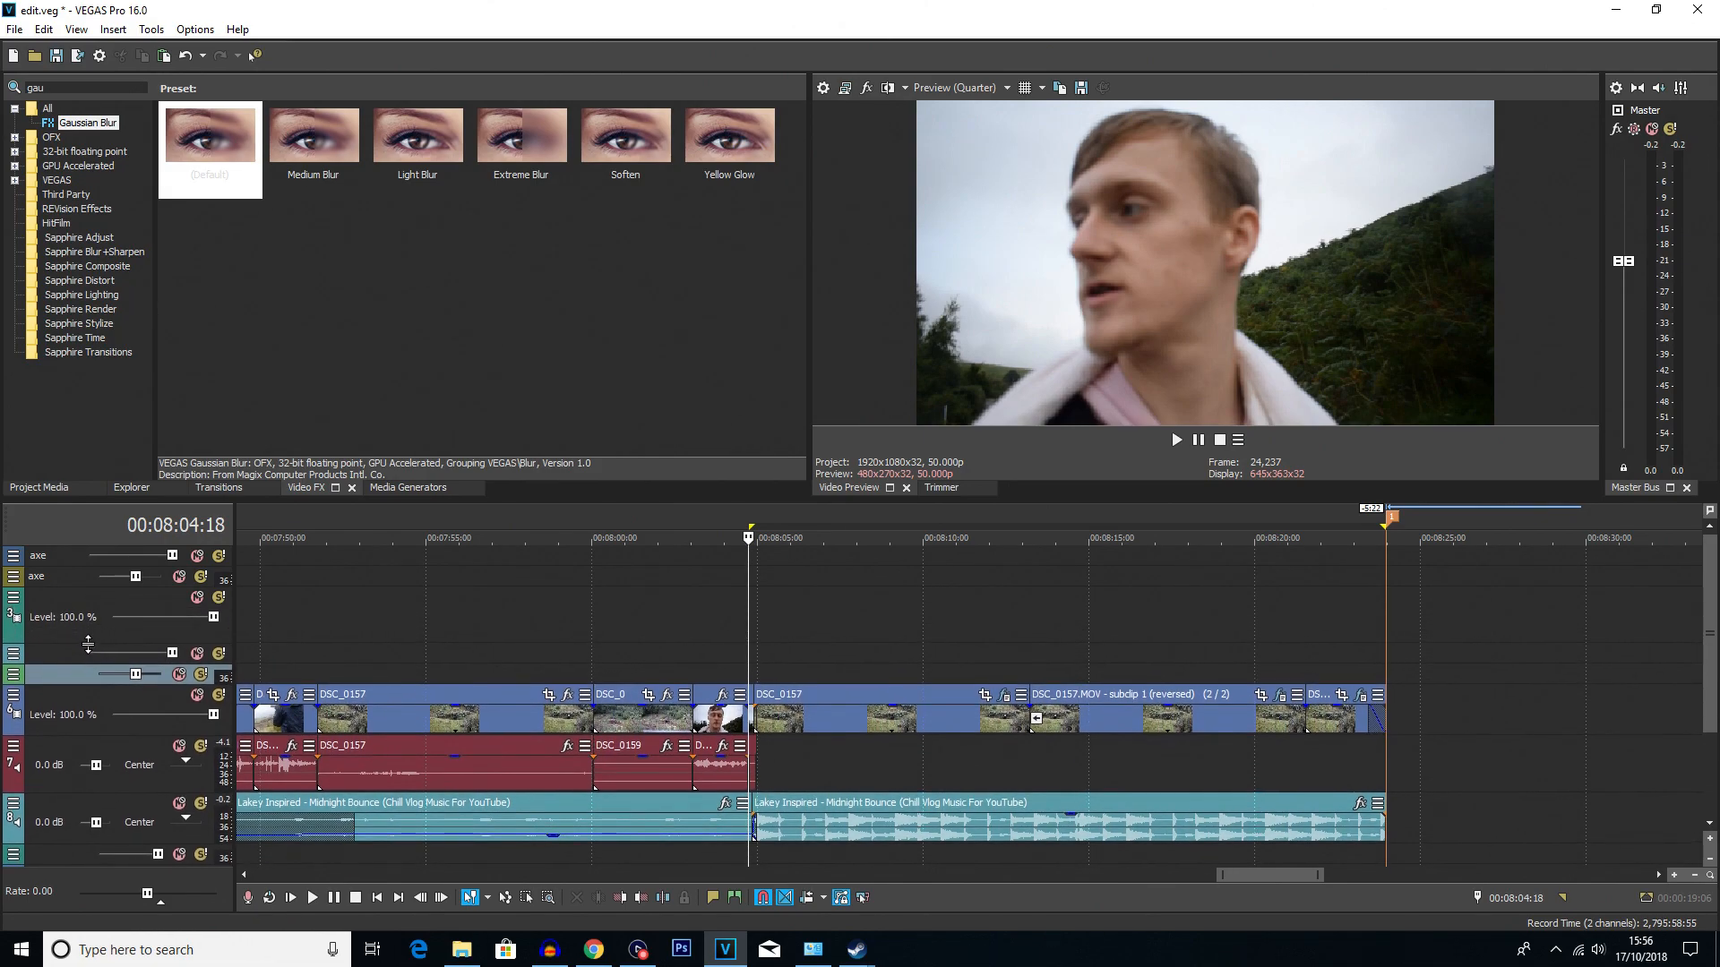
pyautogui.click(874, 615)
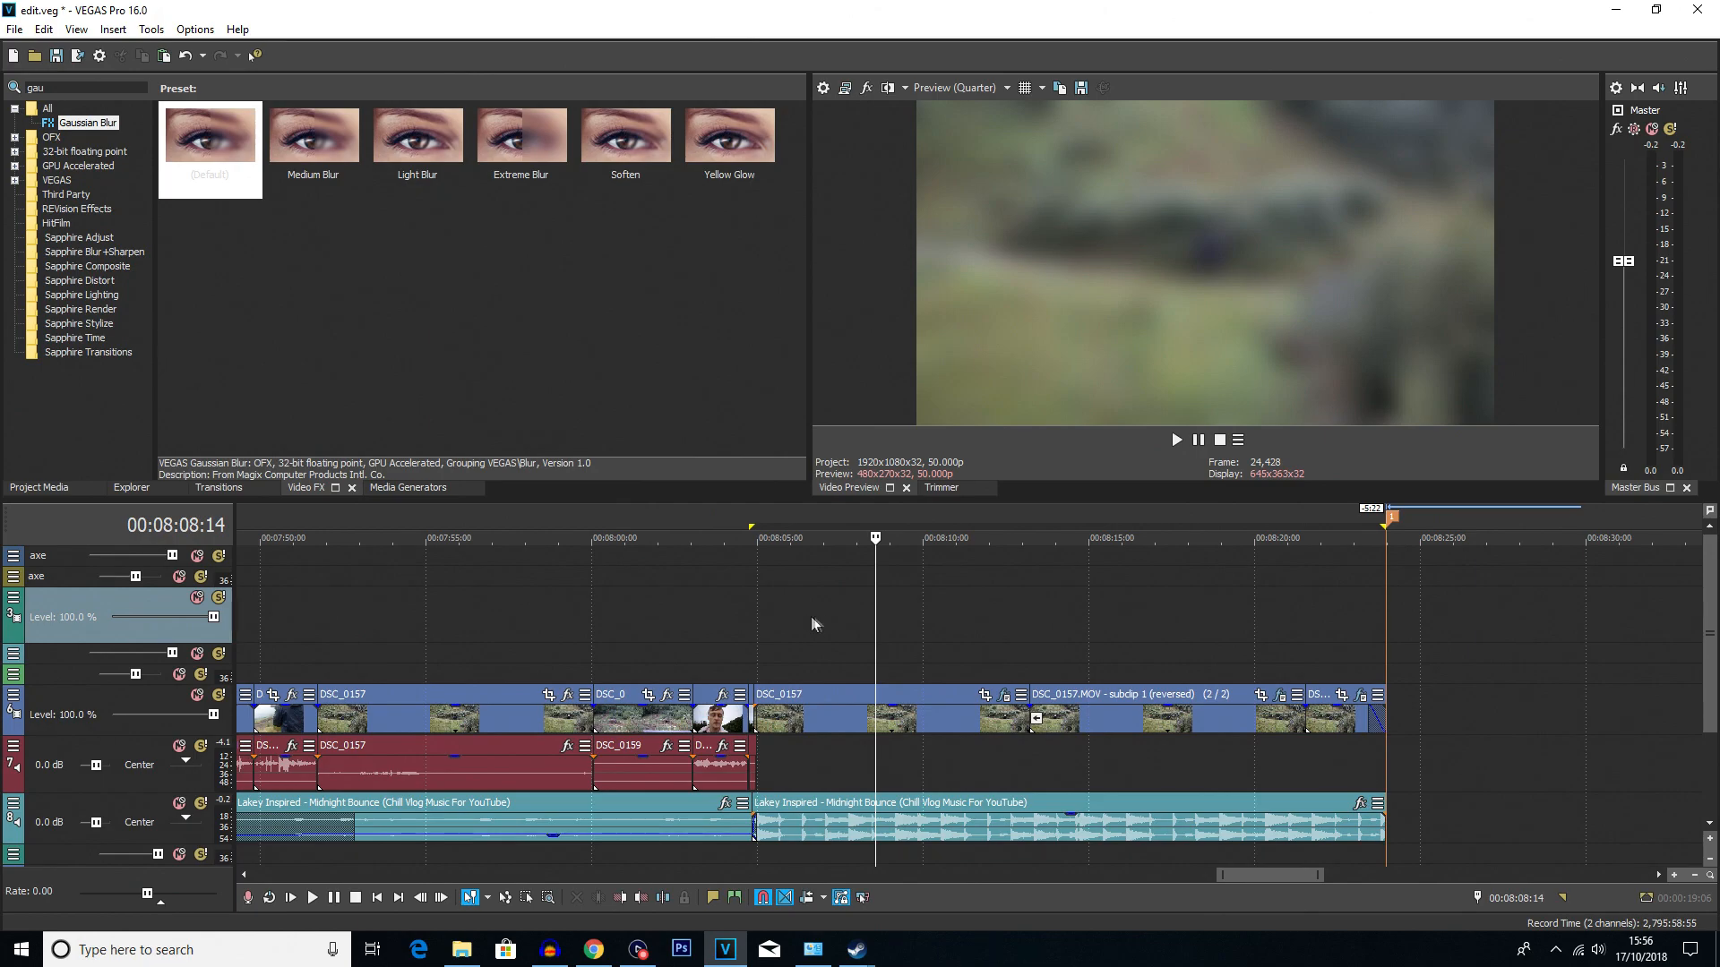
pyautogui.rightClick(815, 613)
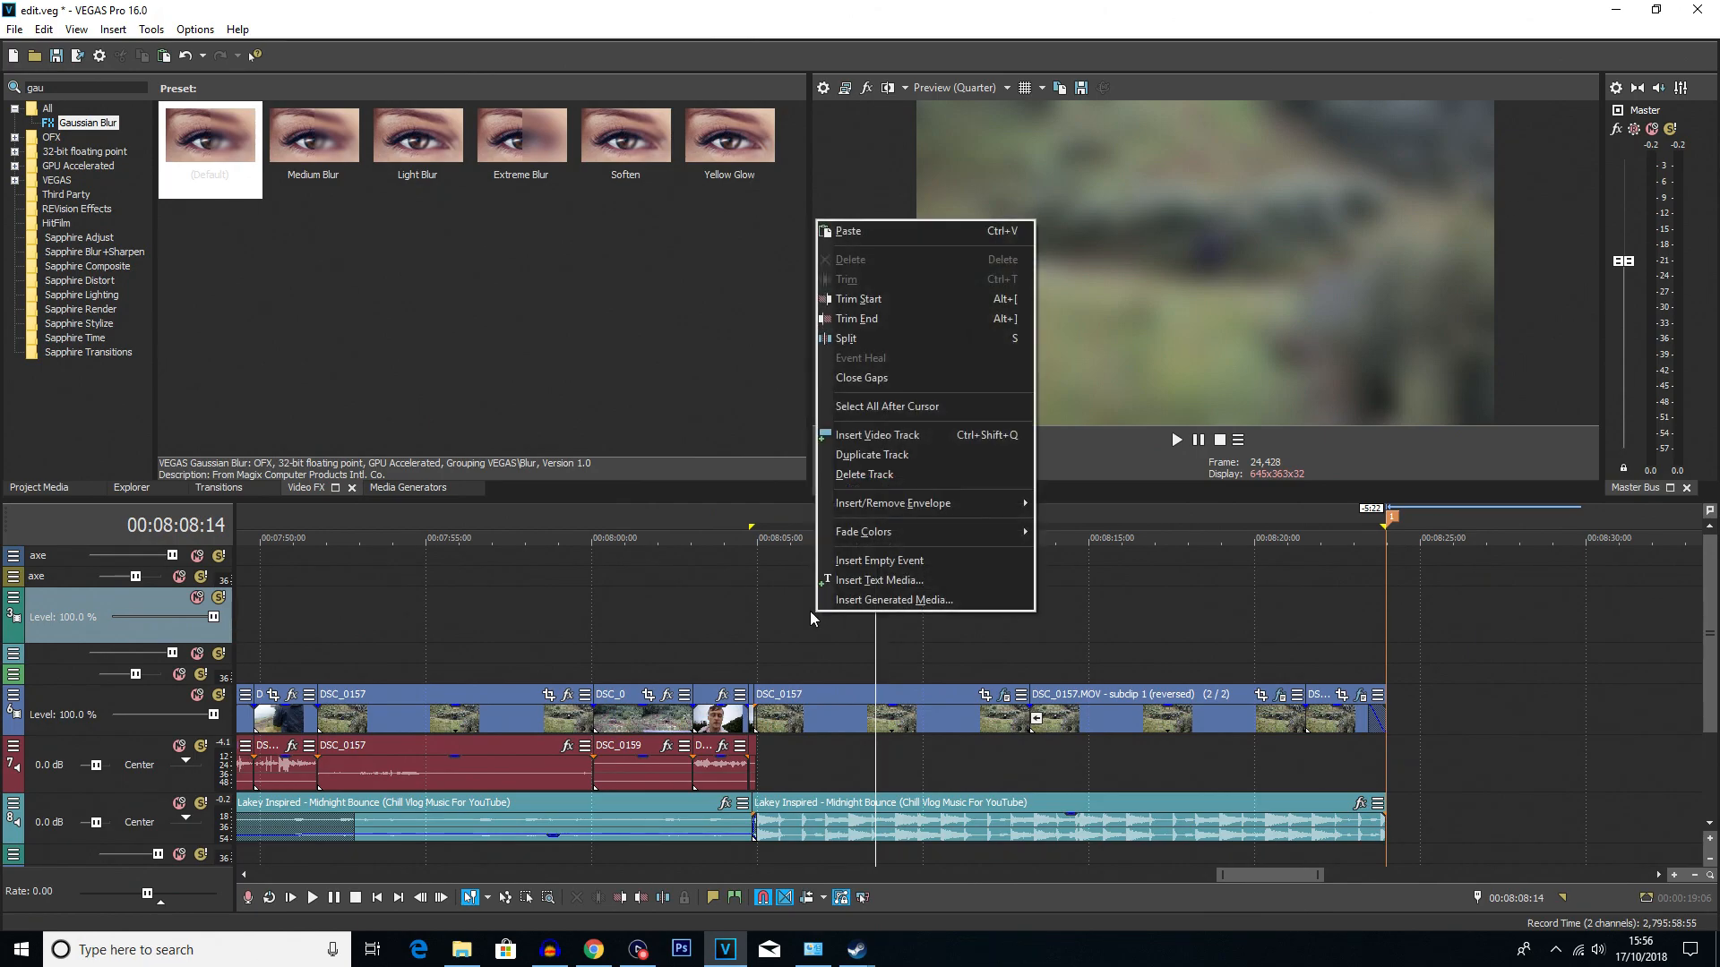
pyautogui.click(874, 583)
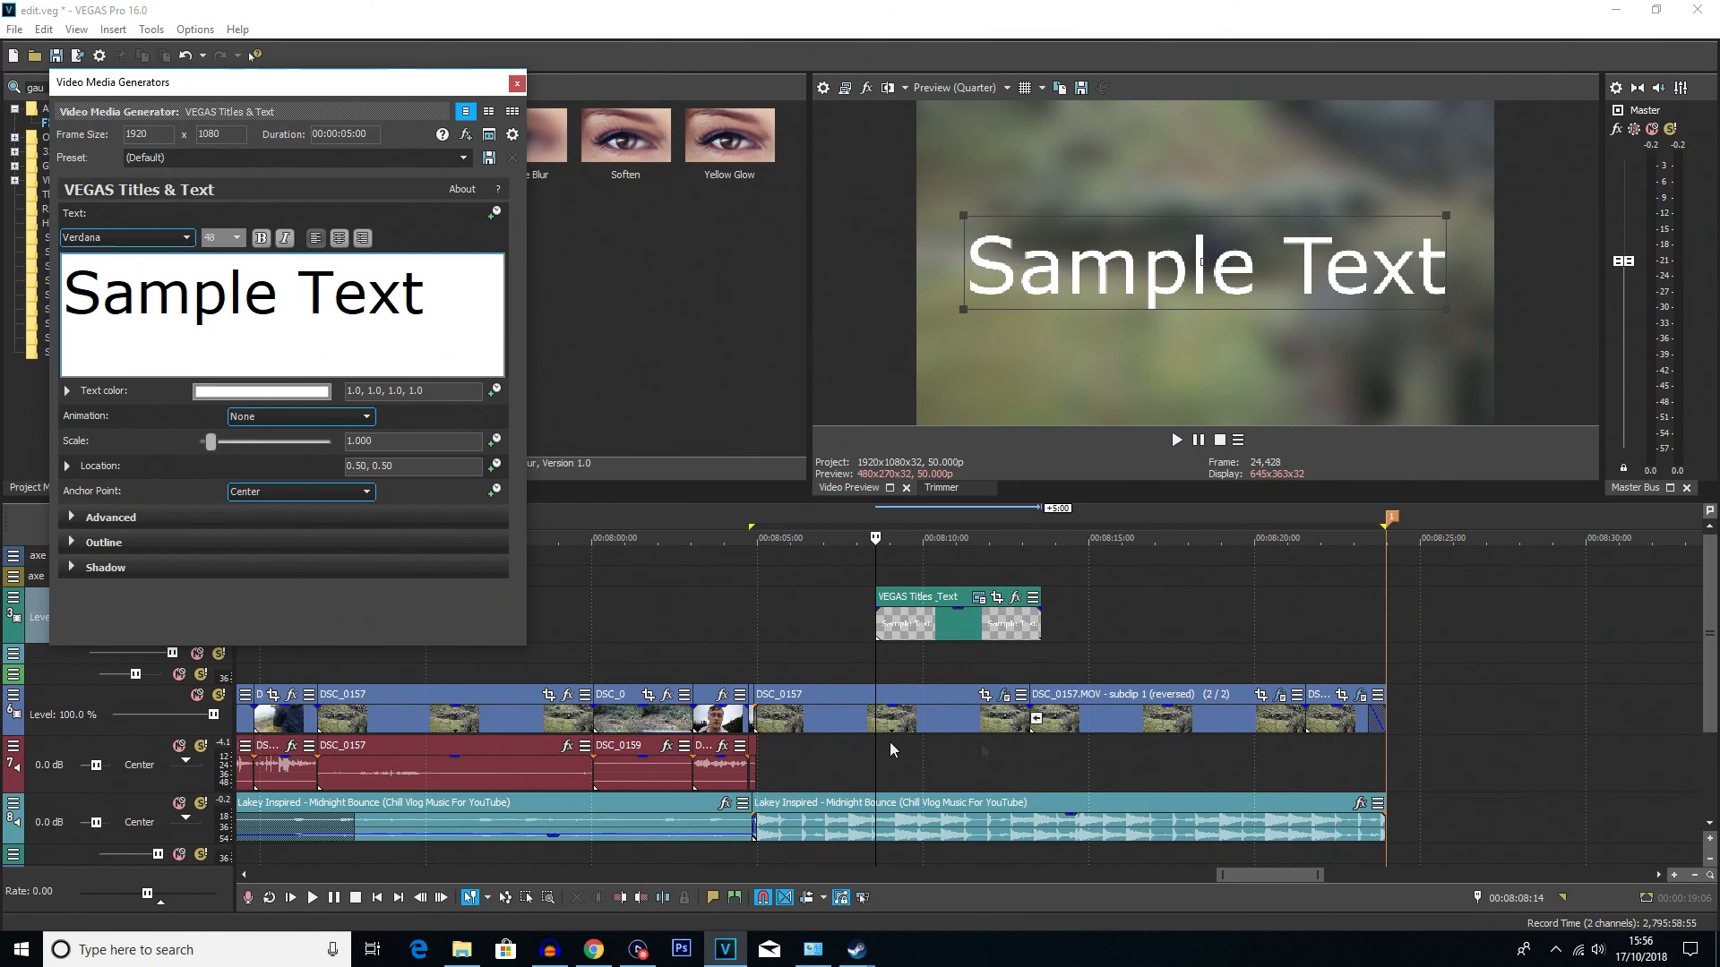
# - Replace the title's sample text with "subscribe for more"
pyautogui.moveTo(430, 300); pyautogui.dragTo(9, 247)
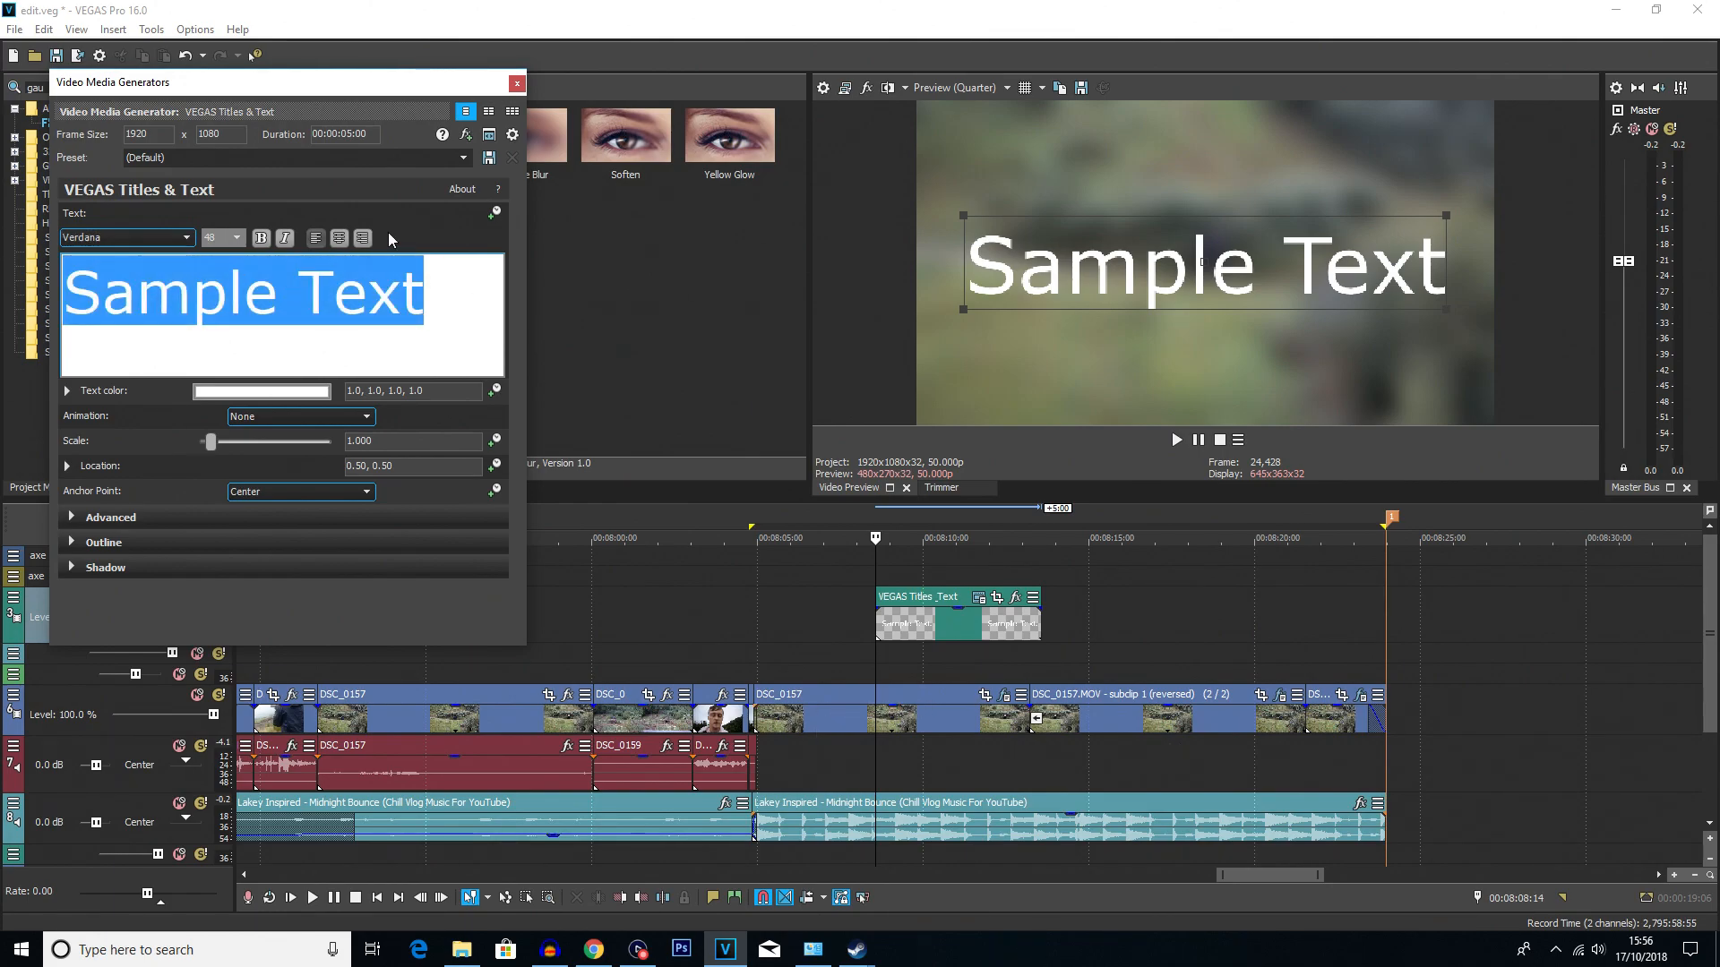
pyautogui.write('subs')
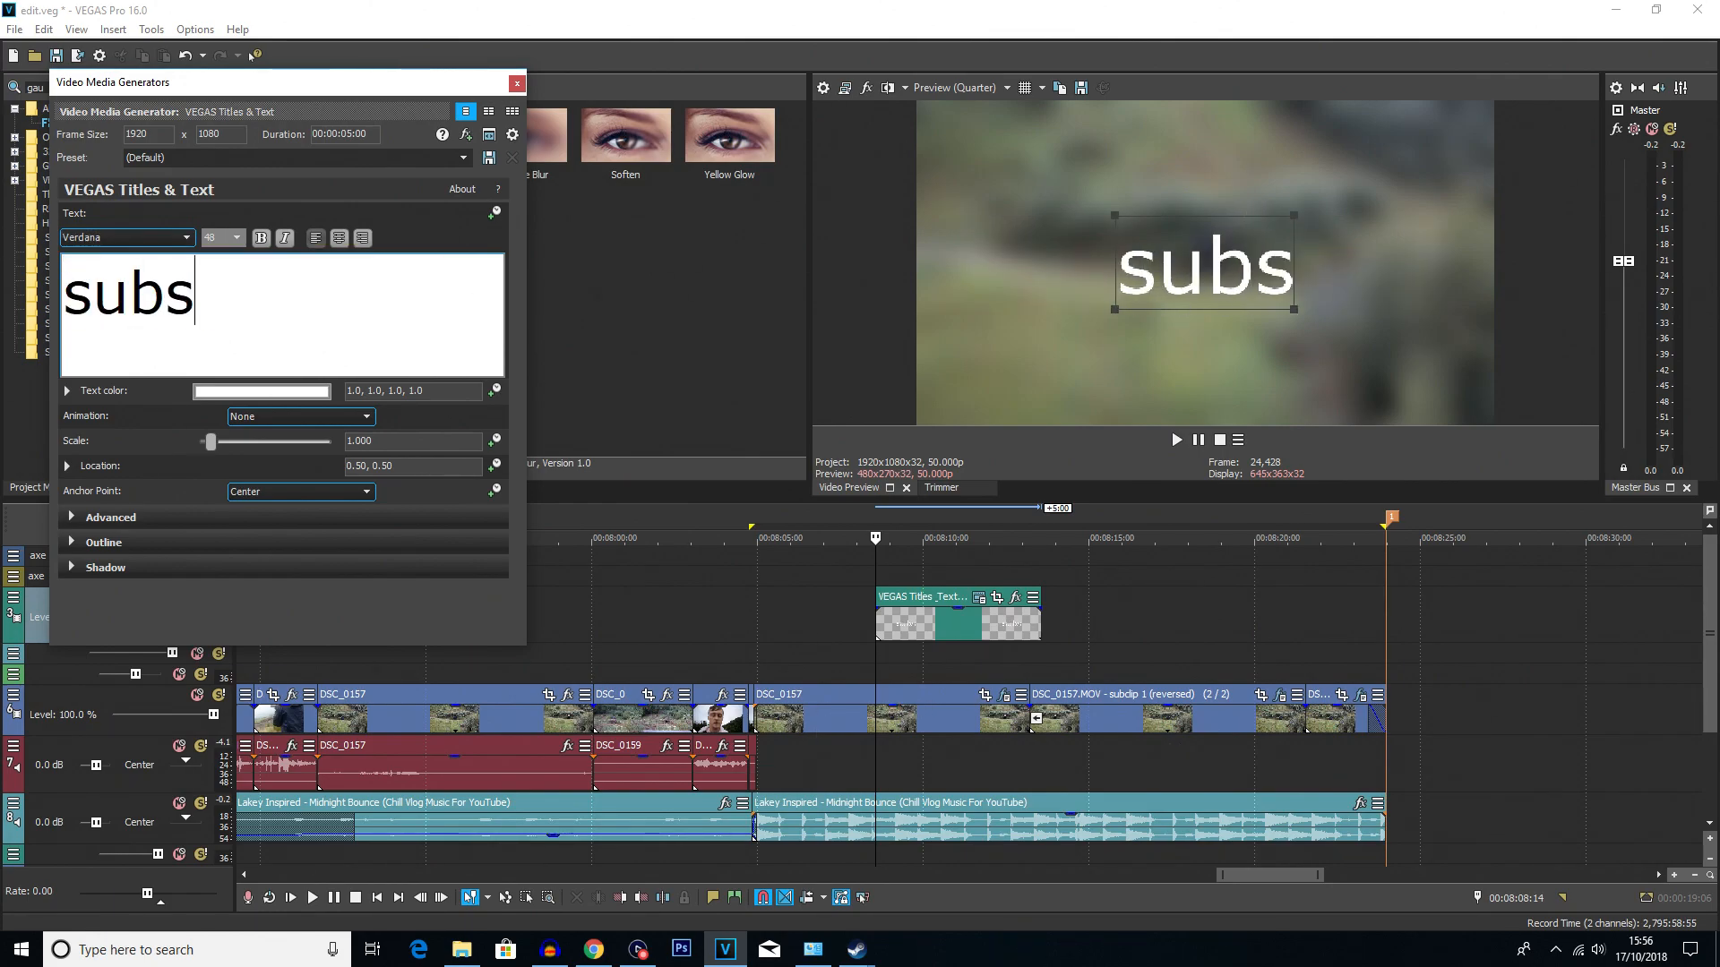
pyautogui.write('cribe for')
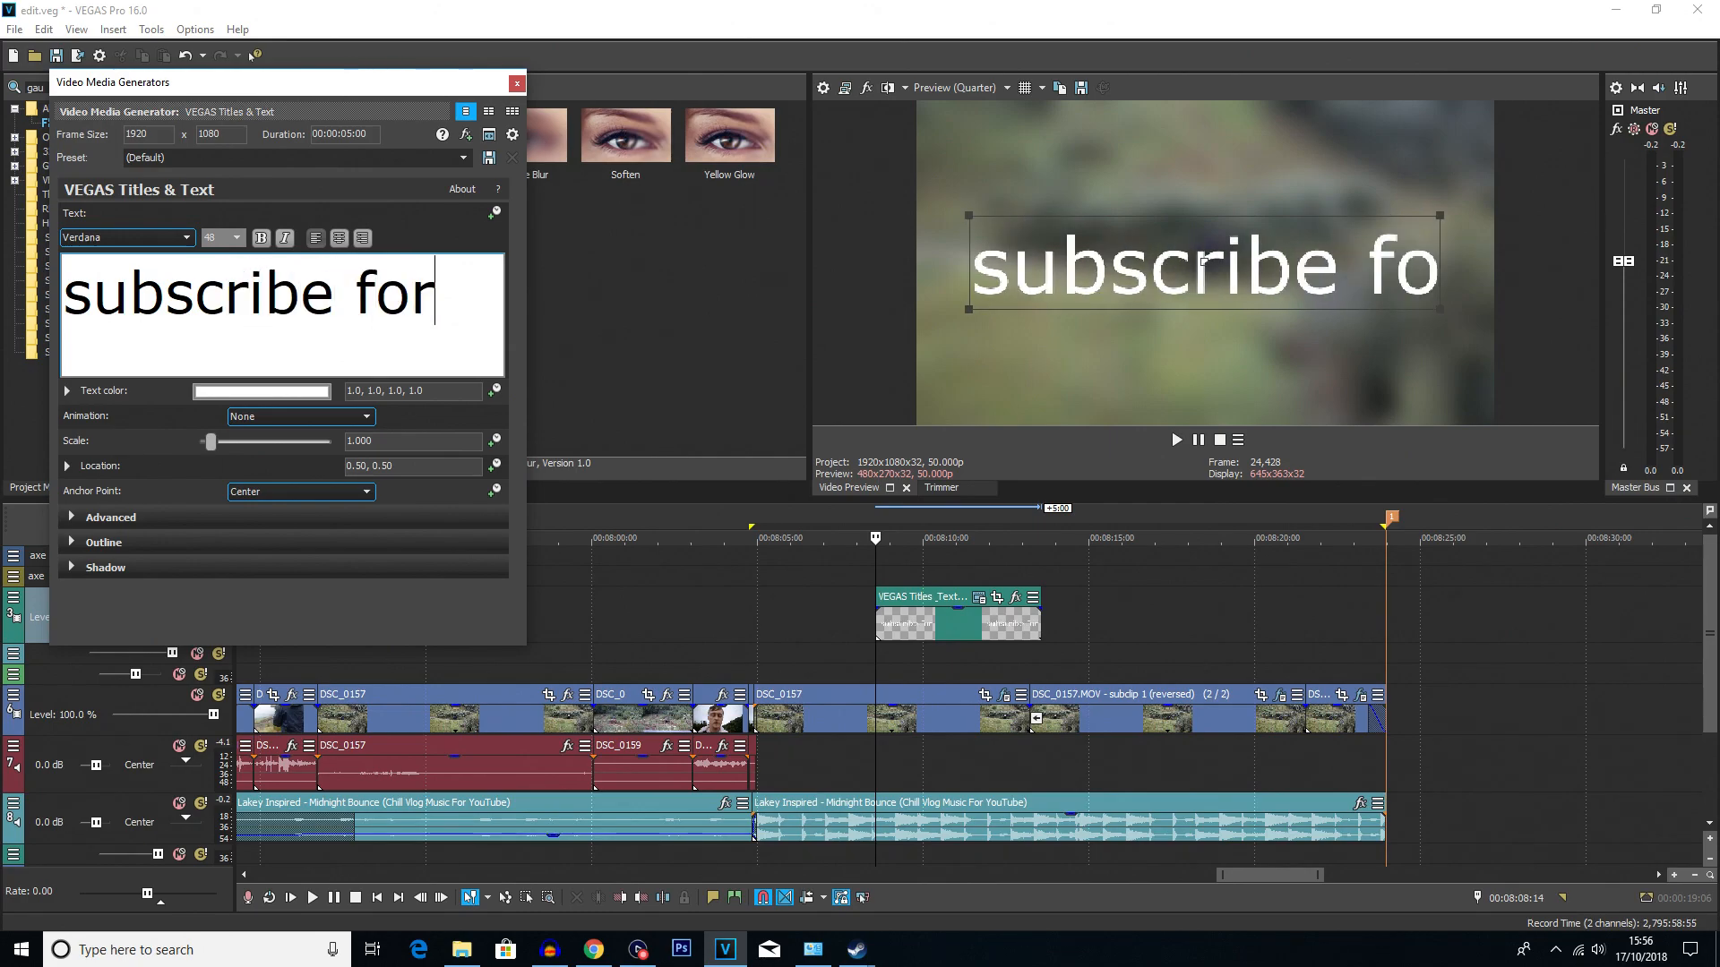
pyautogui.write(' more')
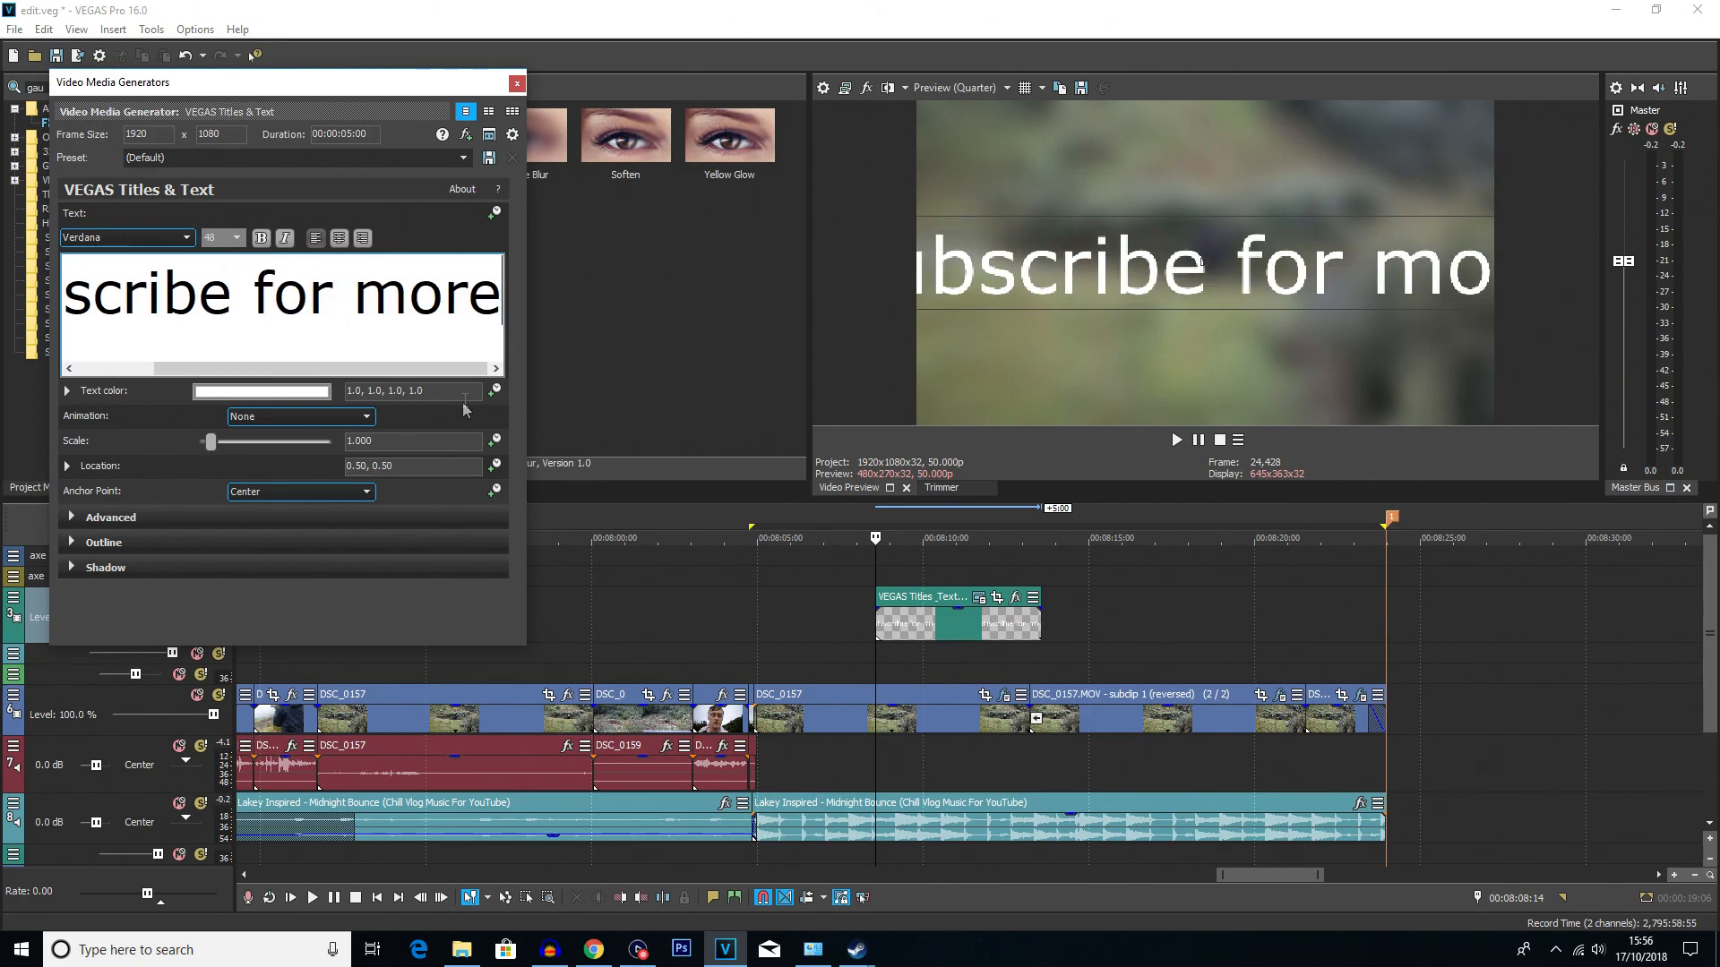
# - Set the font size of the whole "subscribe for more" title to 24
pyautogui.hotkey('ctrl', 'a')
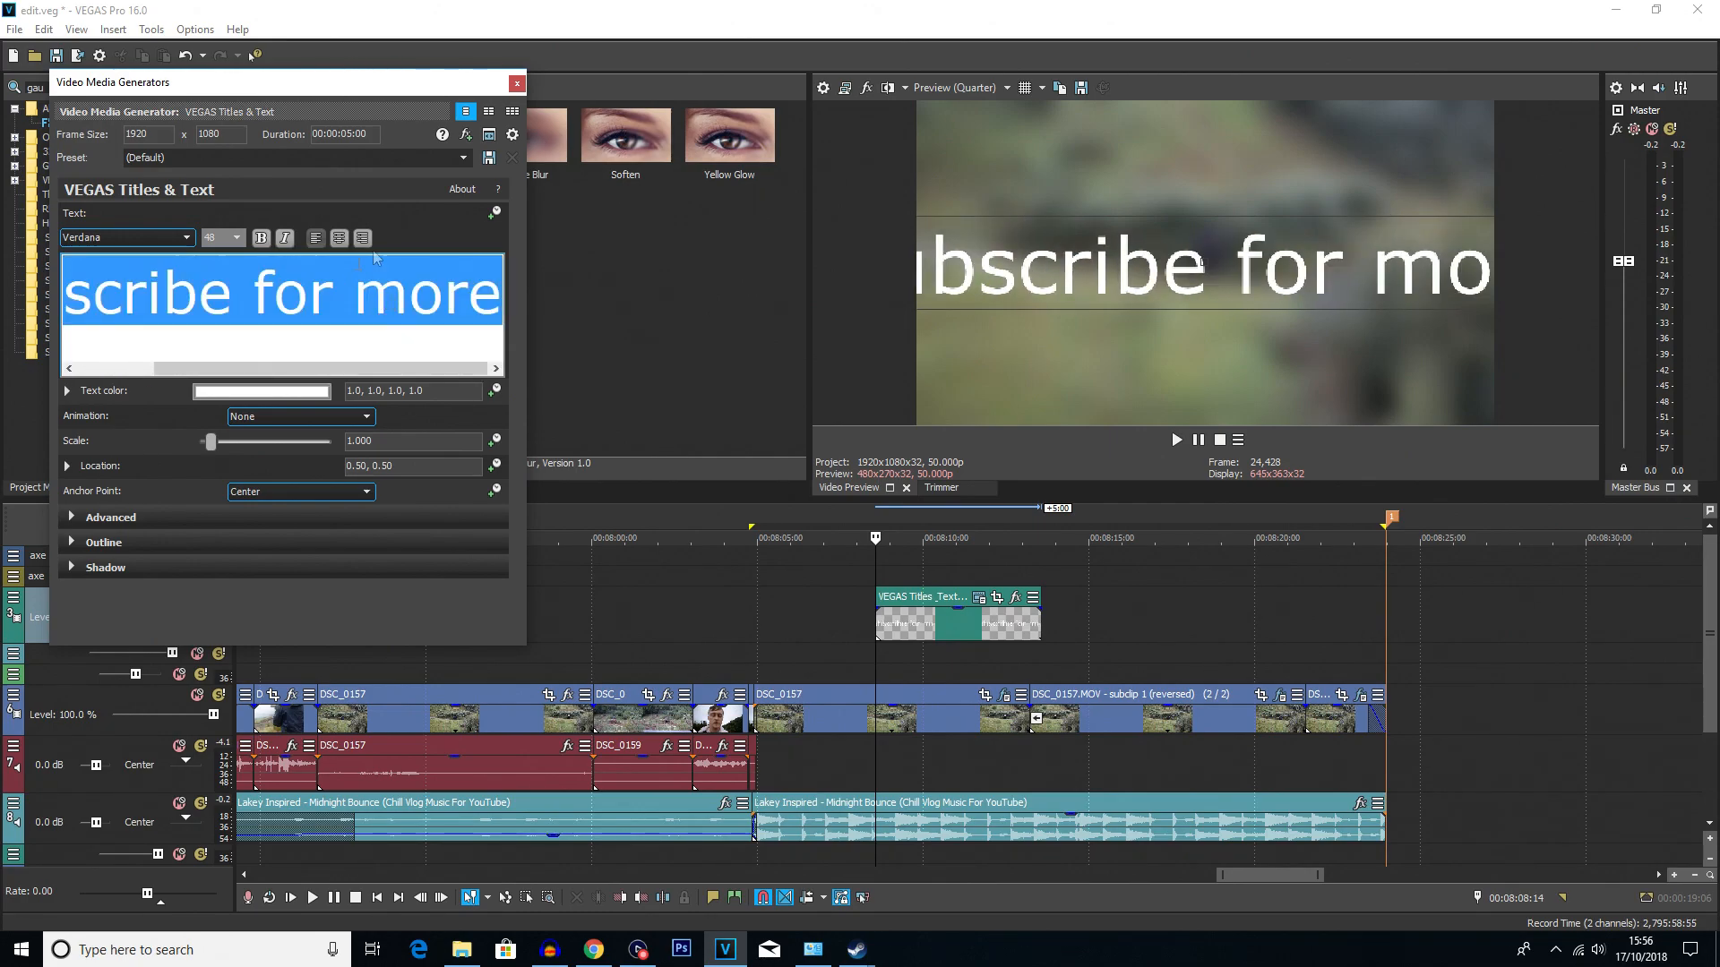
pyautogui.click(244, 234)
pyautogui.click(212, 348)
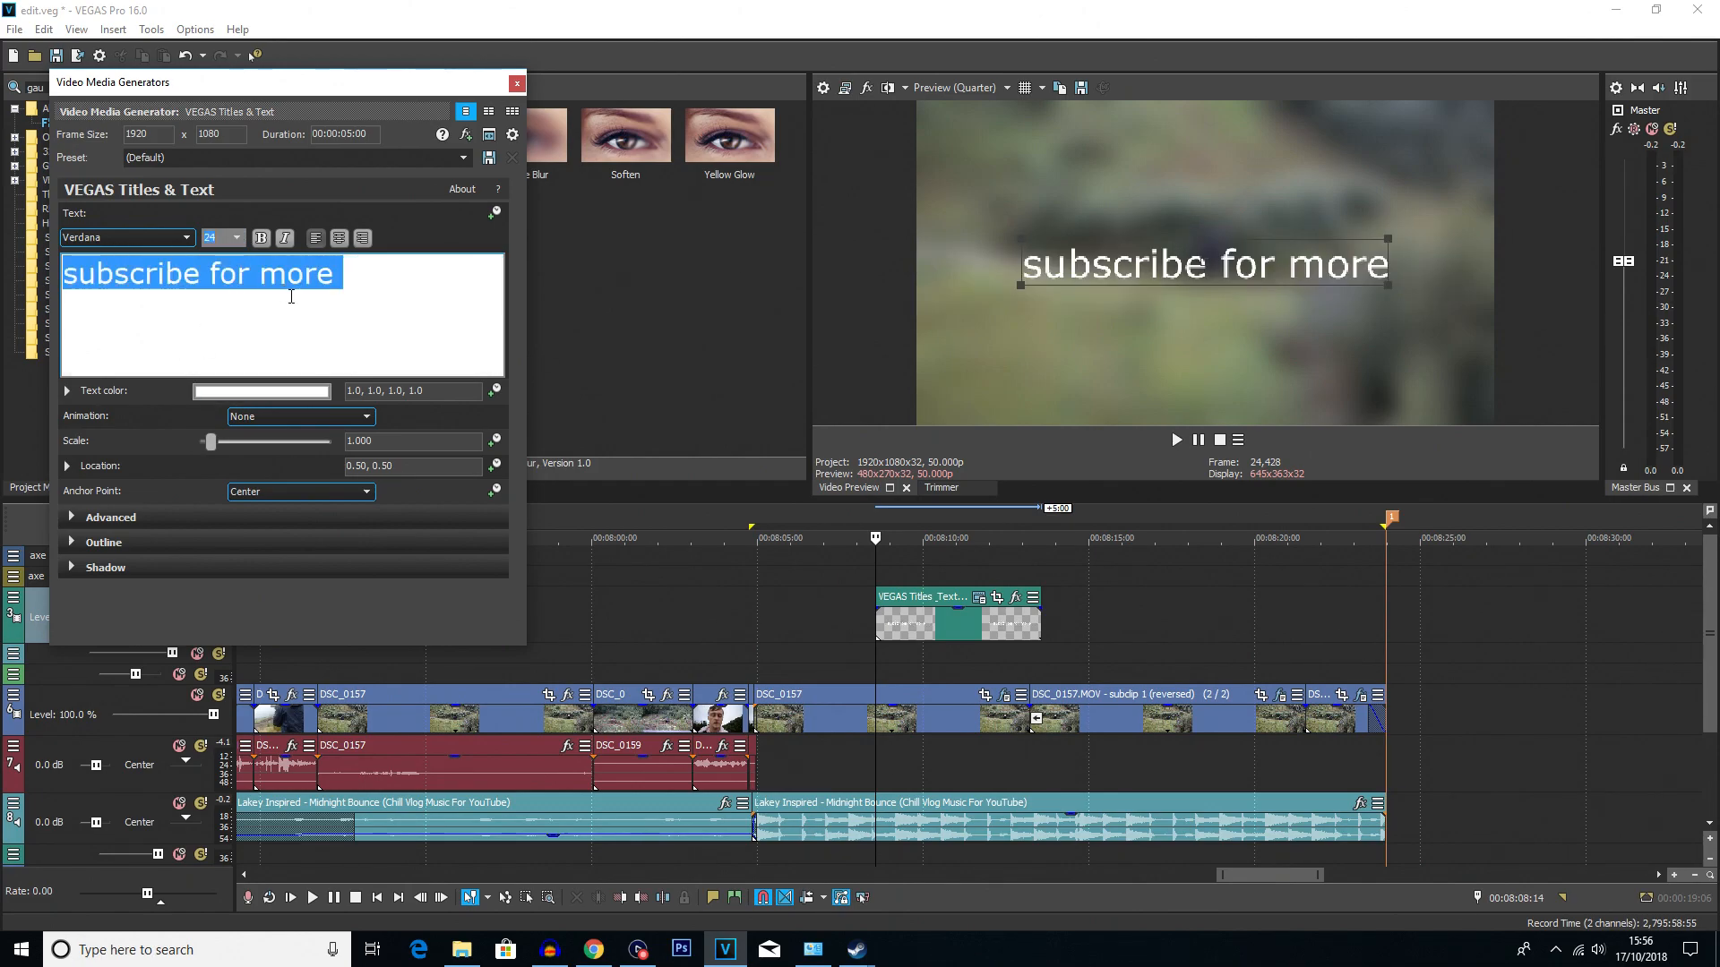
pyautogui.click(317, 305)
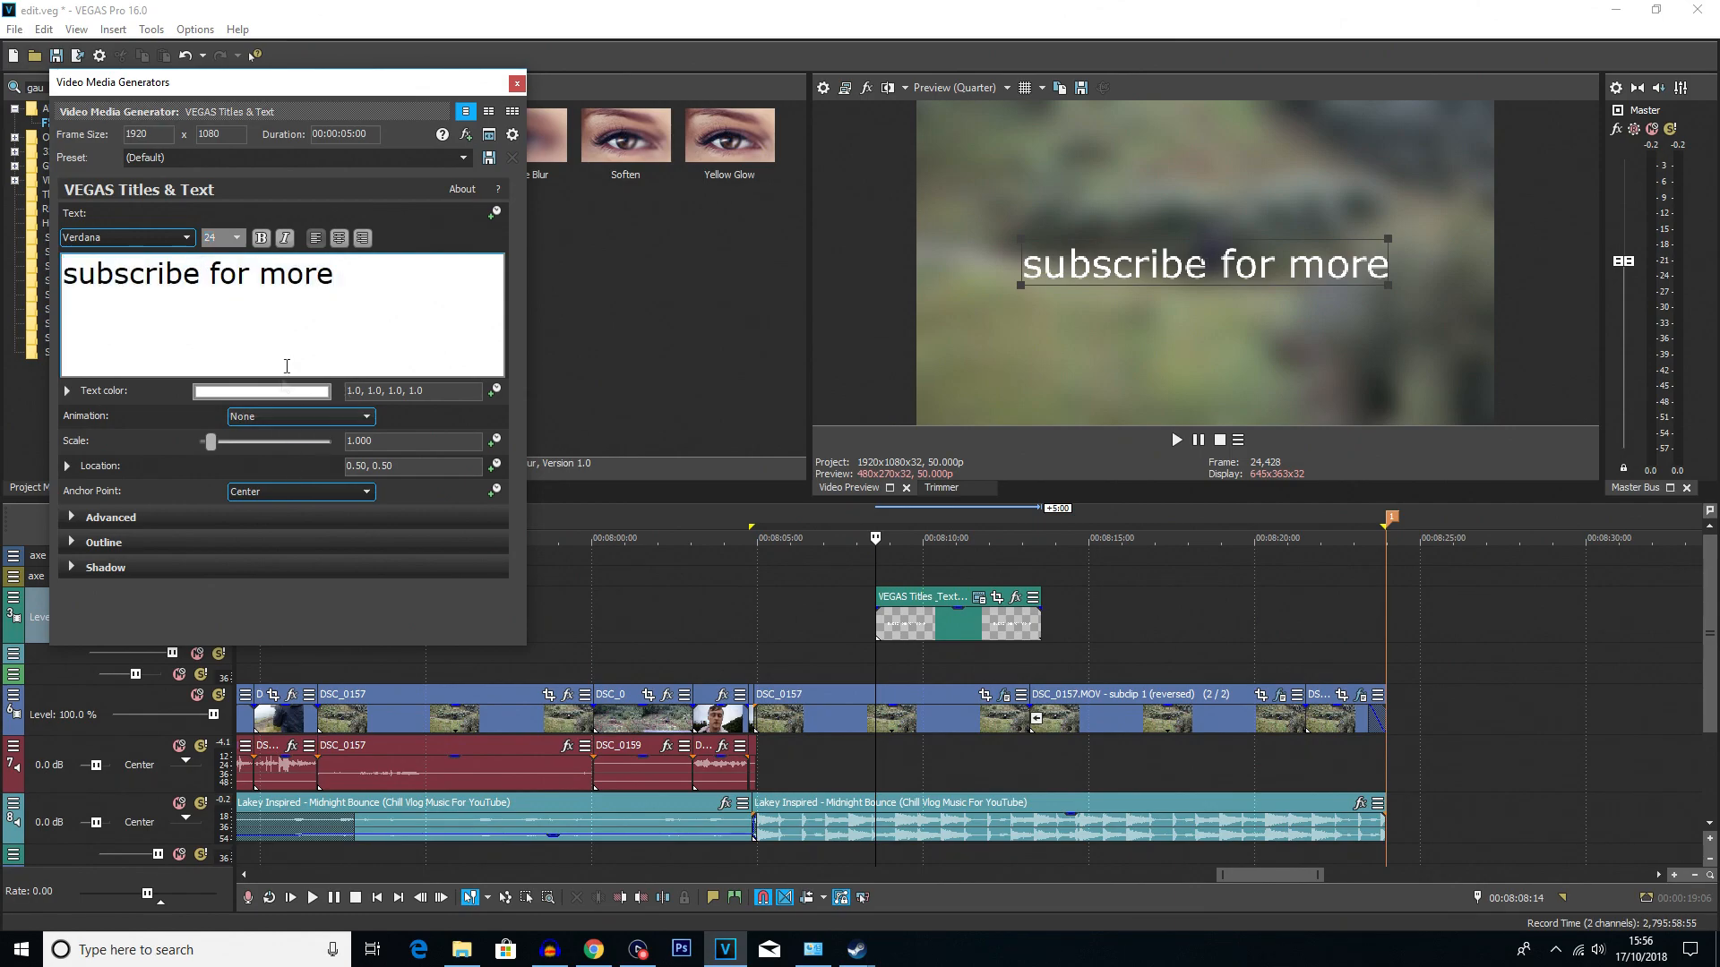